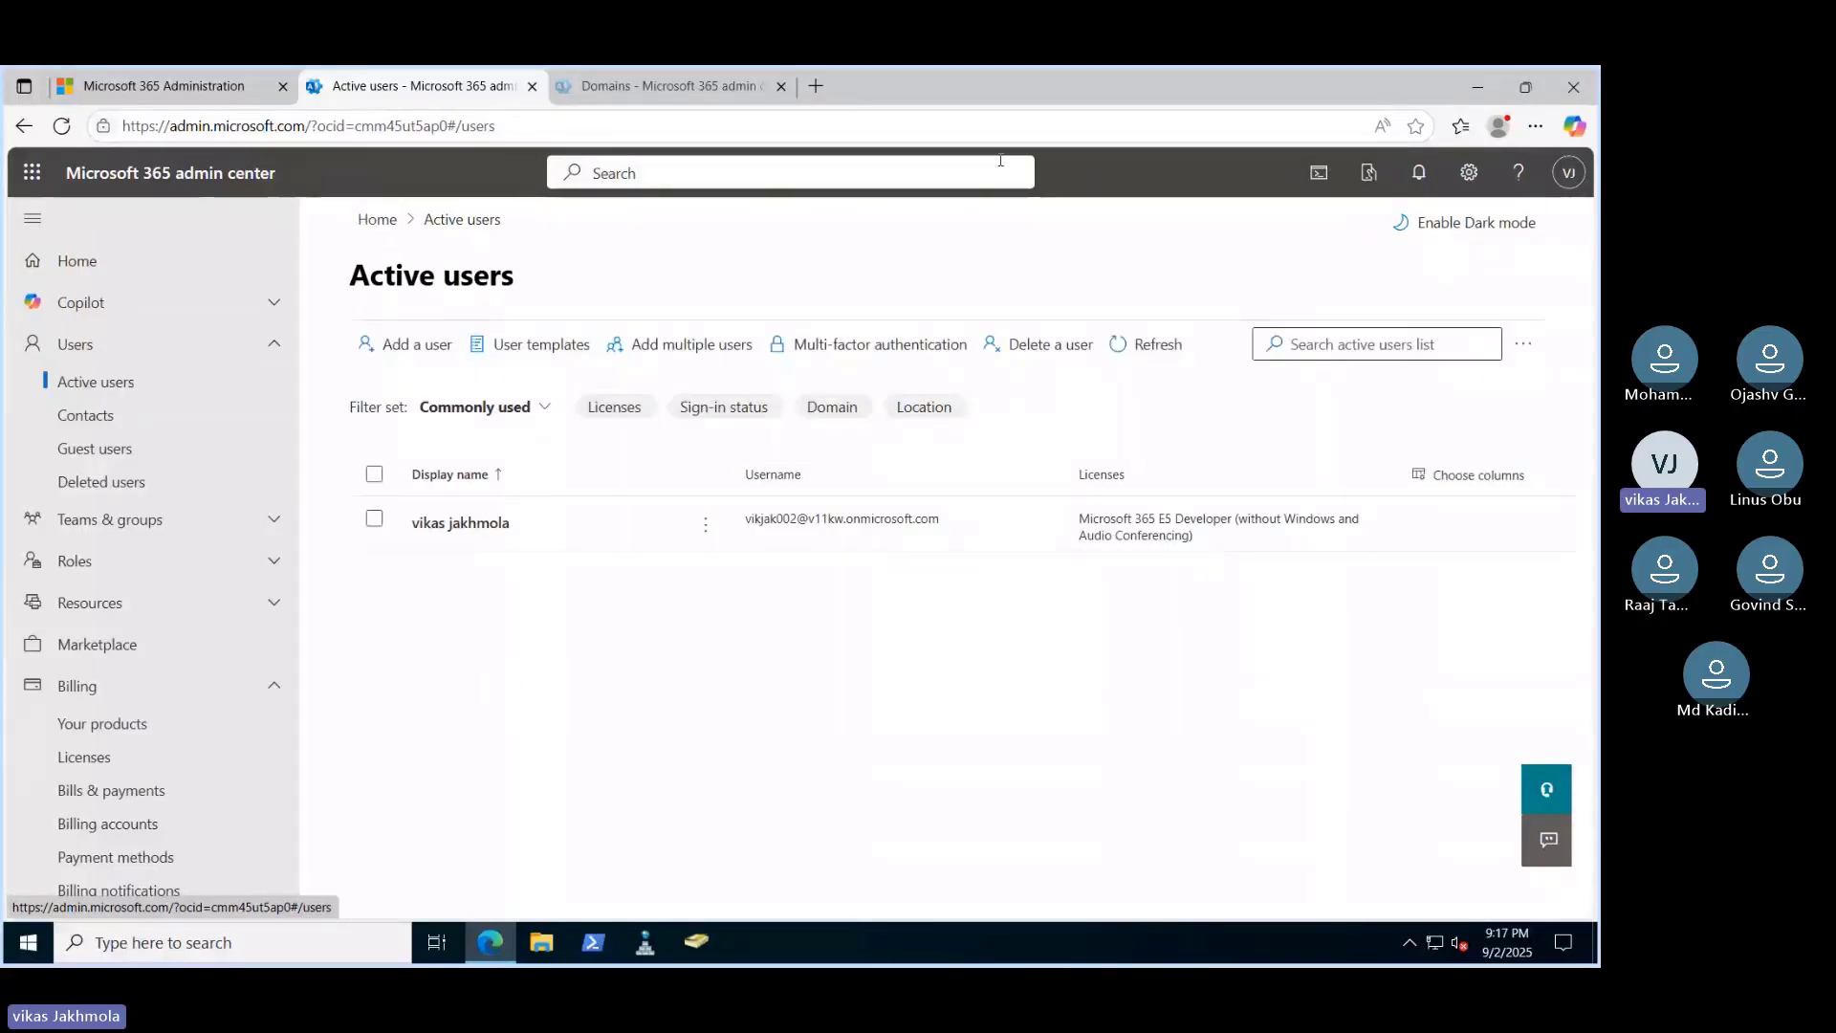
left_click(1573, 86)
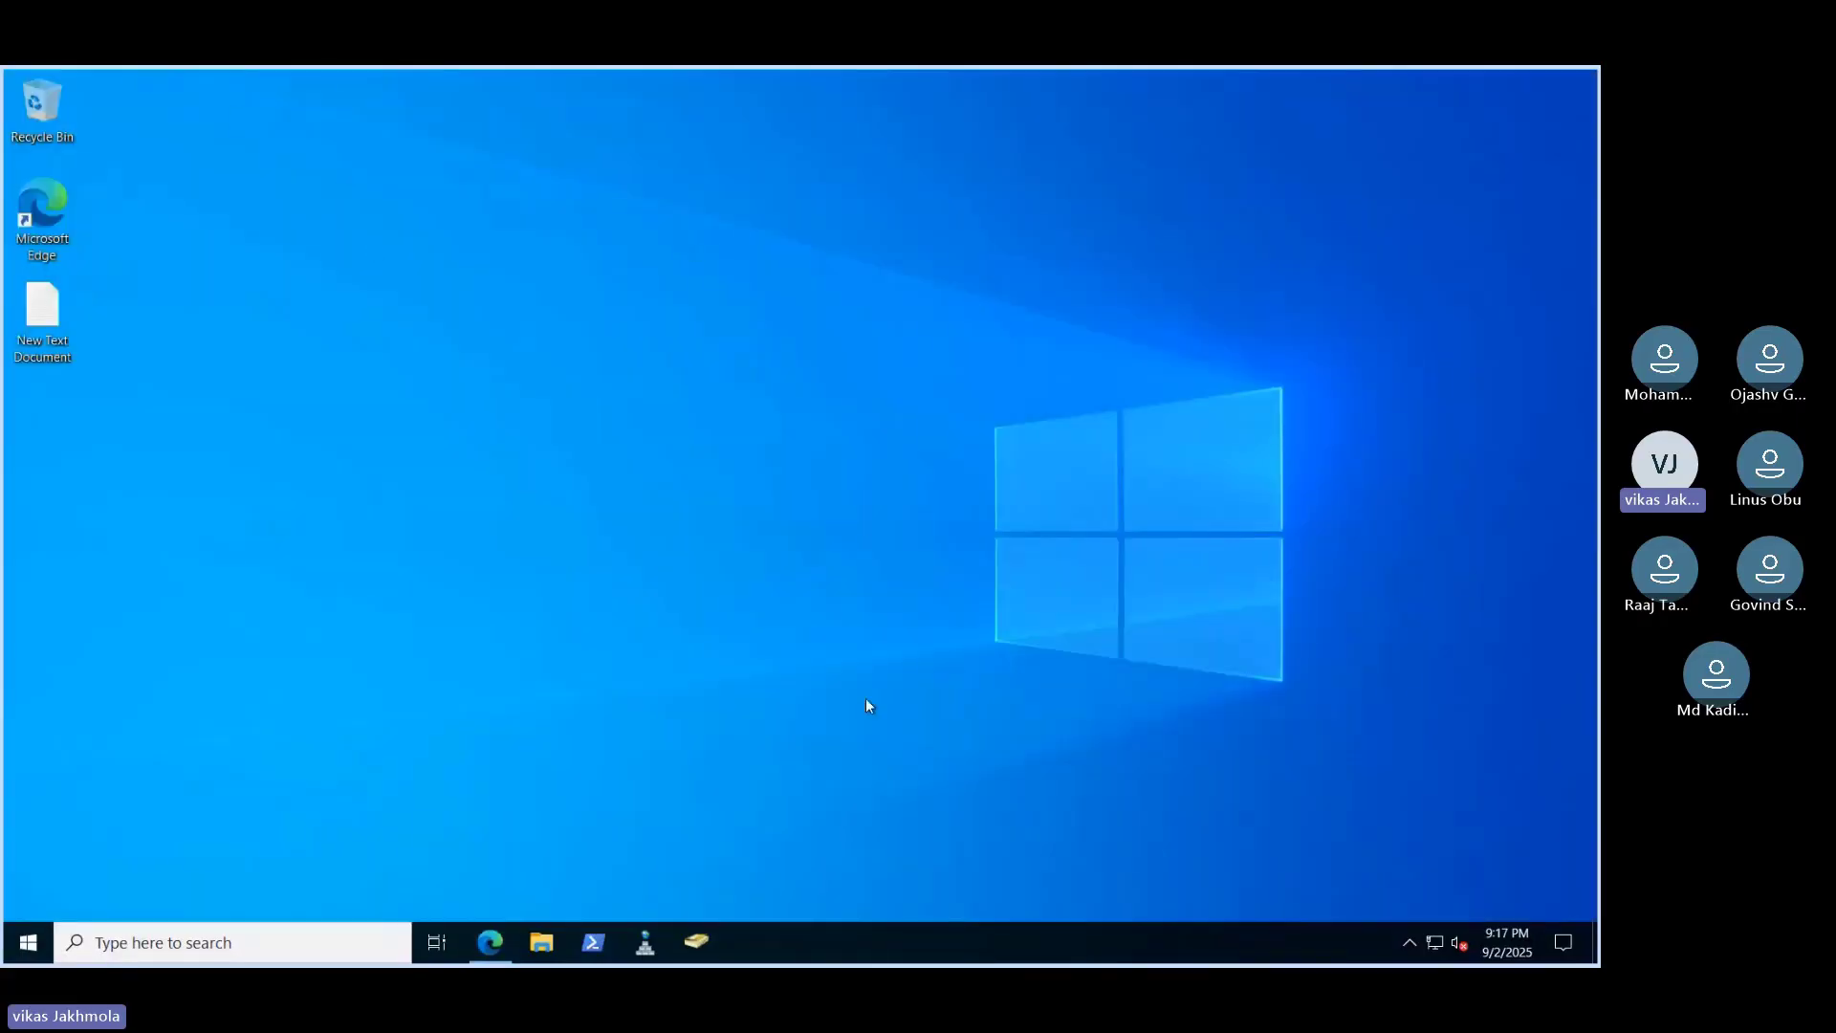
key("F11")
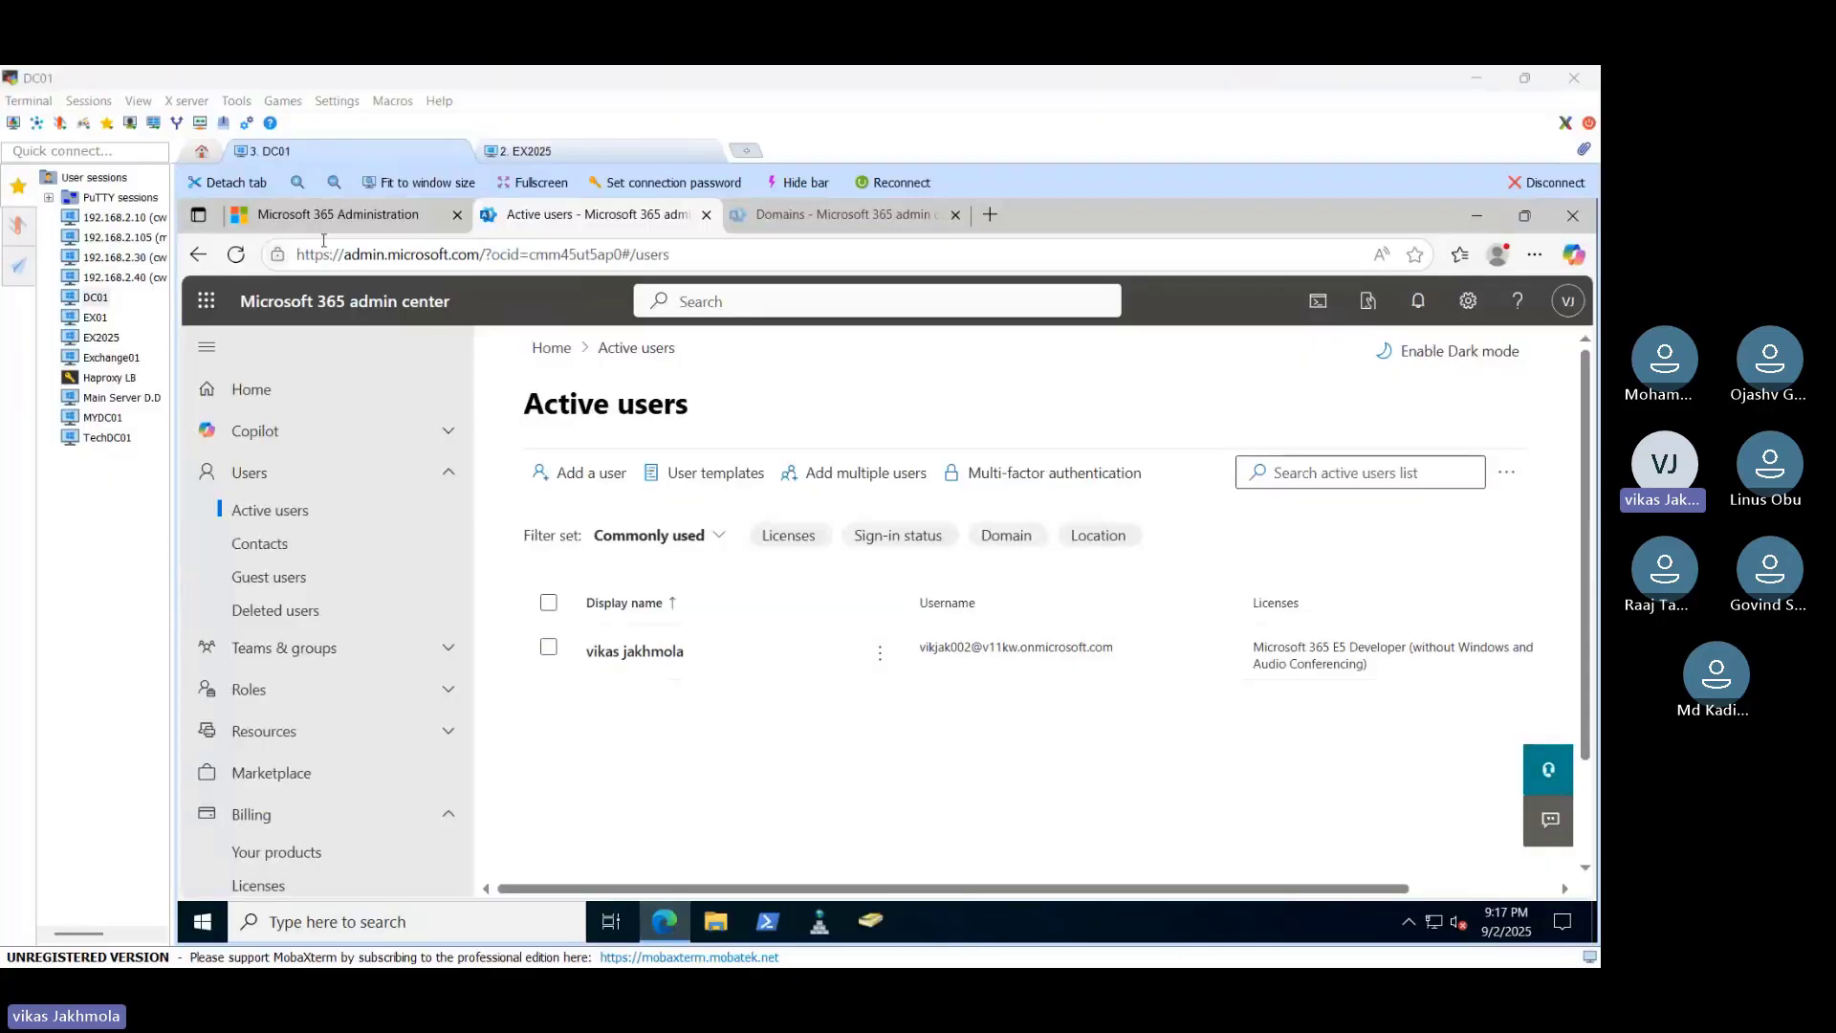
key("F11")
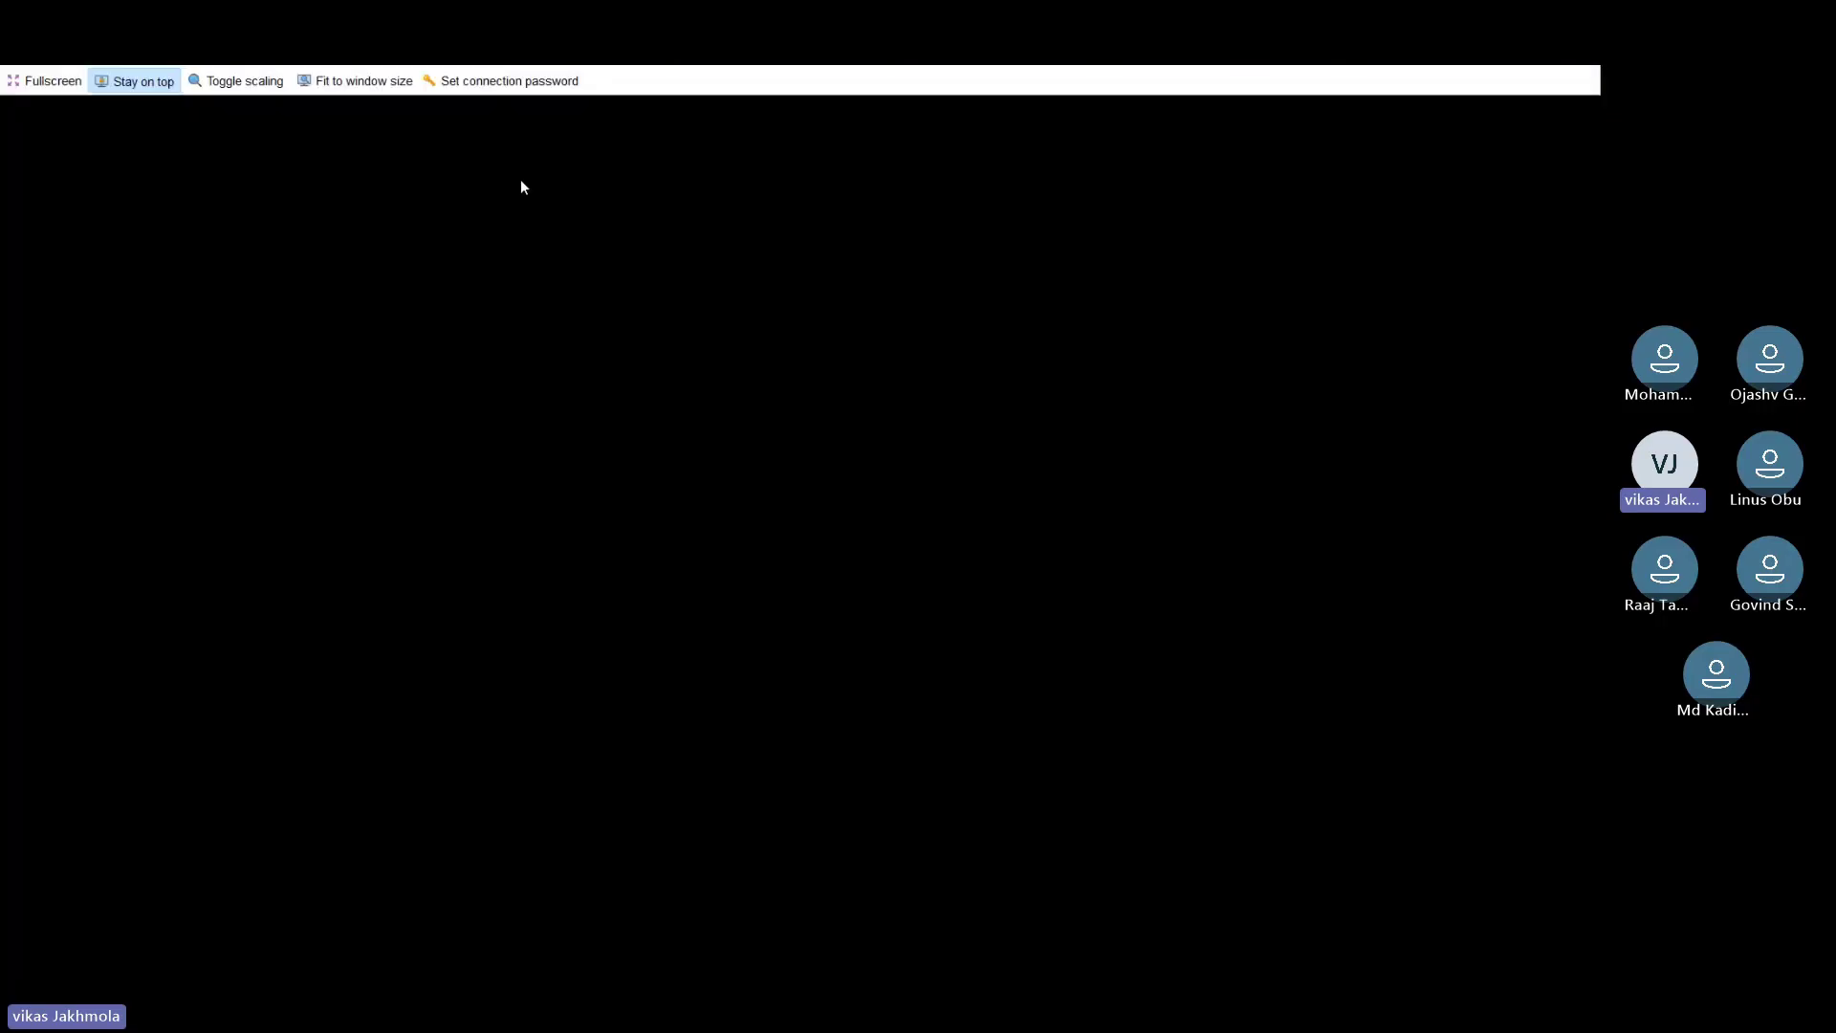
Open the Azure portal and the Identity admin center from the Microsoft 365 admin center's list of admin centers
scroll(201, 627, "down", 10)
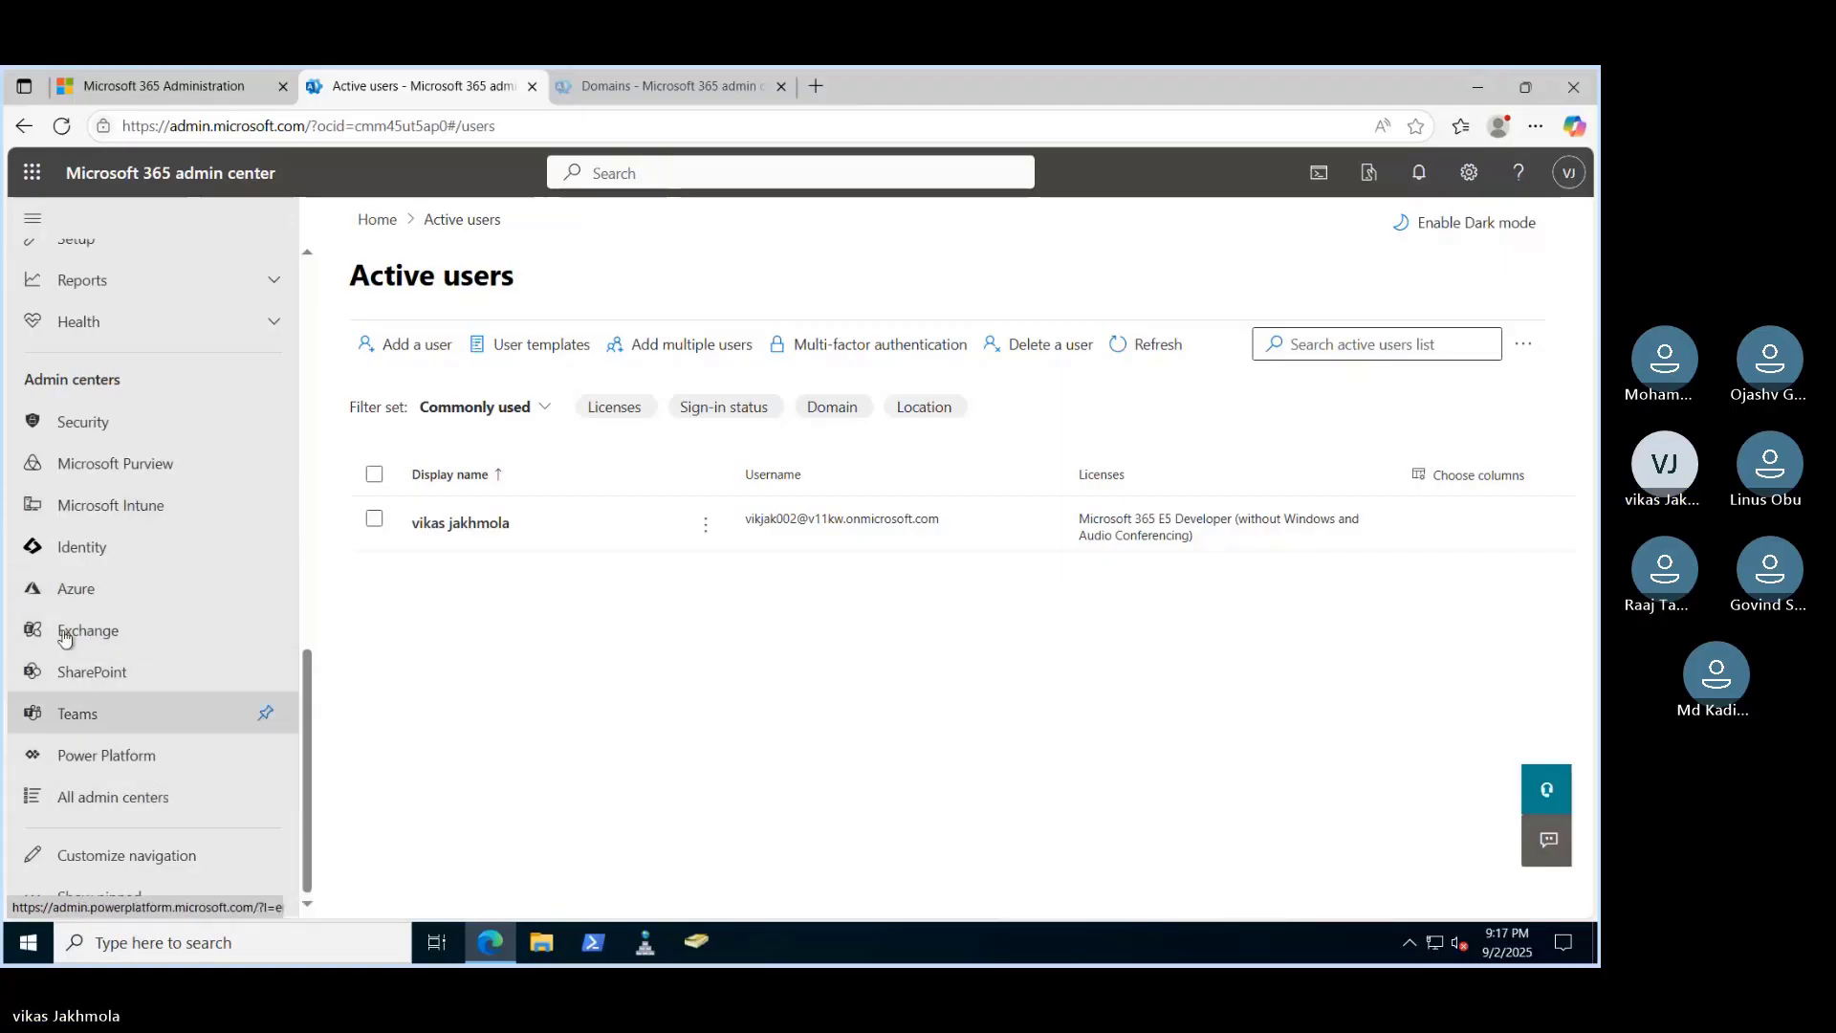
left_click(132, 591)
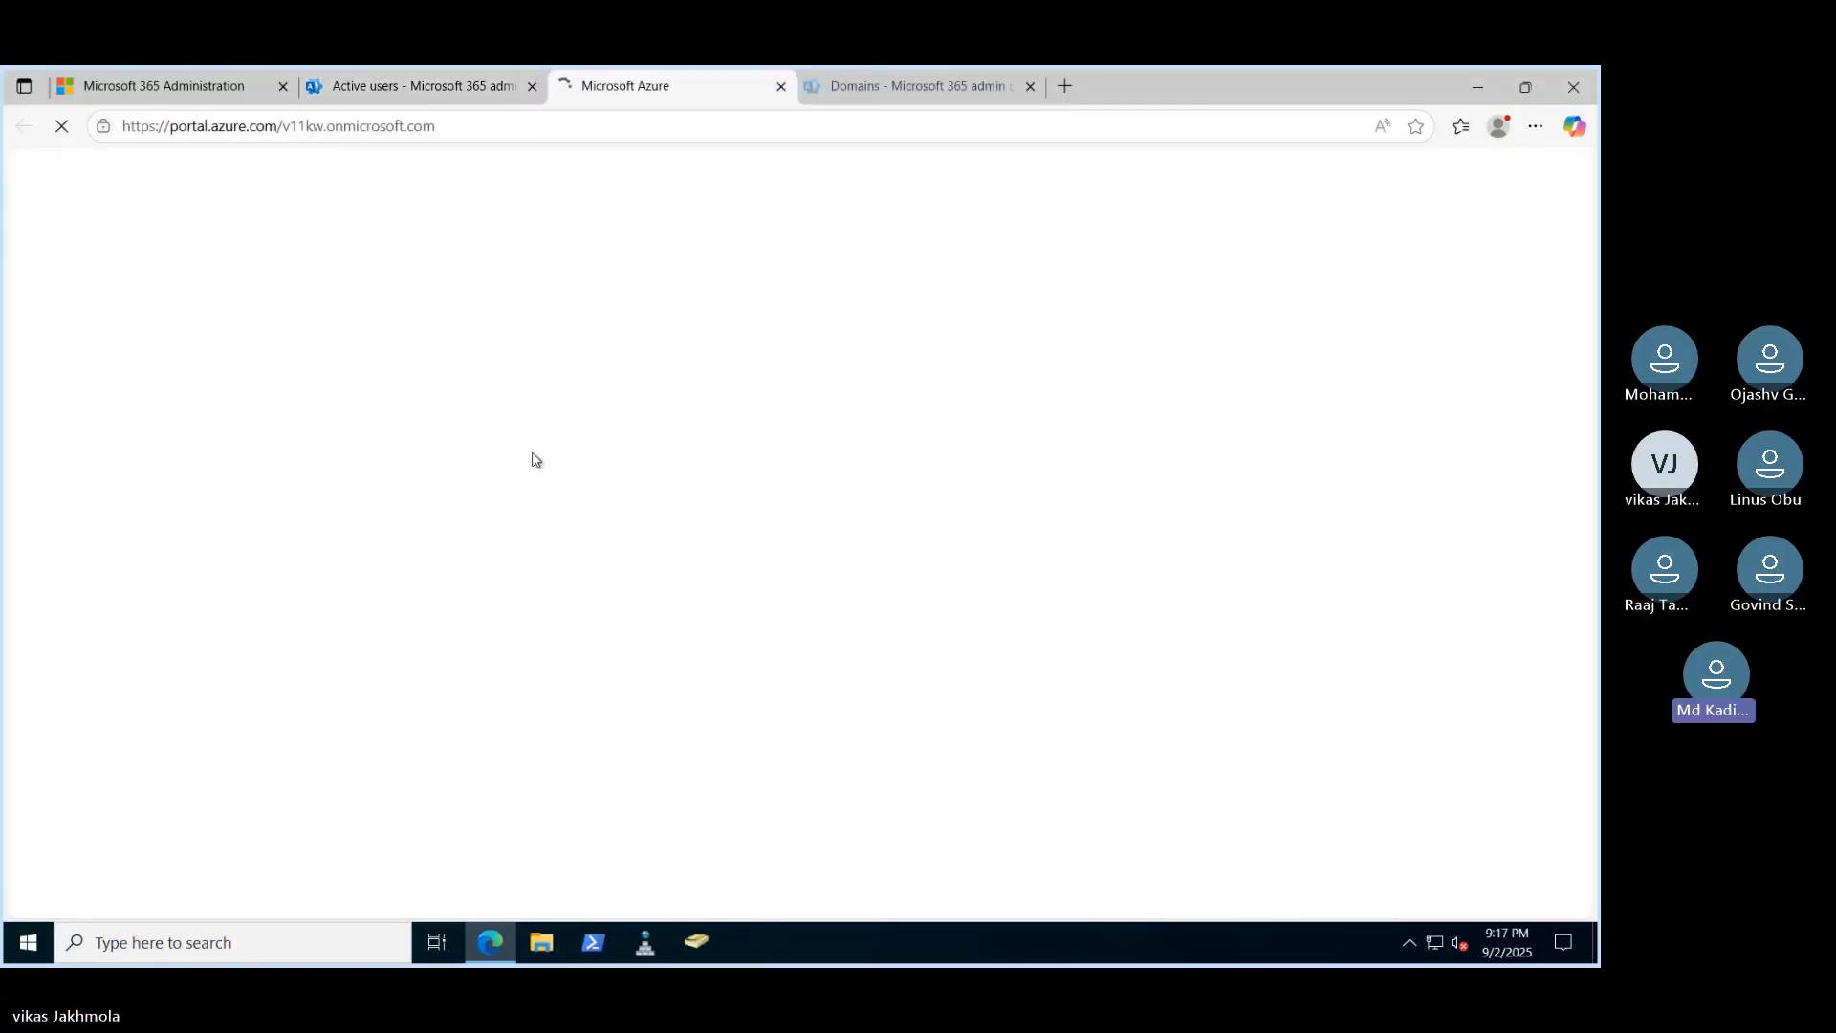
left_click(423, 87)
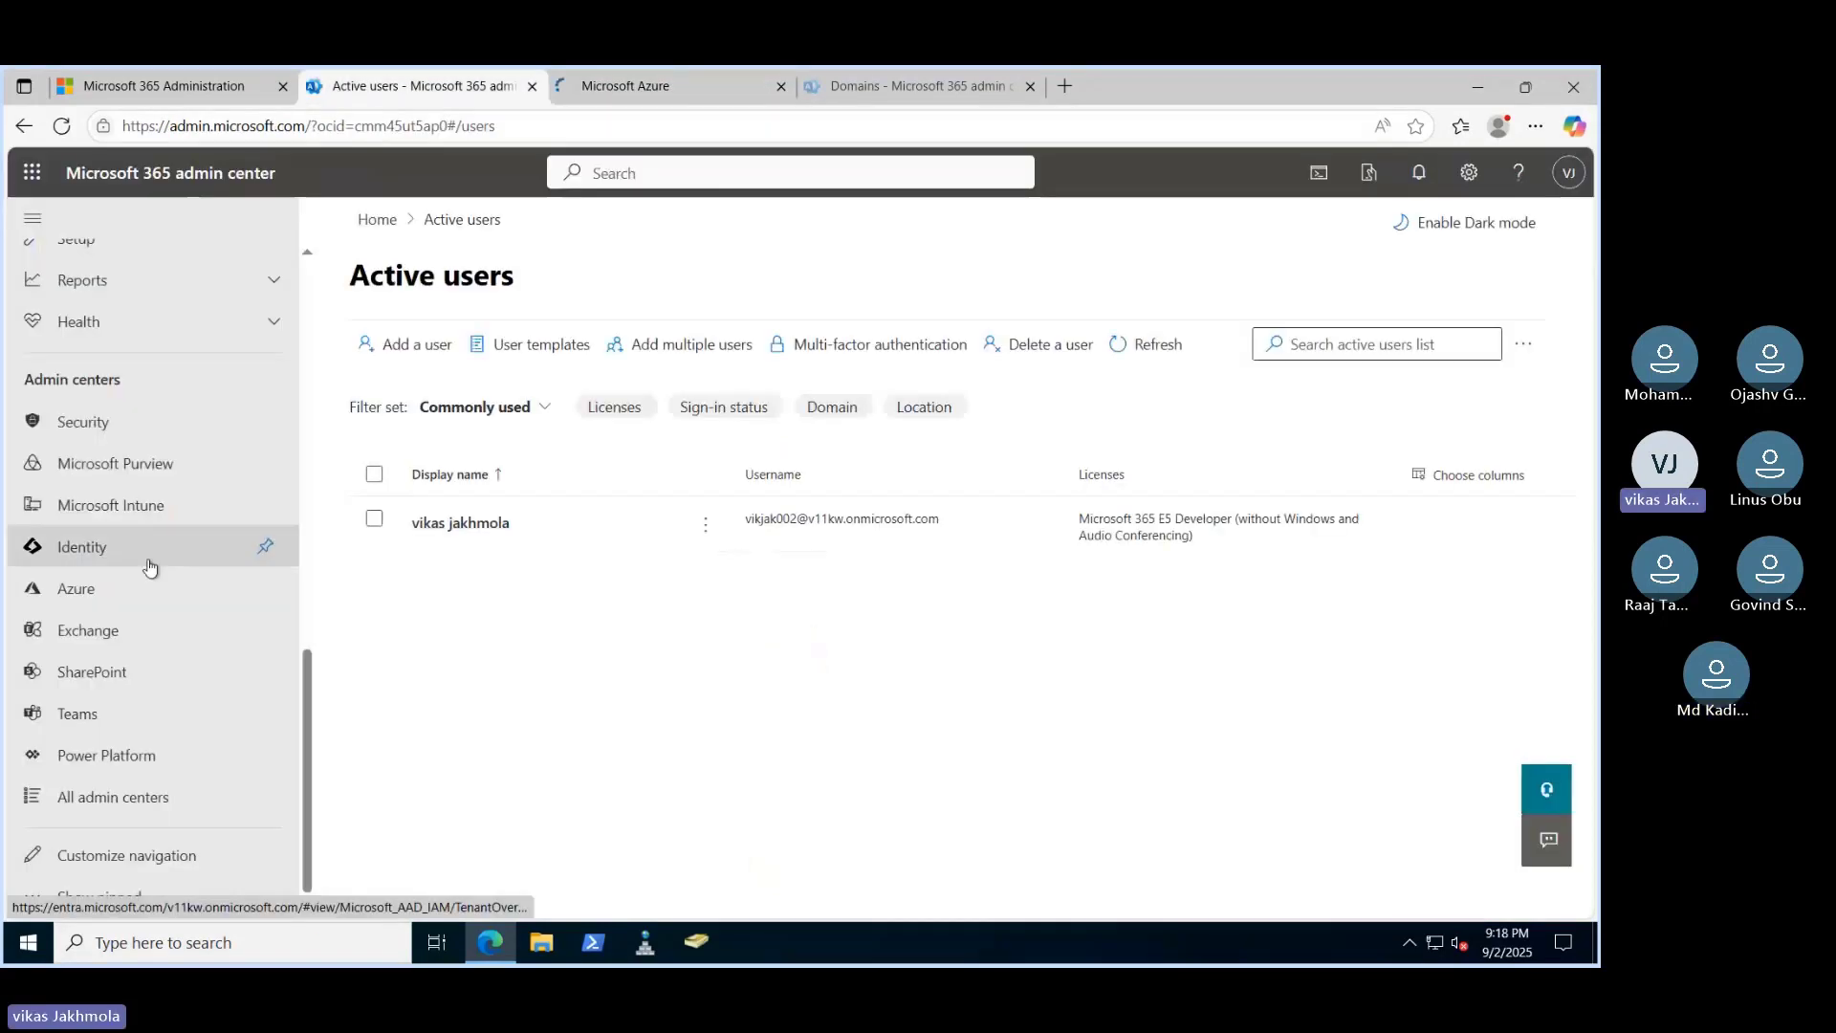
left_click(178, 551)
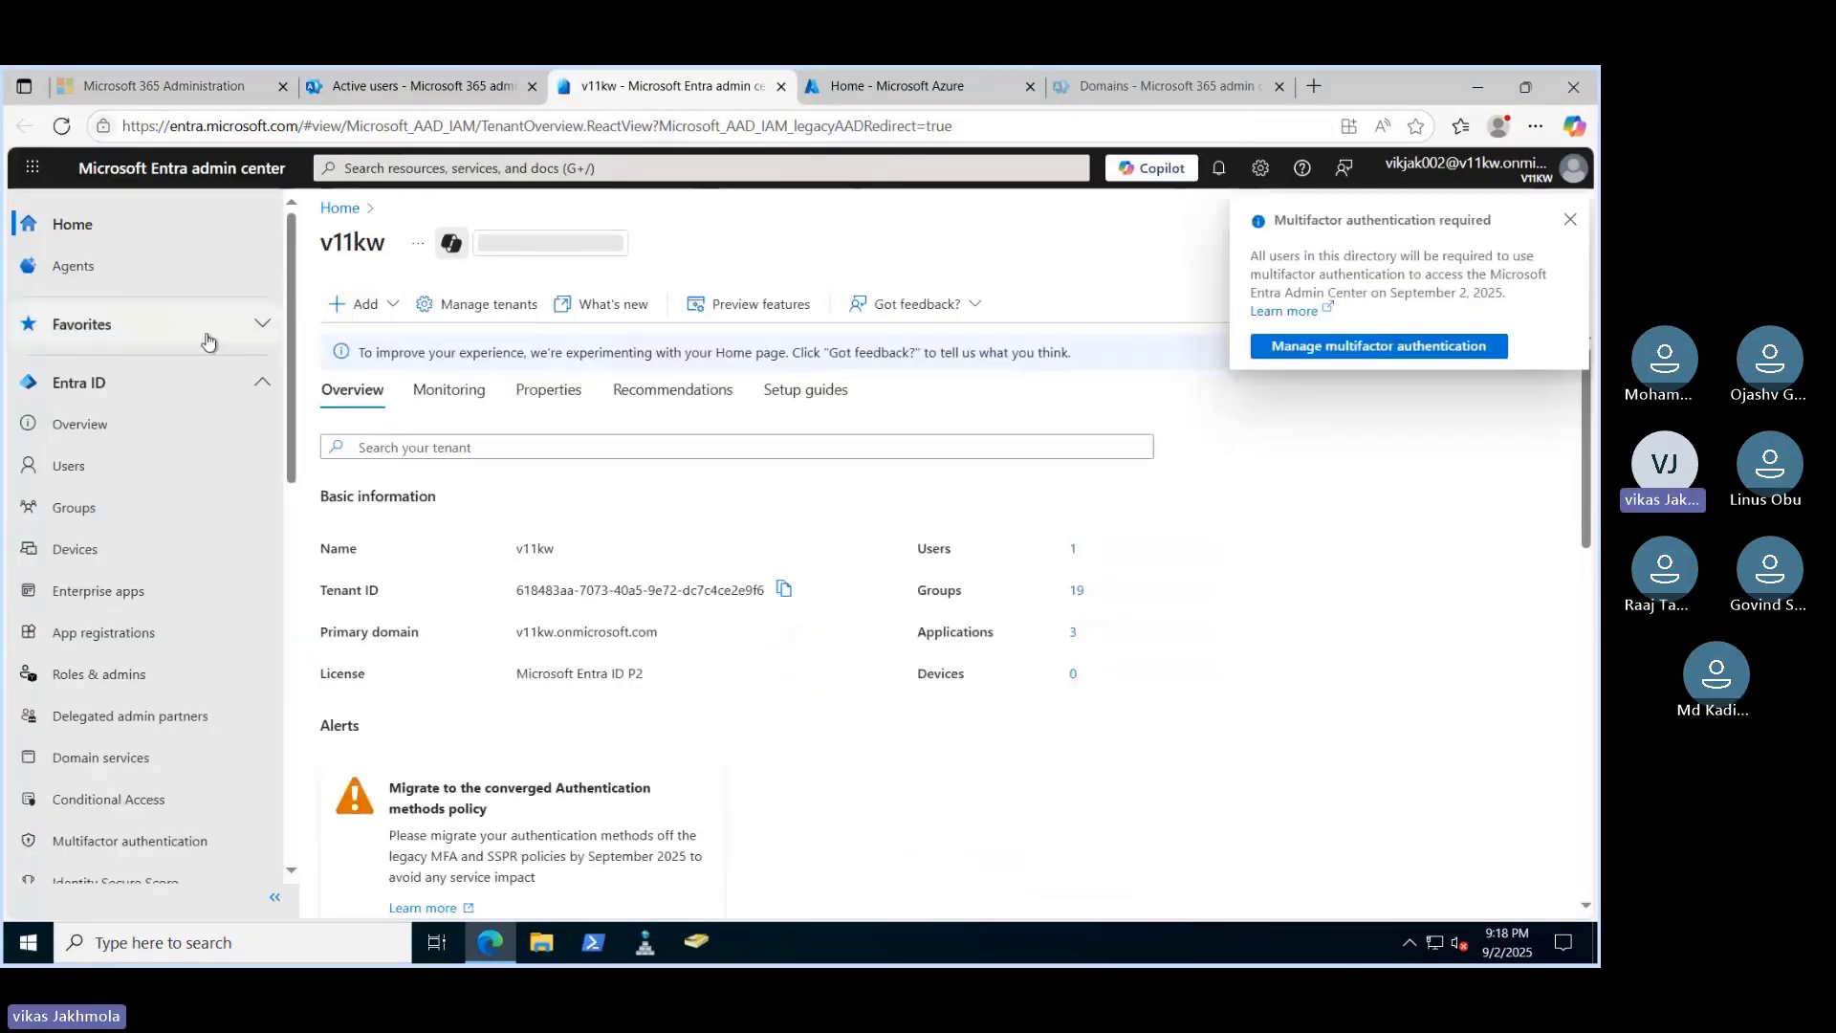
Open Microsoft Entra ID in the Azure portal and the Microsoft Entra Connect page in the Entra admin center
left_click(885, 91)
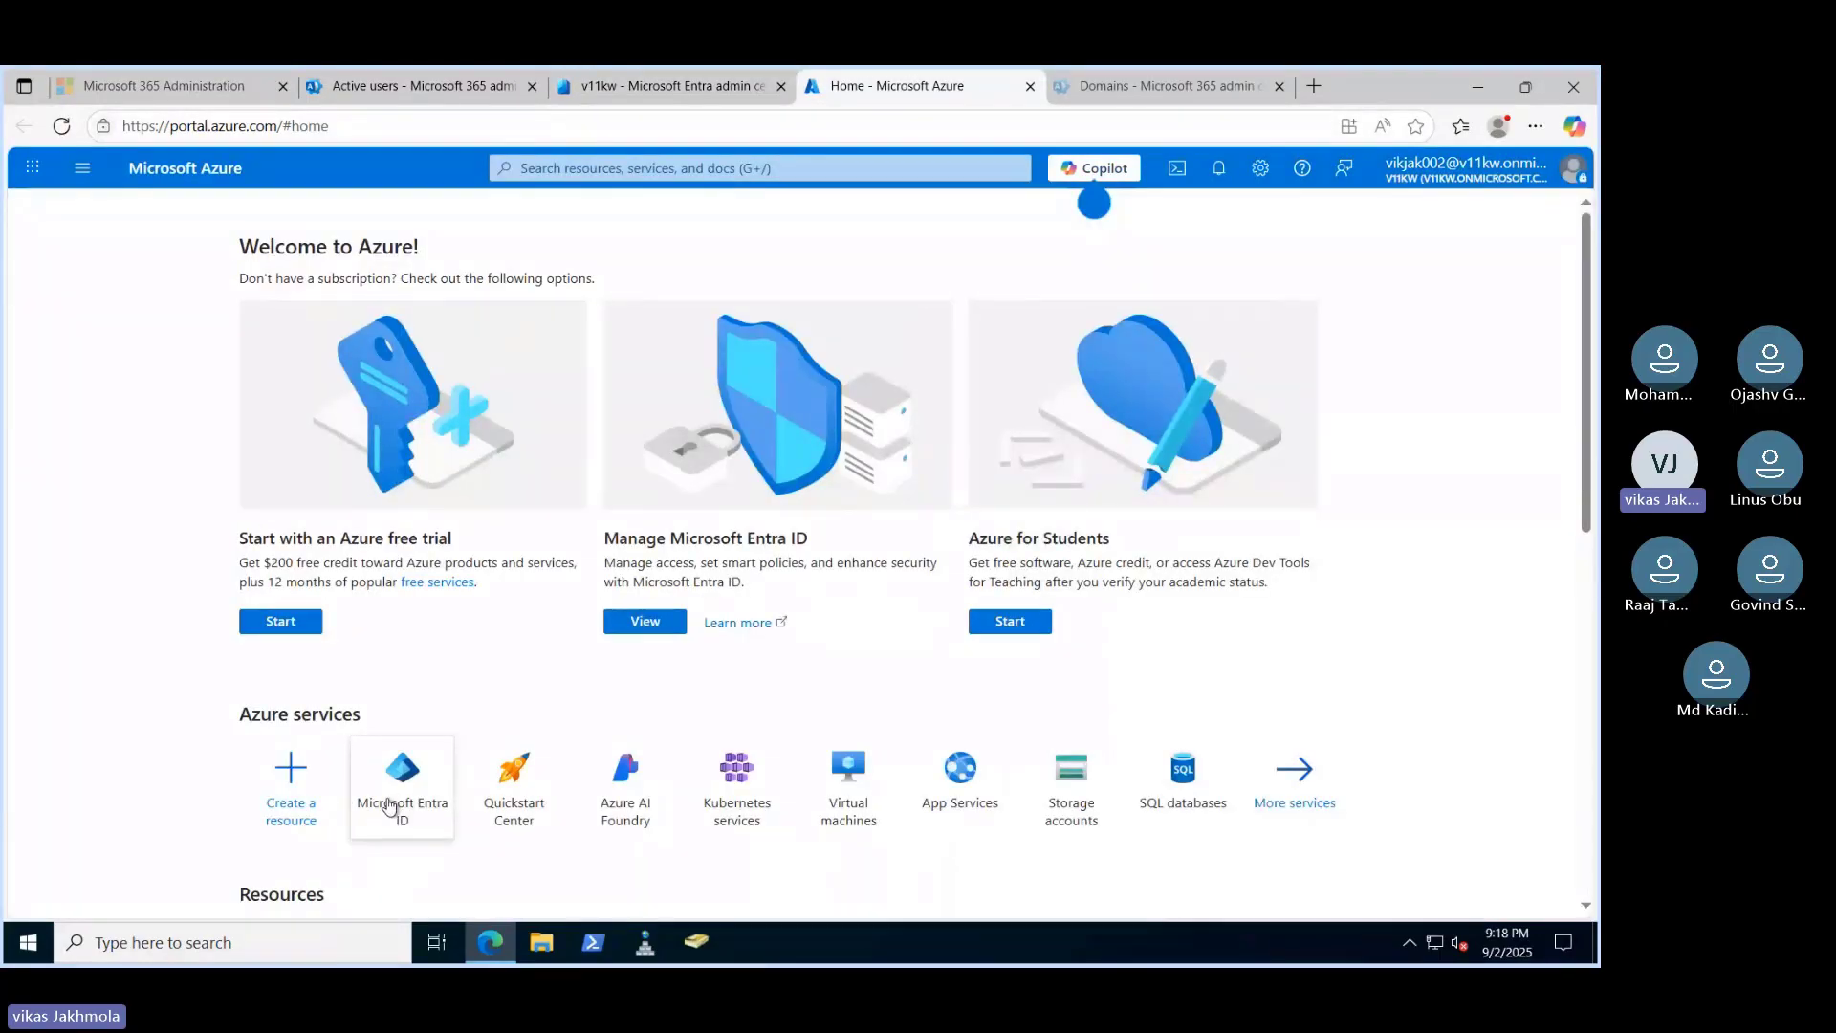
left_click(390, 807)
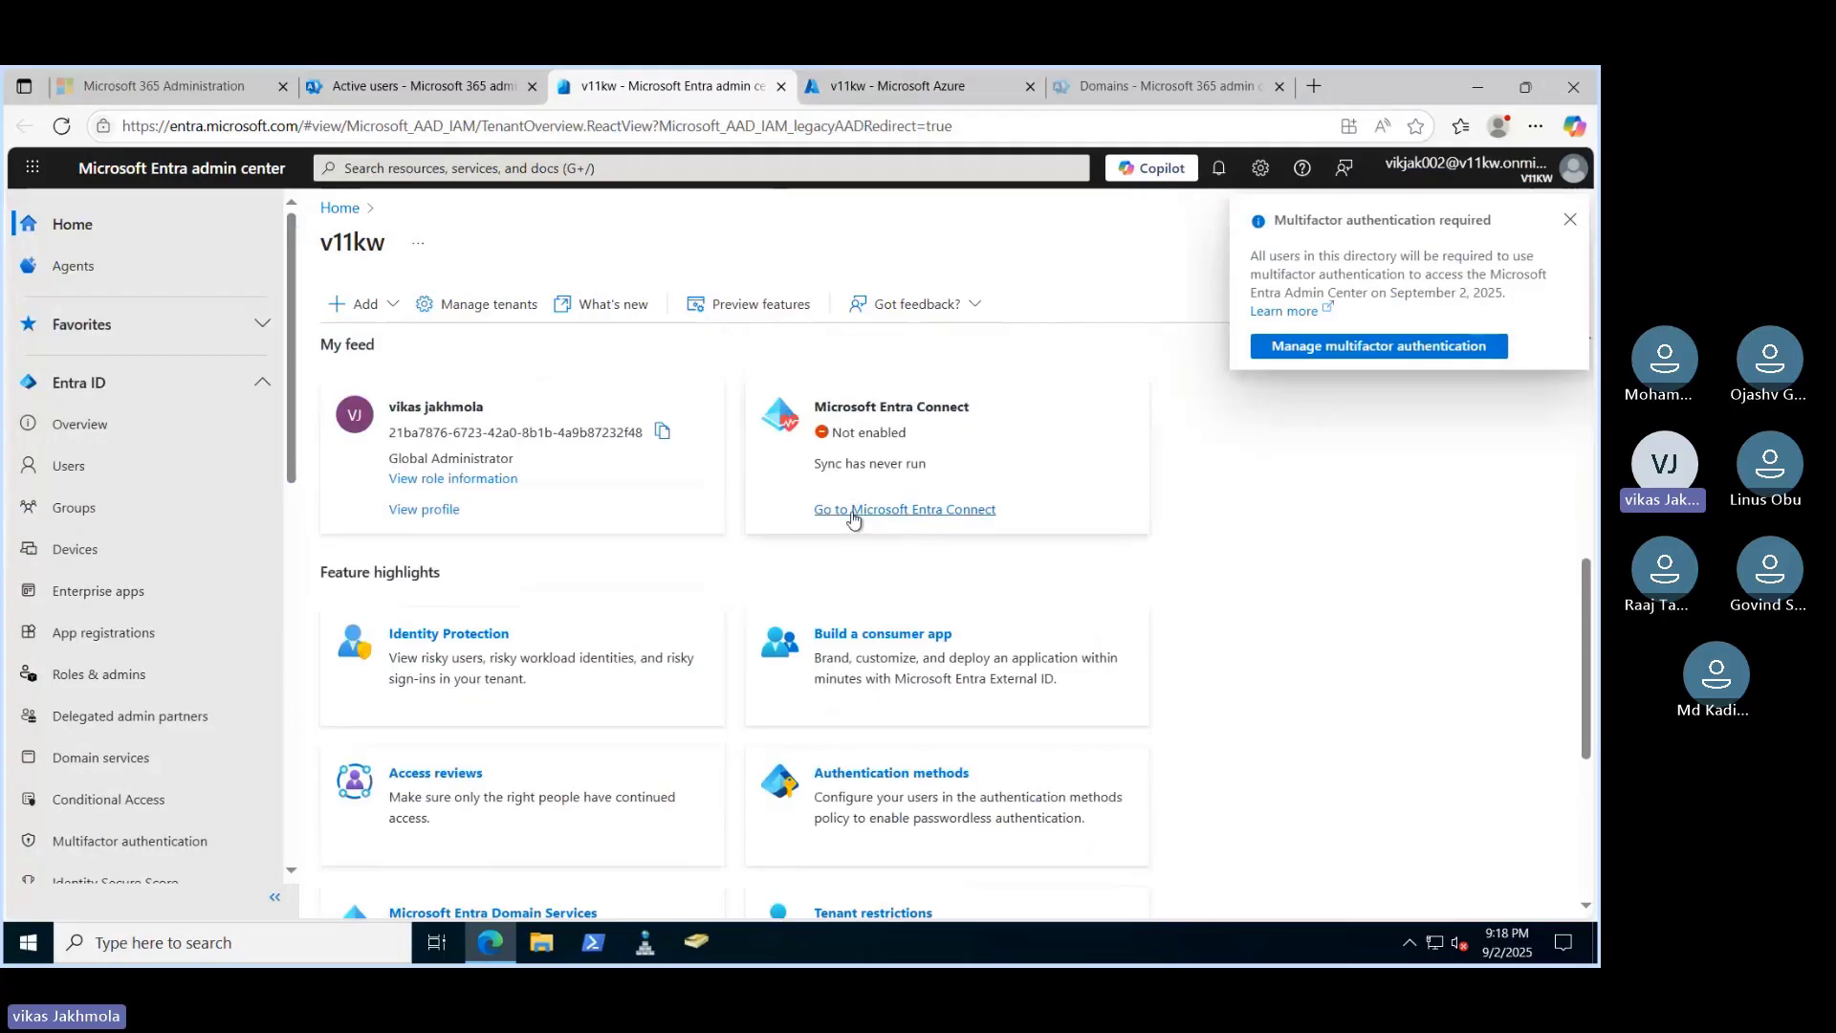
left_click(854, 516)
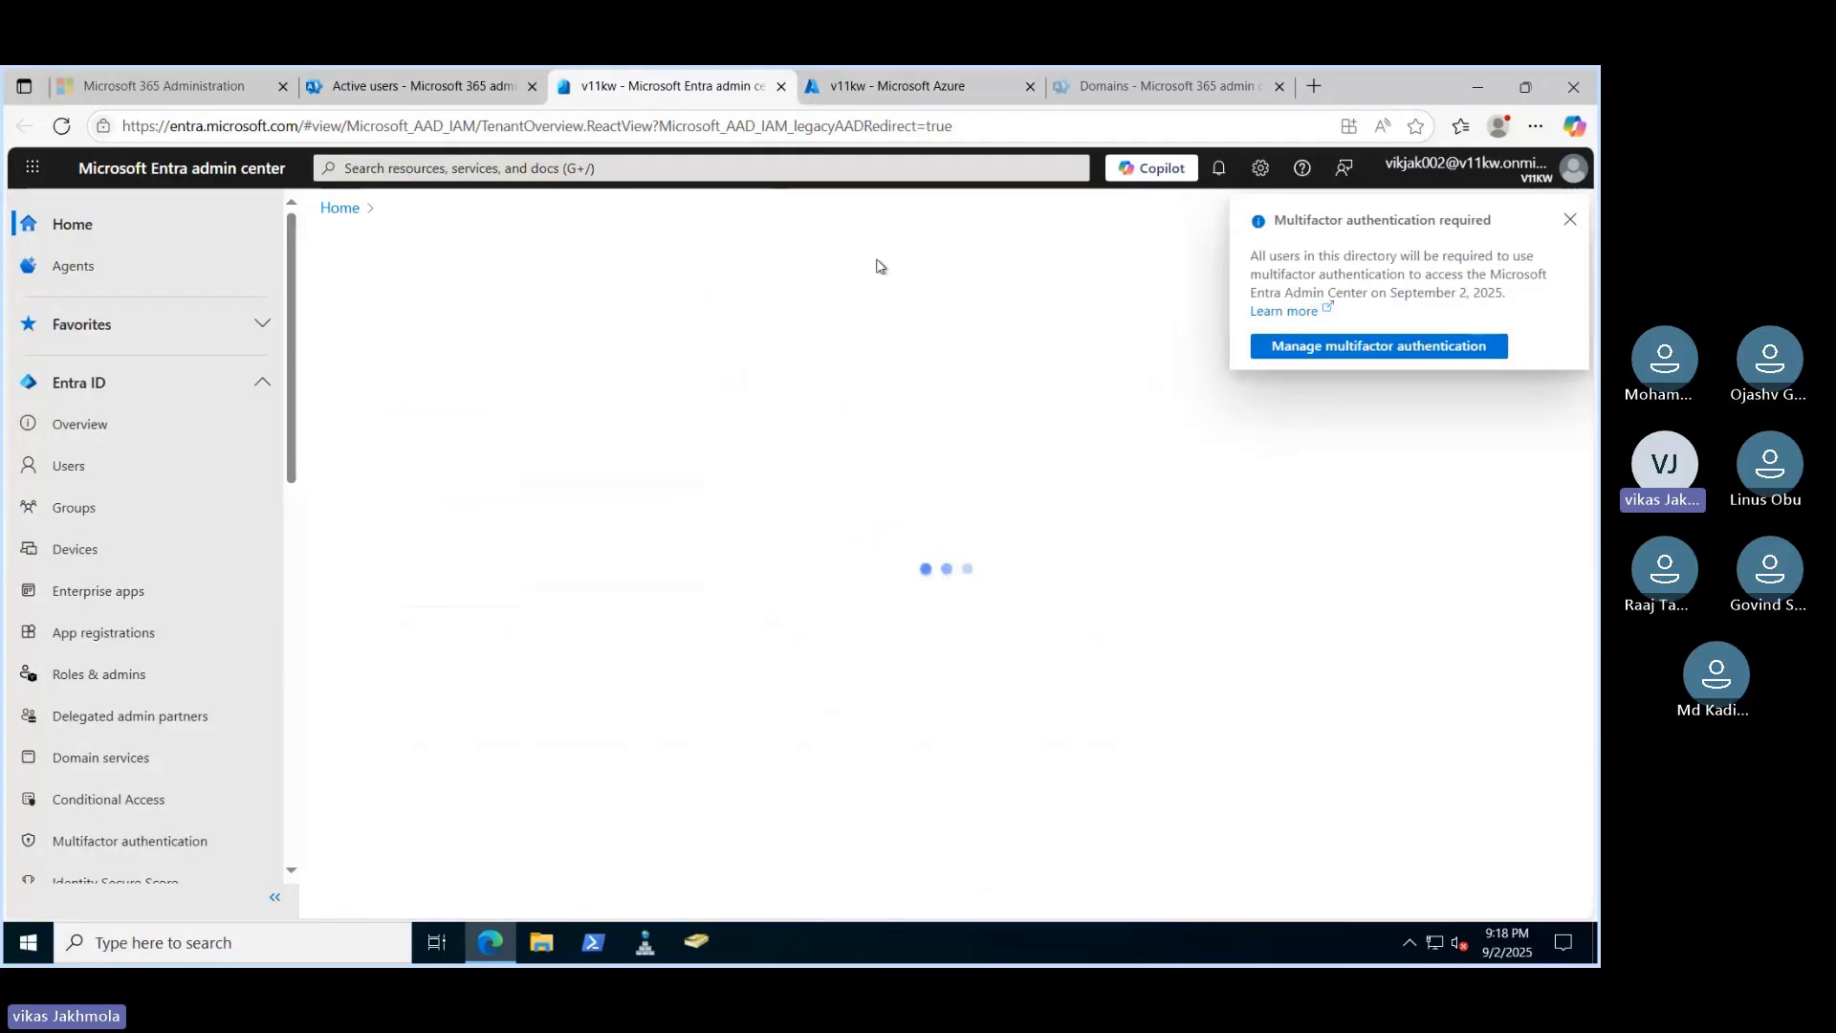
Open the Microsoft Entra Connect page from the tenant overview's feed in the Azure portal
left_click(878, 86)
scroll(507, 604, "down", 5)
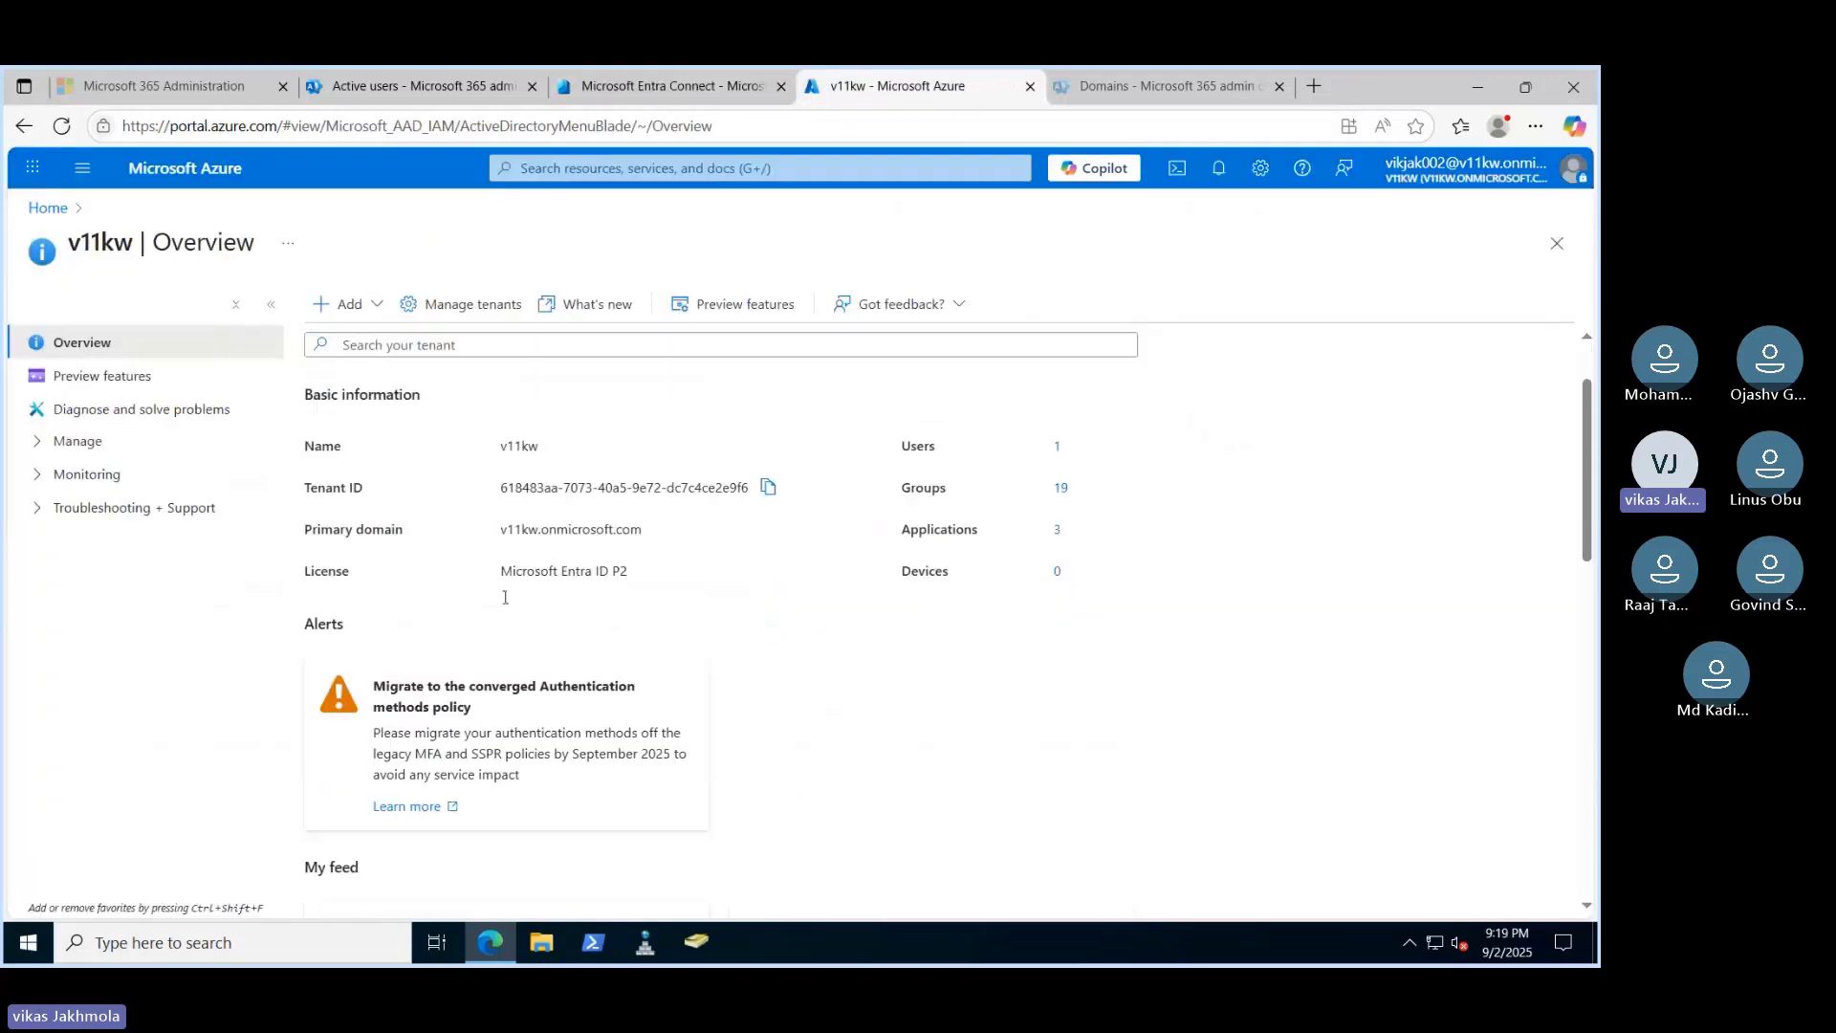
scroll(507, 605, "down", 1)
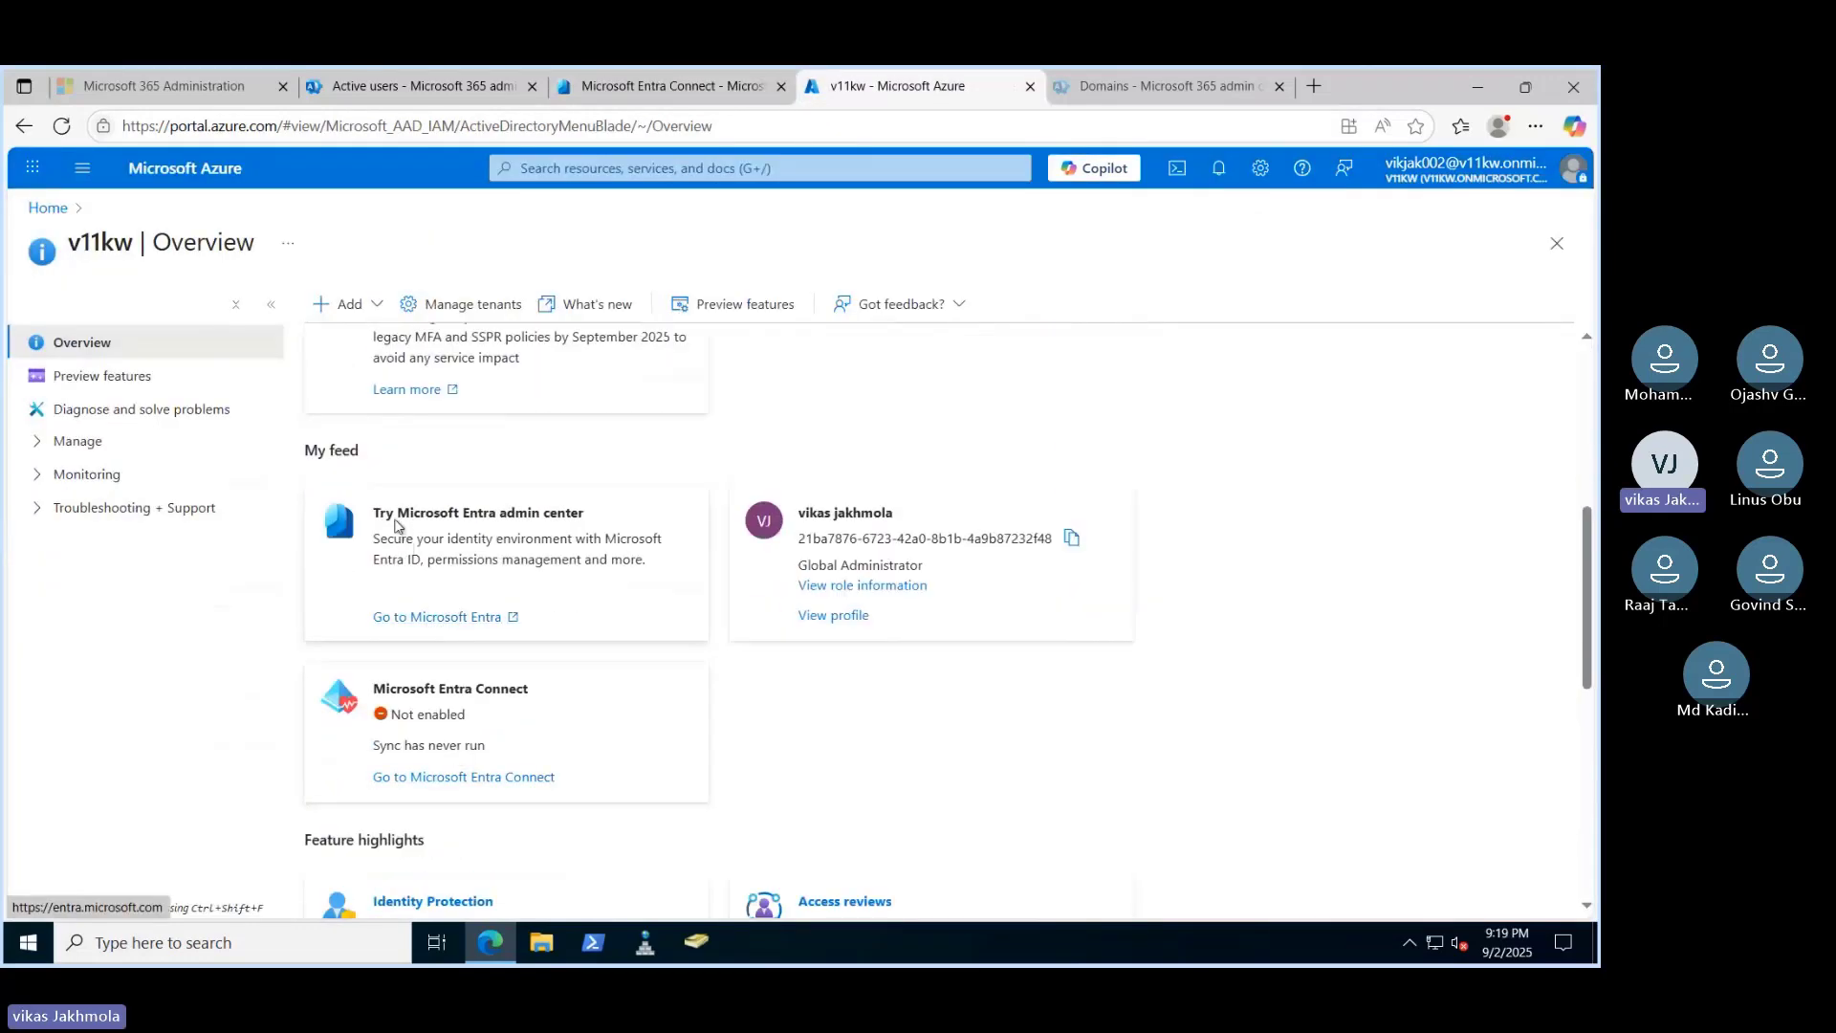
left_click_drag(398, 513, 593, 512)
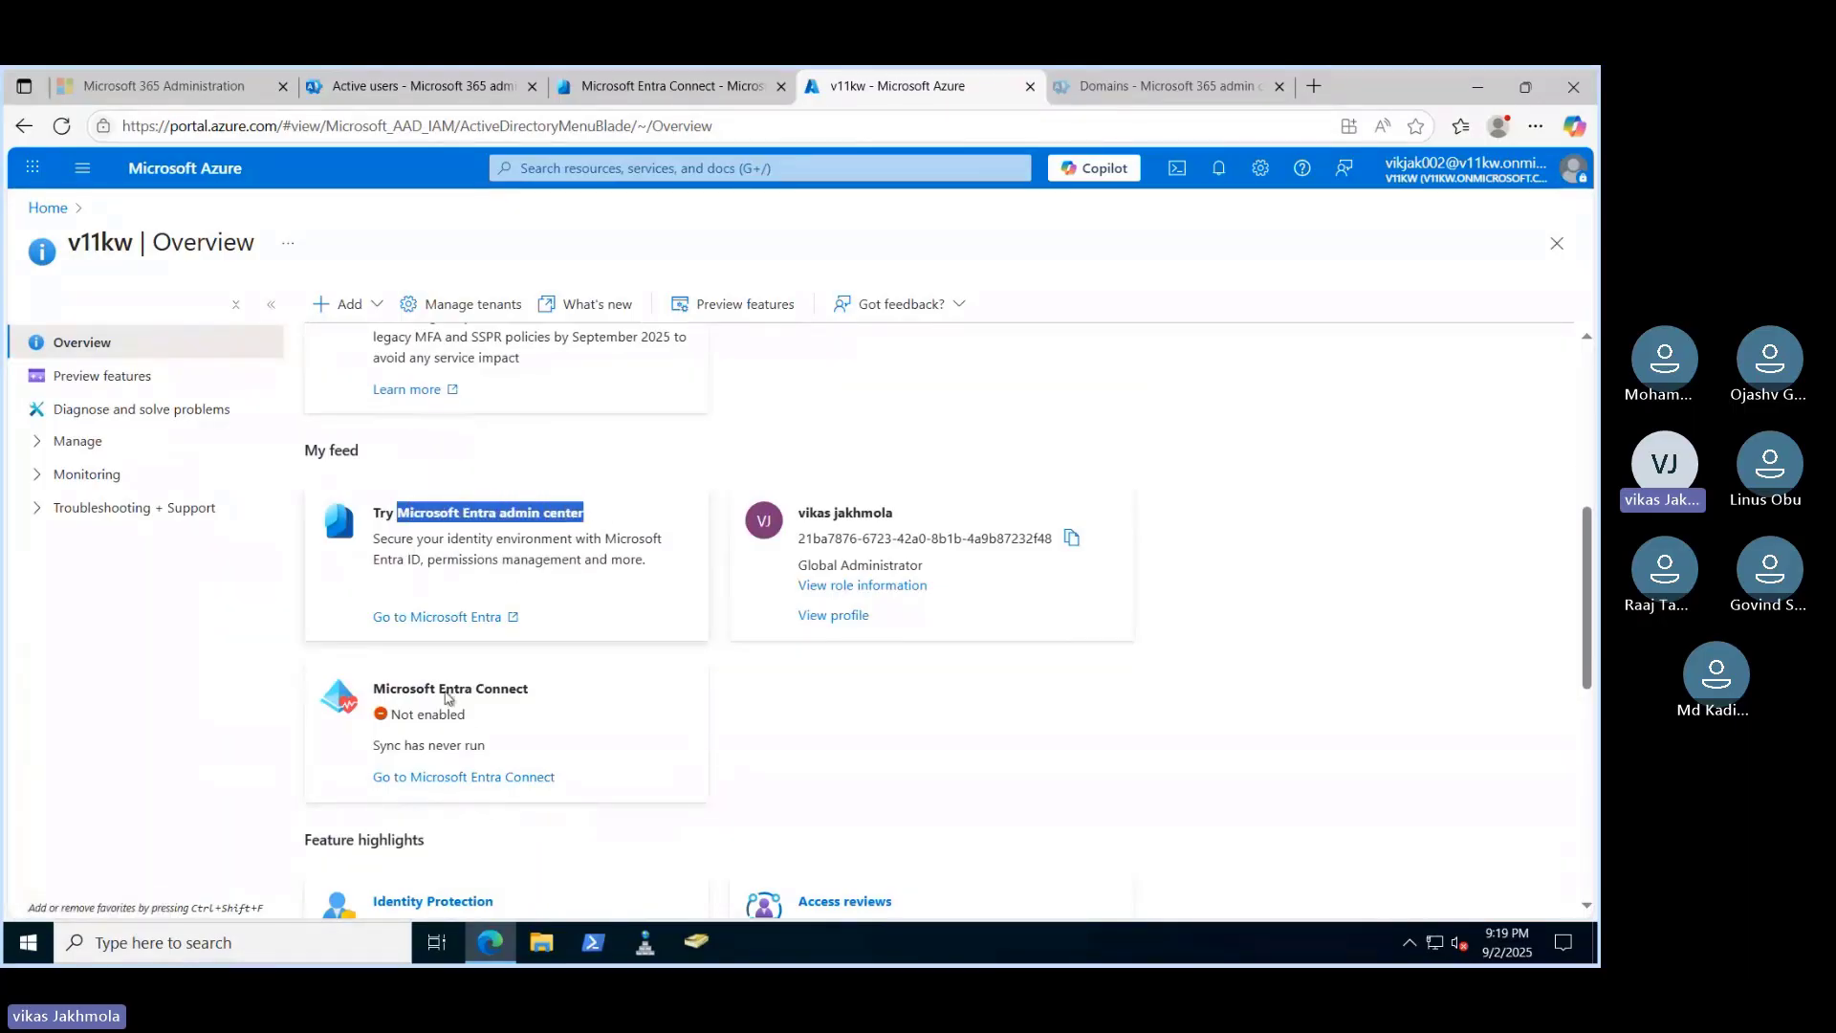
left_click(441, 777)
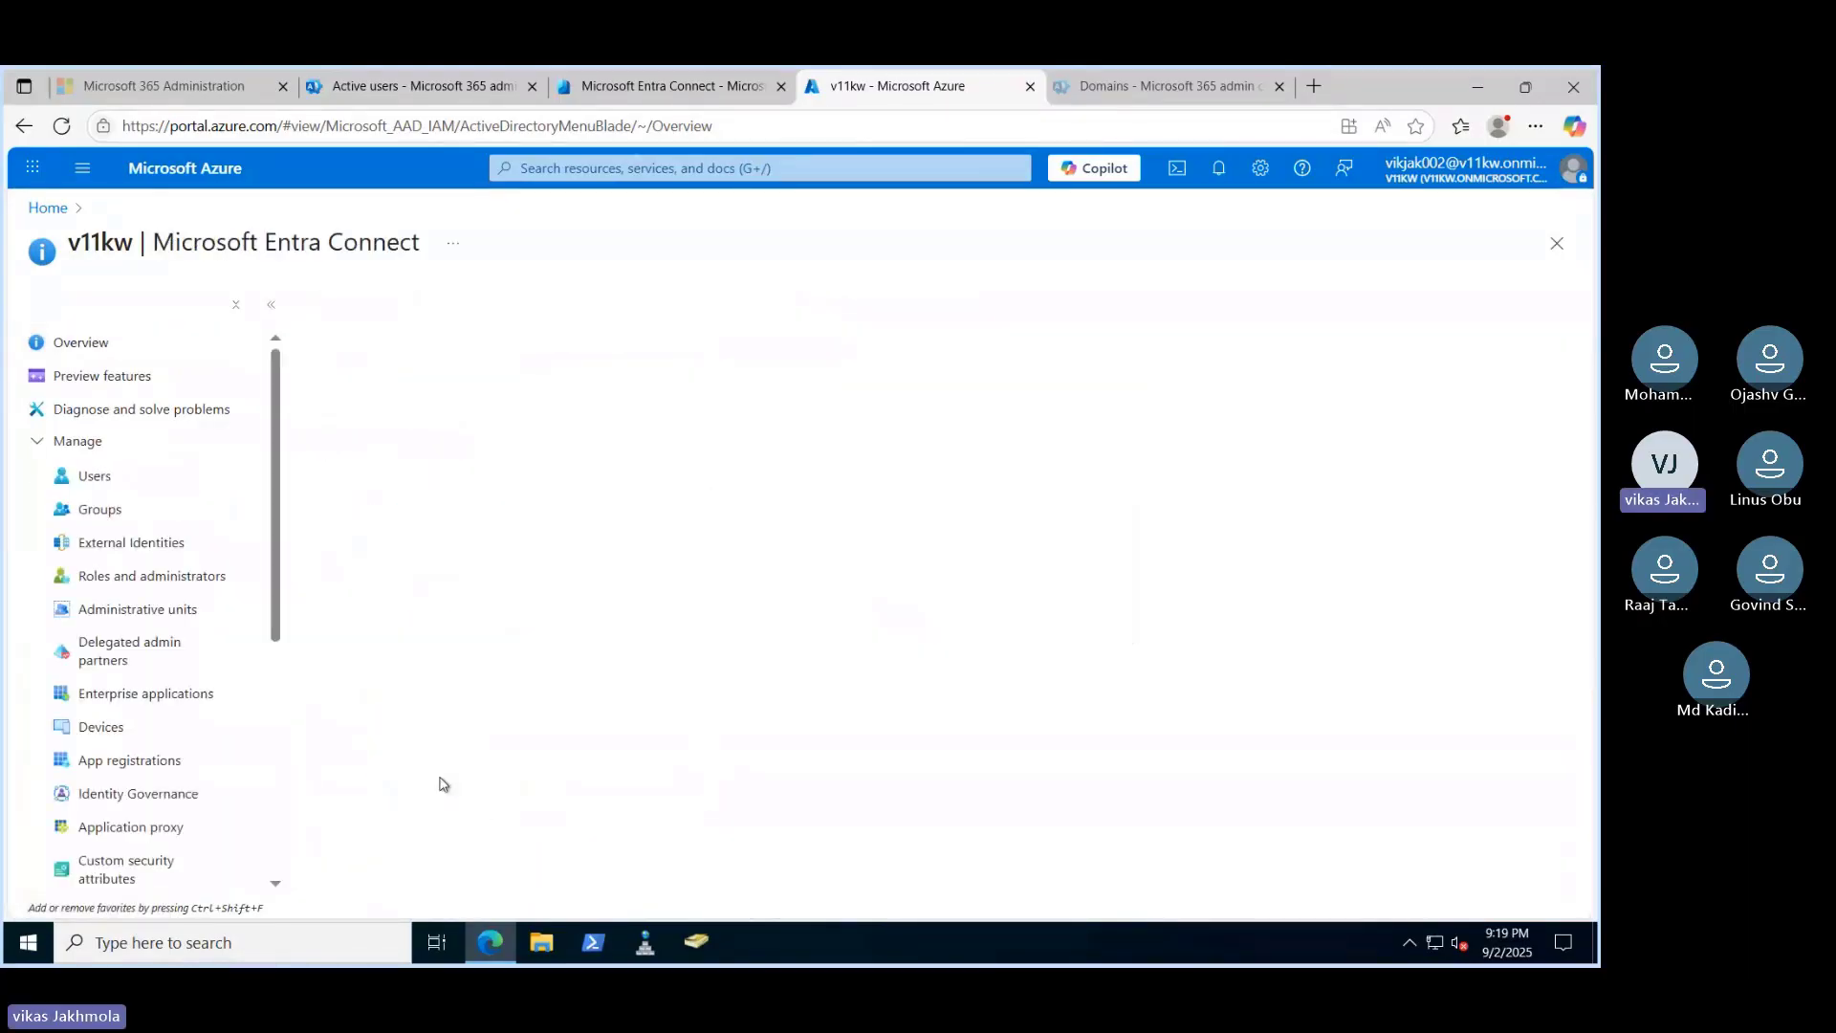
Compare the Entra Connect pages in both portals and examine the Cloud Sync and Connect Sync management options in the Entra admin center
left_click(642, 93)
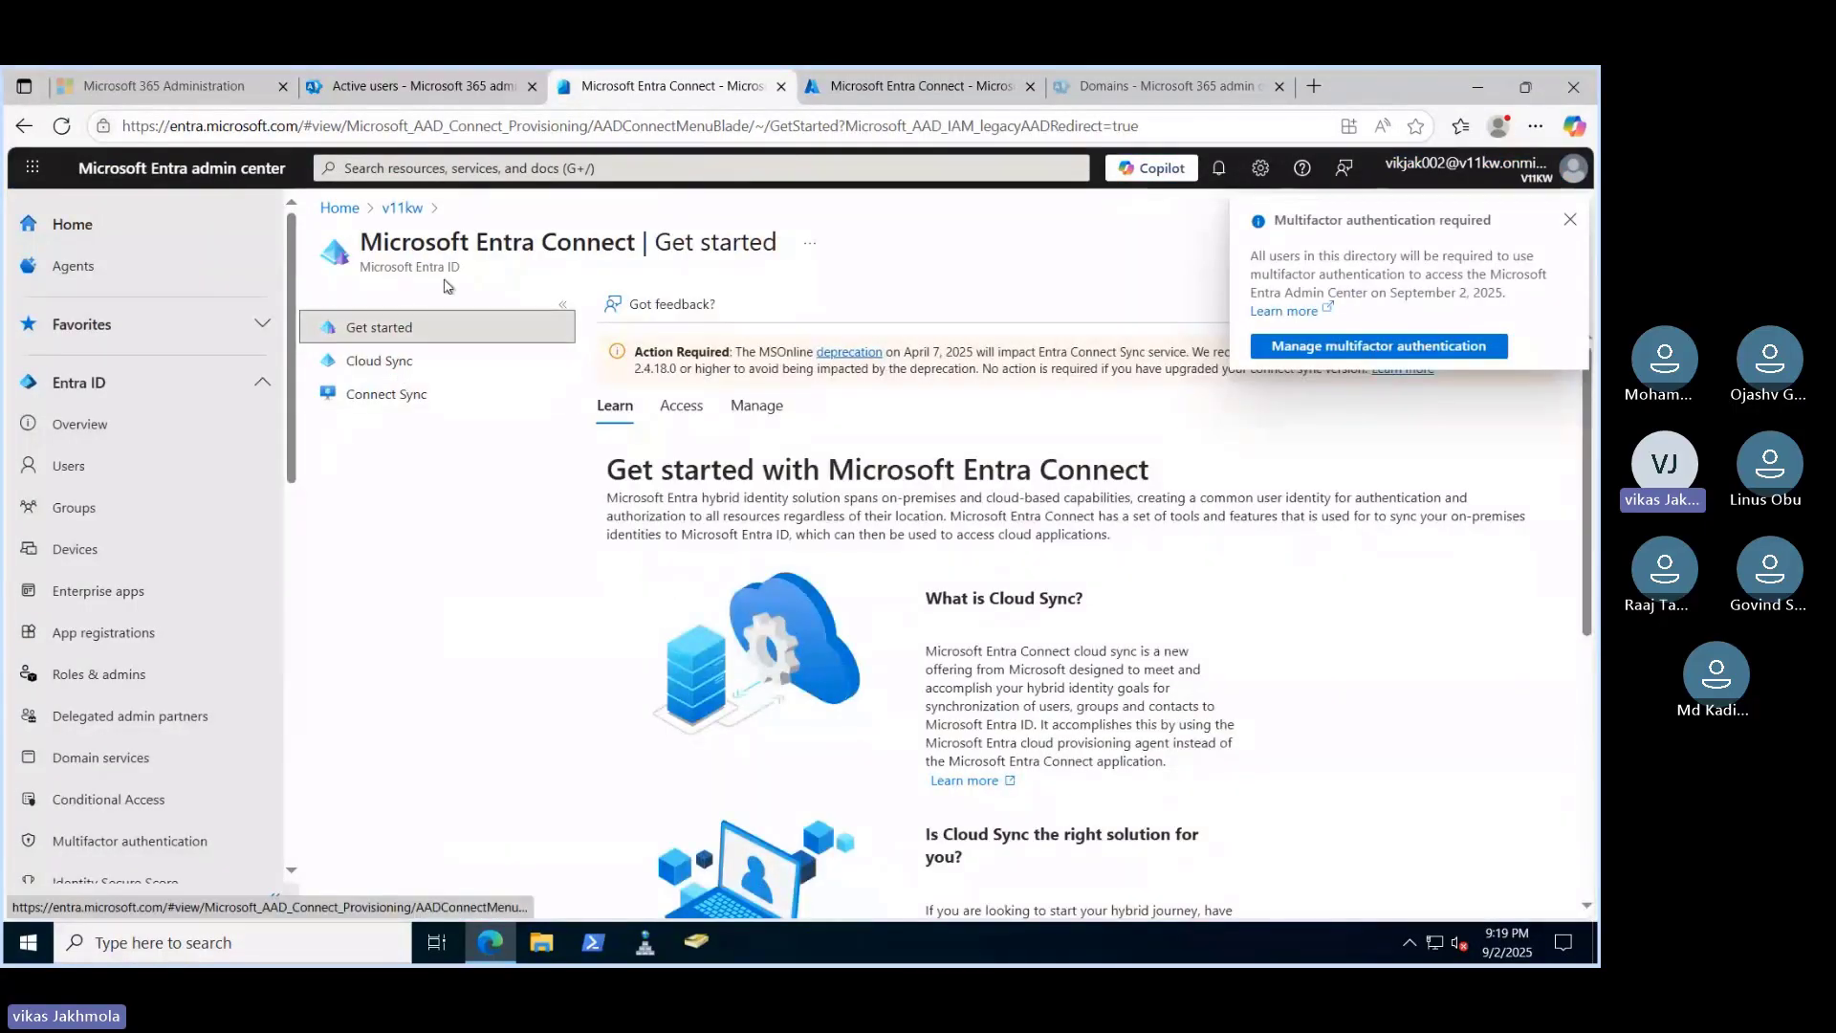
left_click(897, 88)
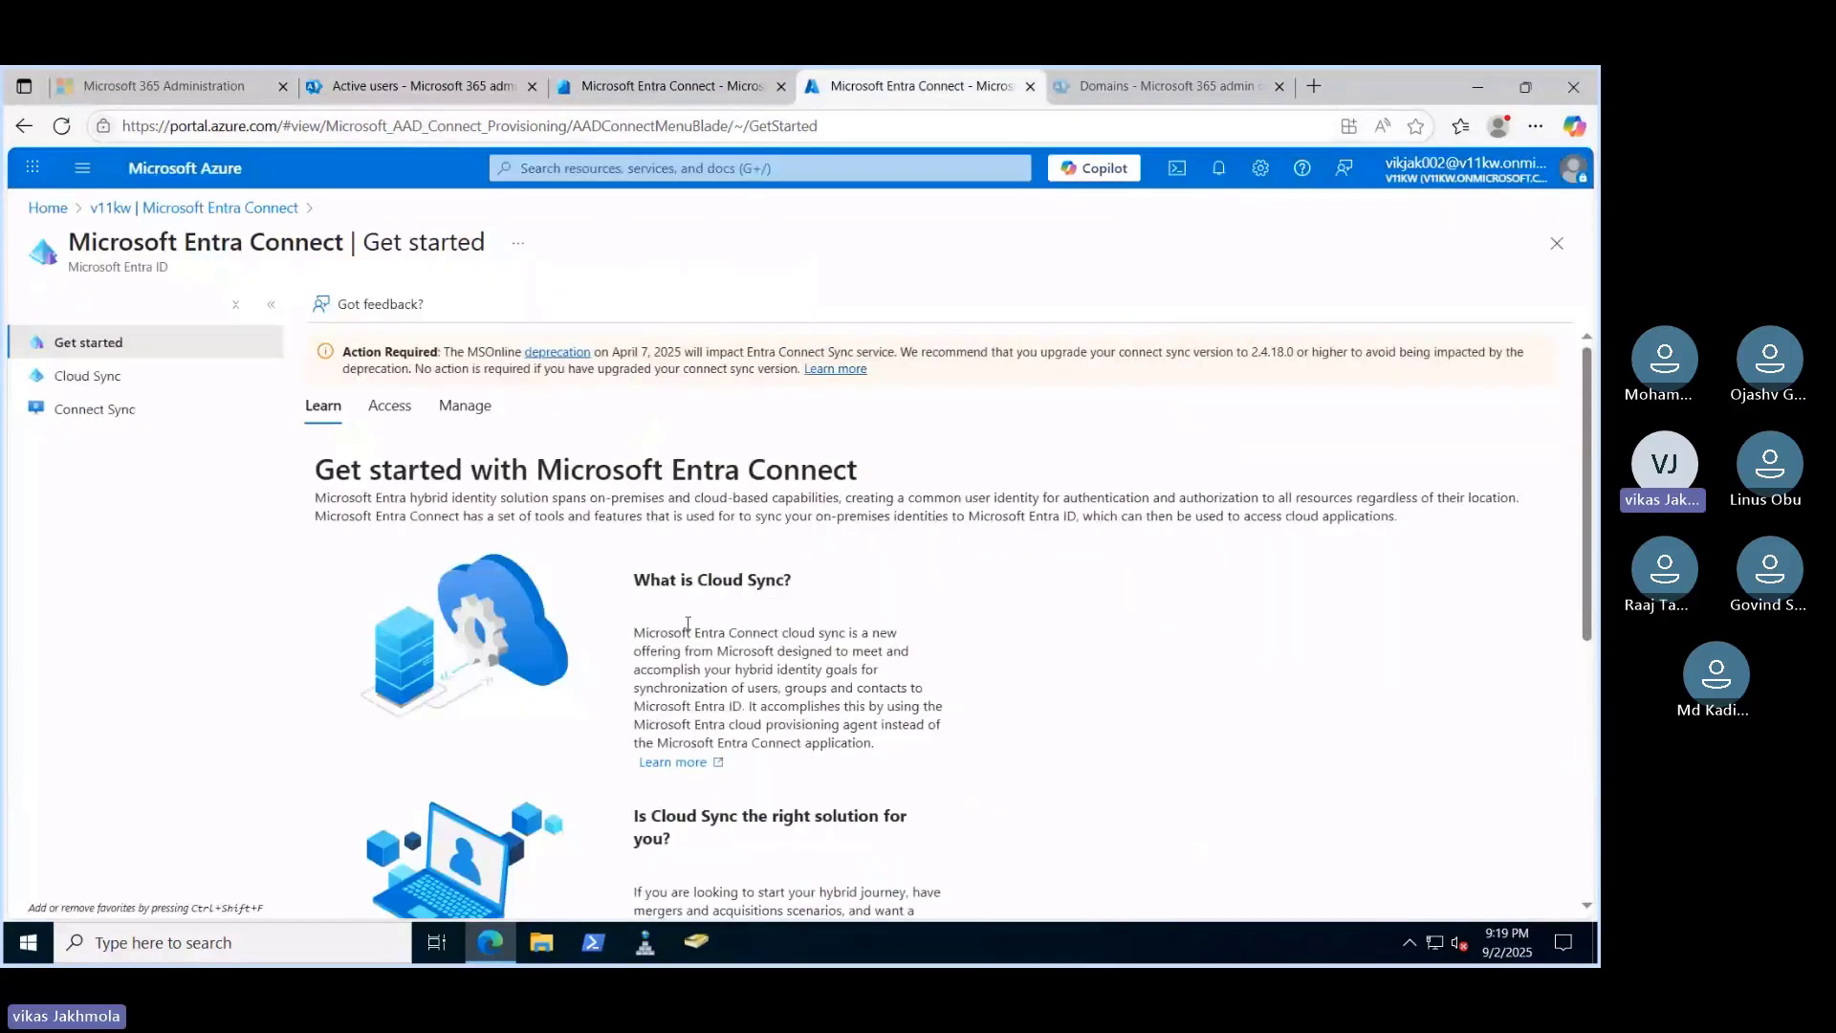
left_click(692, 104)
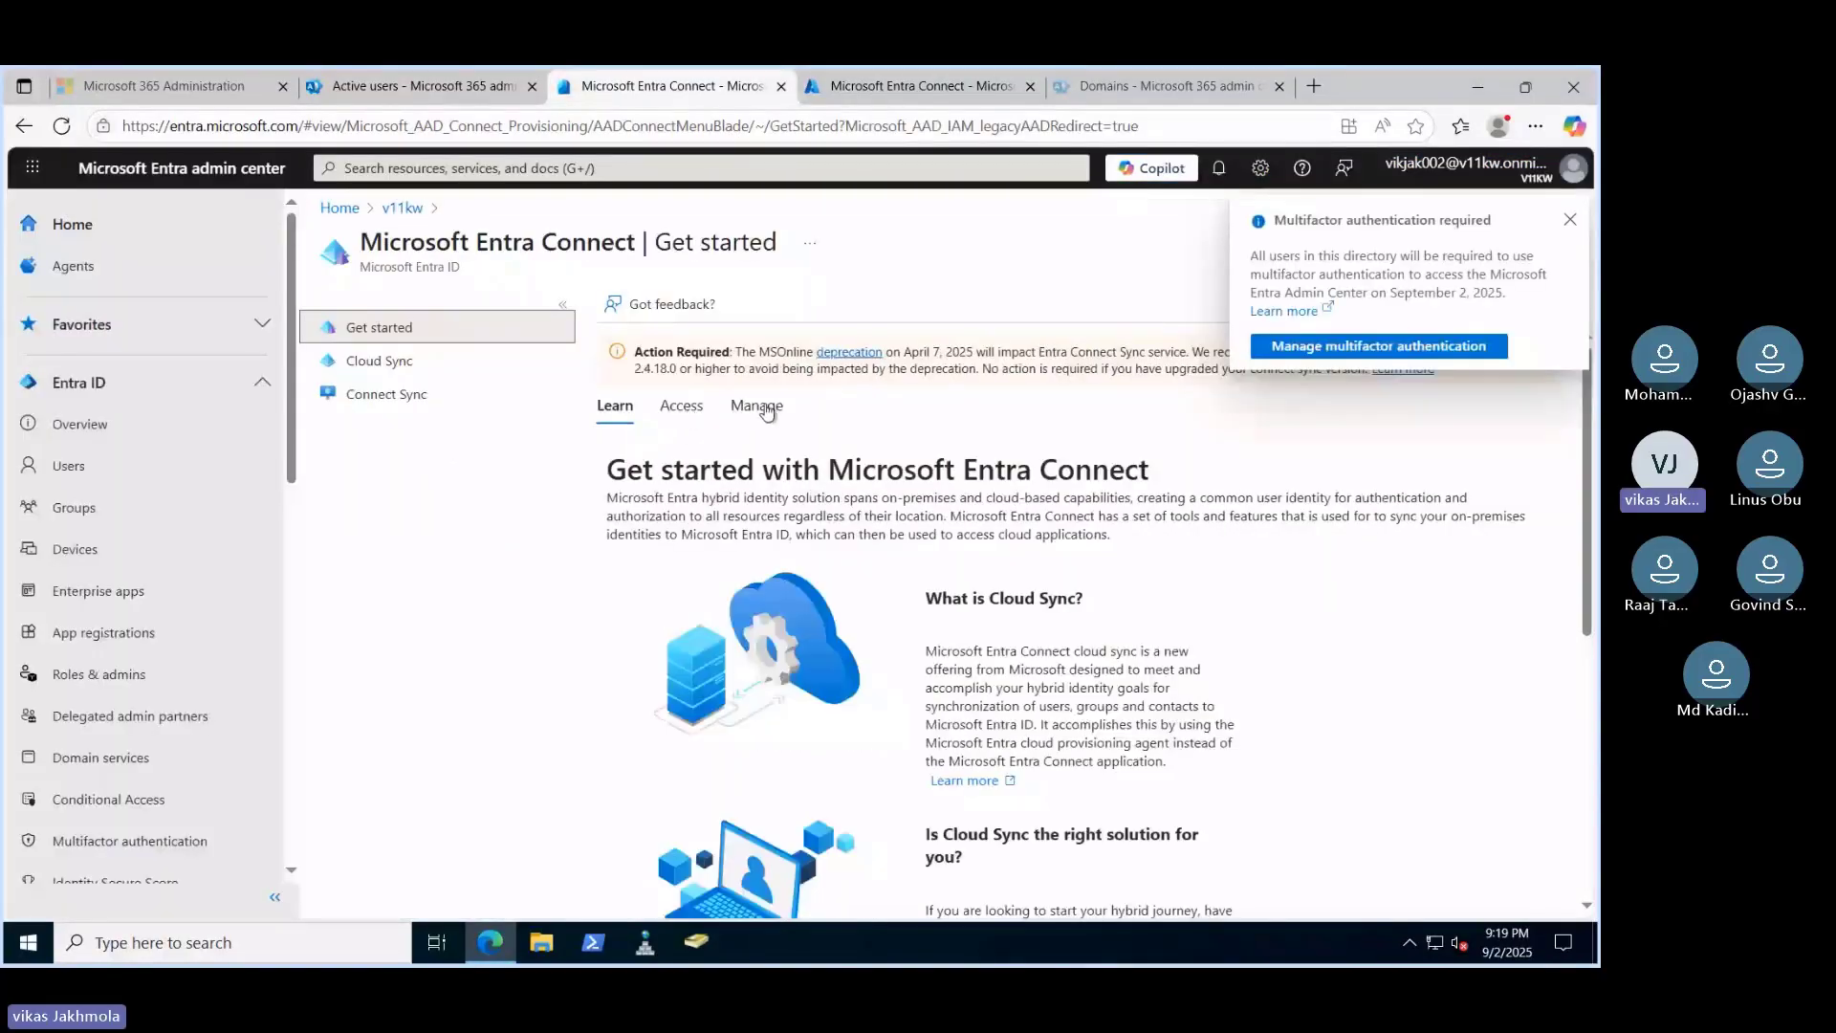
scroll(775, 574, "down", 5)
scroll(779, 607, "up", 5)
left_click(750, 413)
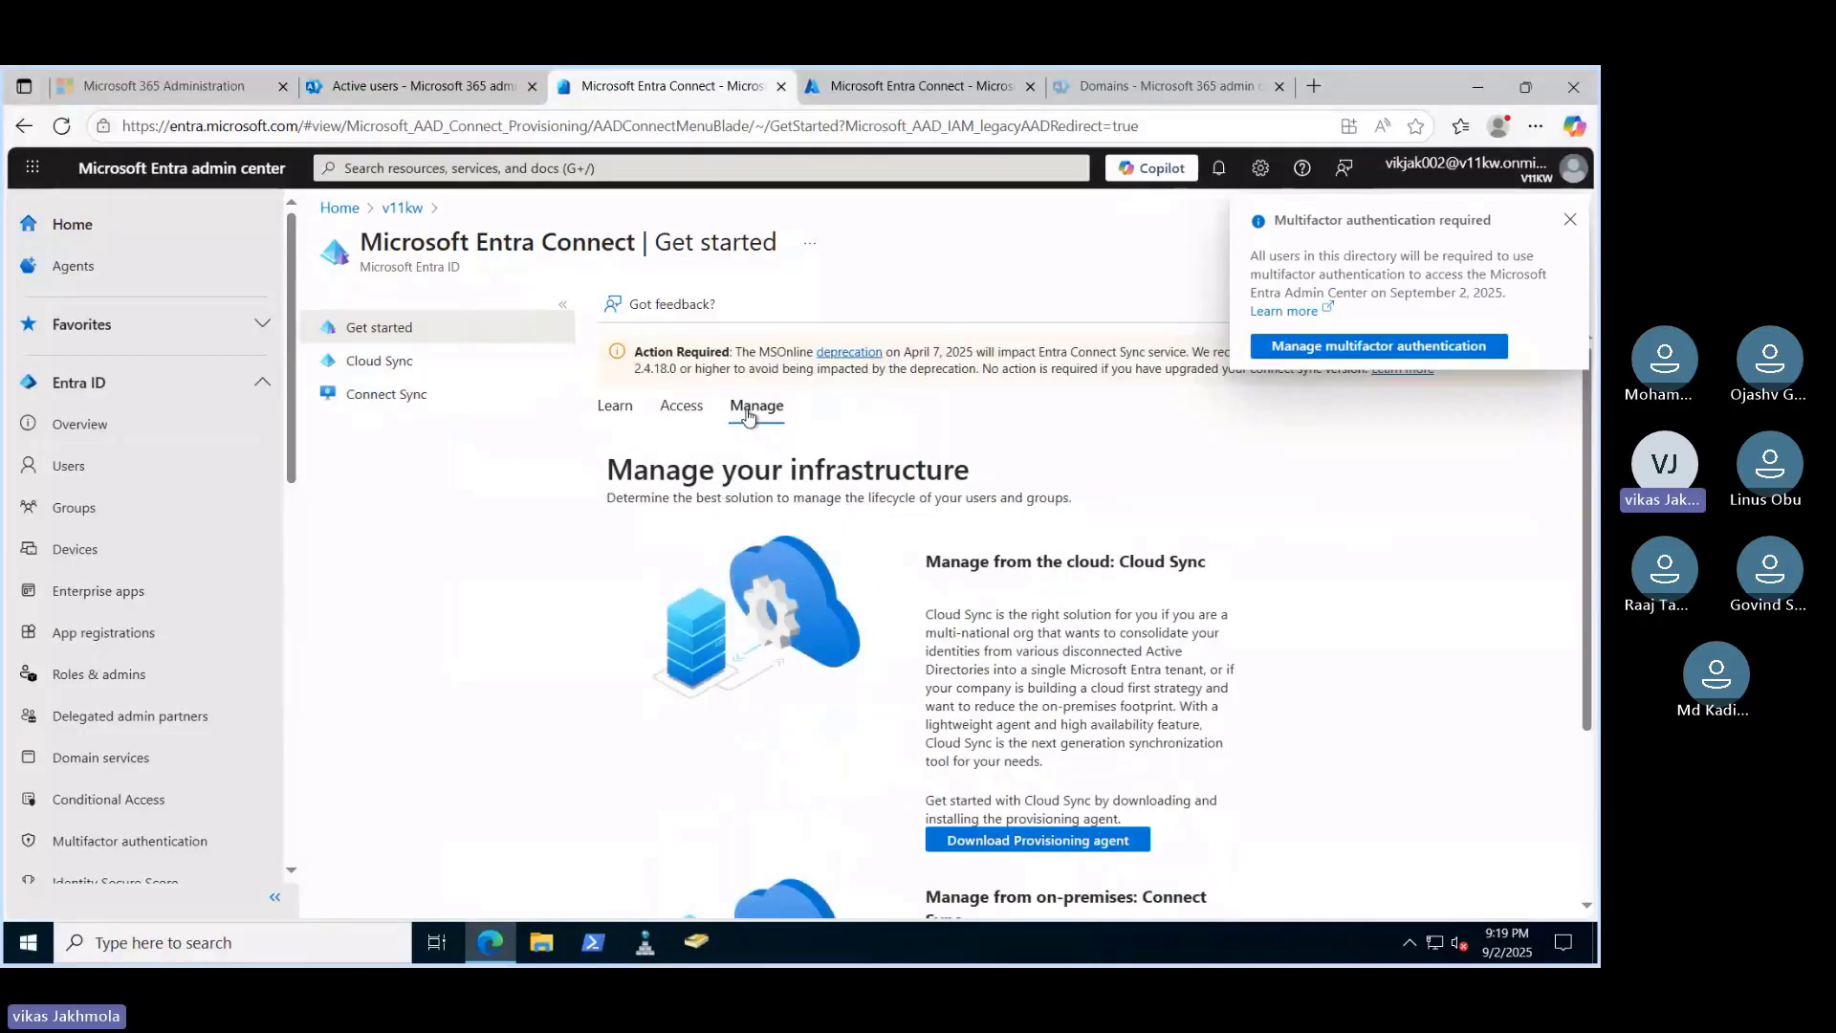
scroll(1004, 442, "down", 1)
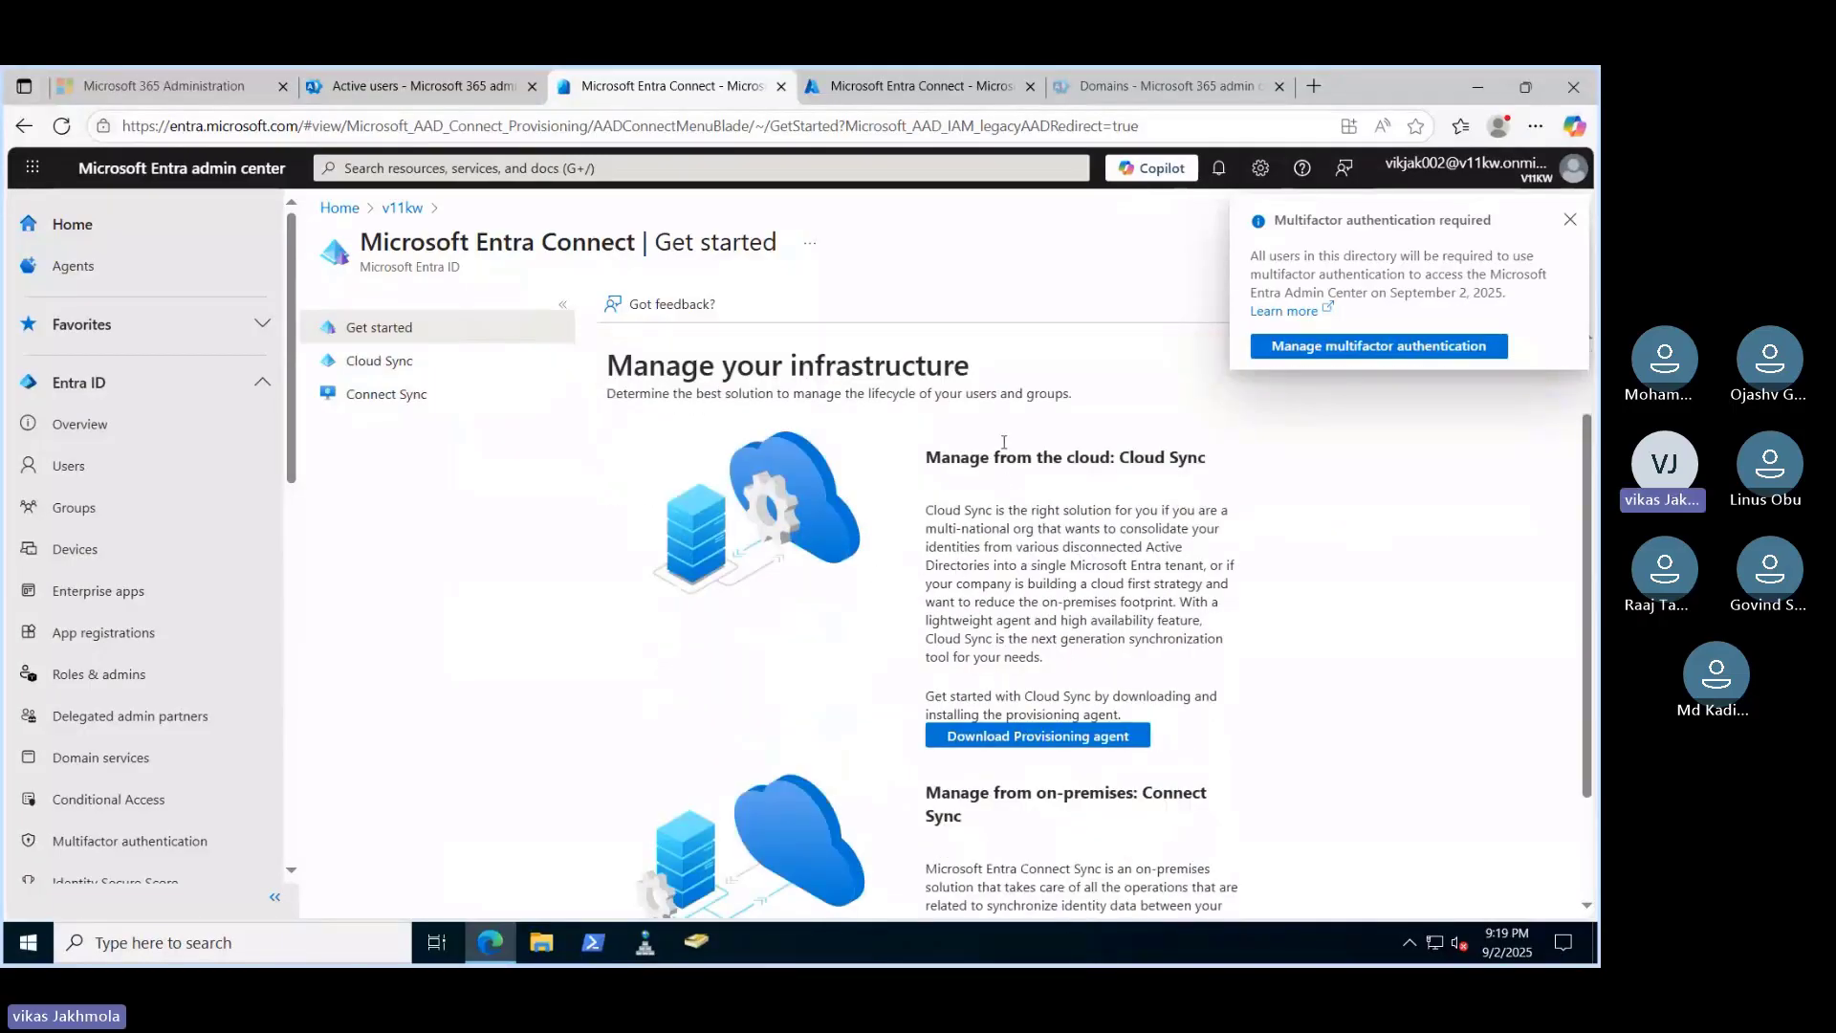
left_click_drag(926, 457, 1207, 459)
scroll(1148, 490, "down", 1)
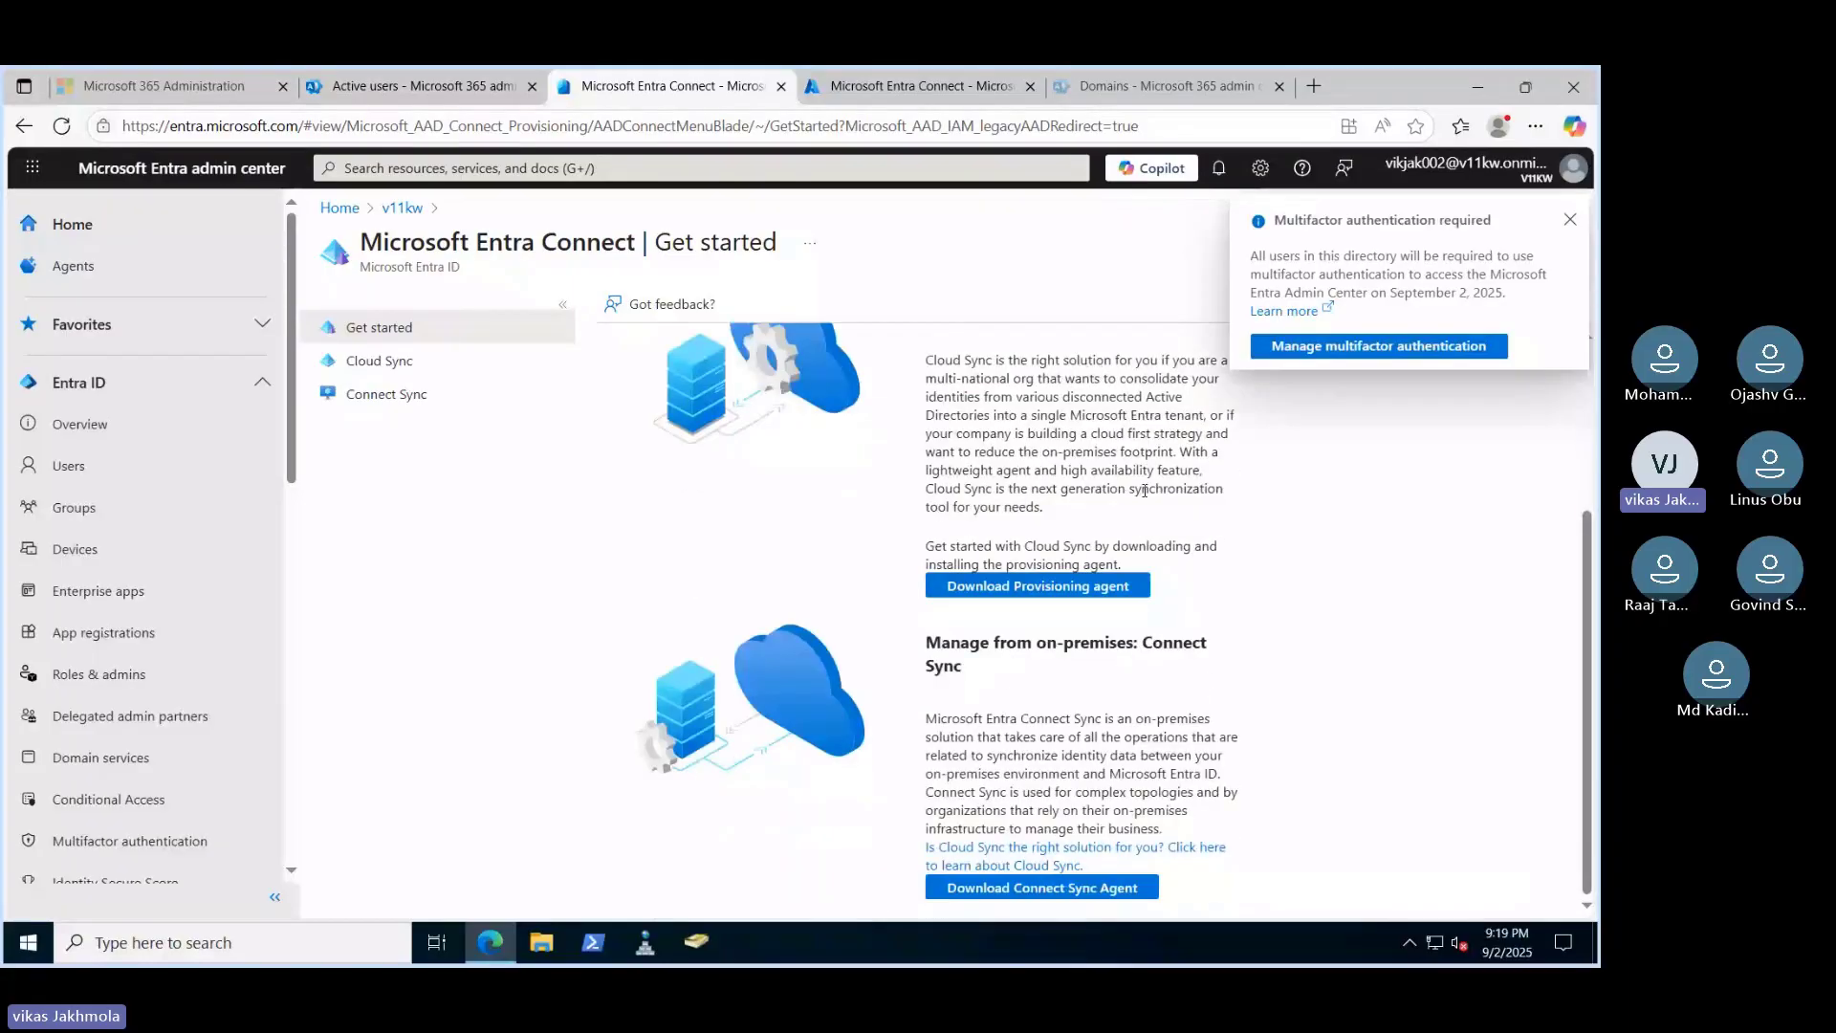
left_click_drag(1041, 637, 1207, 643)
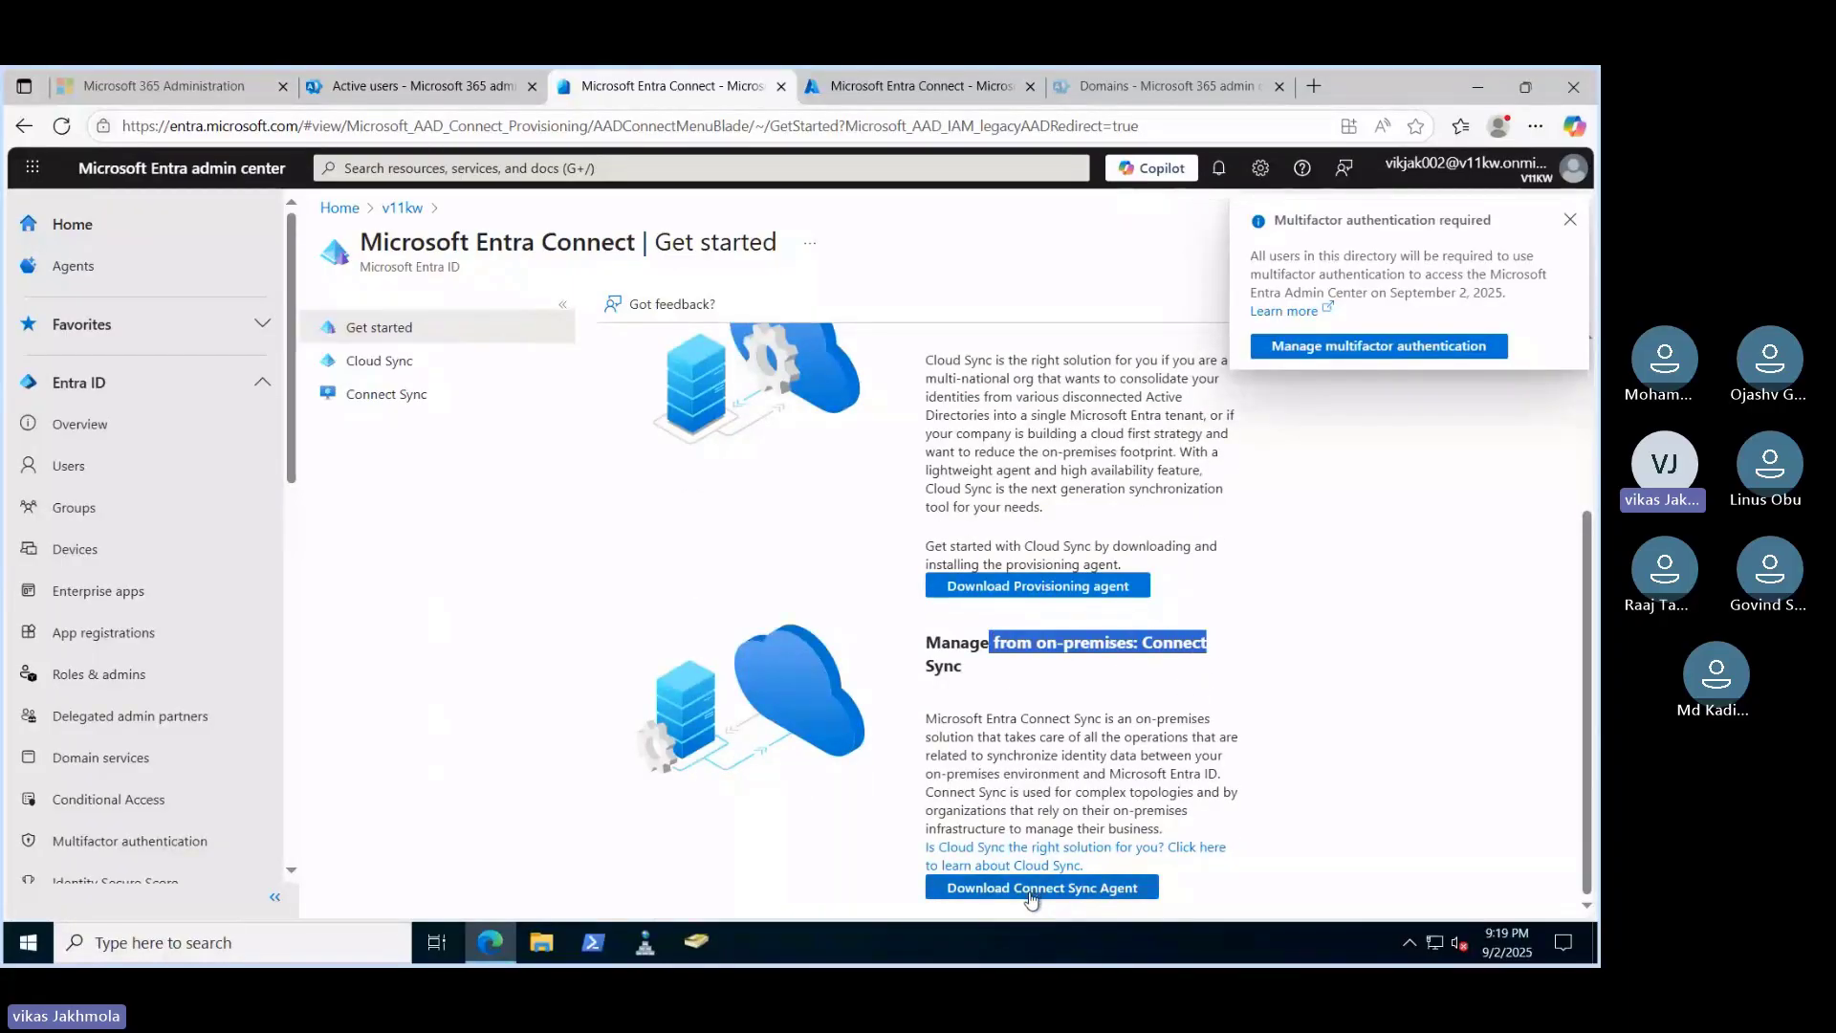
Download the Connect Sync Agent from the Entra Connect management options in the Azure portal, accepting the terms
left_click(870, 89)
left_click(465, 405)
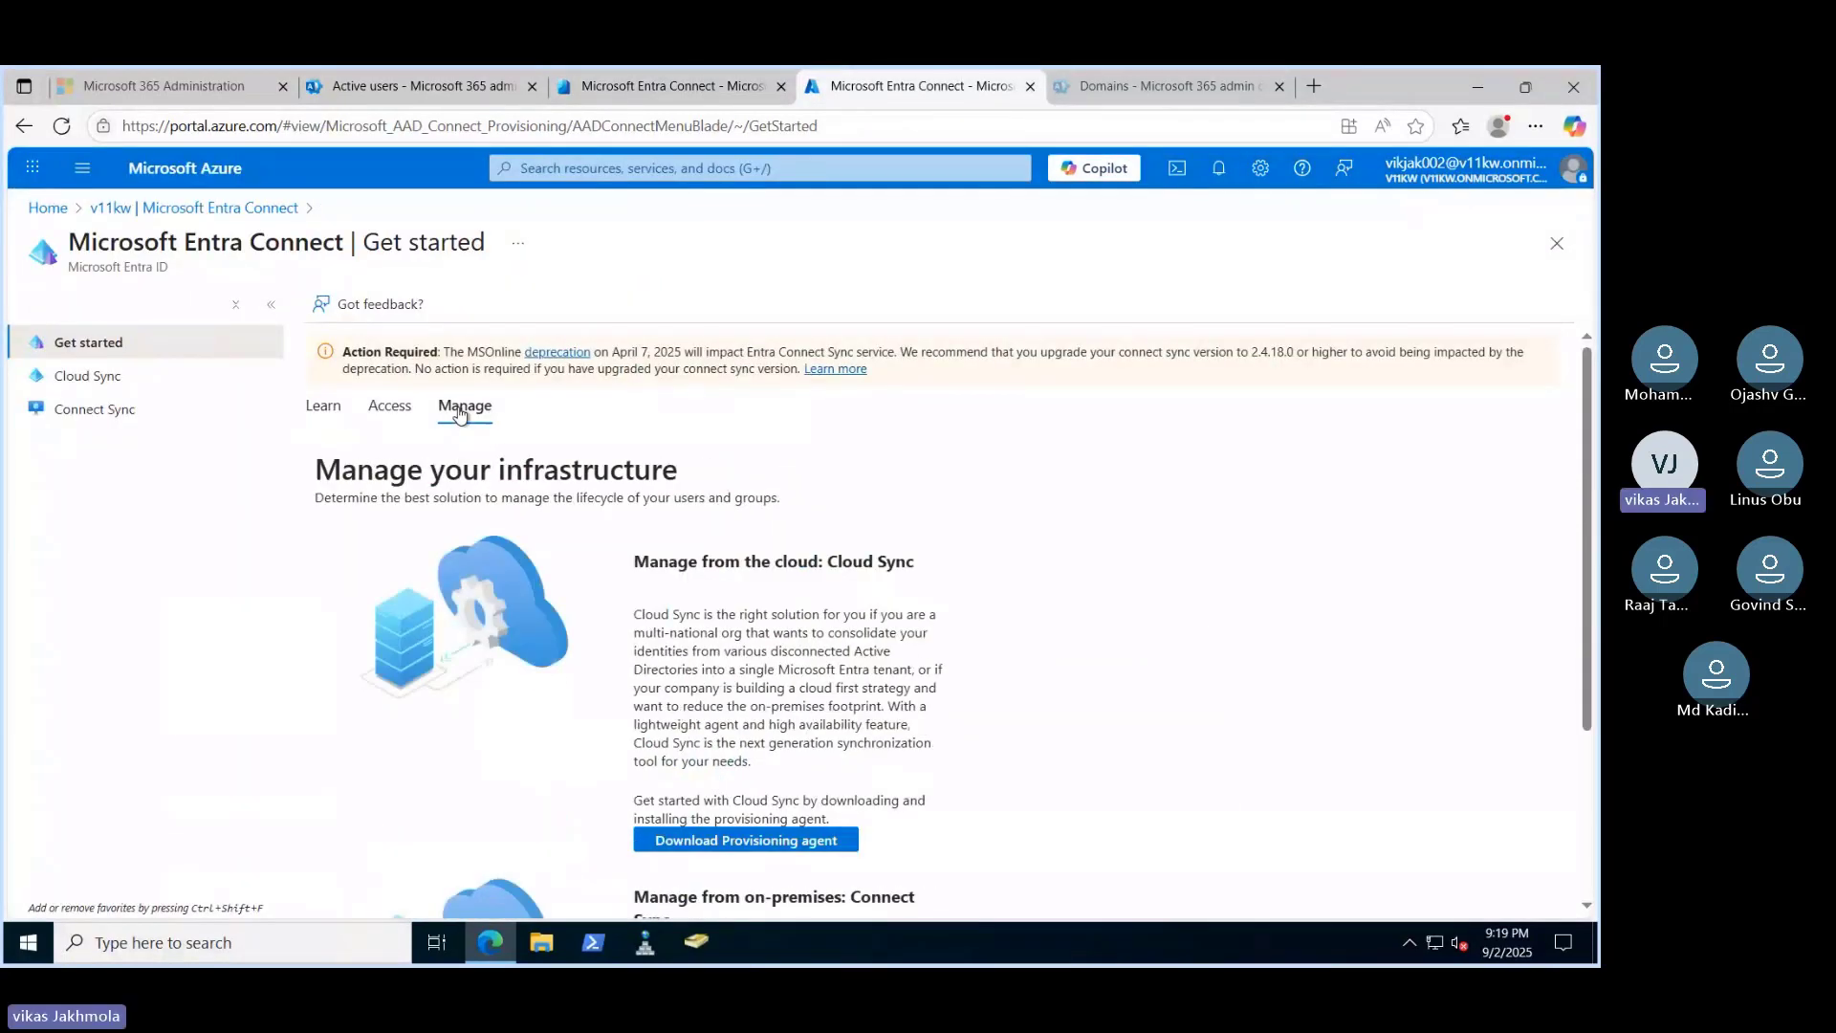
scroll(728, 861, "down", 5)
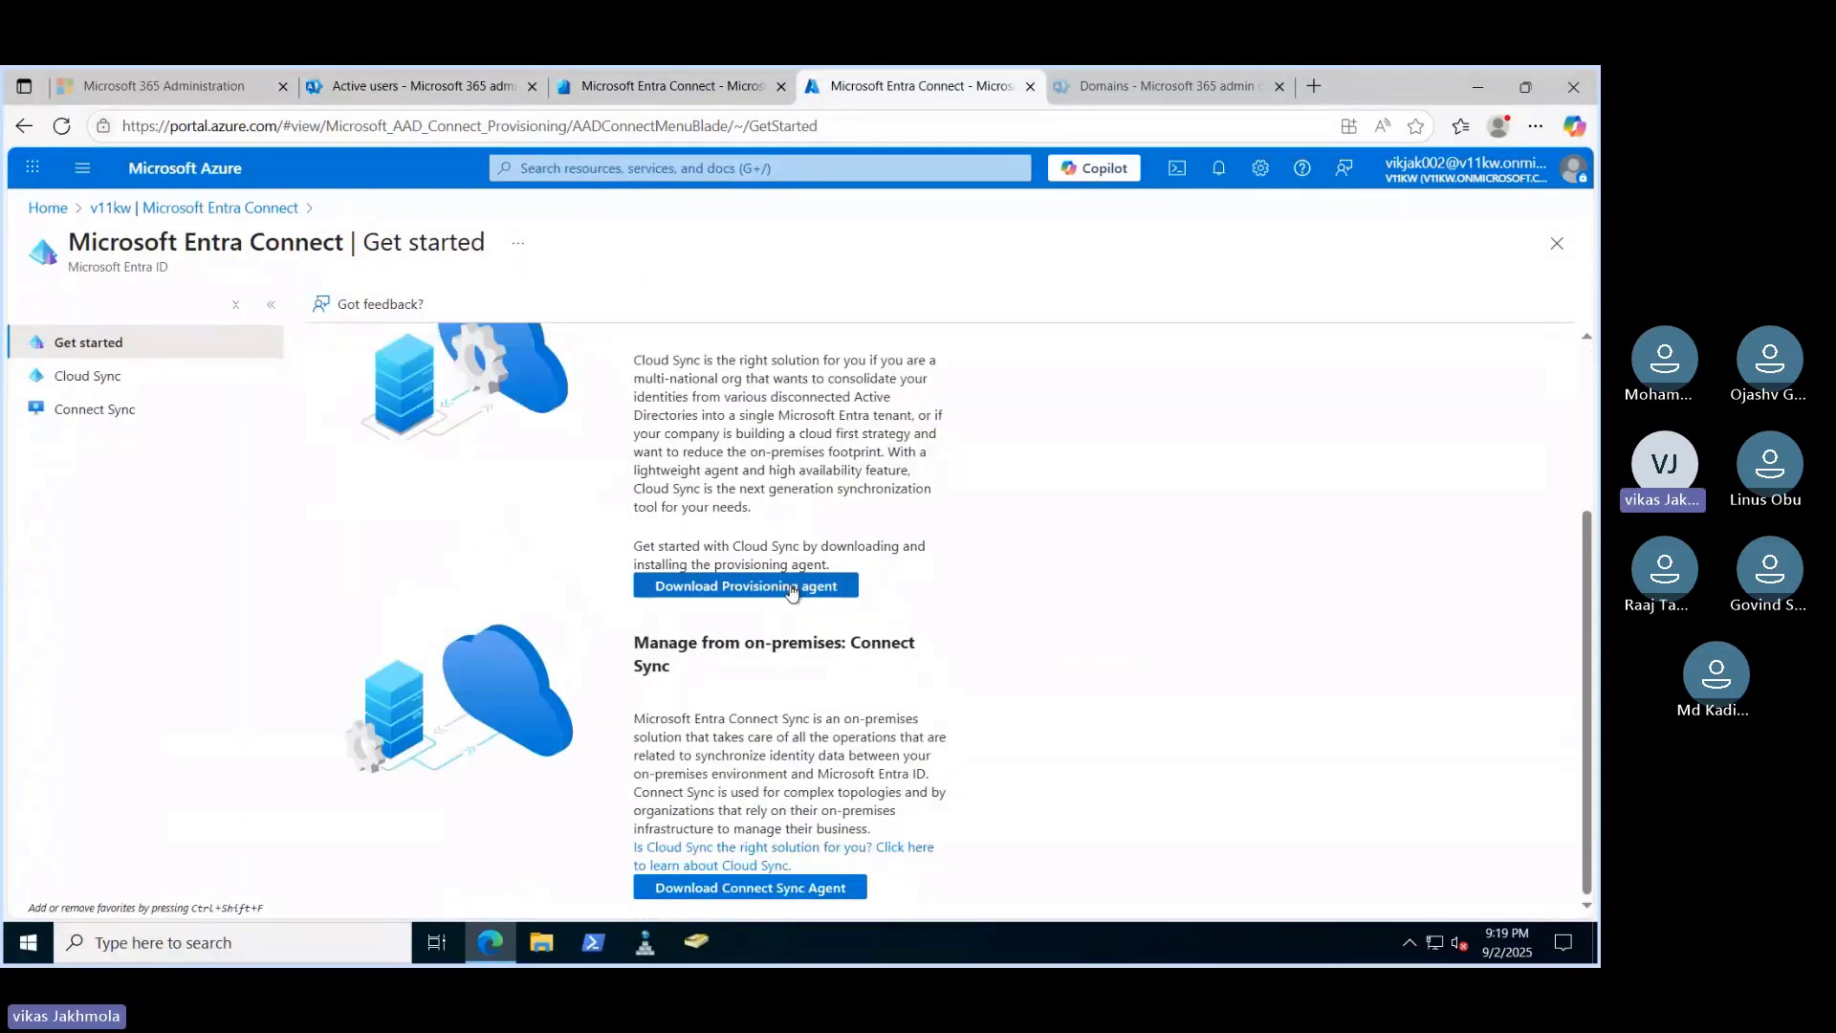
left_click(737, 889)
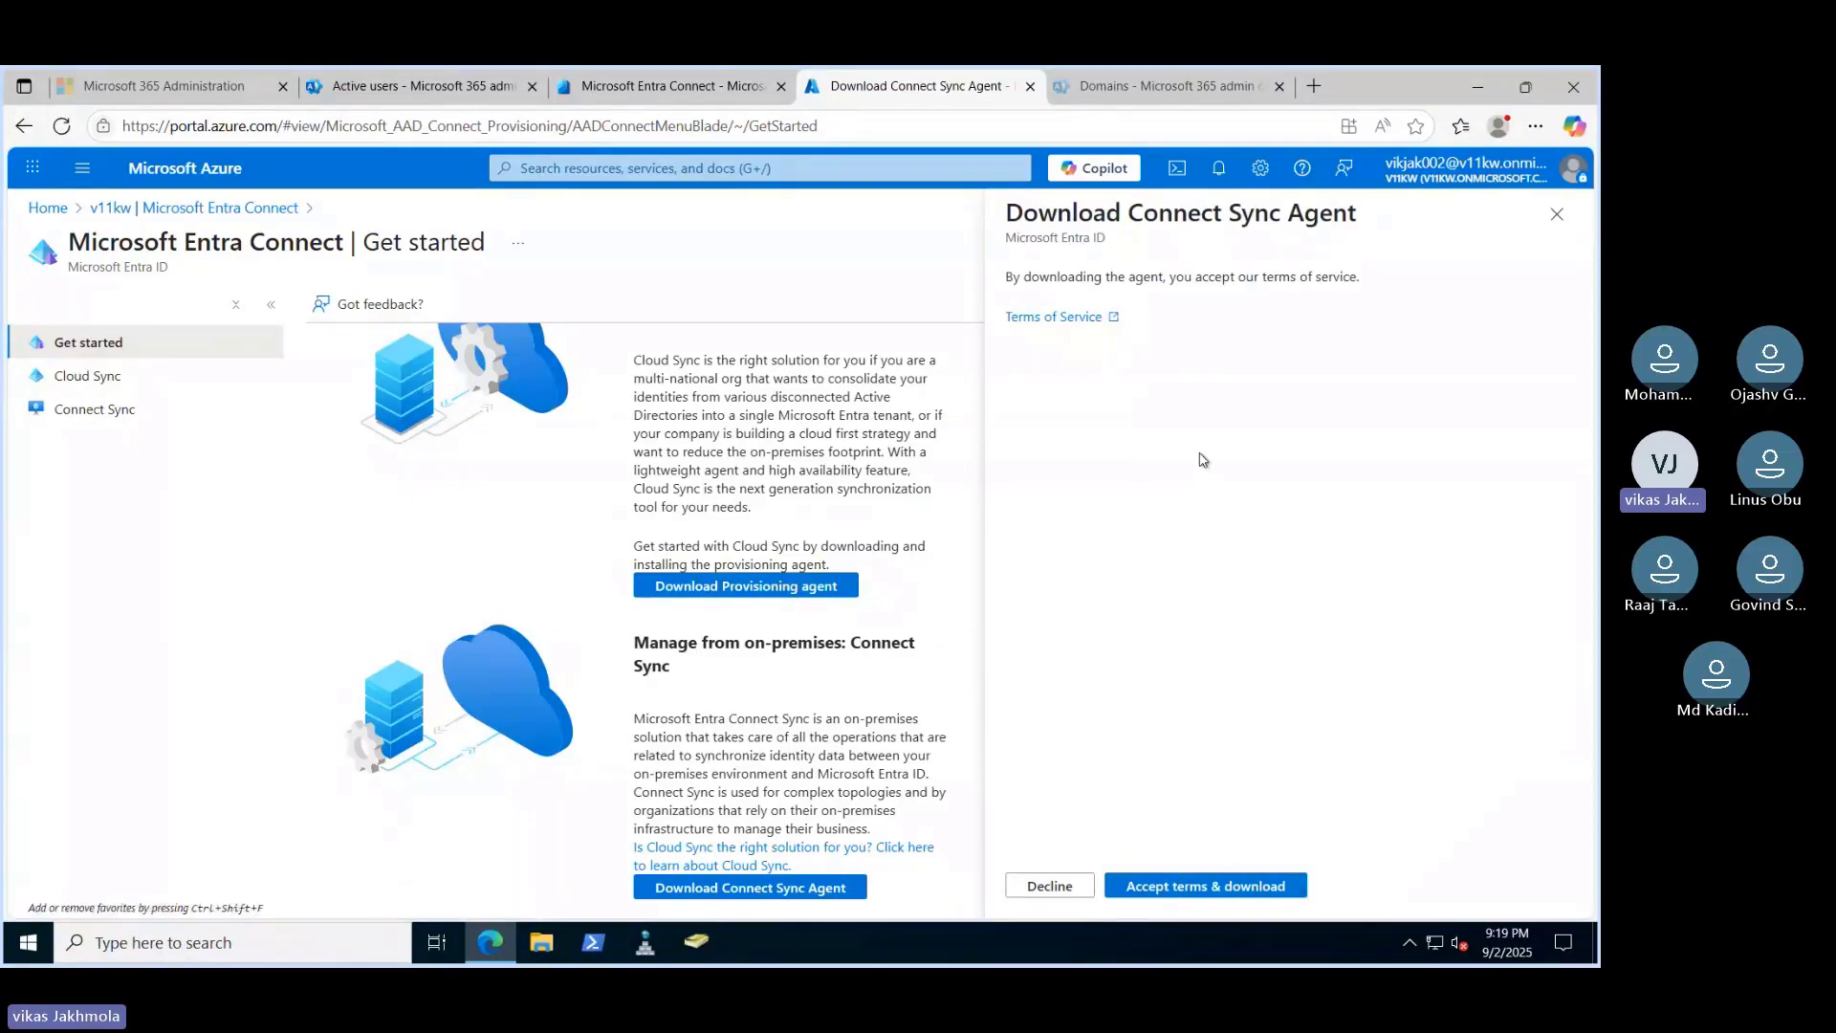
Close the Entra Connect, Azure and Microsoft 365 Administration pages and return to the Active users page
left_click(777, 93)
left_click(781, 87)
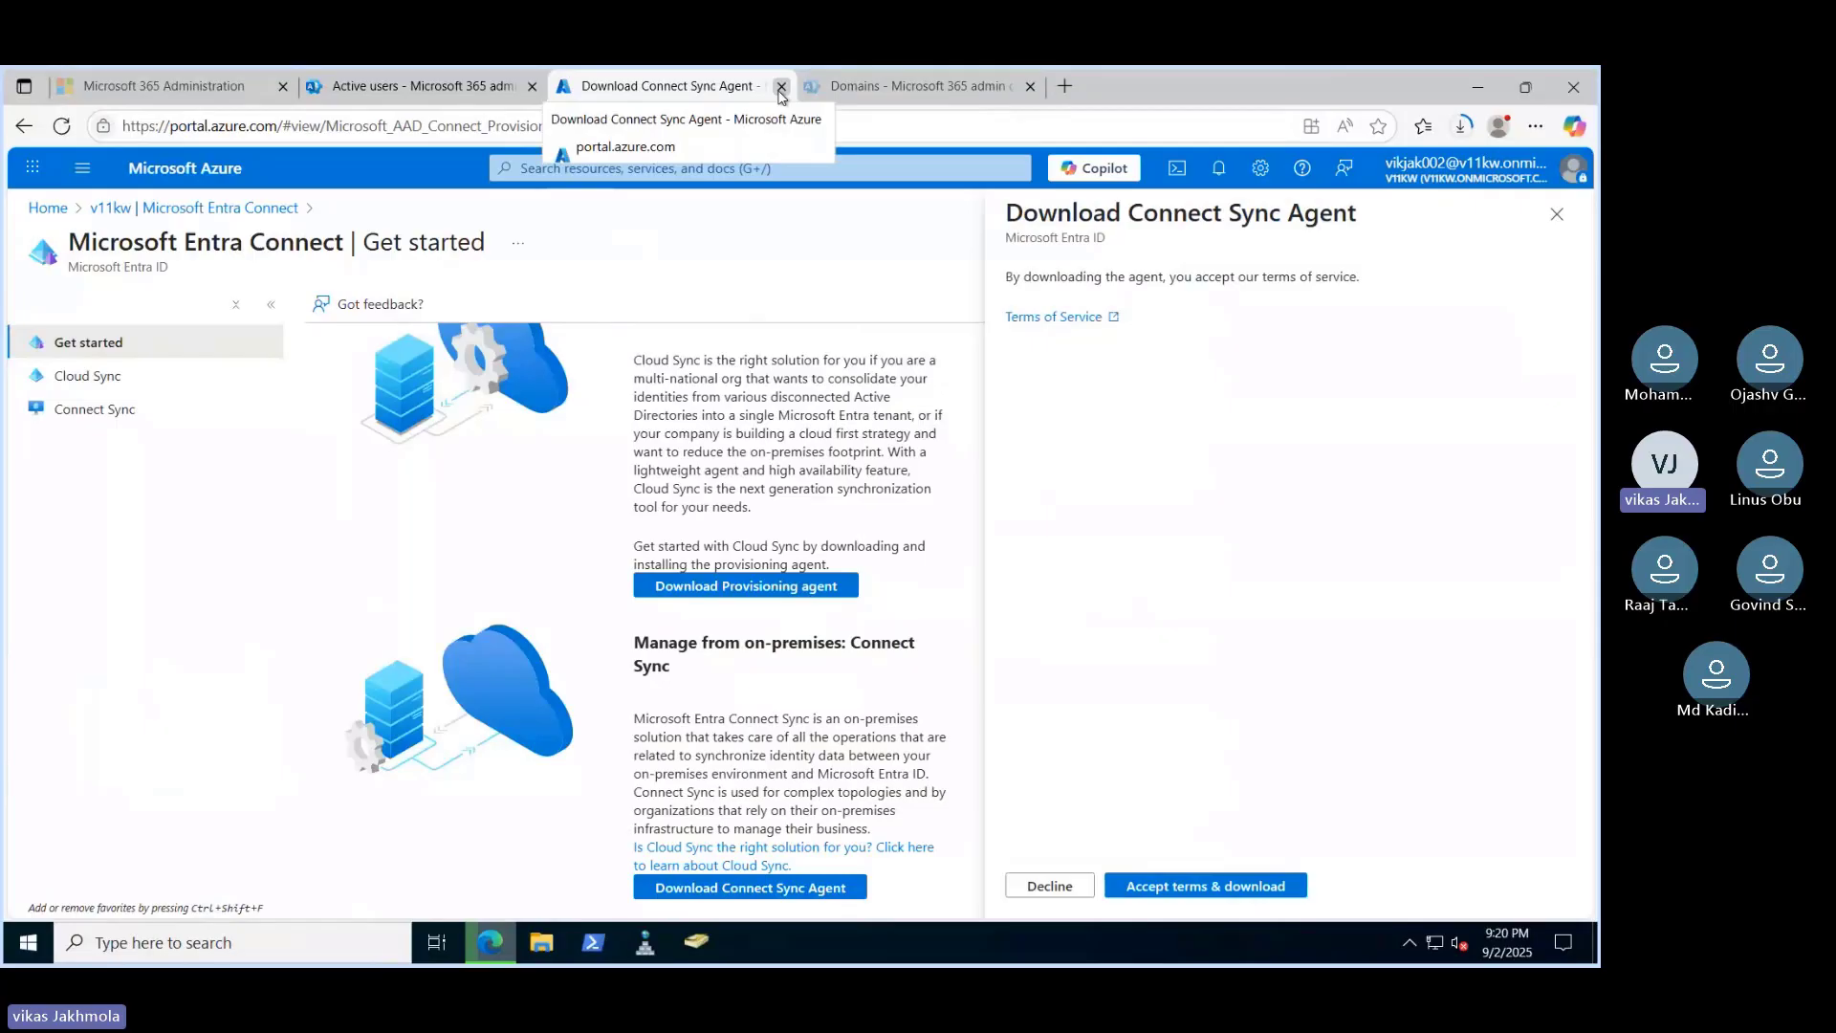
left_click(782, 87)
left_click(383, 88)
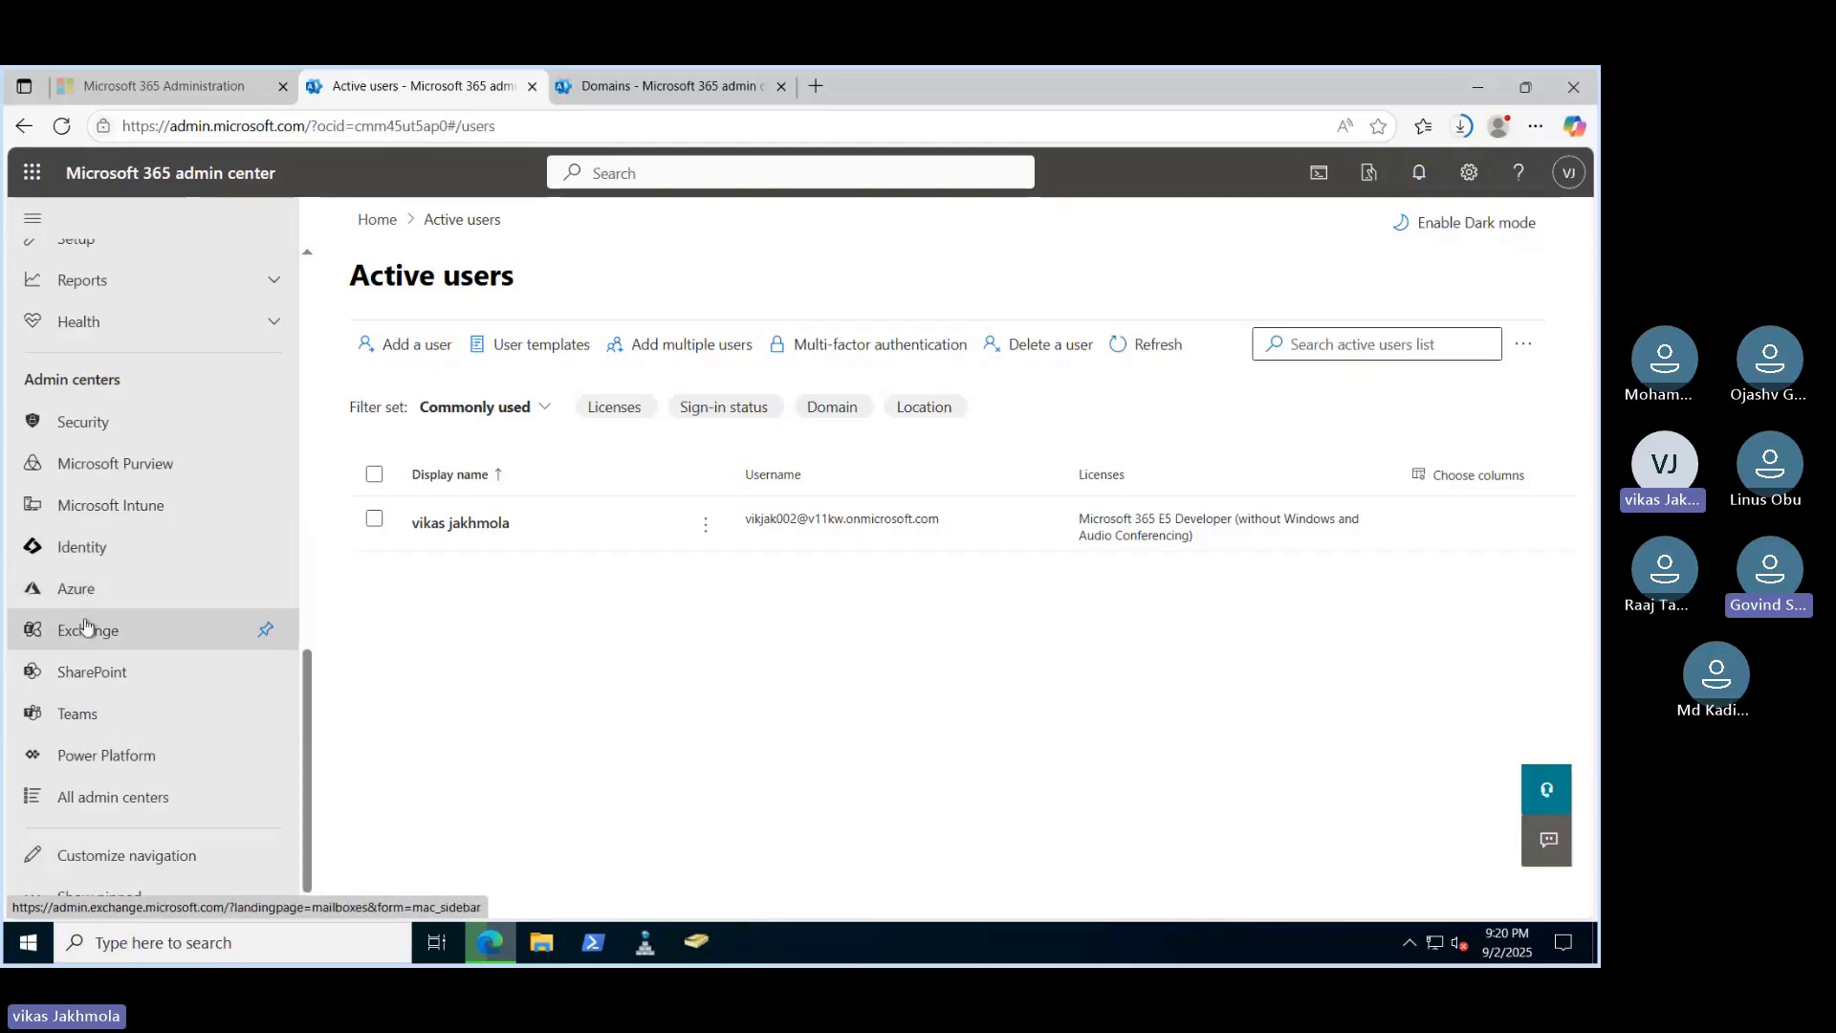
left_click(283, 86)
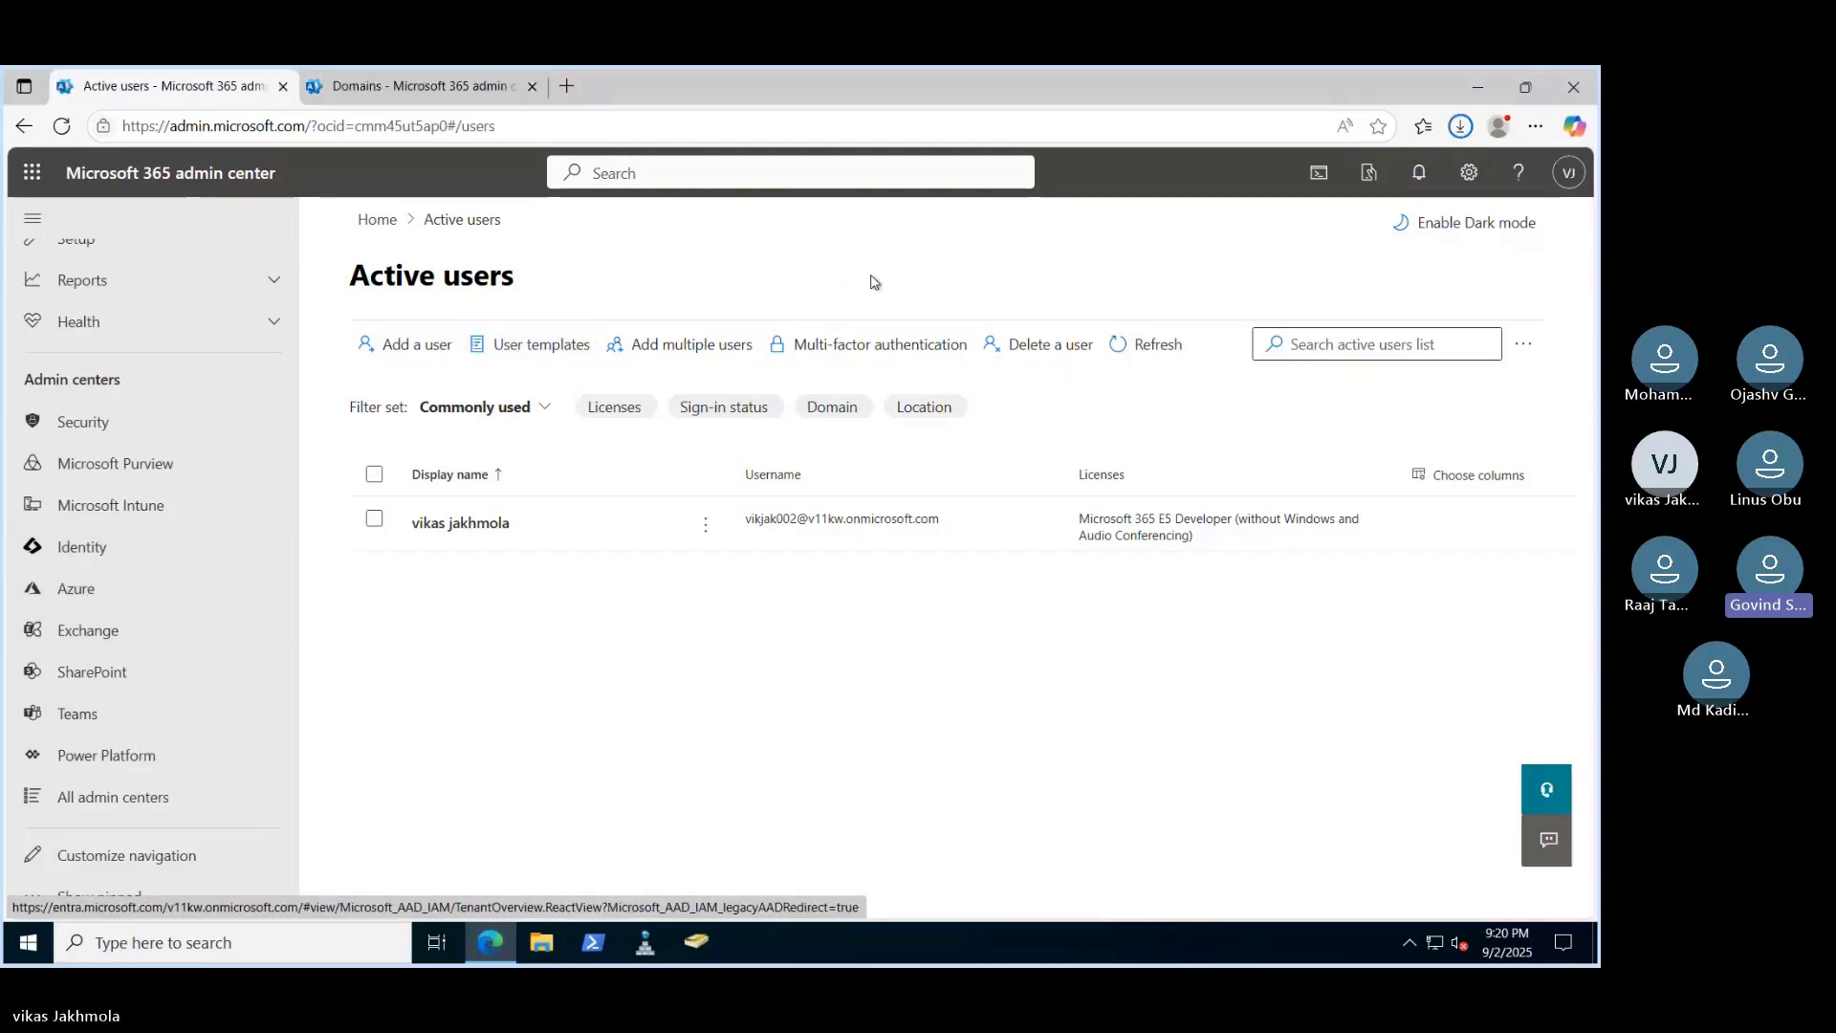
Run the downloaded installer AzureADConnect (1).msi and minimize the browser to reveal the setup wizard
left_click(1461, 128)
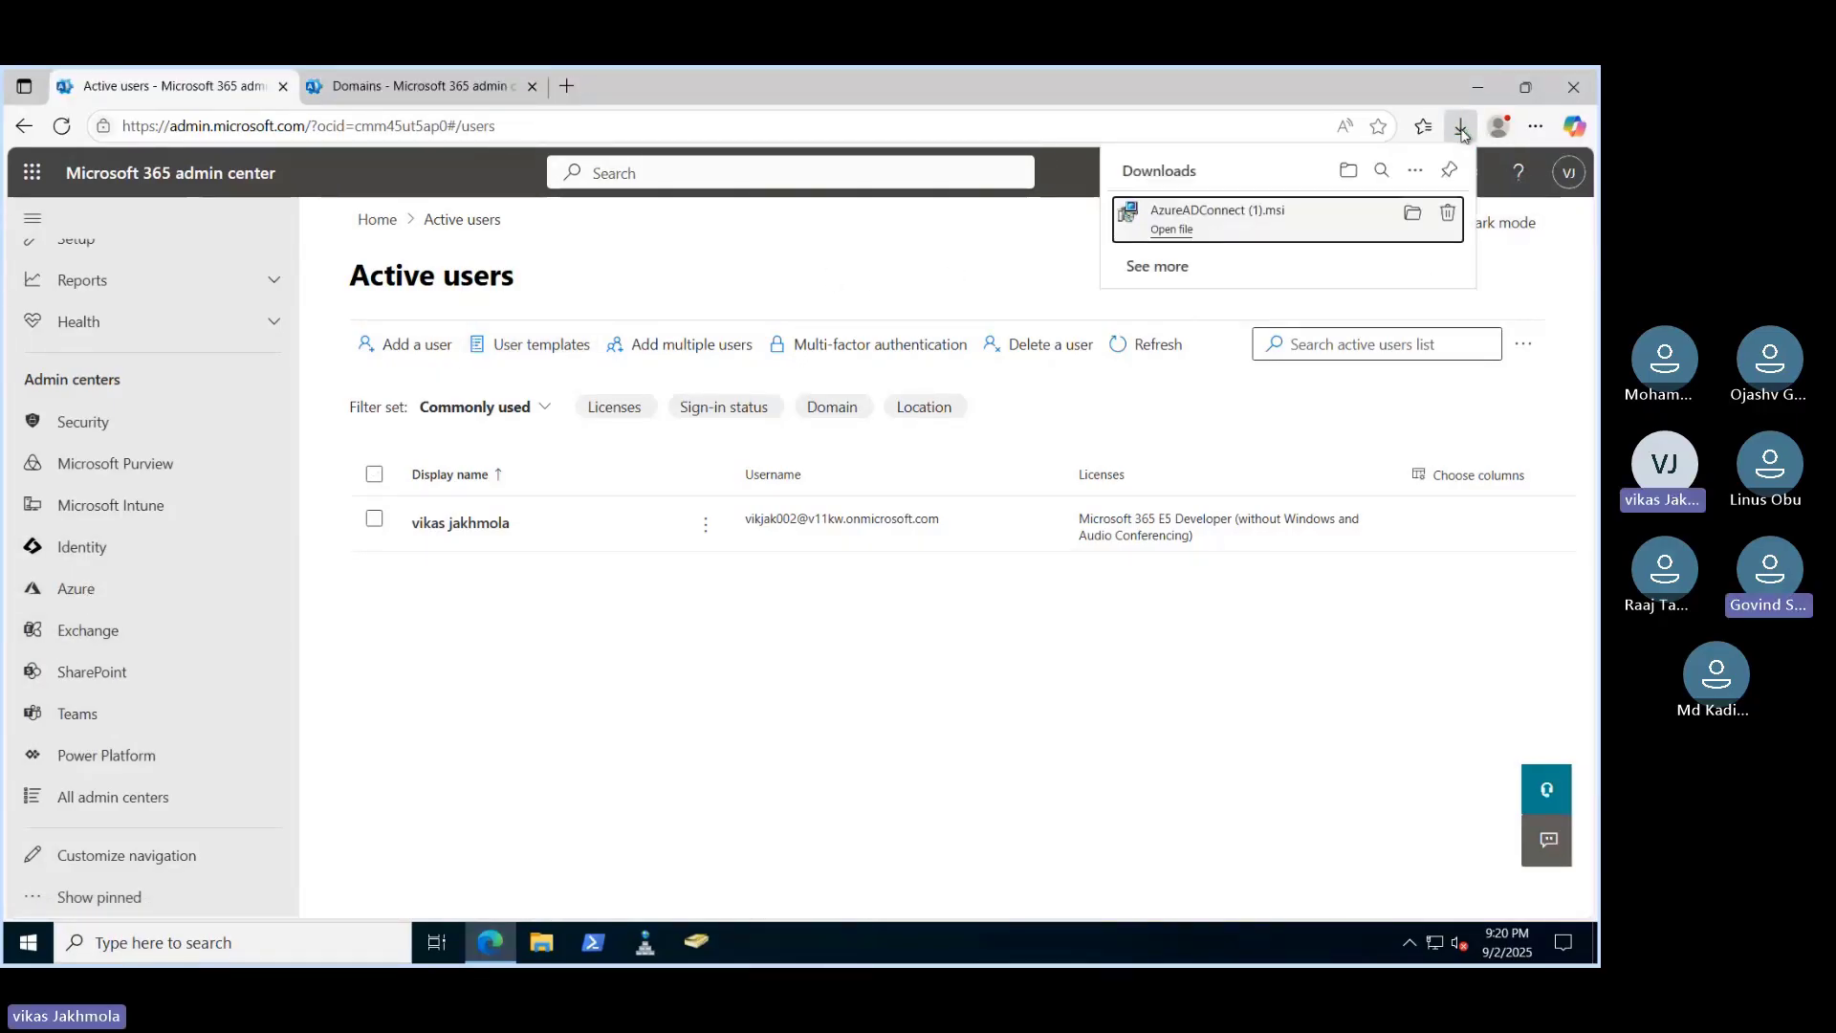
left_click(1164, 238)
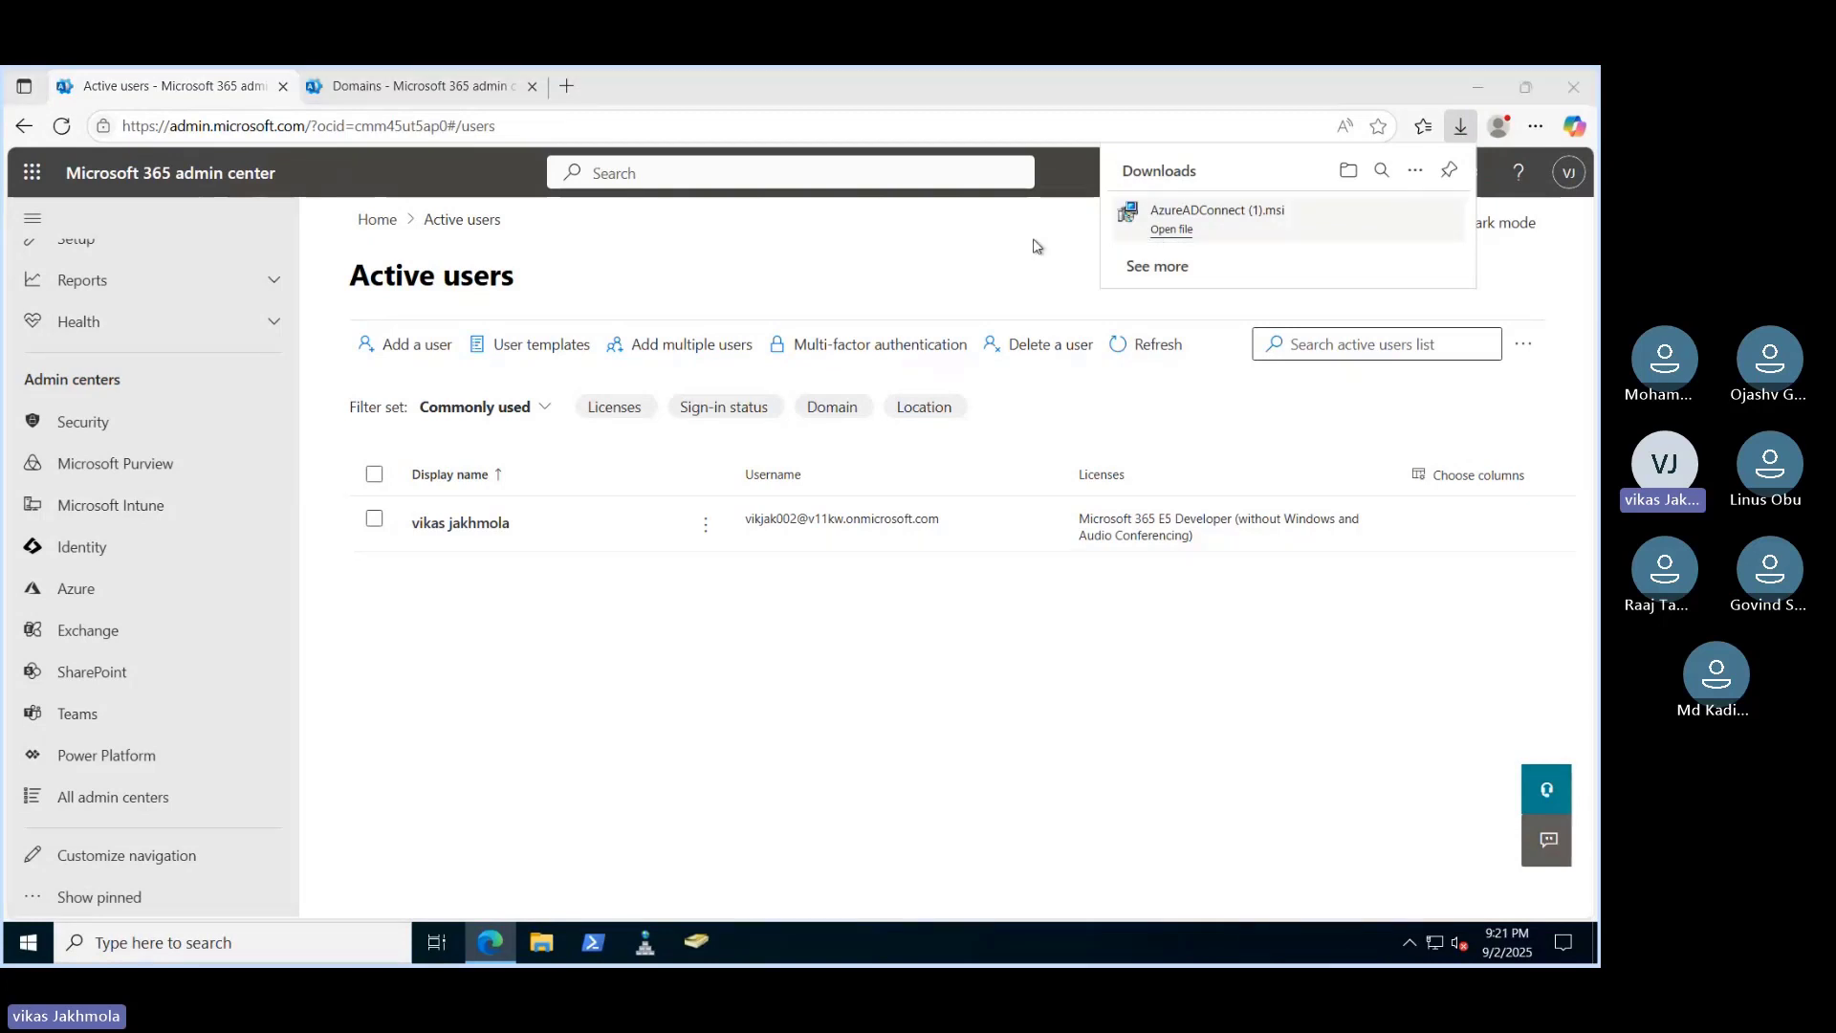
left_click(1477, 87)
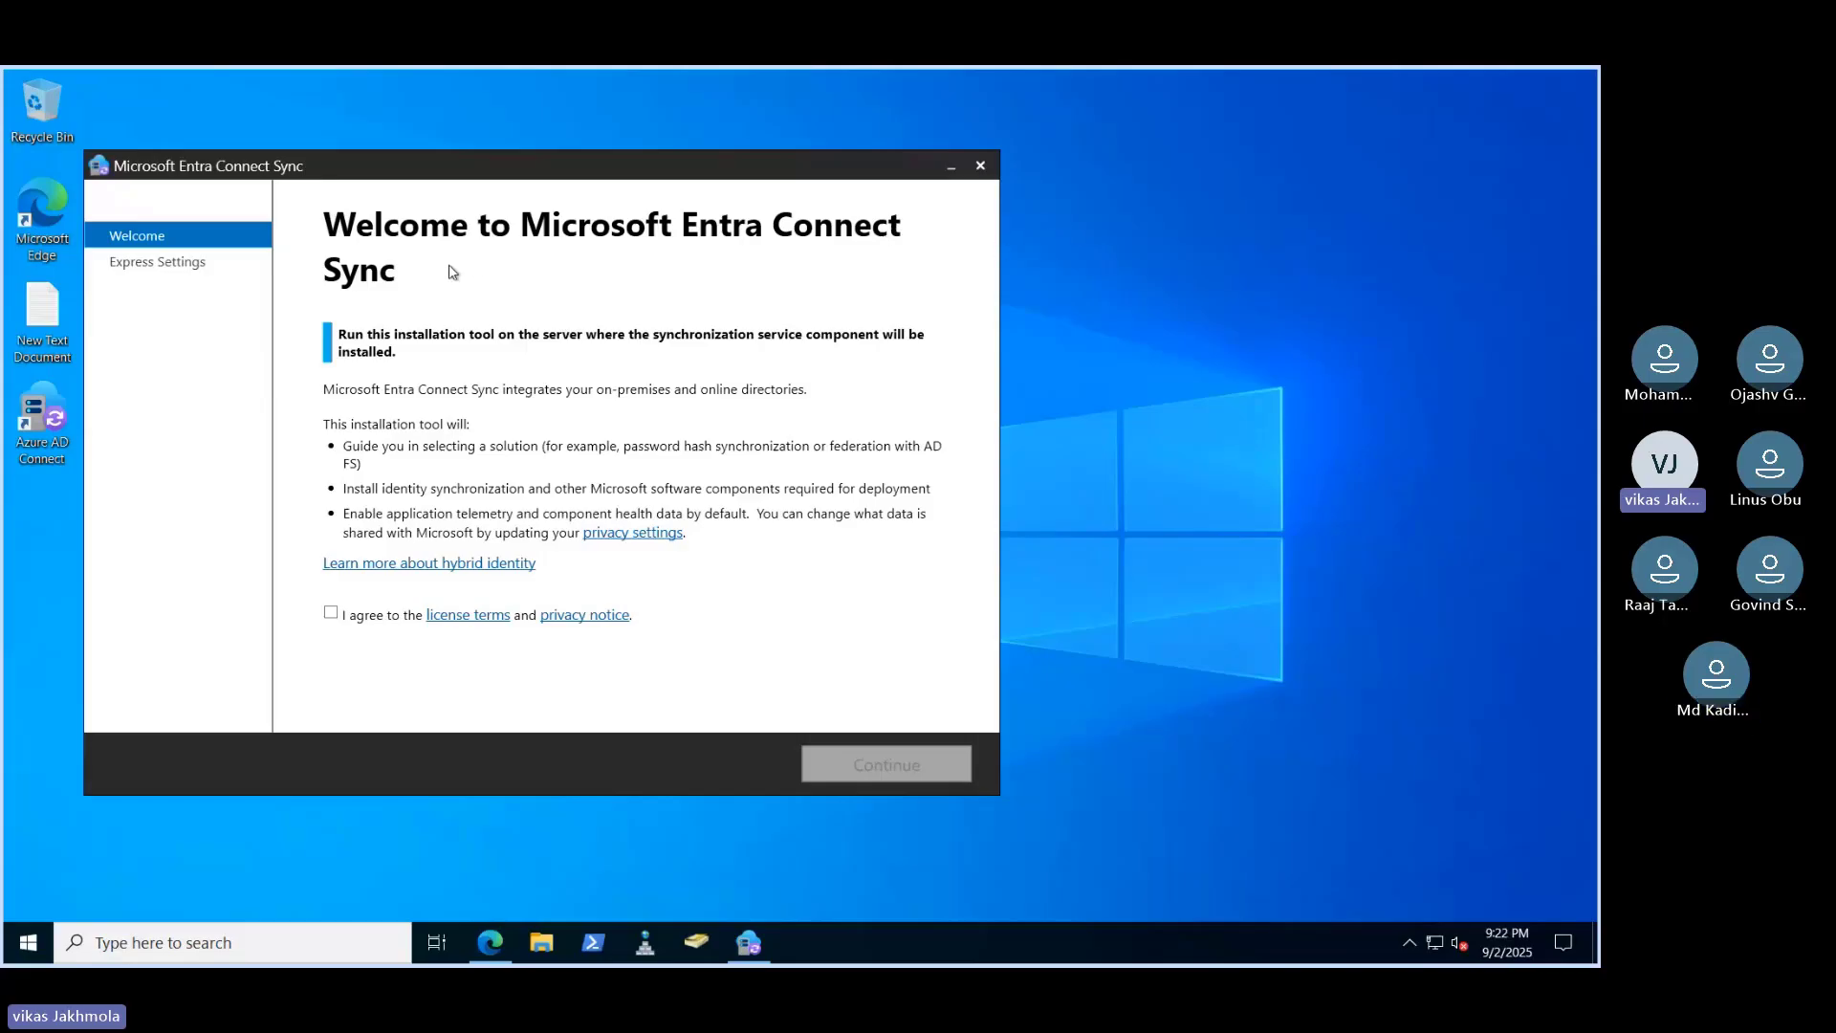
Agree to the license terms and install the required components through the customized setup, leaving all optional settings off
left_click(331, 614)
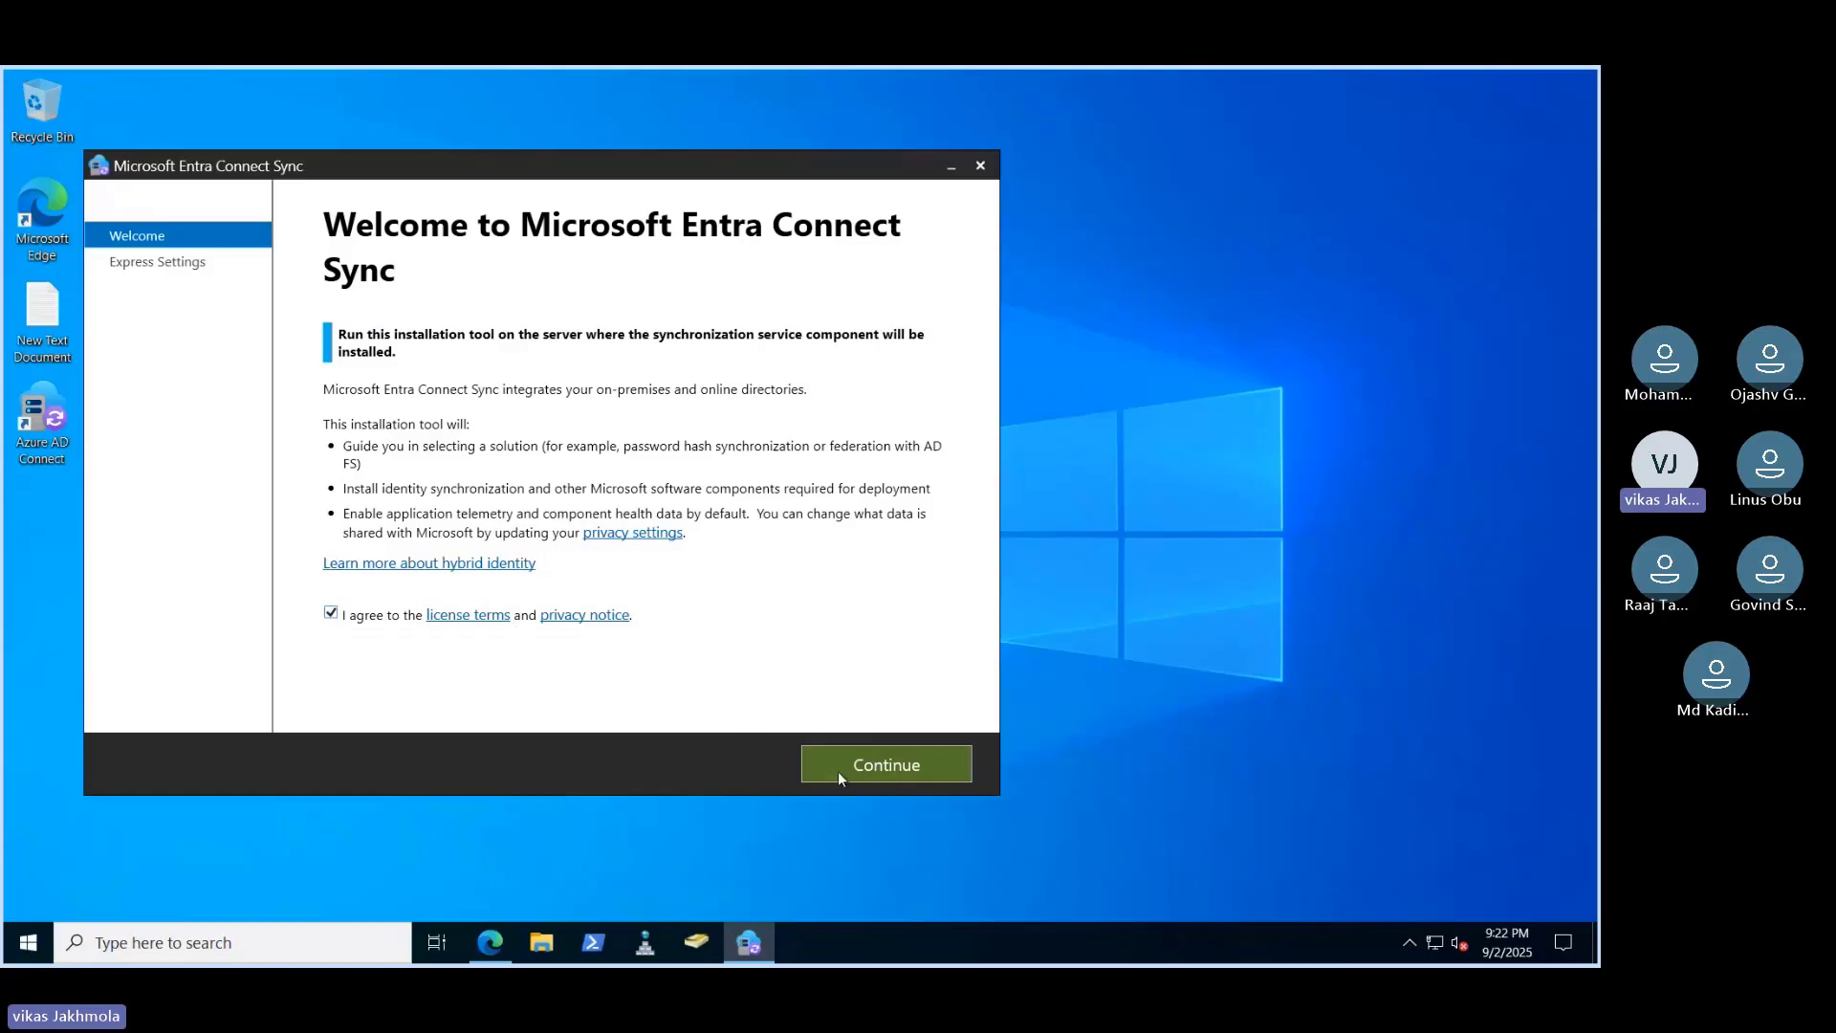
left_click(813, 755)
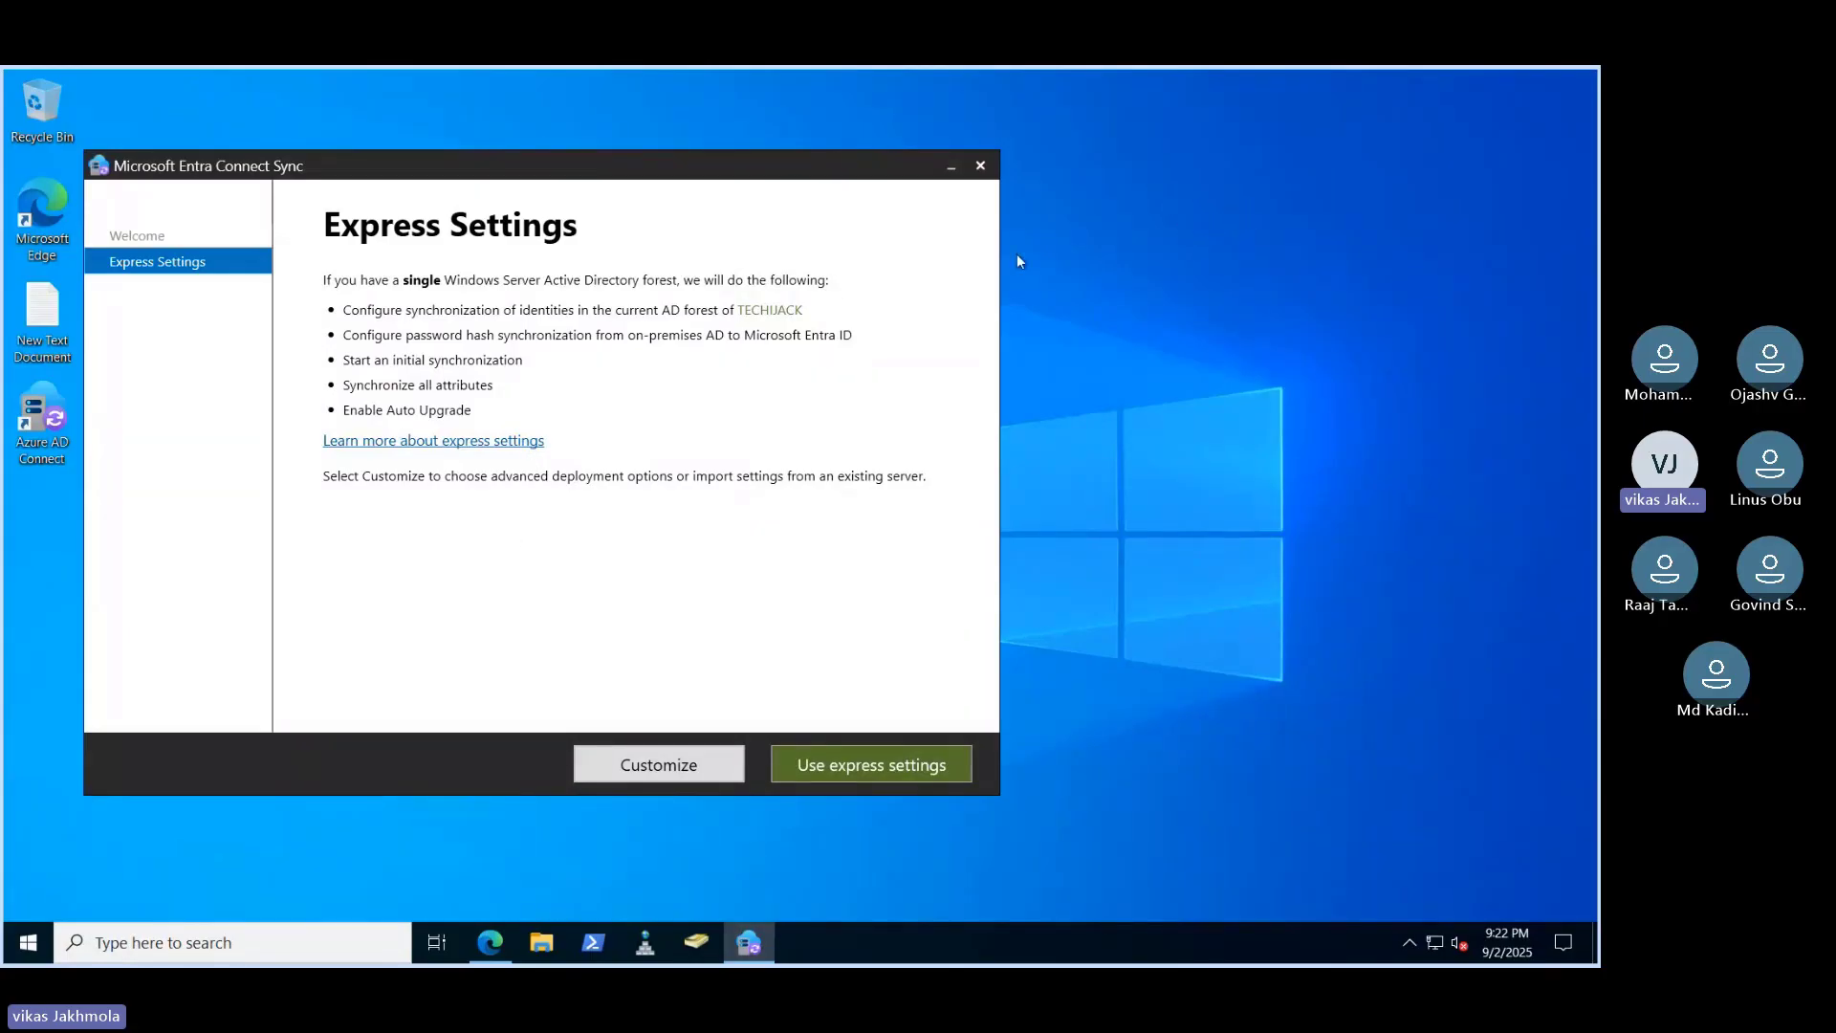
left_click(645, 771)
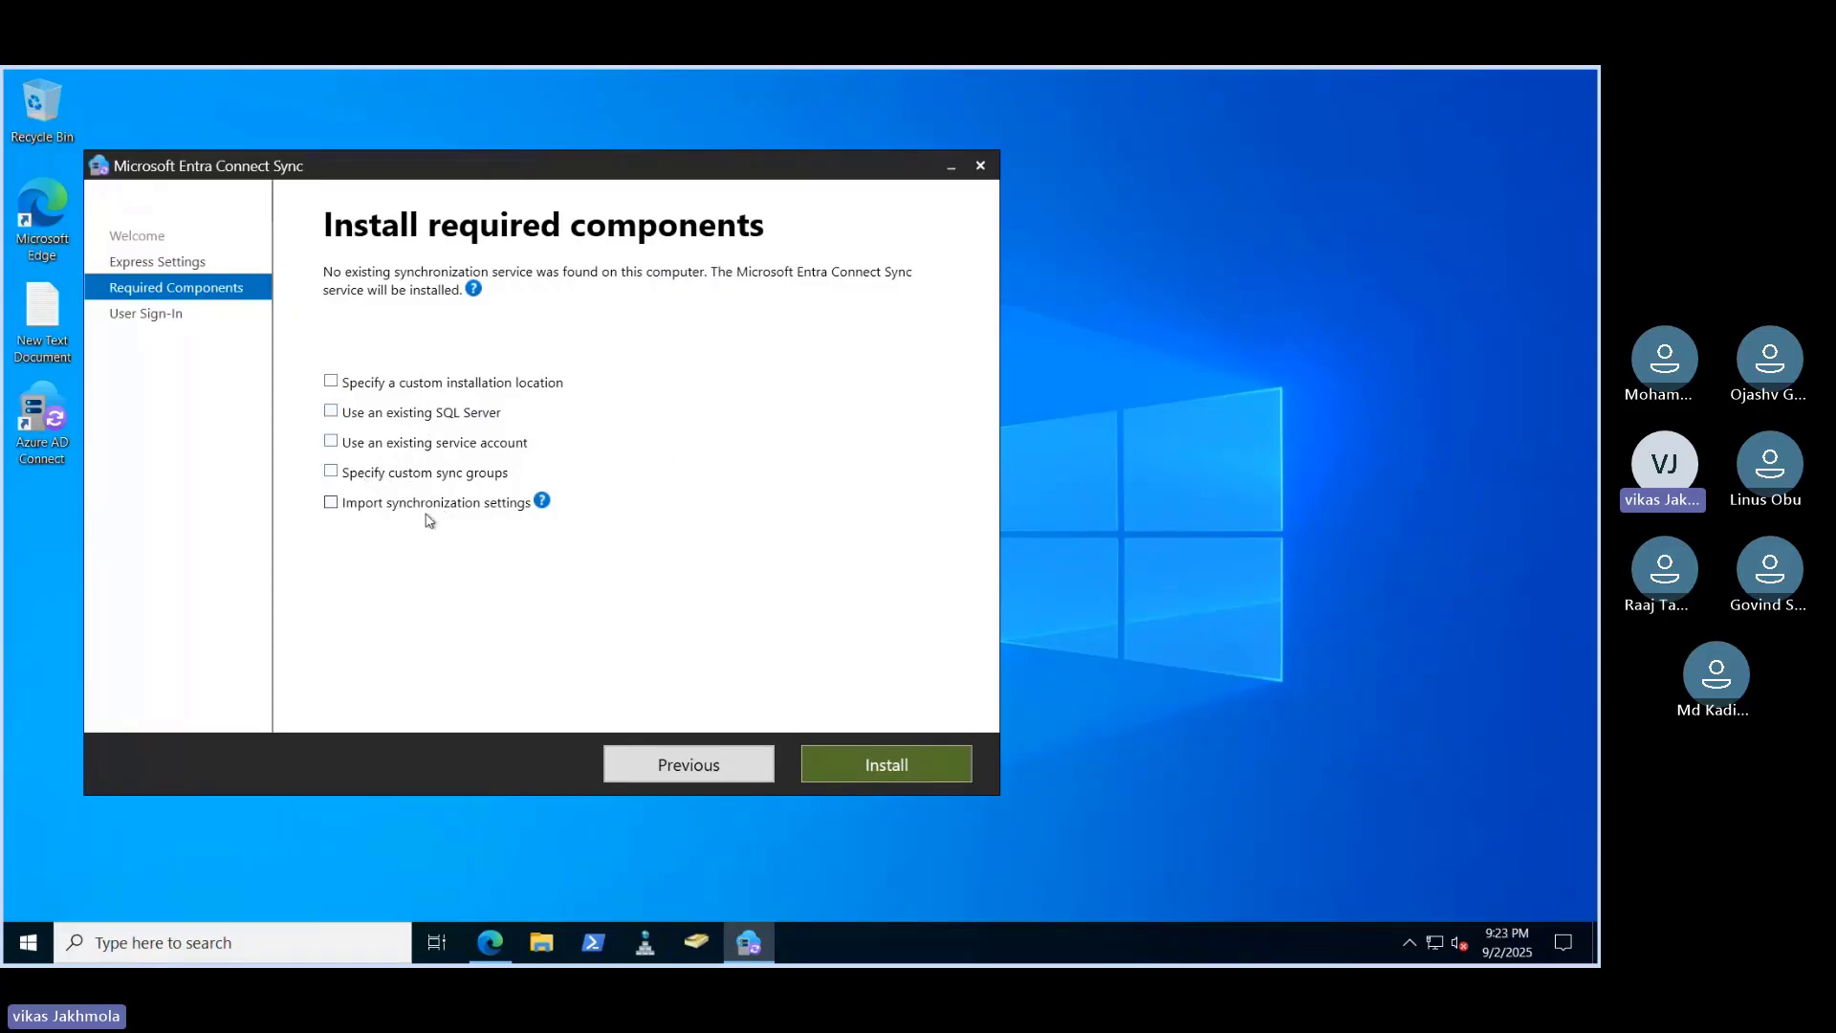
left_click(886, 770)
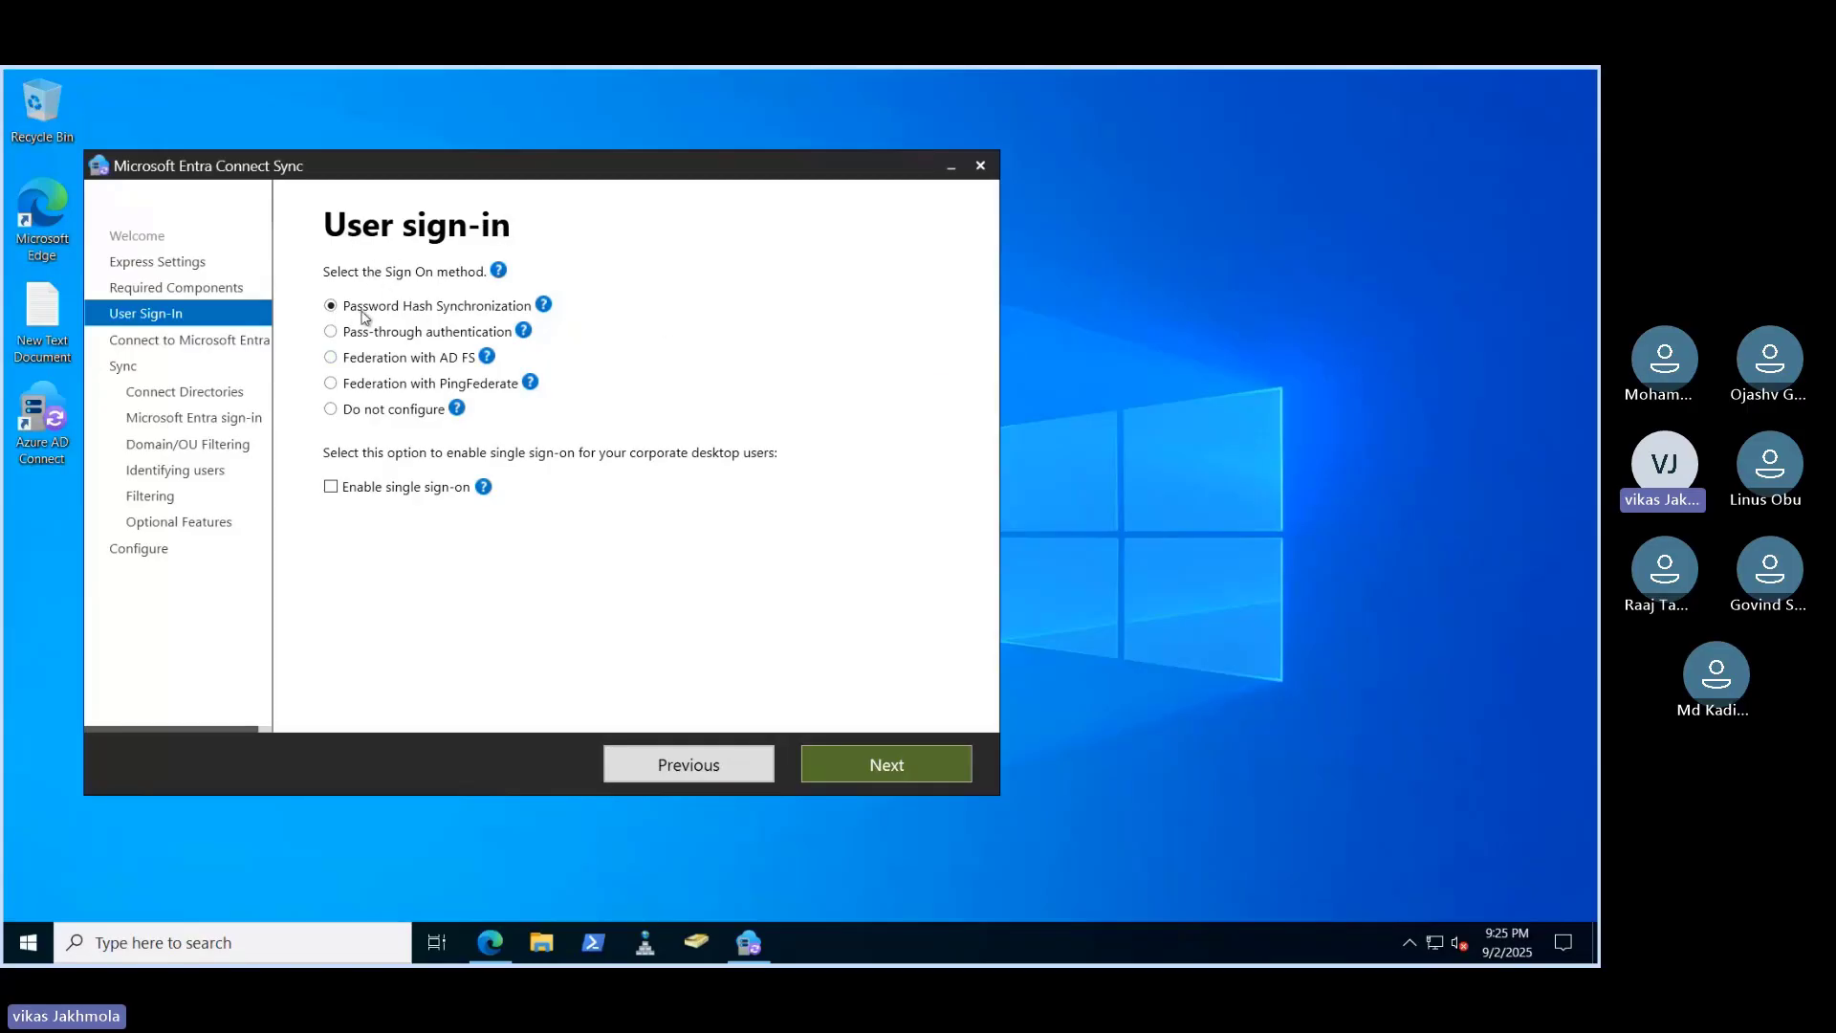
Check the help for password hash, pass-through and AD FS sign-on, and enable single sign-on with Password Hash Synchronization selected
left_click(543, 306)
left_click(523, 330)
left_click(484, 362)
left_click(332, 488)
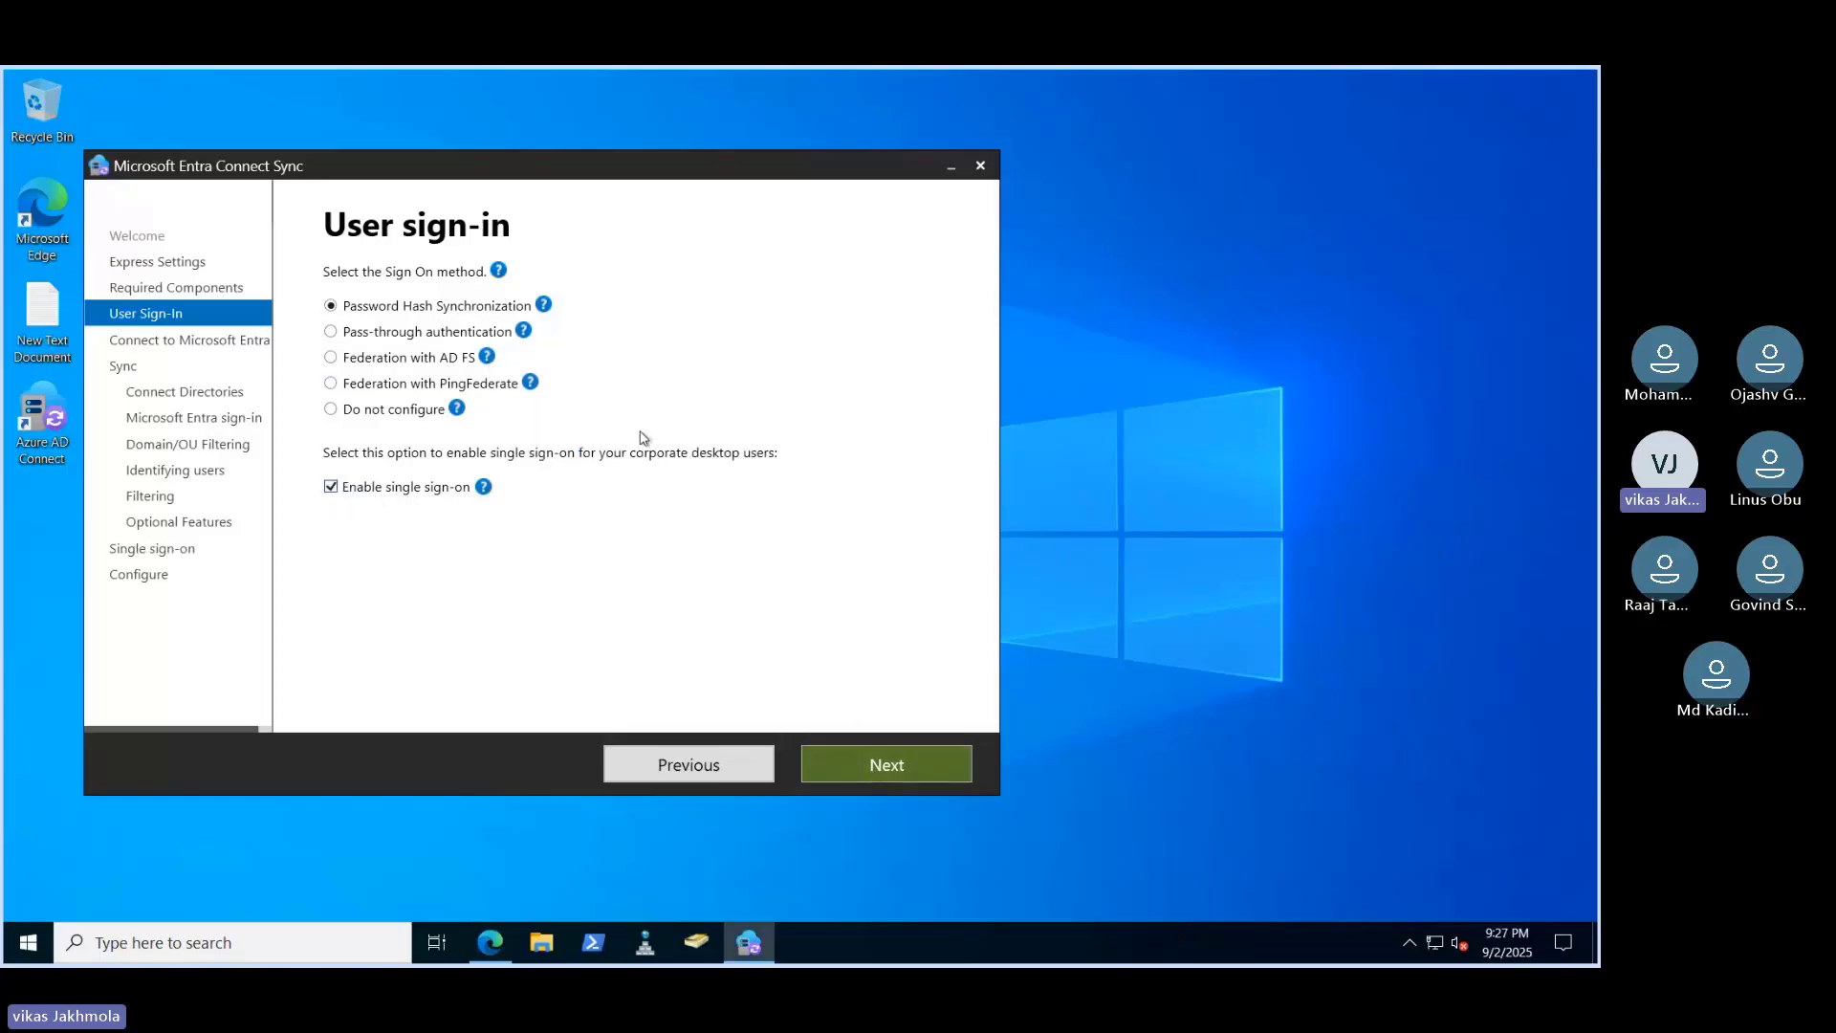
Review the help for password hash and pass-through authentication, and accept Password Hash Synchronization with single sign-on enabled
mouse_move(524, 330)
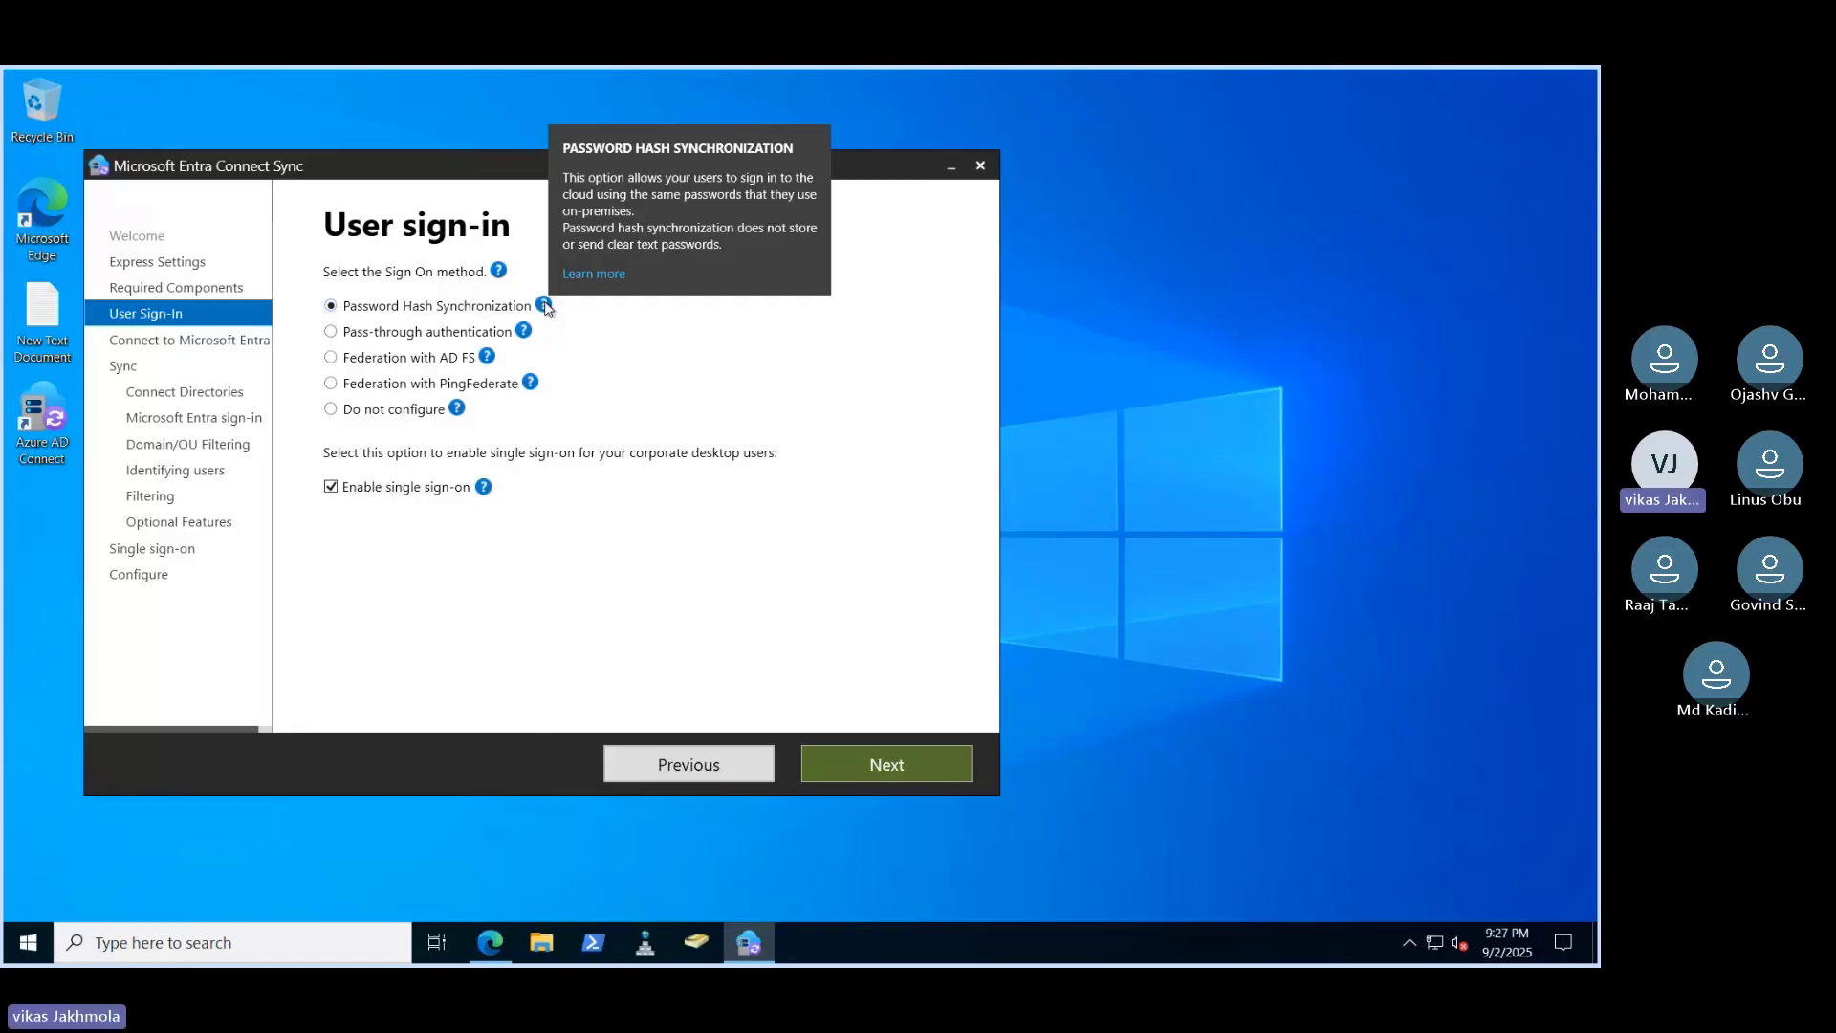
mouse_move(524, 331)
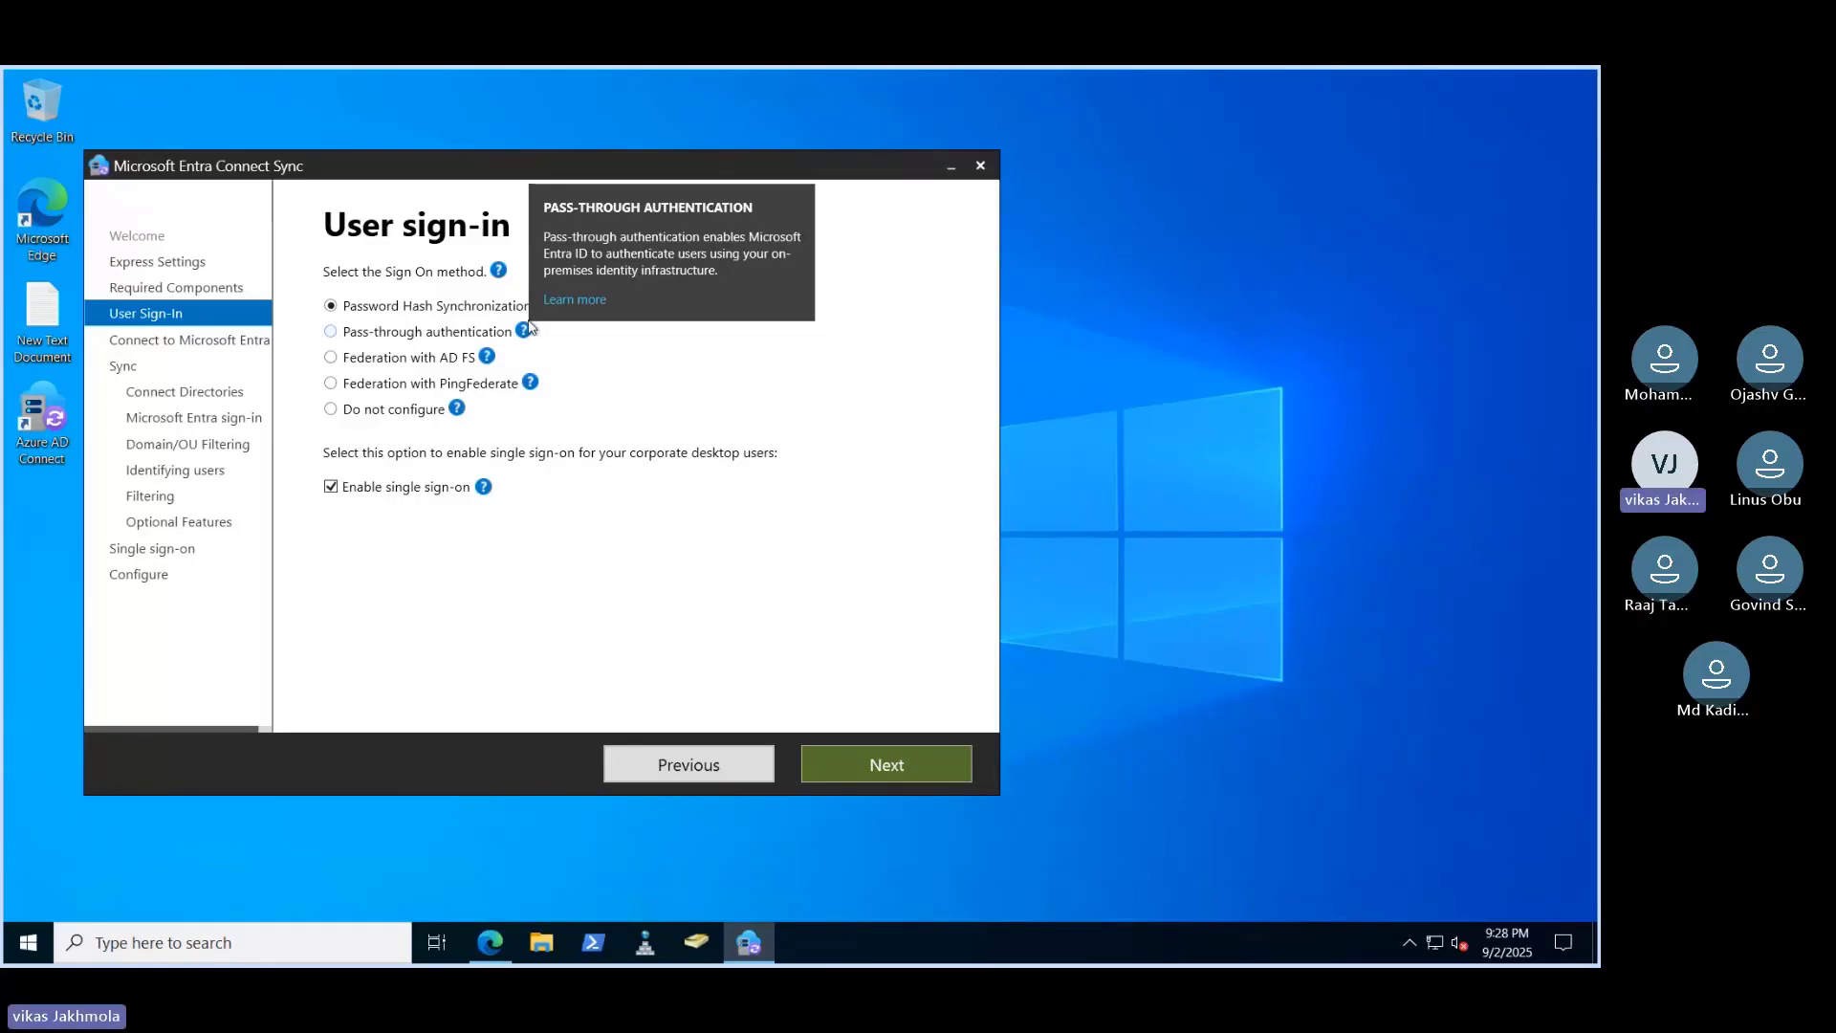
left_click(878, 764)
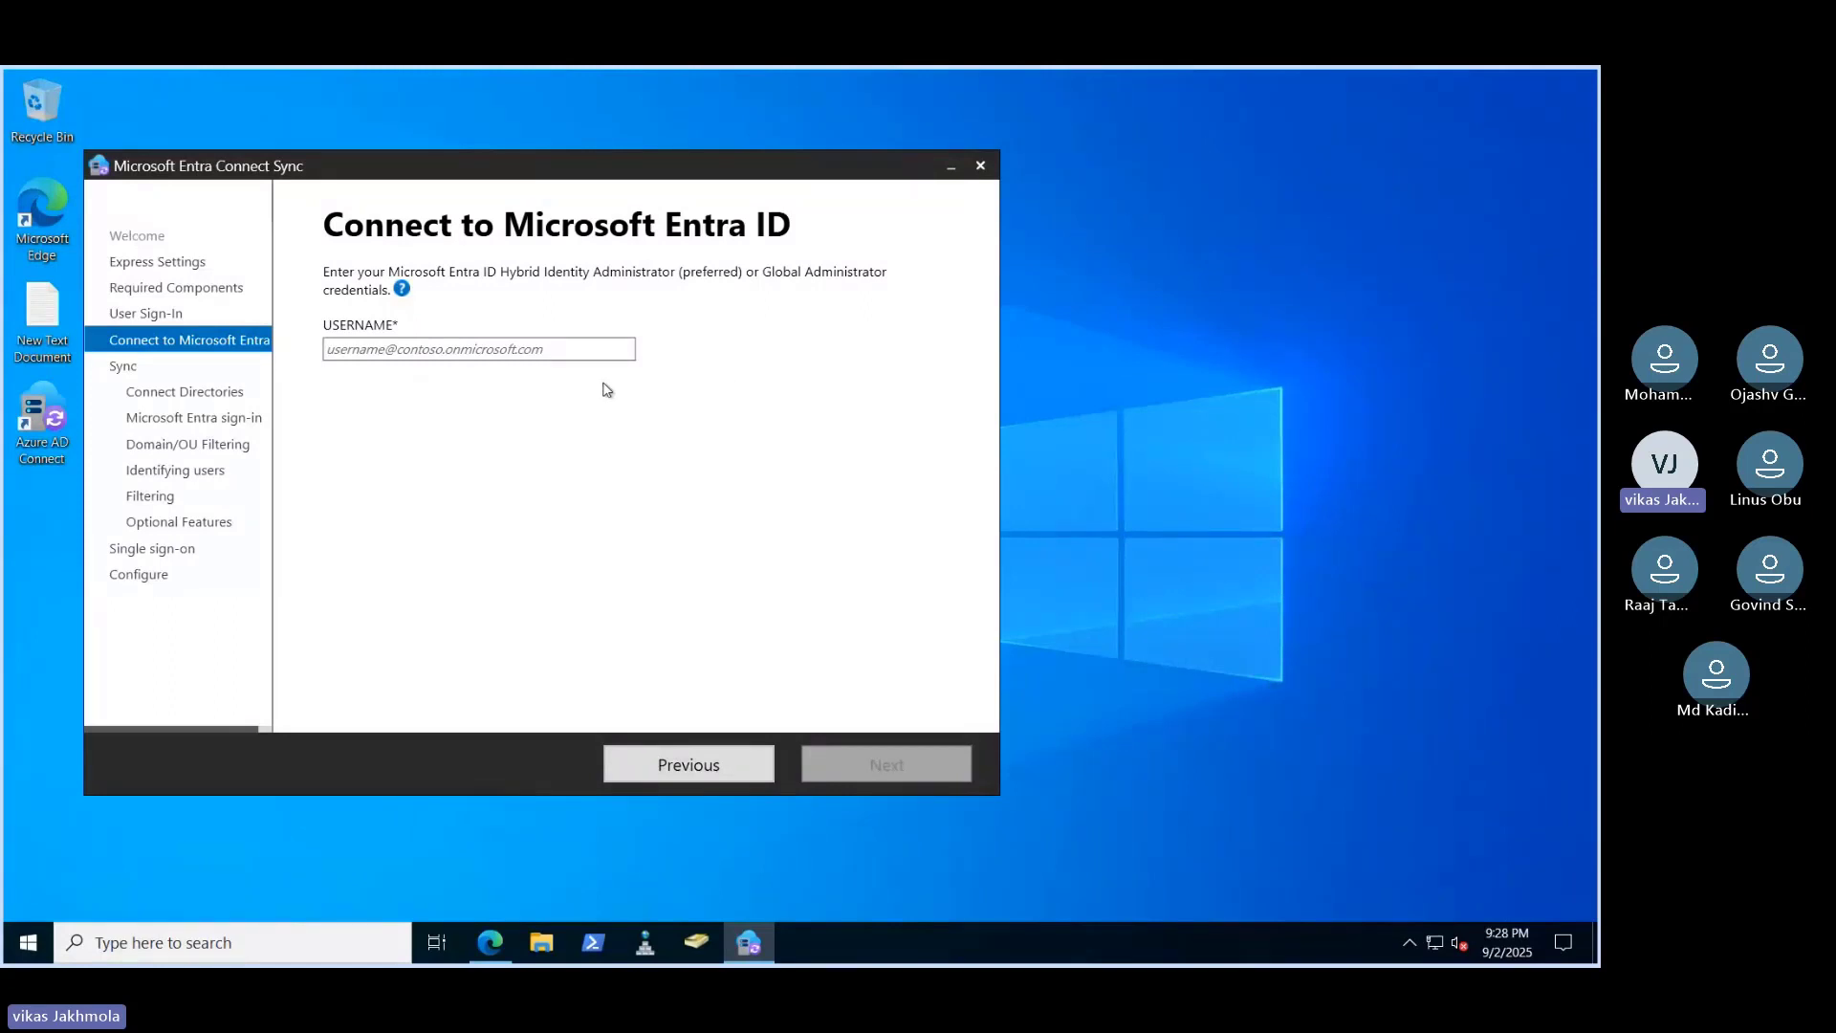
Connect to Microsoft Entra ID with the administrator's username and complete the sign-in with the texted verification code
left_click(447, 352)
key("ctrl+v")
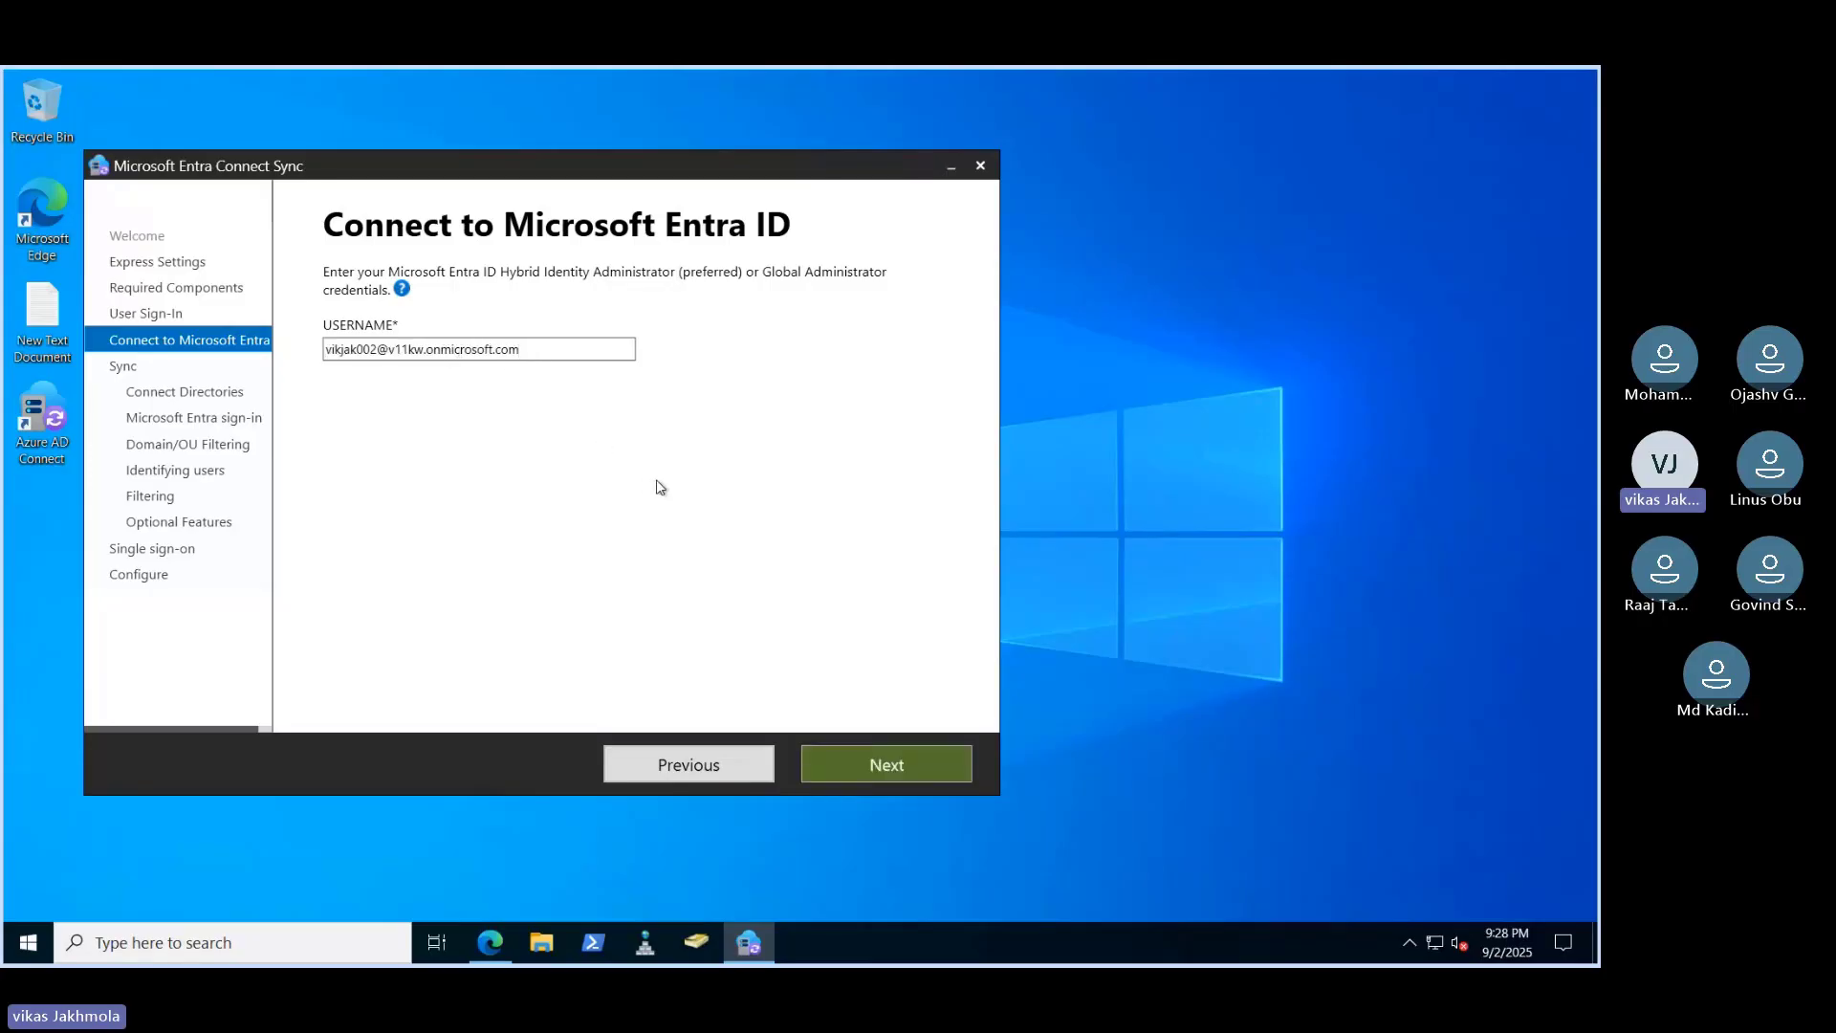
left_click(897, 758)
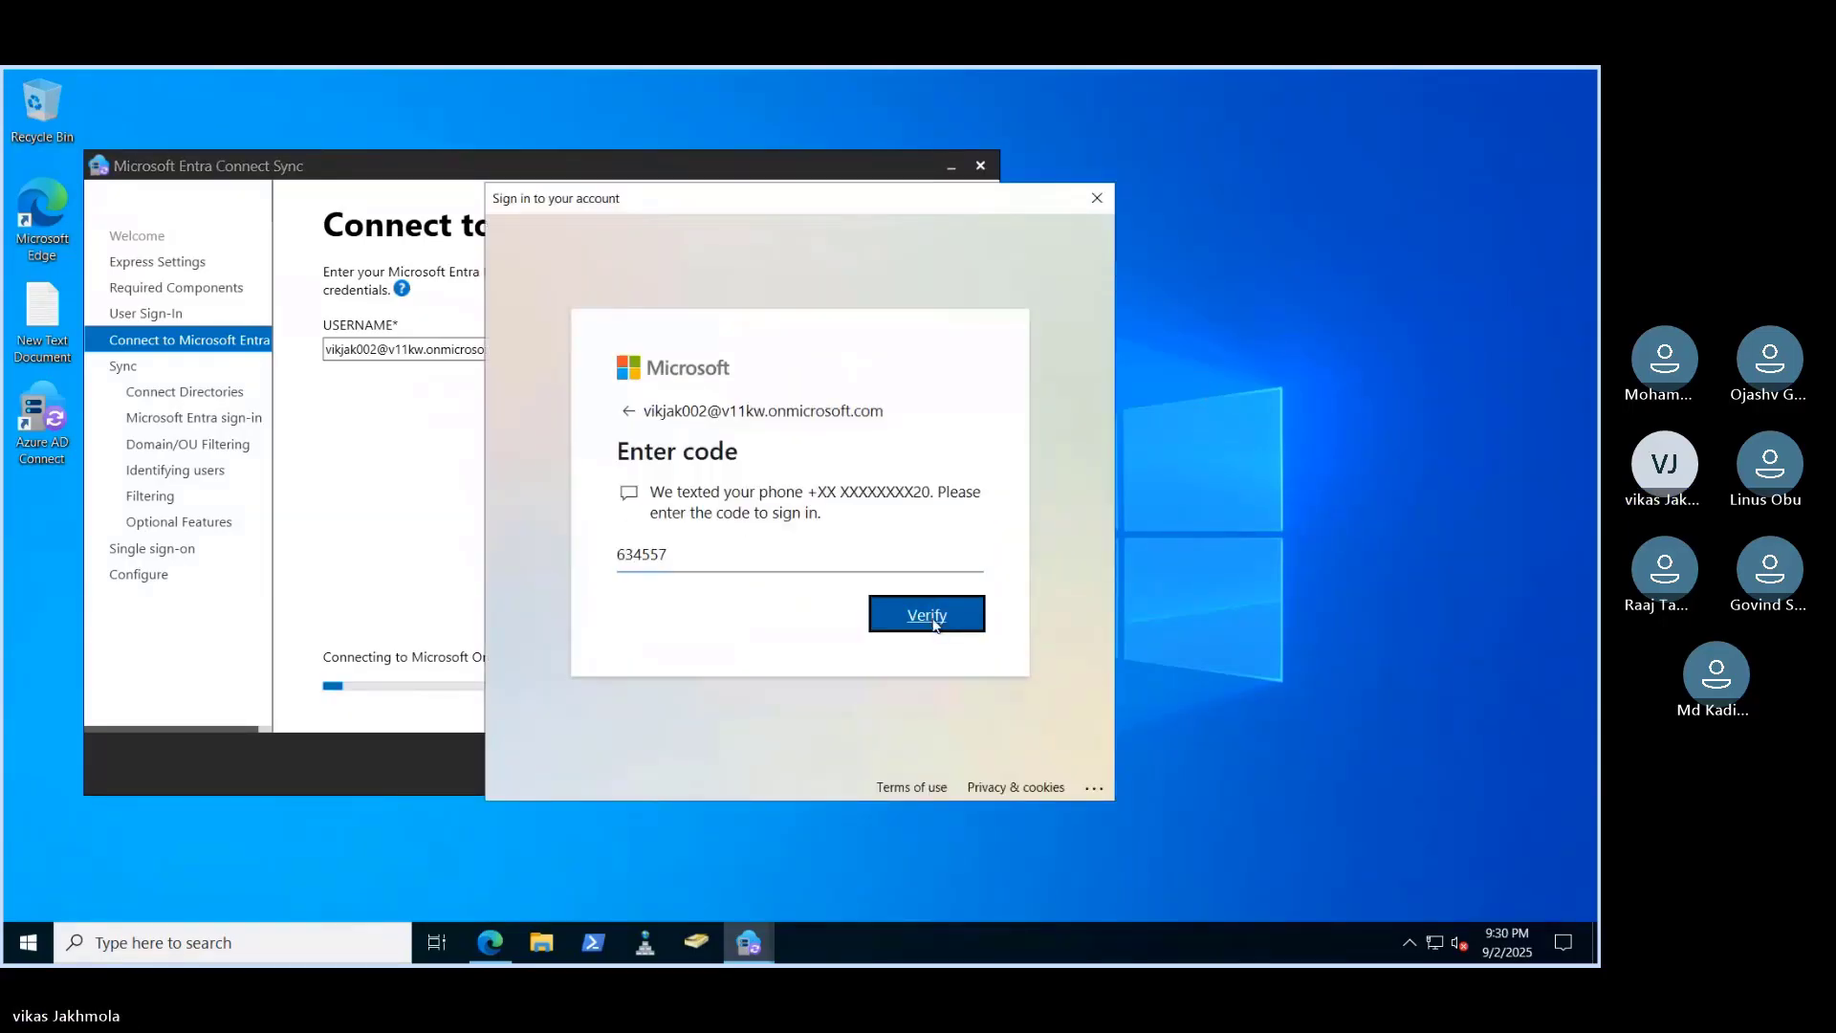
left_click(937, 625)
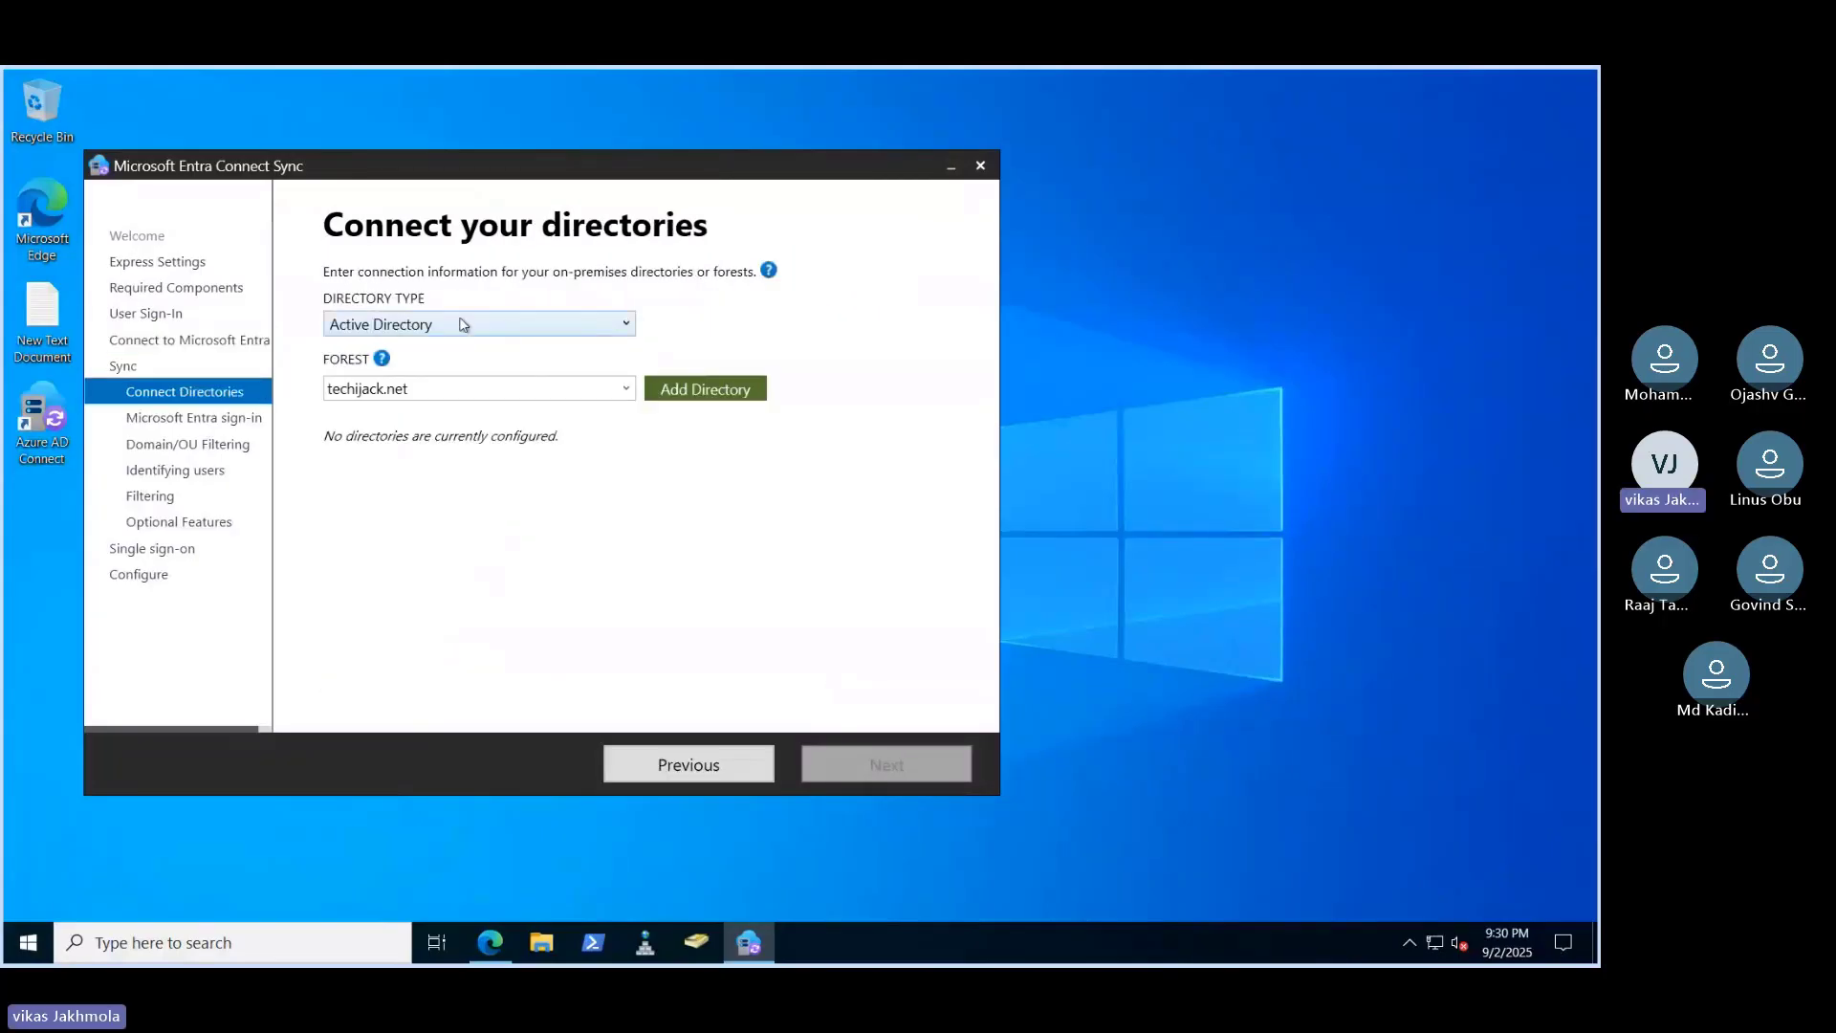
Try to add the techijack.net Active Directory forest with the existing AD account option
left_click(499, 323)
left_click(499, 323)
left_click(626, 388)
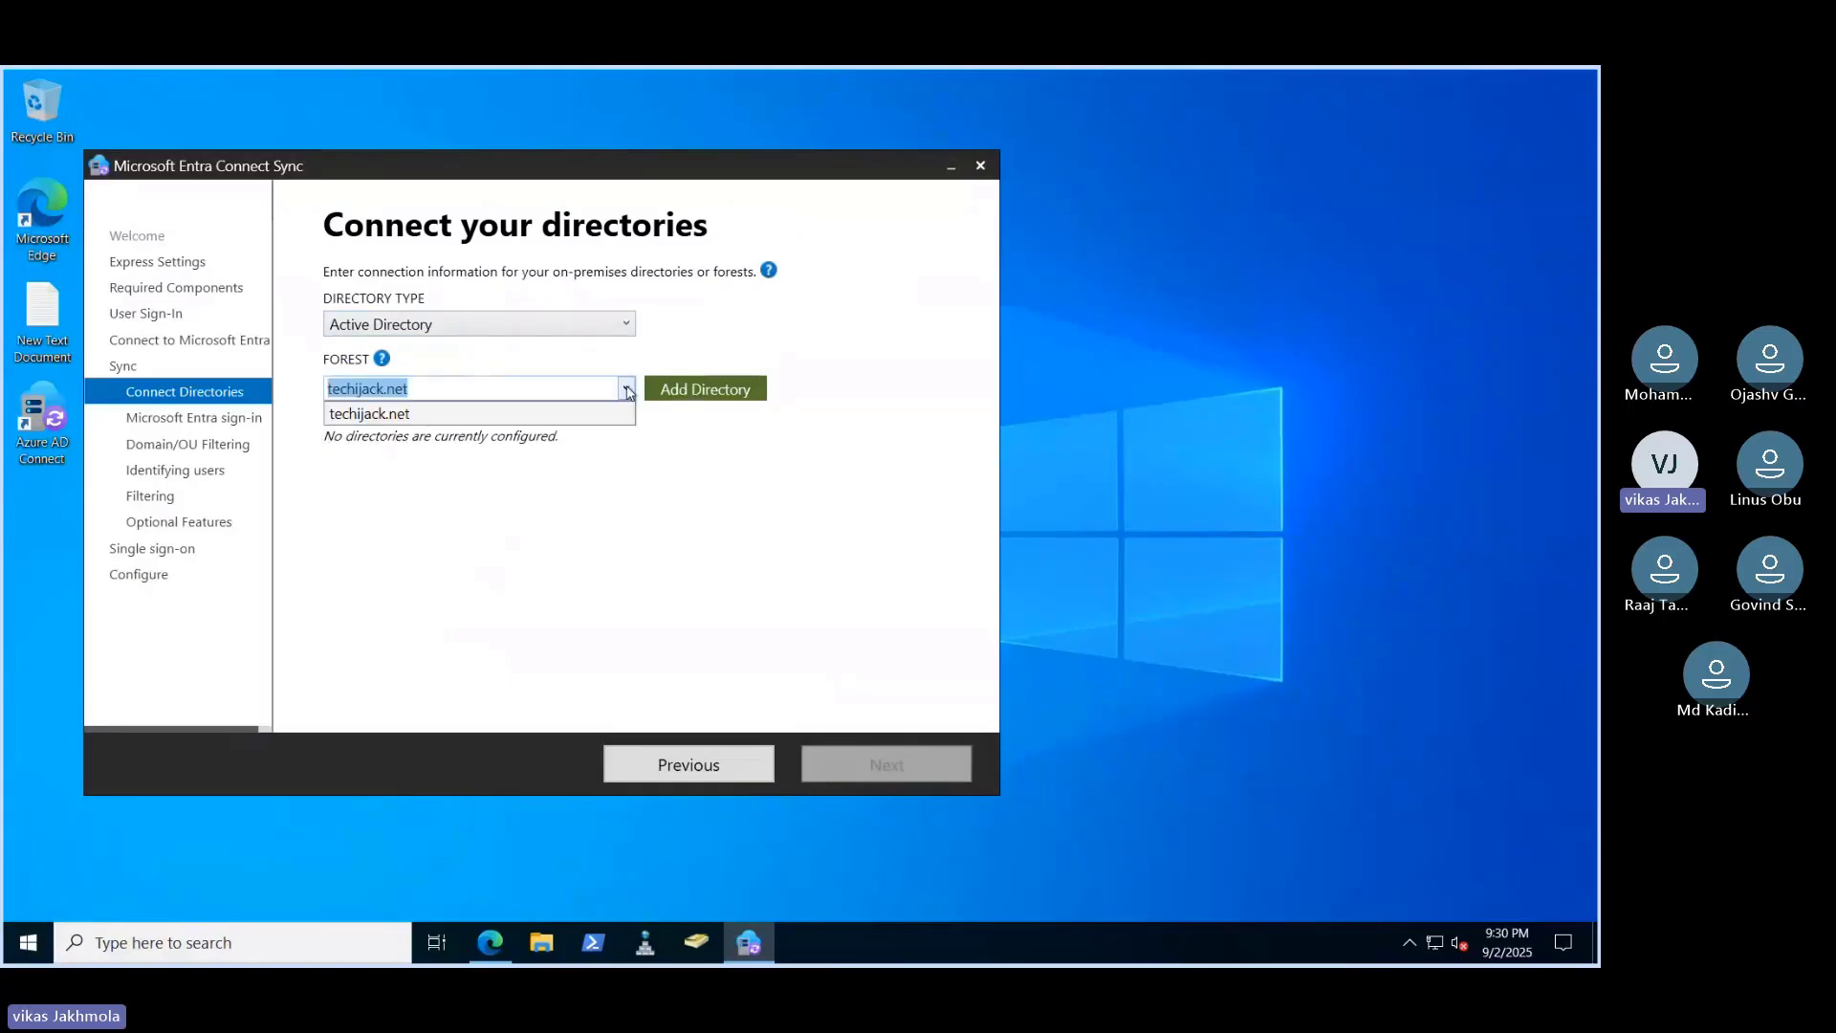
left_click(626, 388)
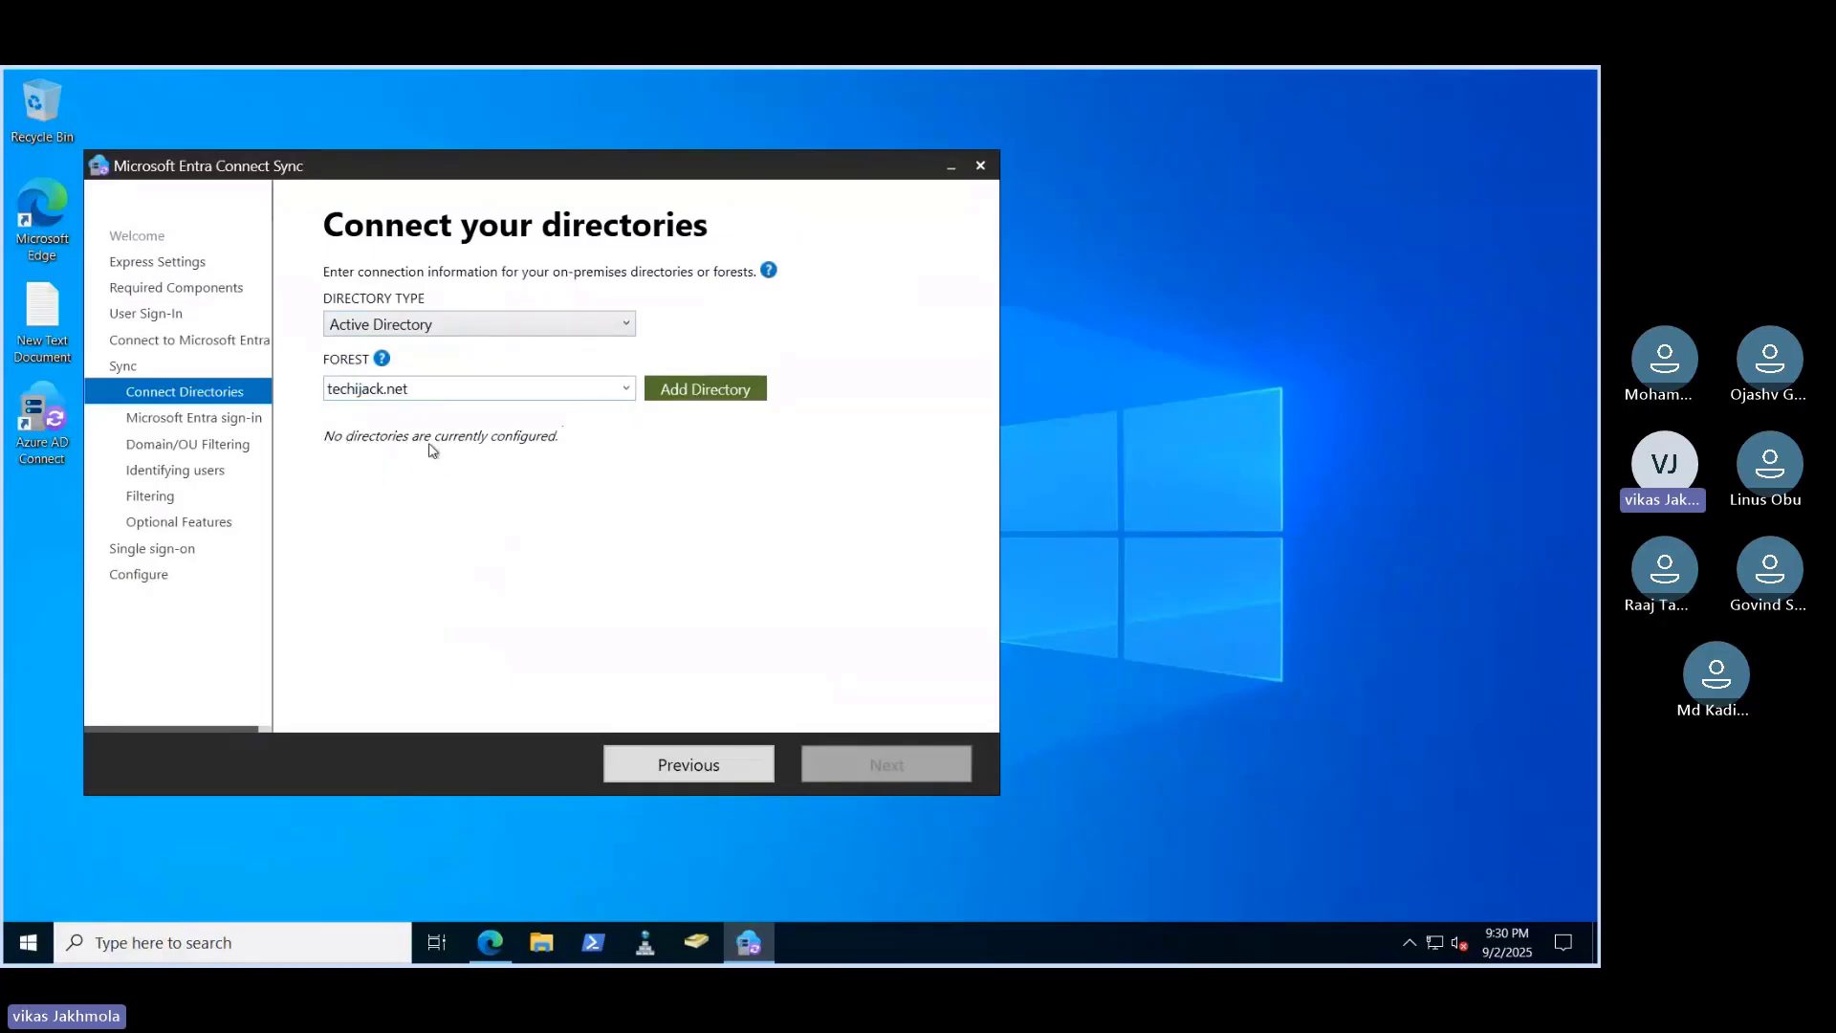
left_click(693, 393)
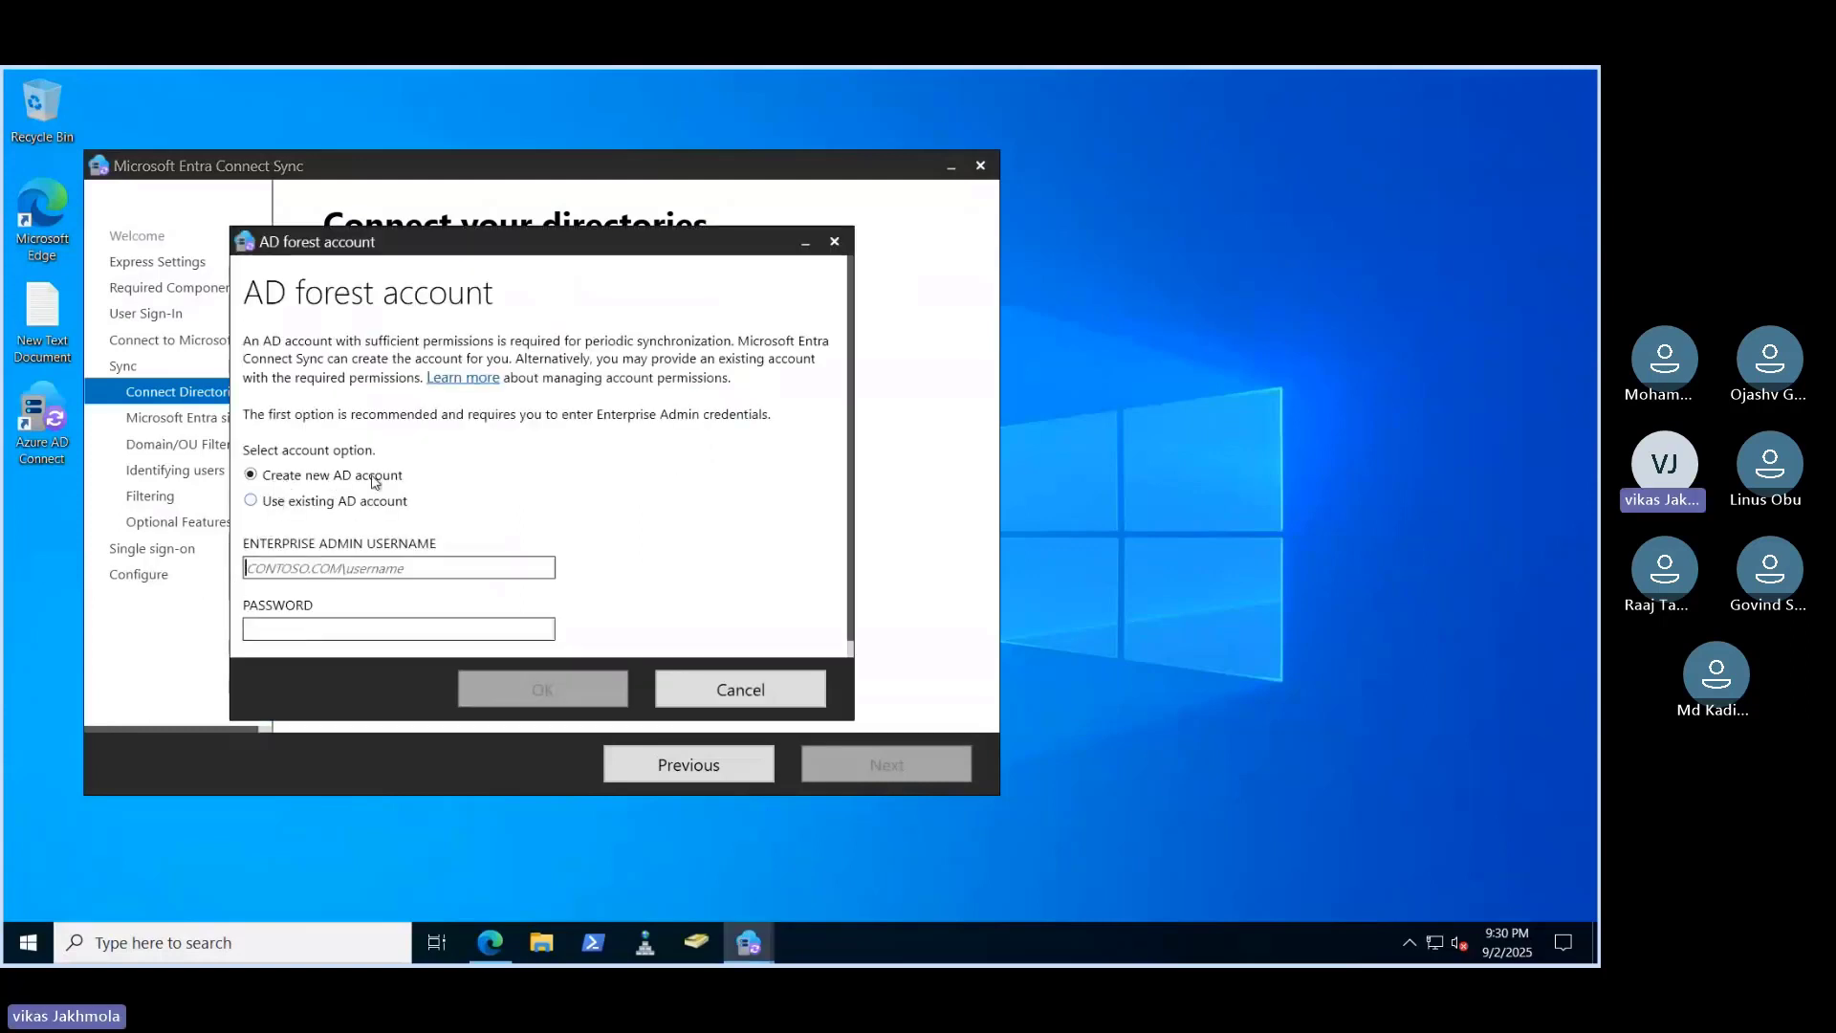
left_click(252, 501)
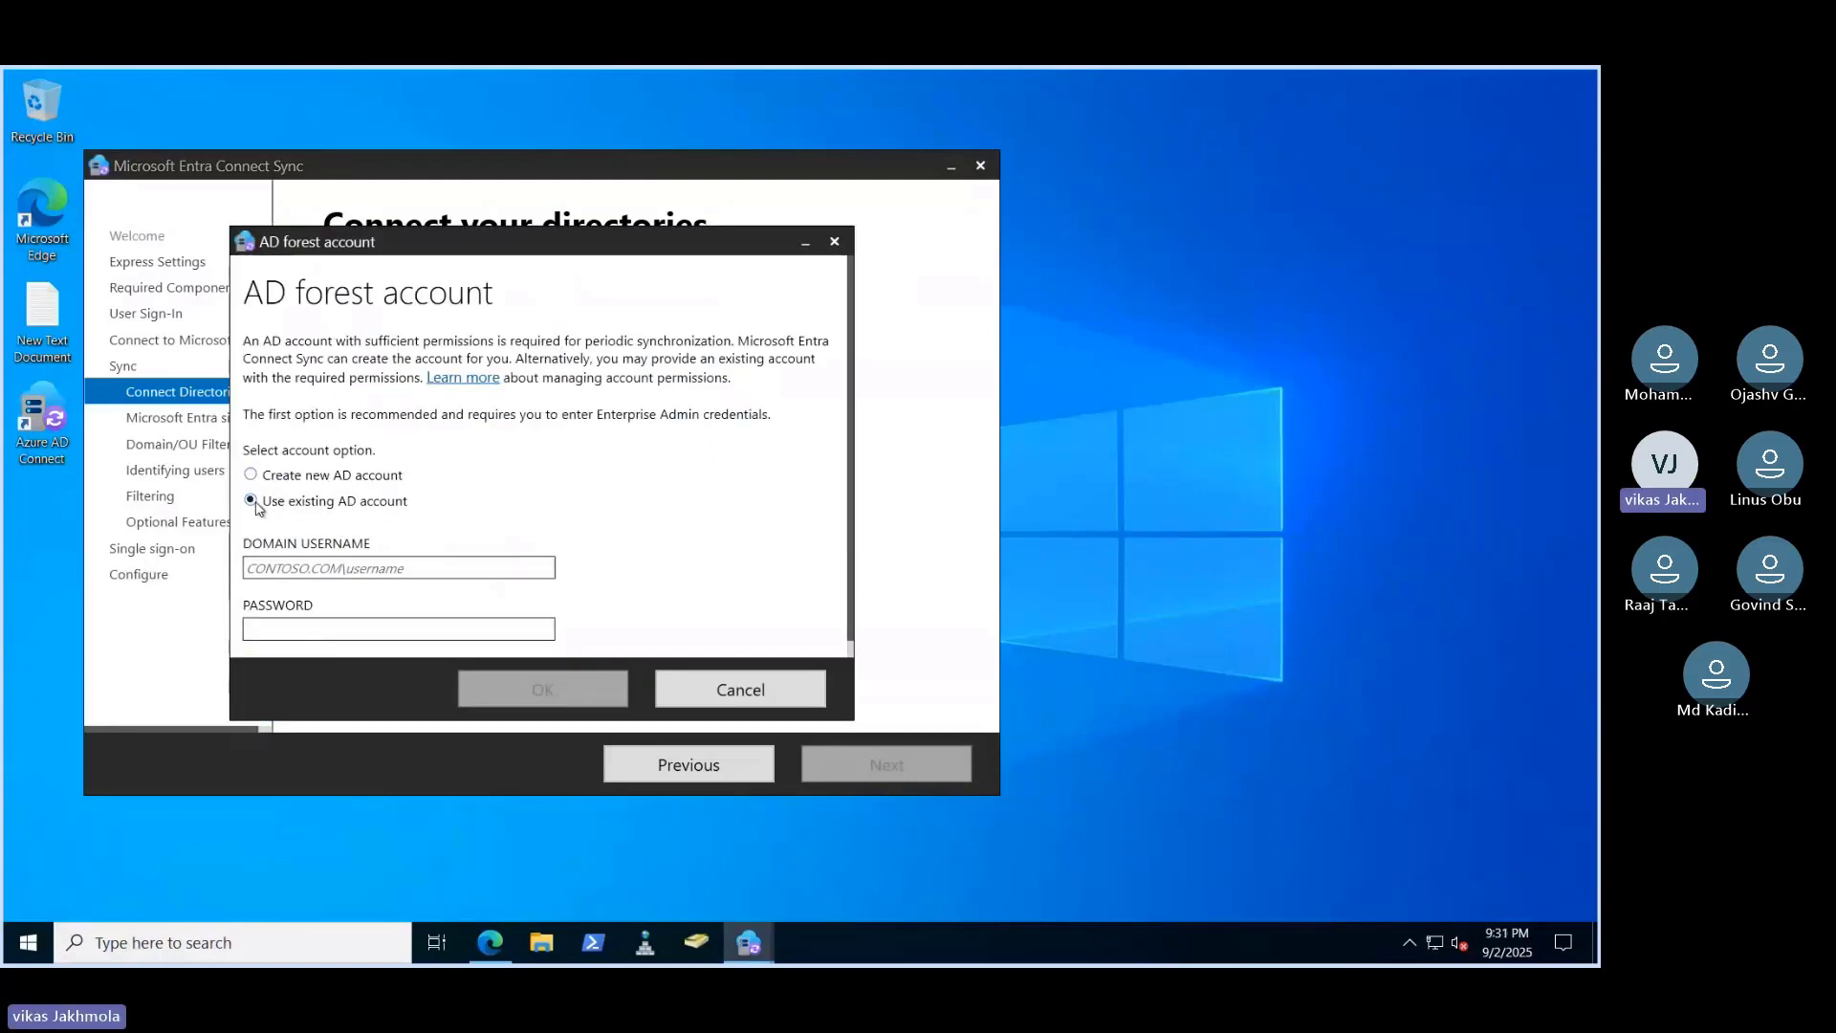
key("Escape")
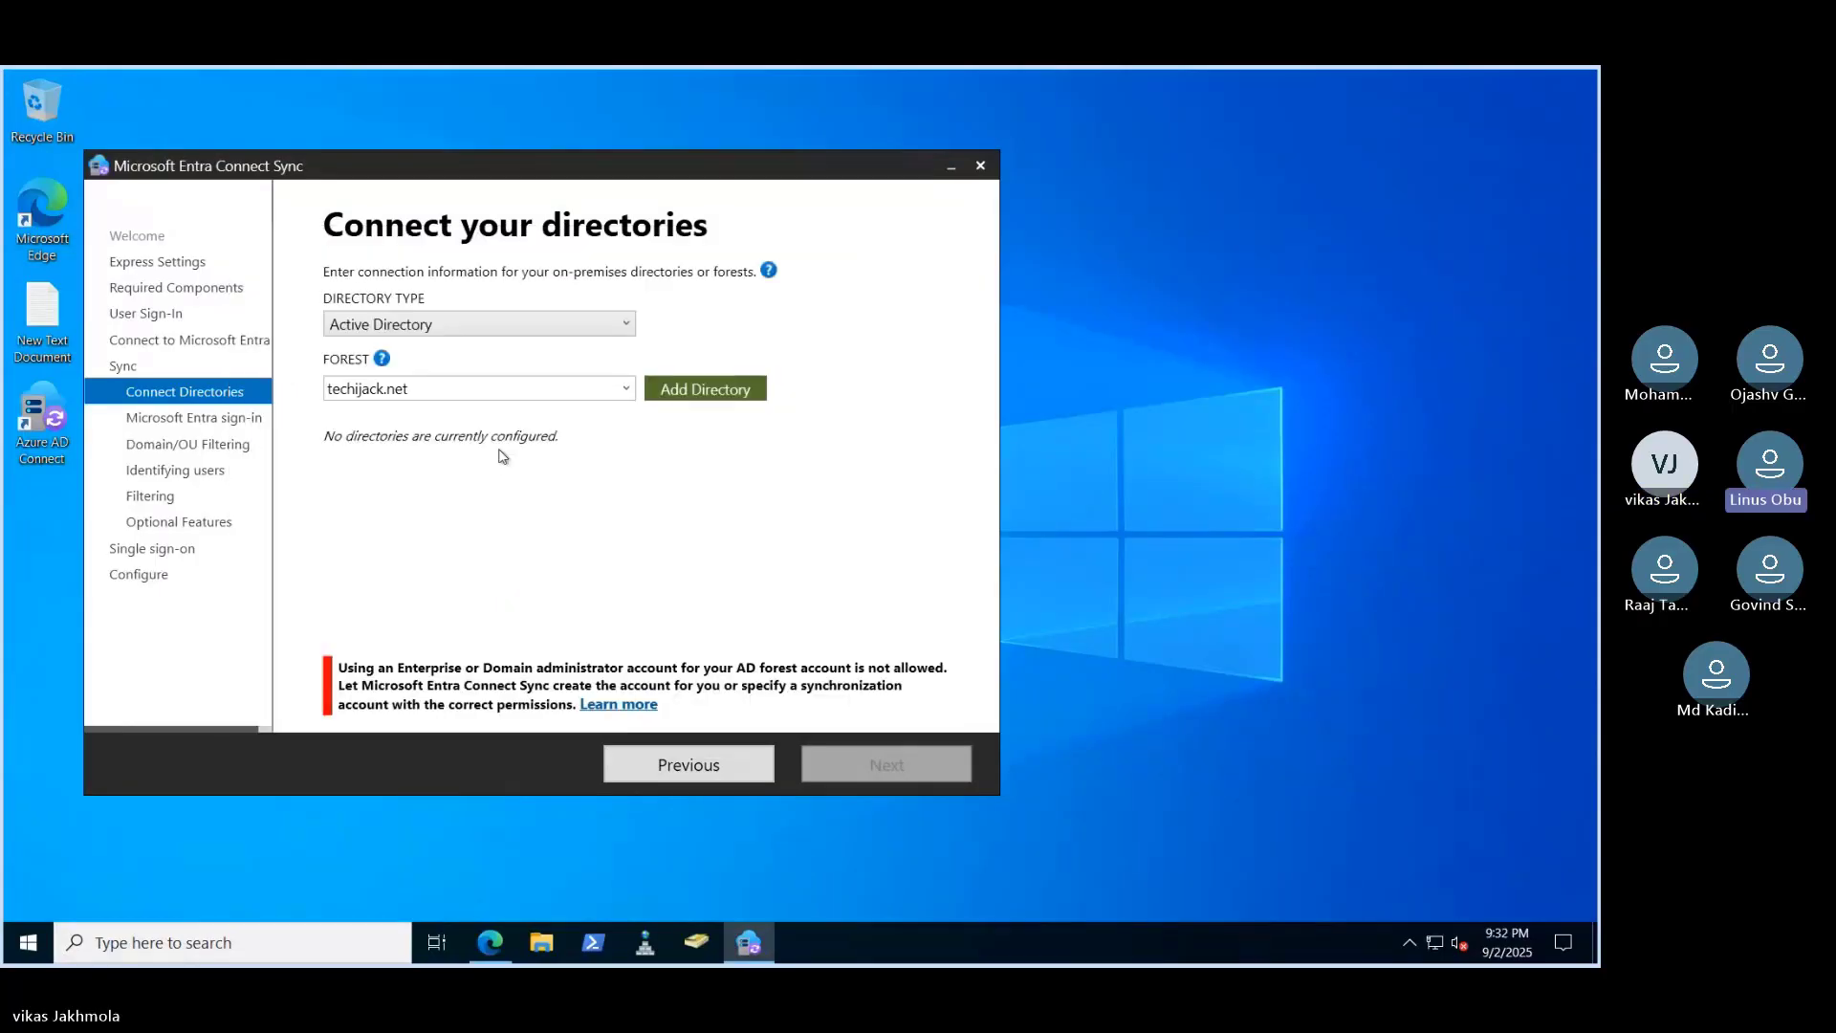
Add the techijack.net forest with the option to create a new AD account, entering the enterprise admin password
left_click(626, 389)
left_click(546, 419)
left_click(626, 324)
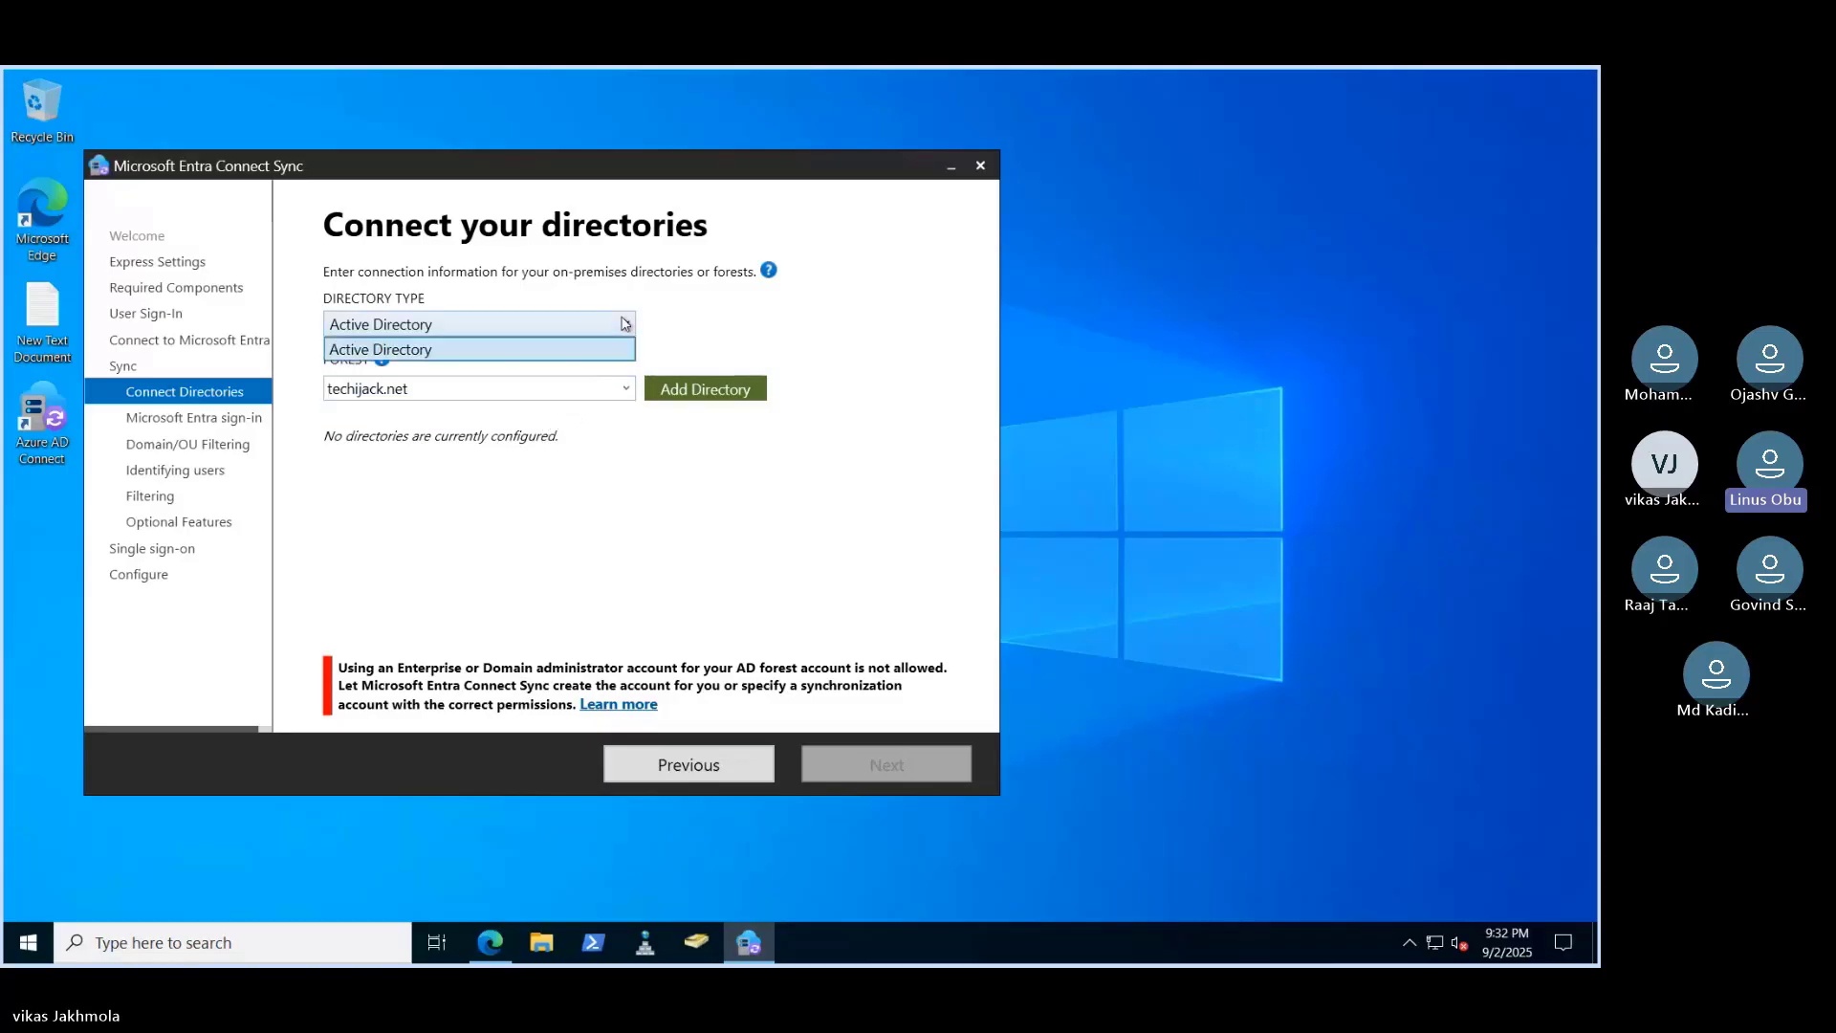
left_click(712, 391)
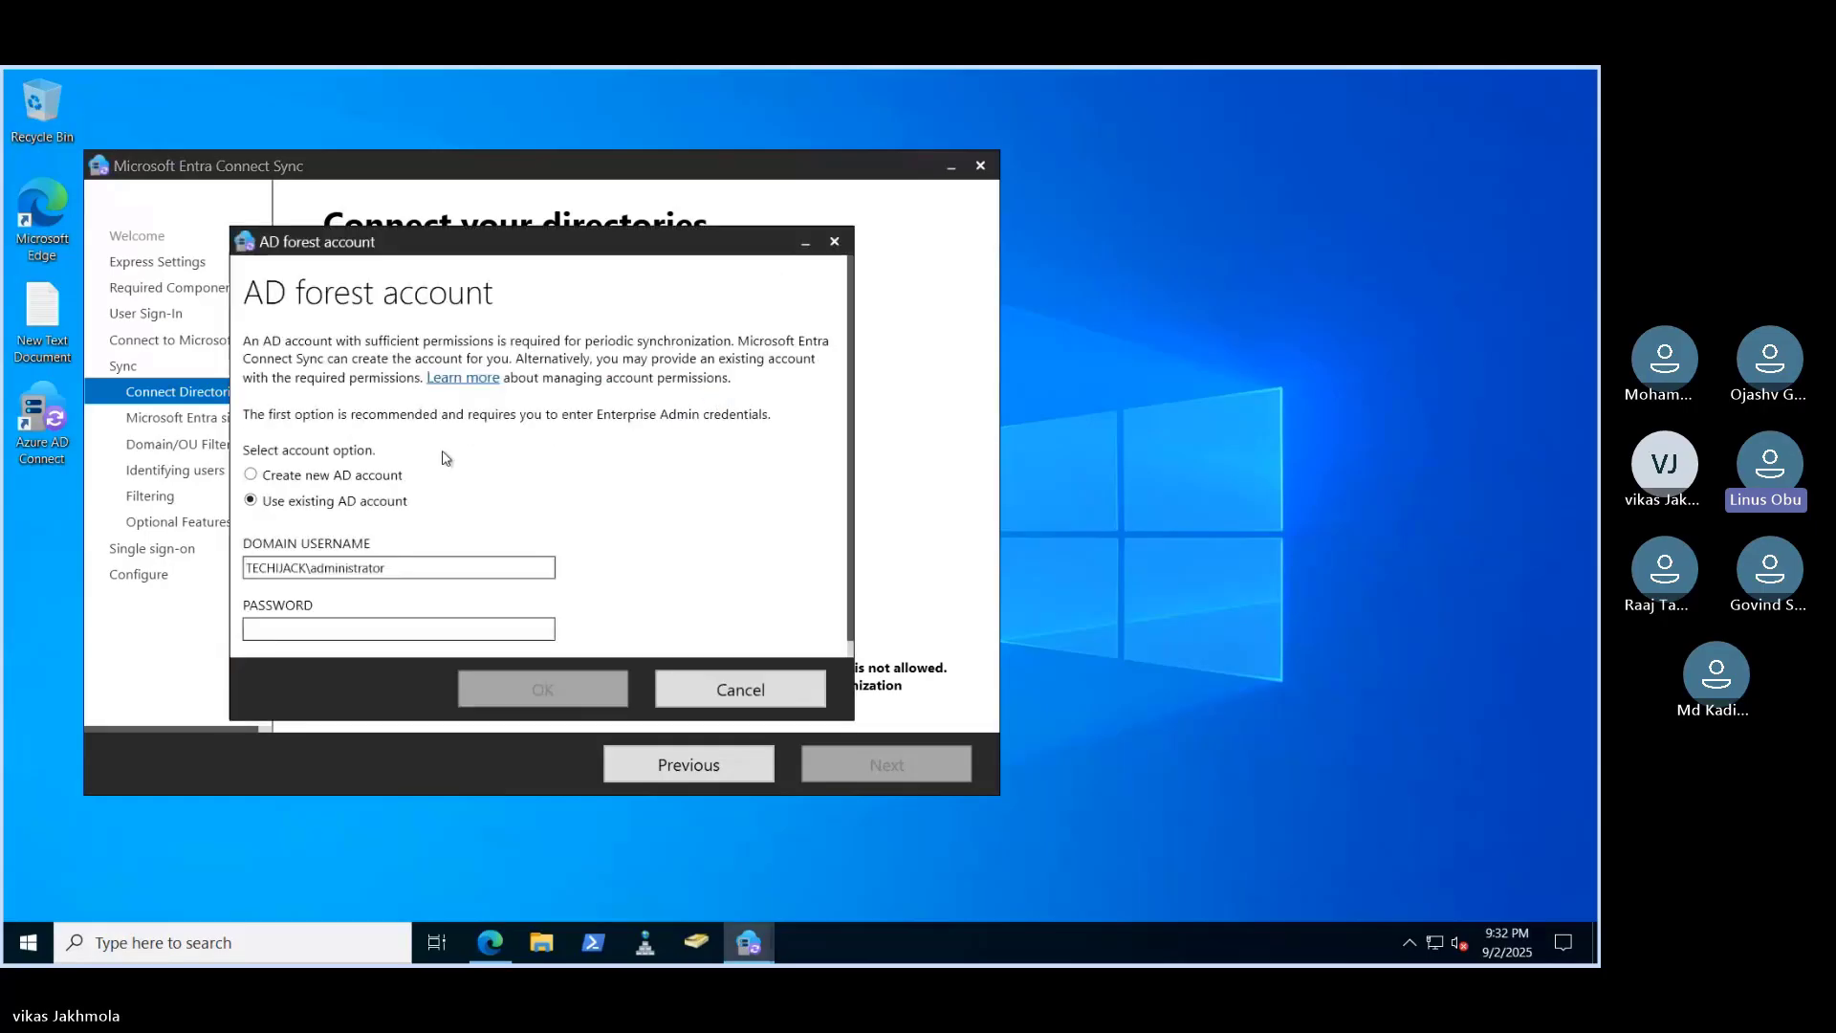
left_click(289, 483)
left_click(272, 630)
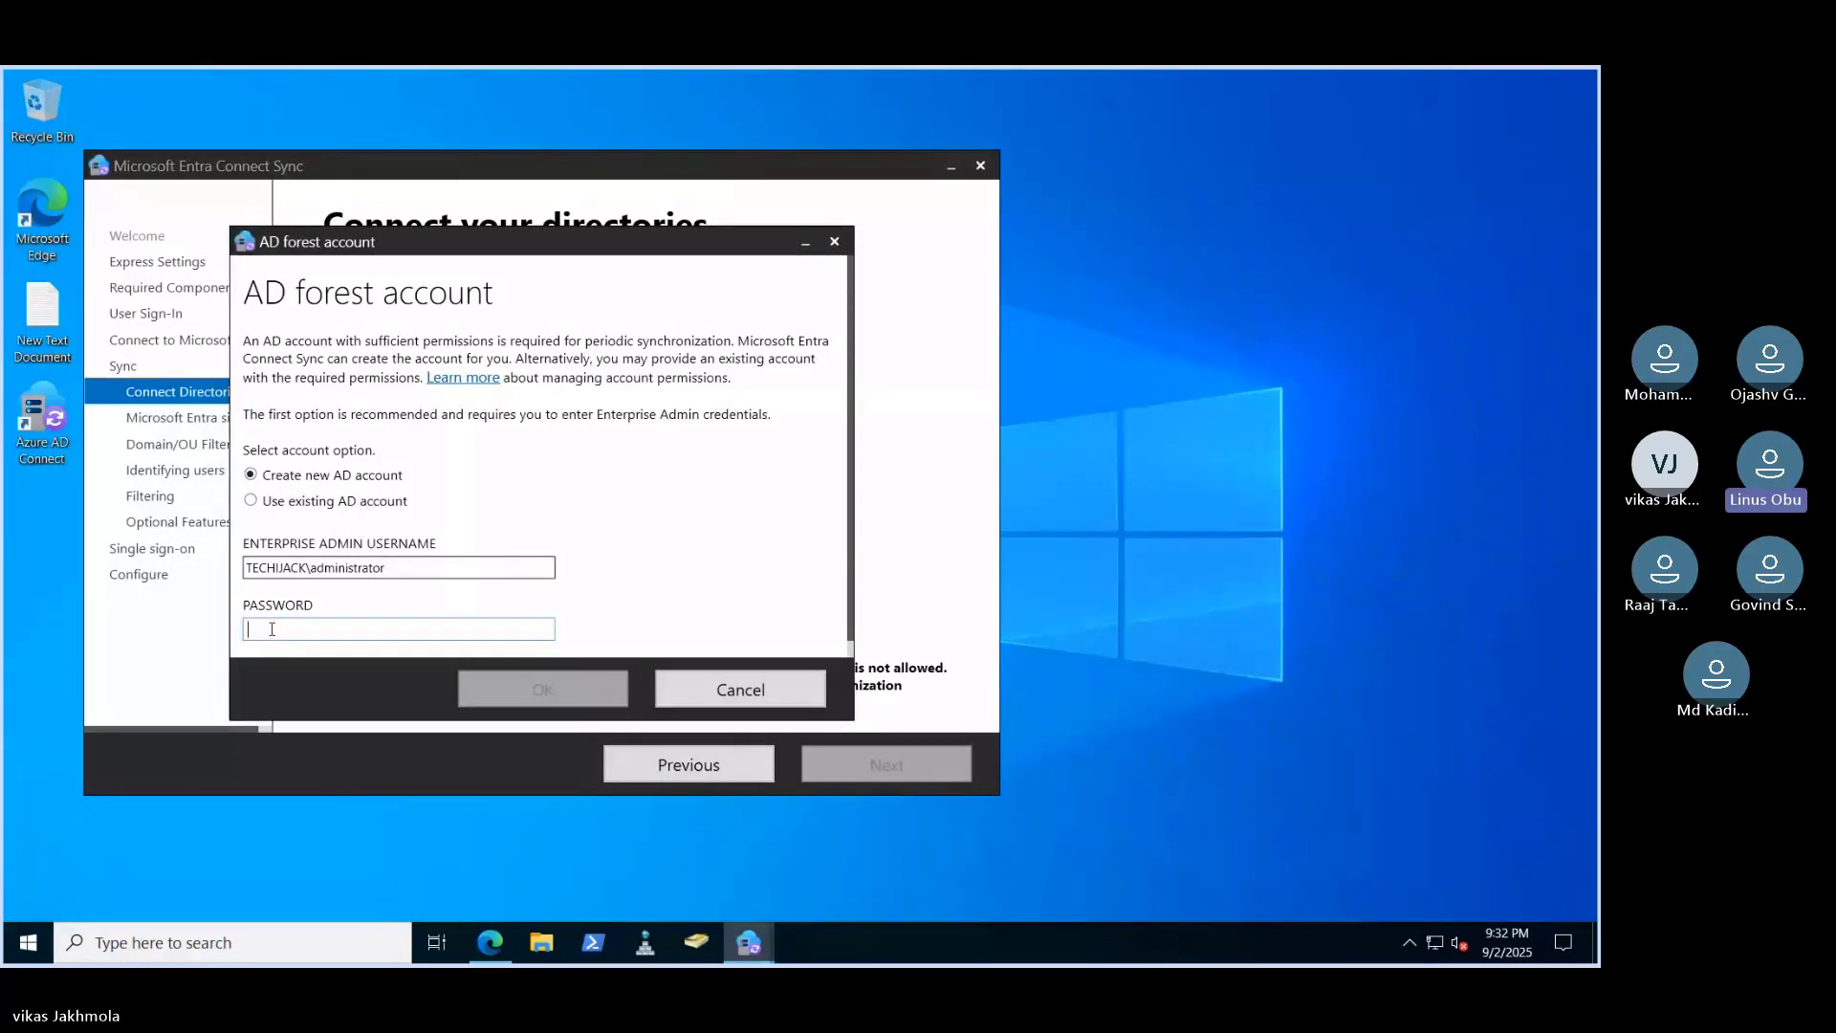
type("•••••")
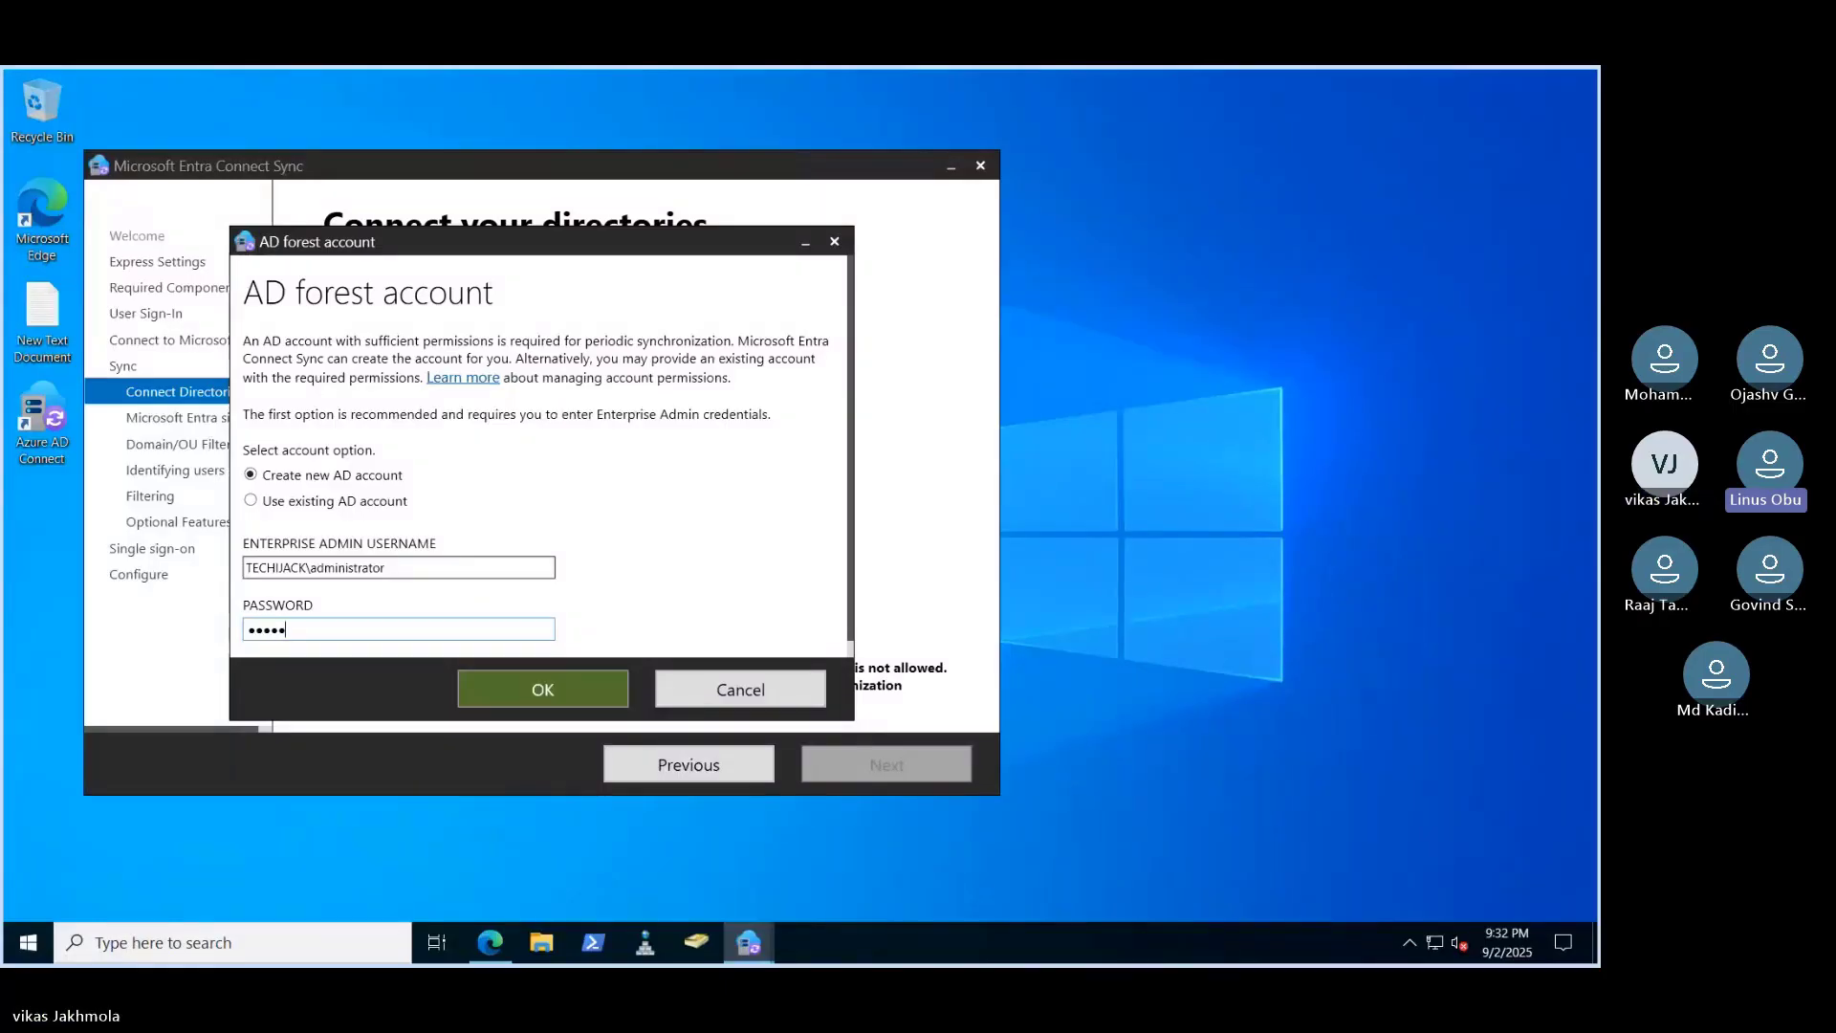
type("••••")
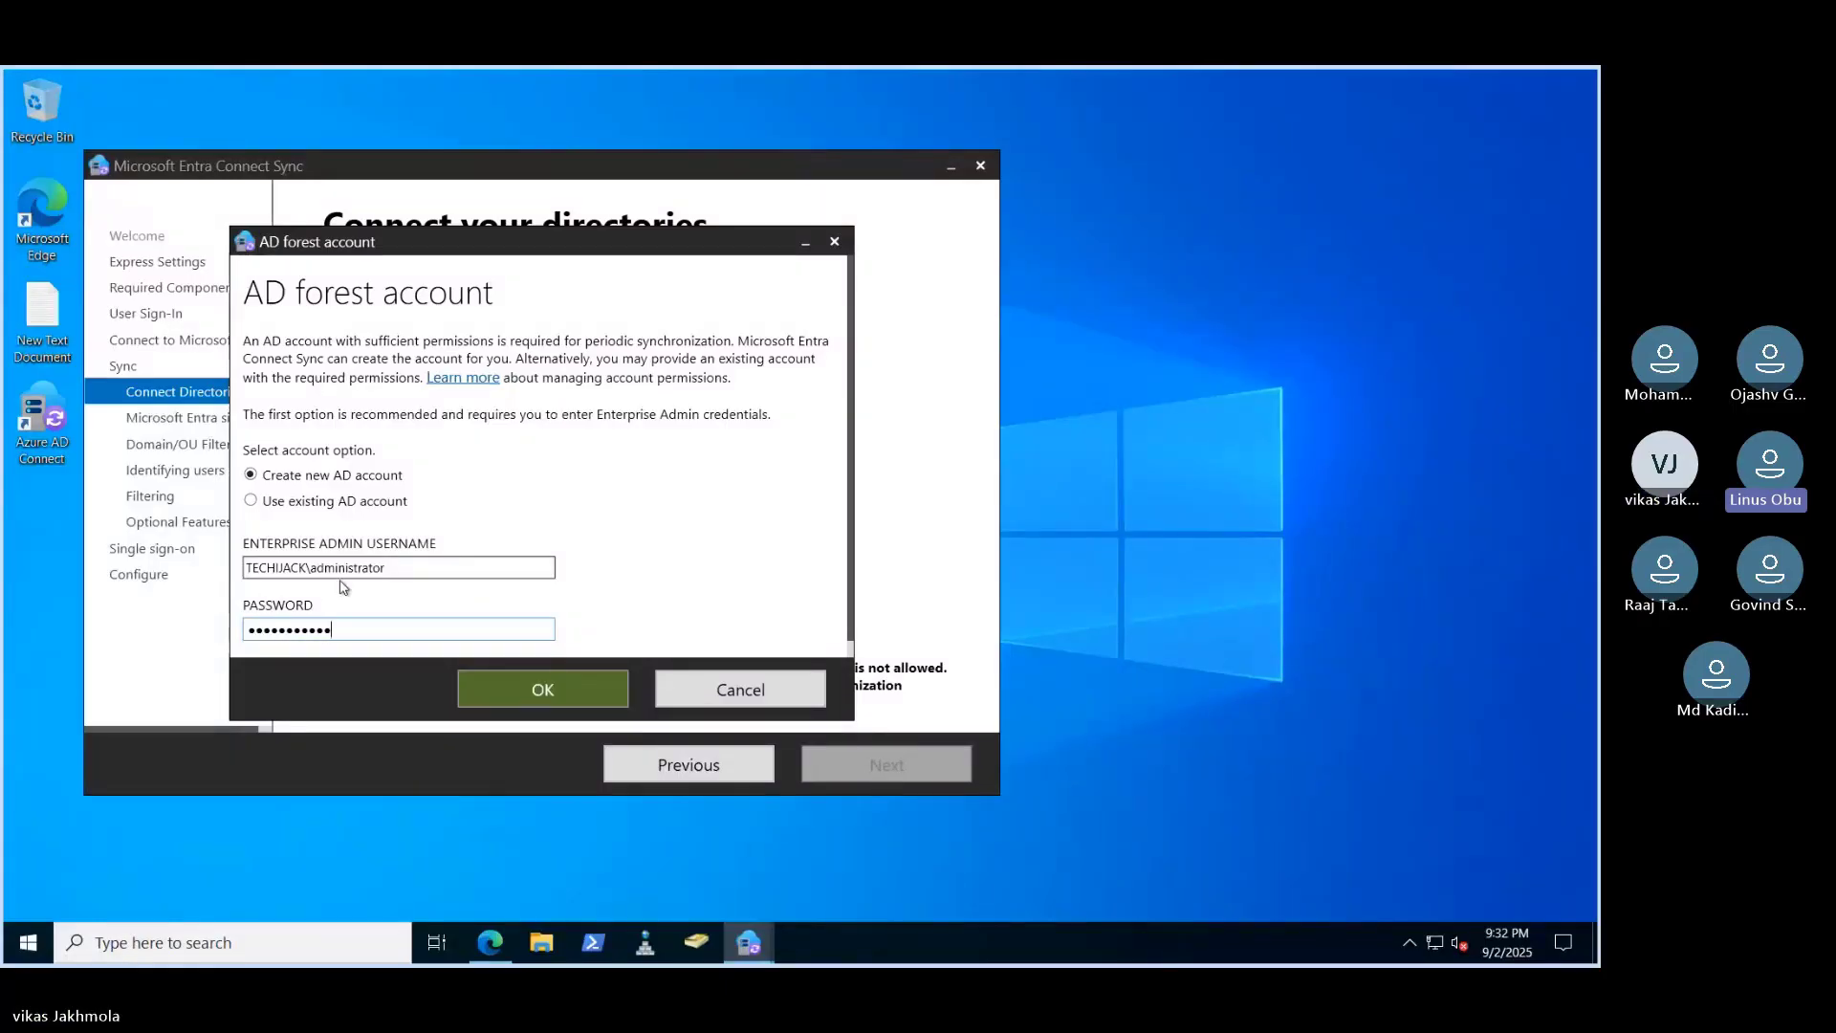
left_click(524, 690)
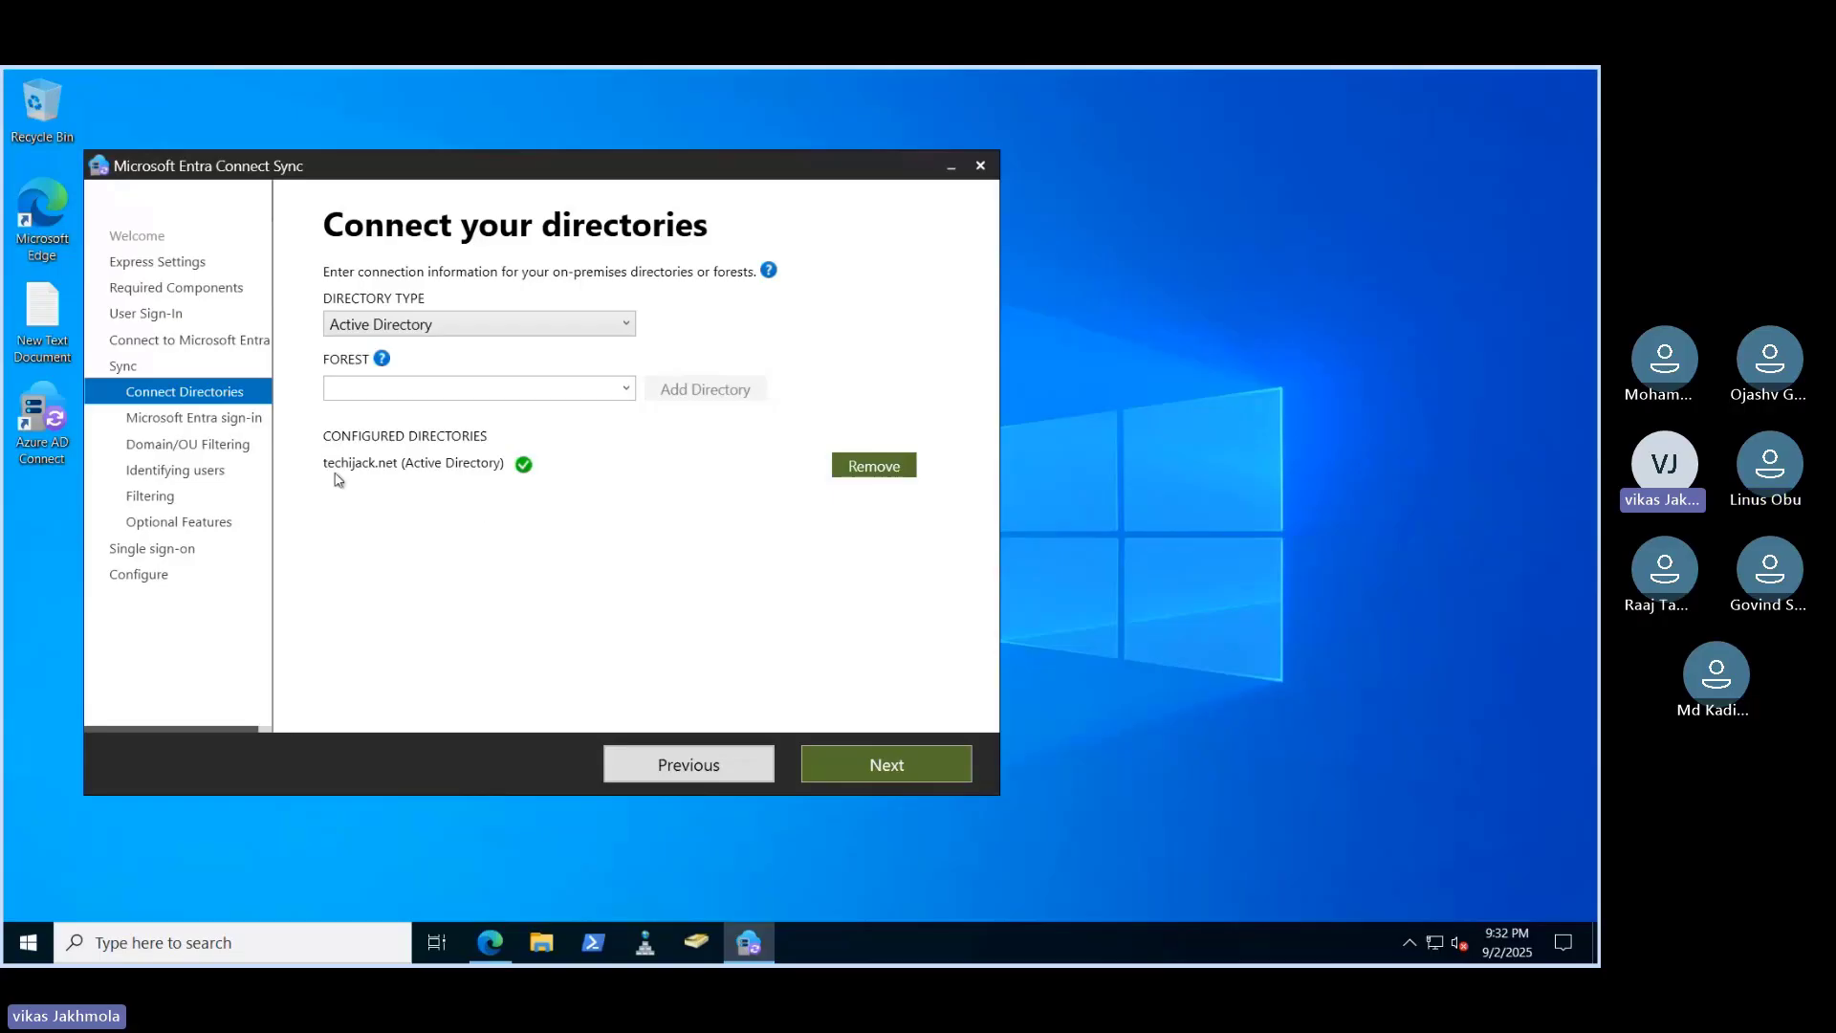
left_click(622, 390)
left_click(439, 538)
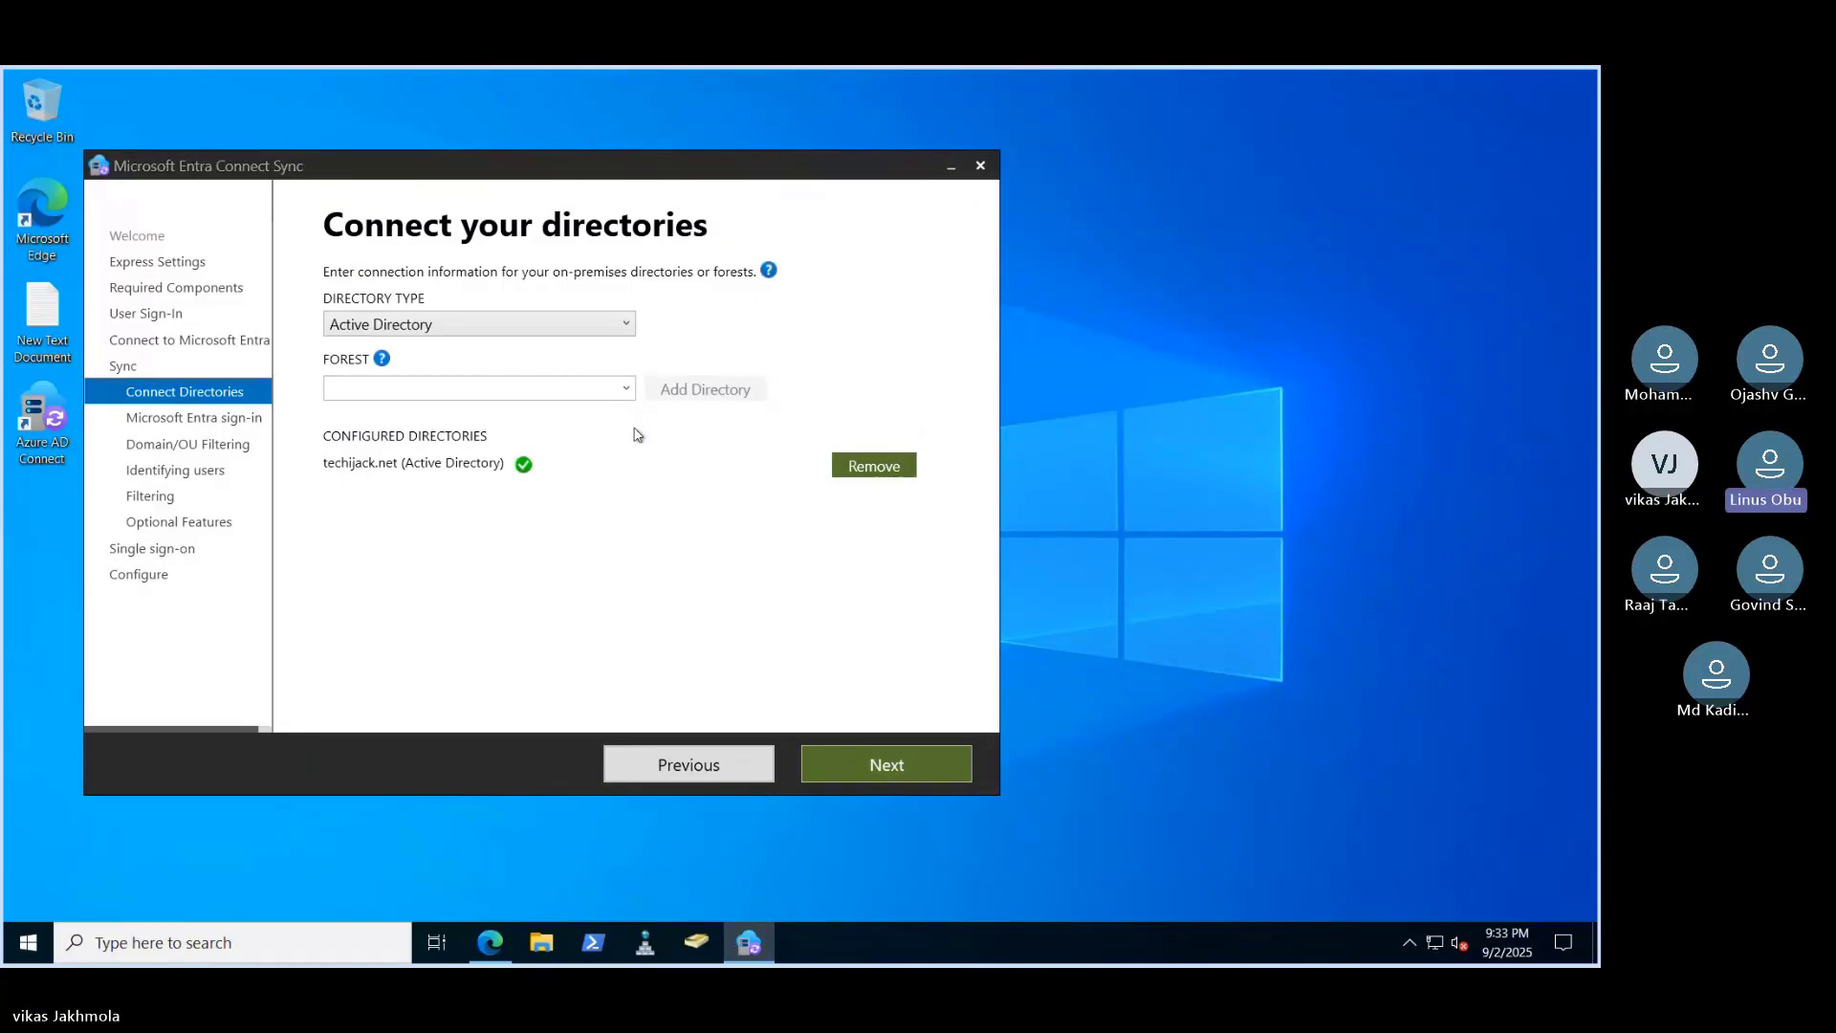
Switch to Active Directory Users and Computers and search the Users container of techijack.net for the synchronization account
key("alt+Tab")
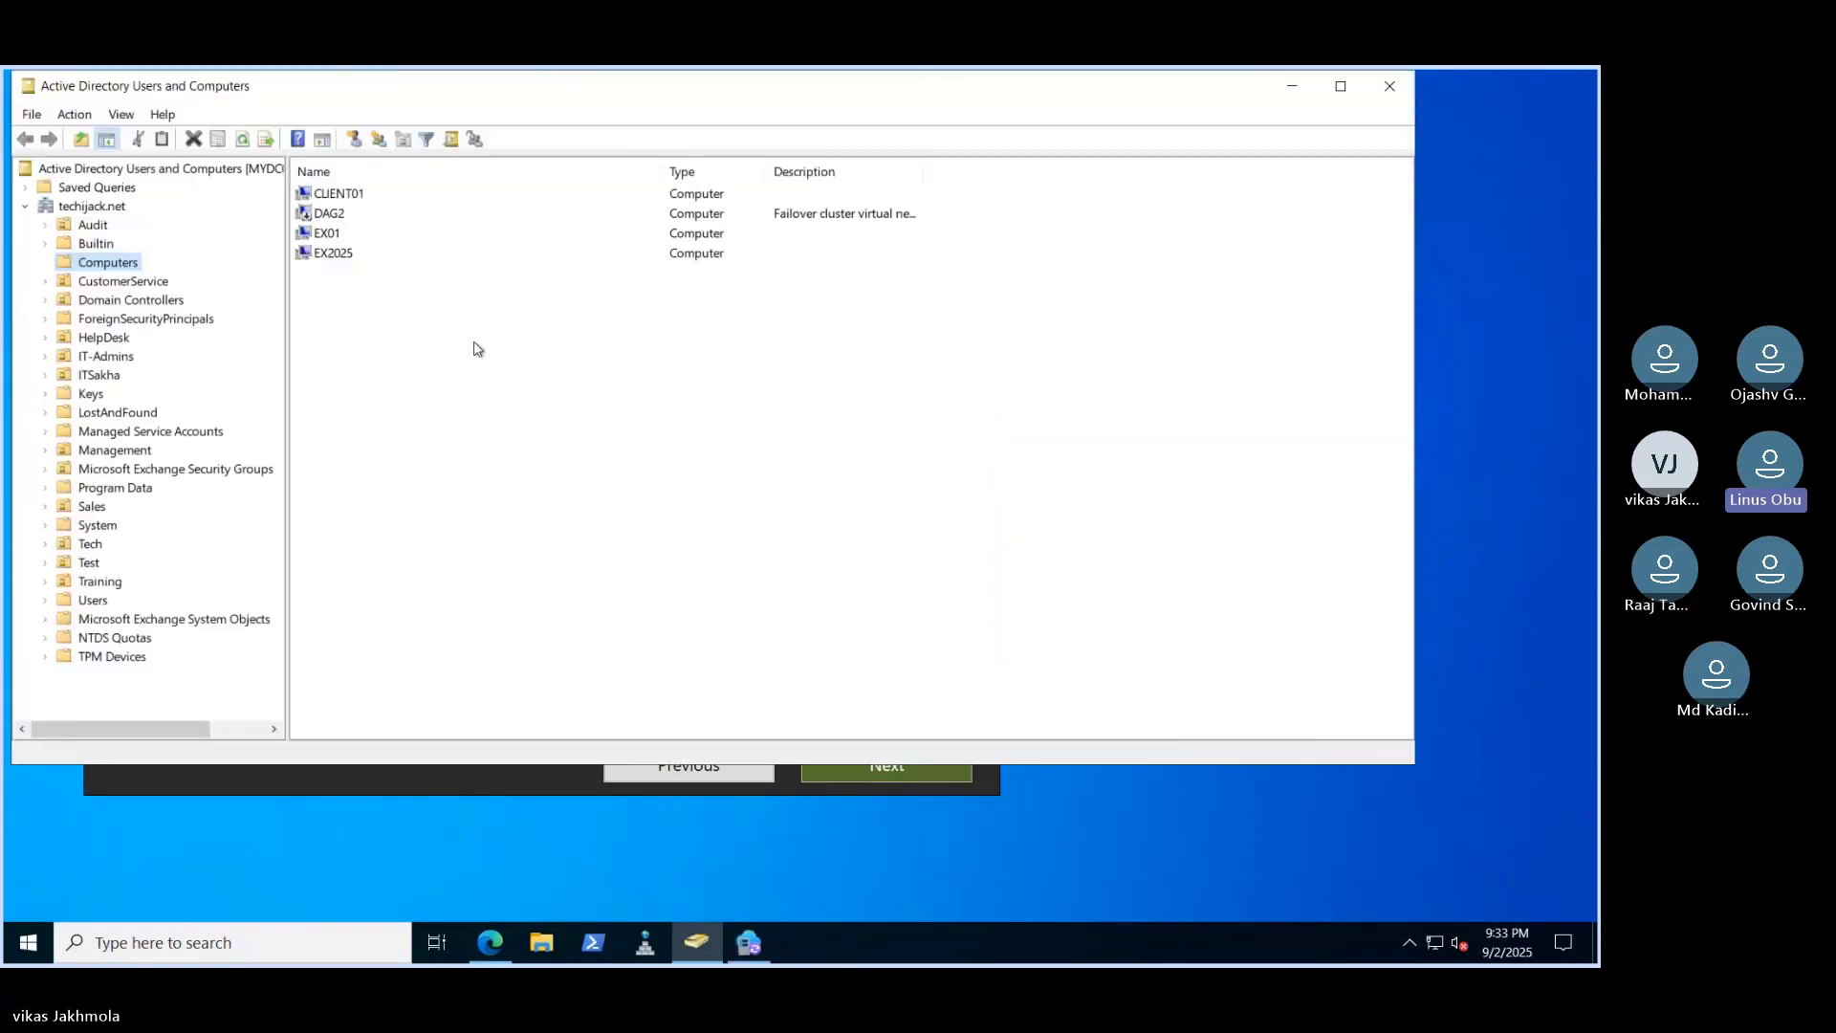
left_click(93, 207)
left_click(92, 602)
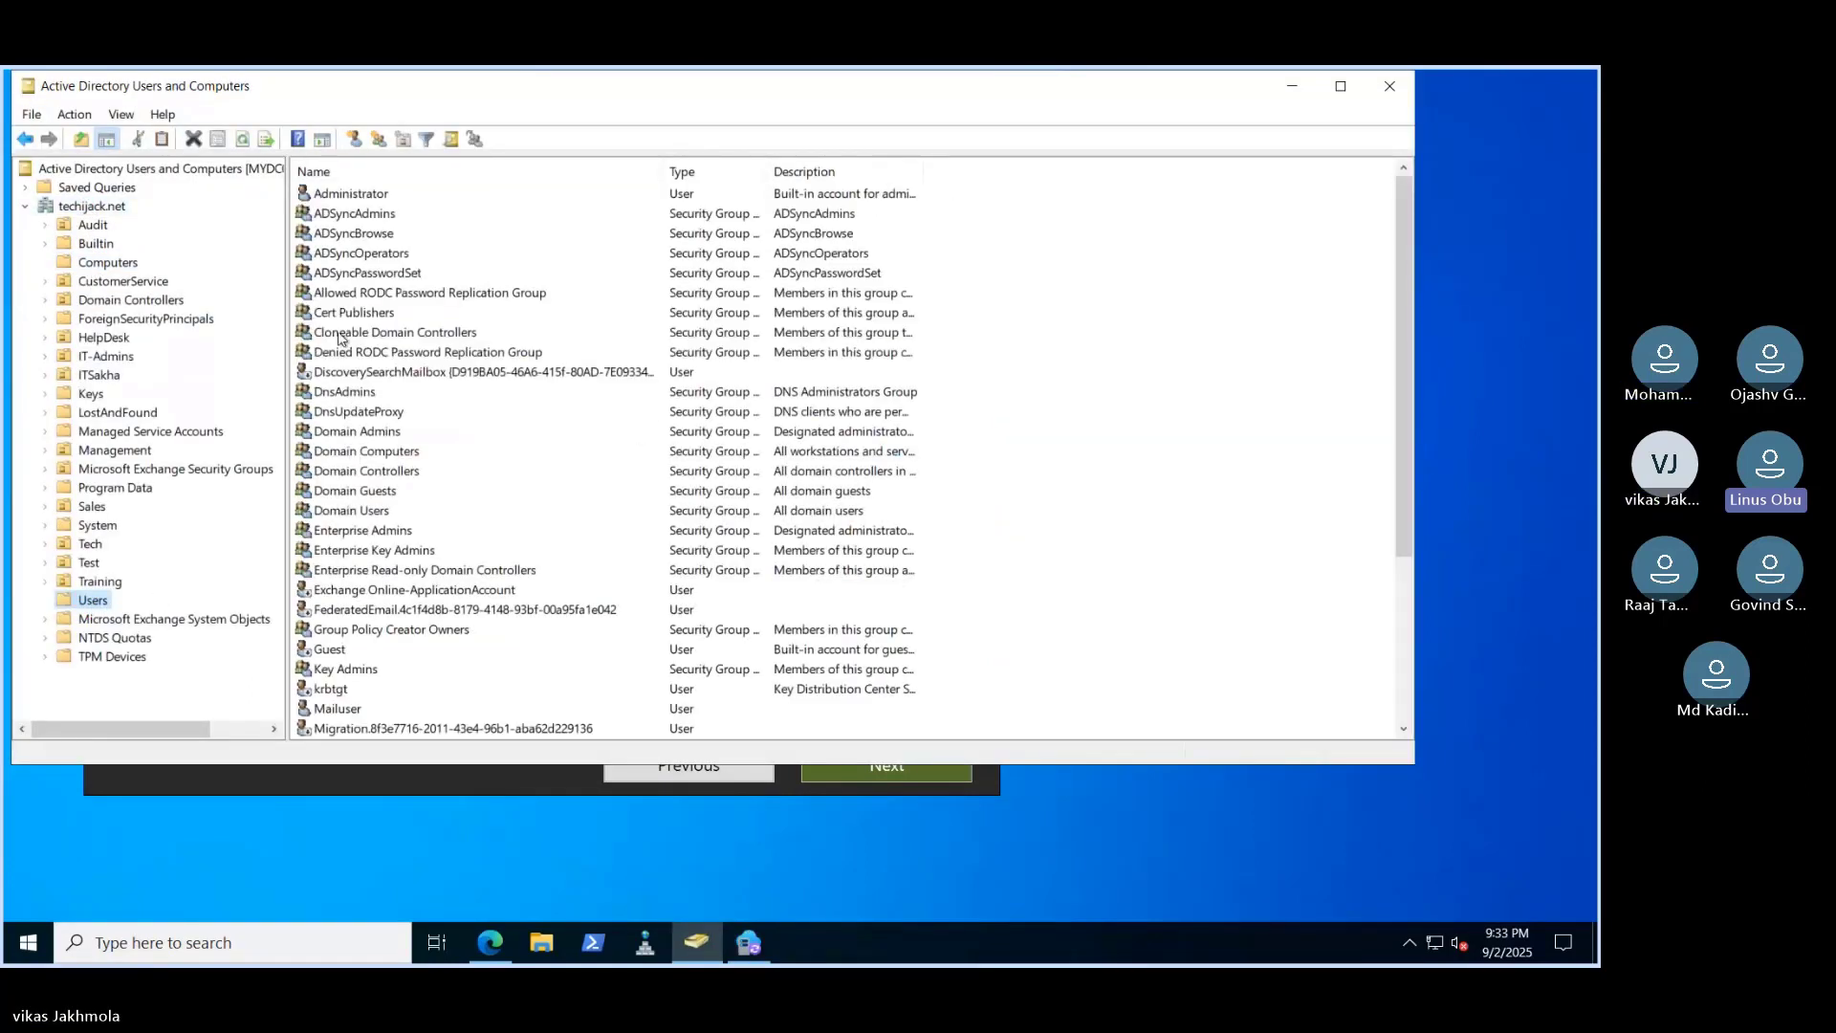
left_click(362, 216)
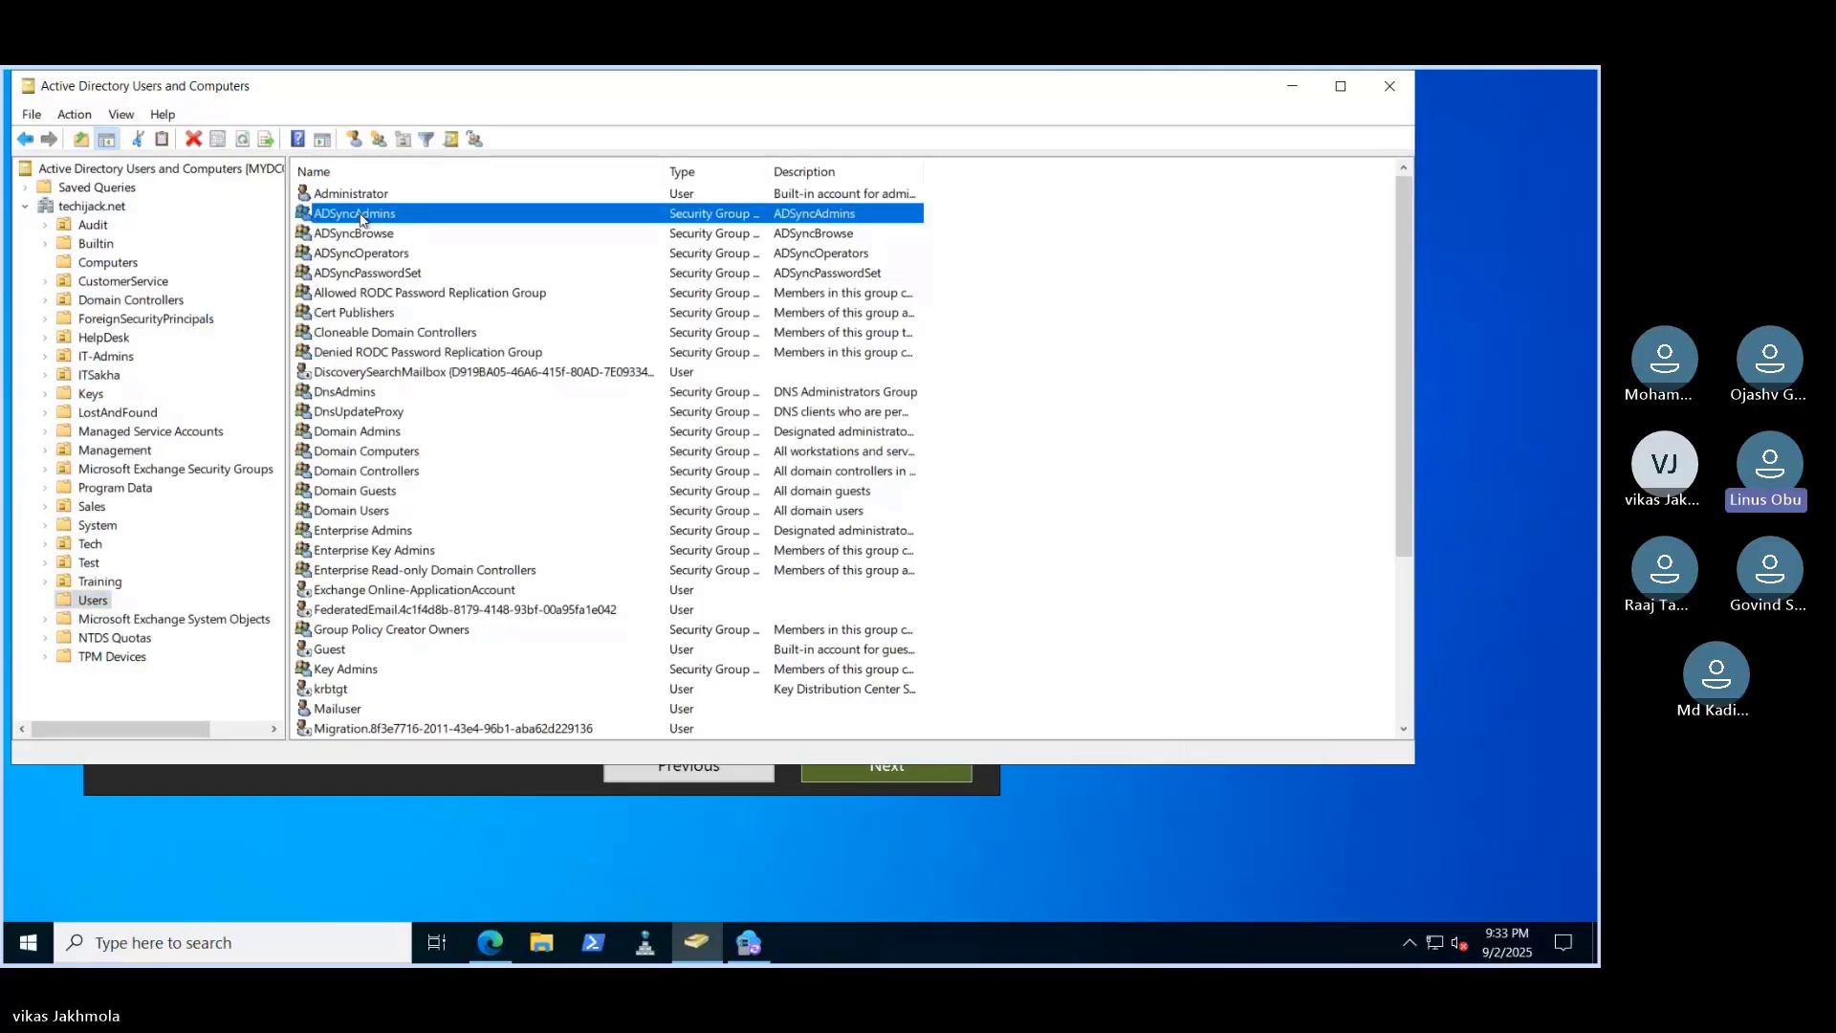
left_click(337, 289)
key("s")
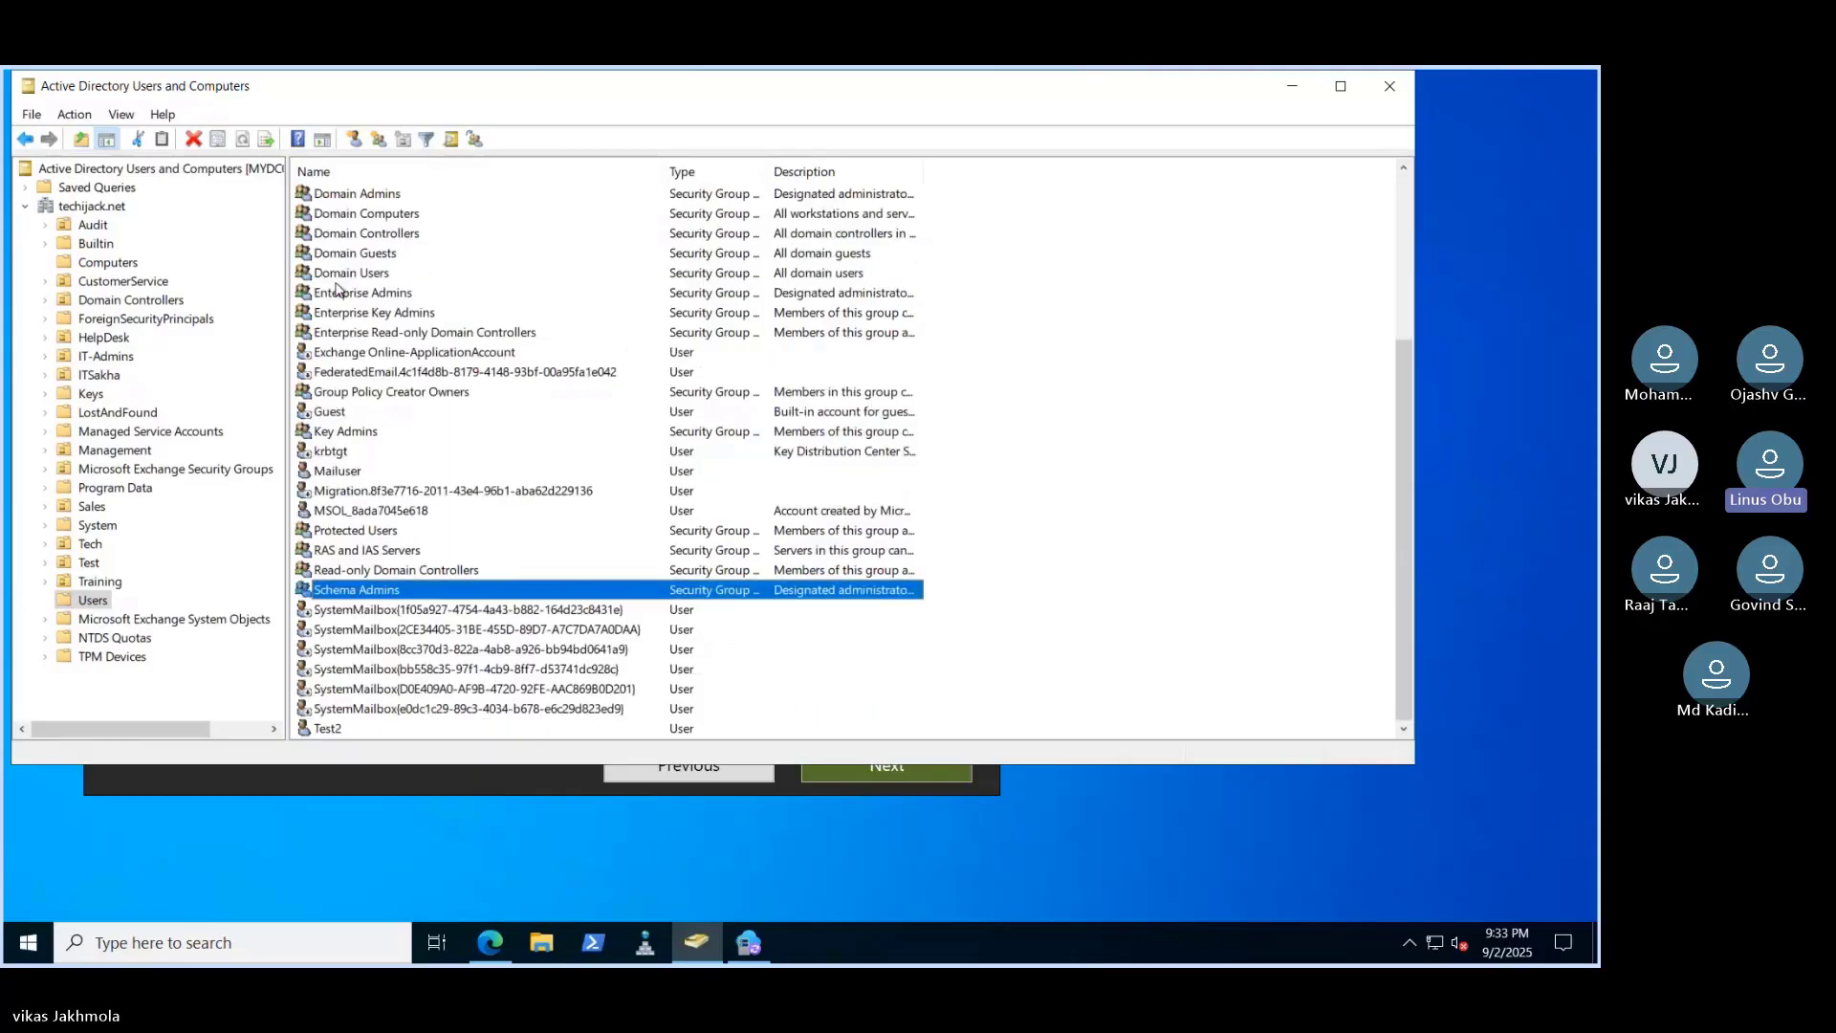
key("s")
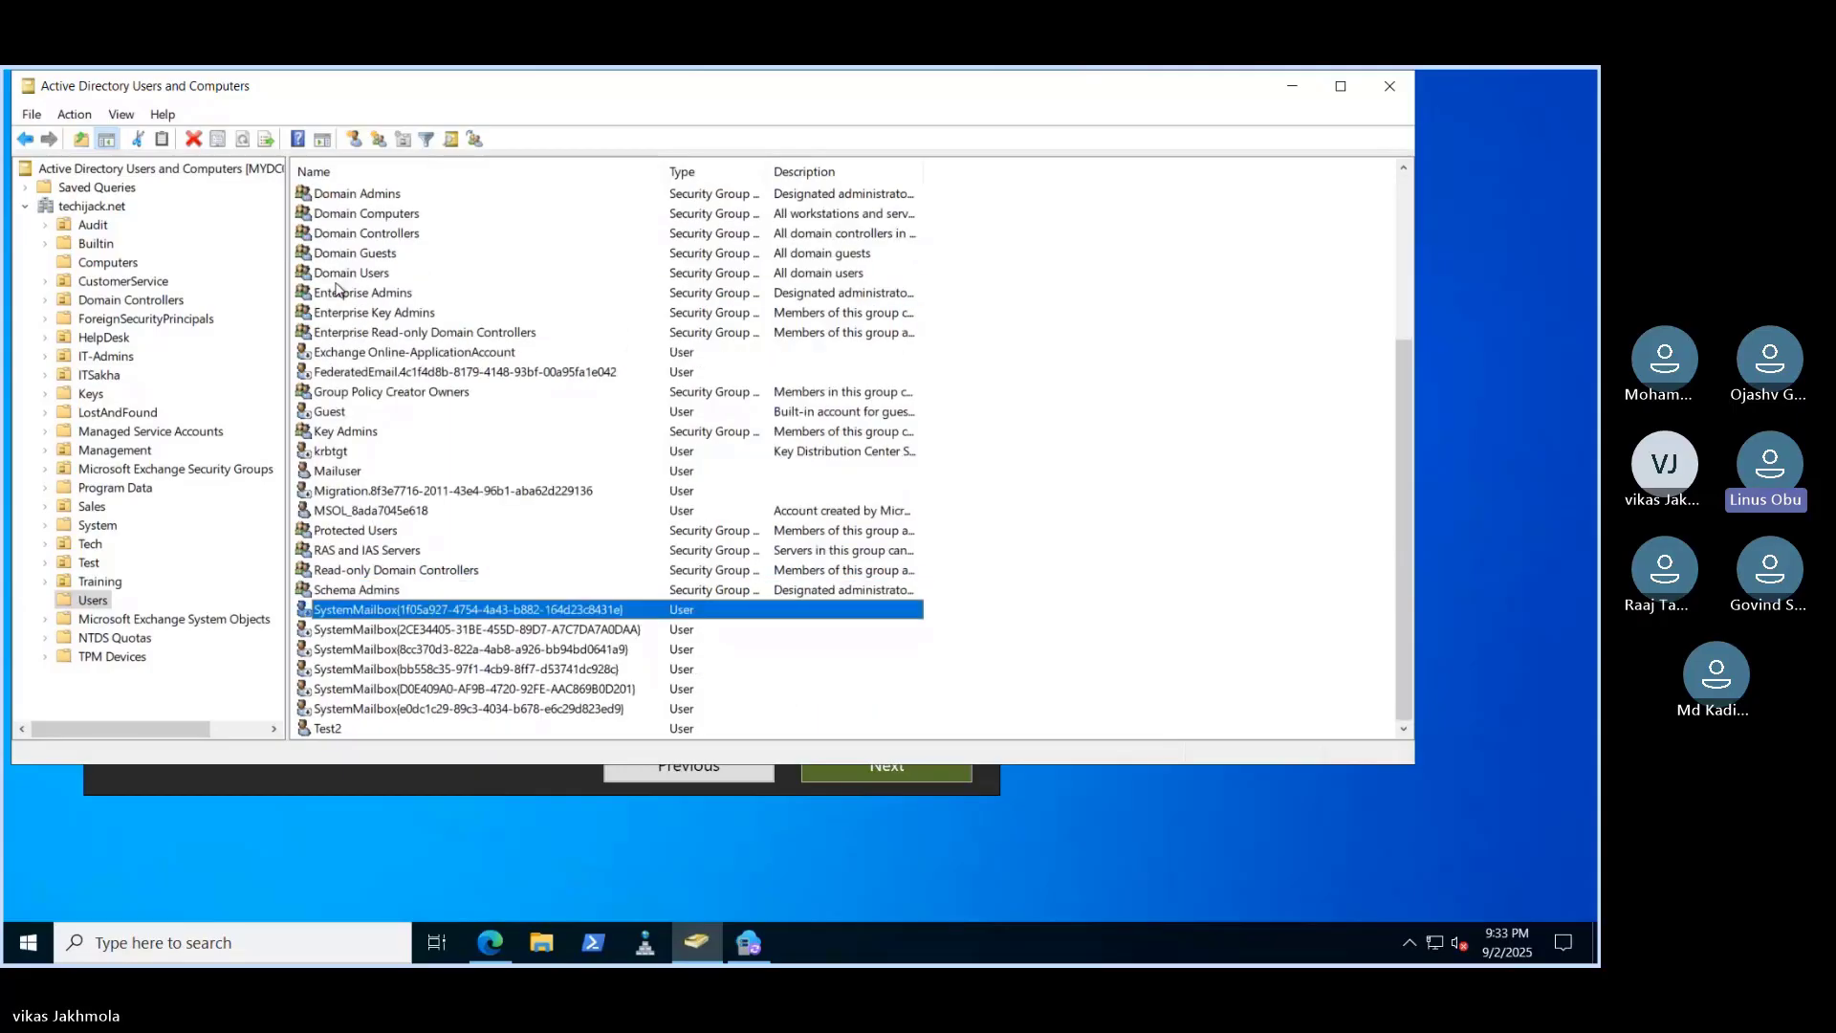
key("s")
key("s")
key("s")
key("s")
key("s")
key("s")
key("s")
key("s")
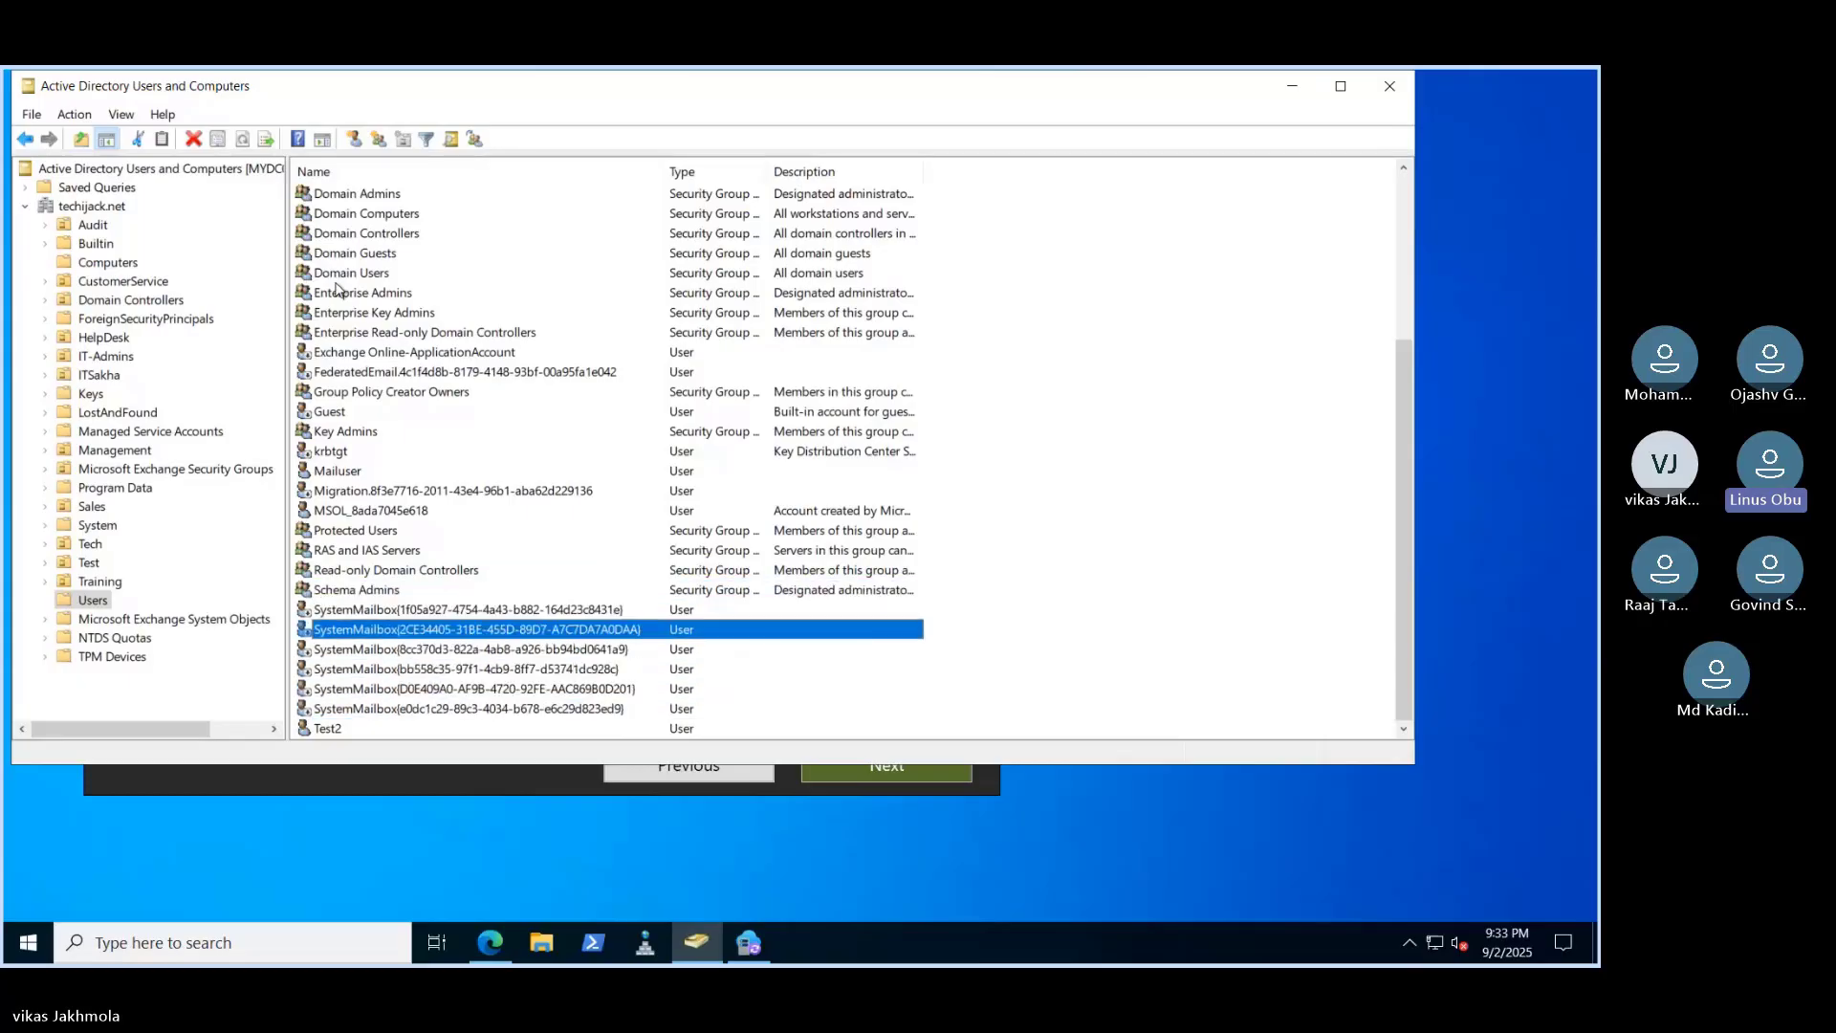
Widen the Description column to read the MSOL account's description, and close Active Directory Users and Computers
left_click(357, 513)
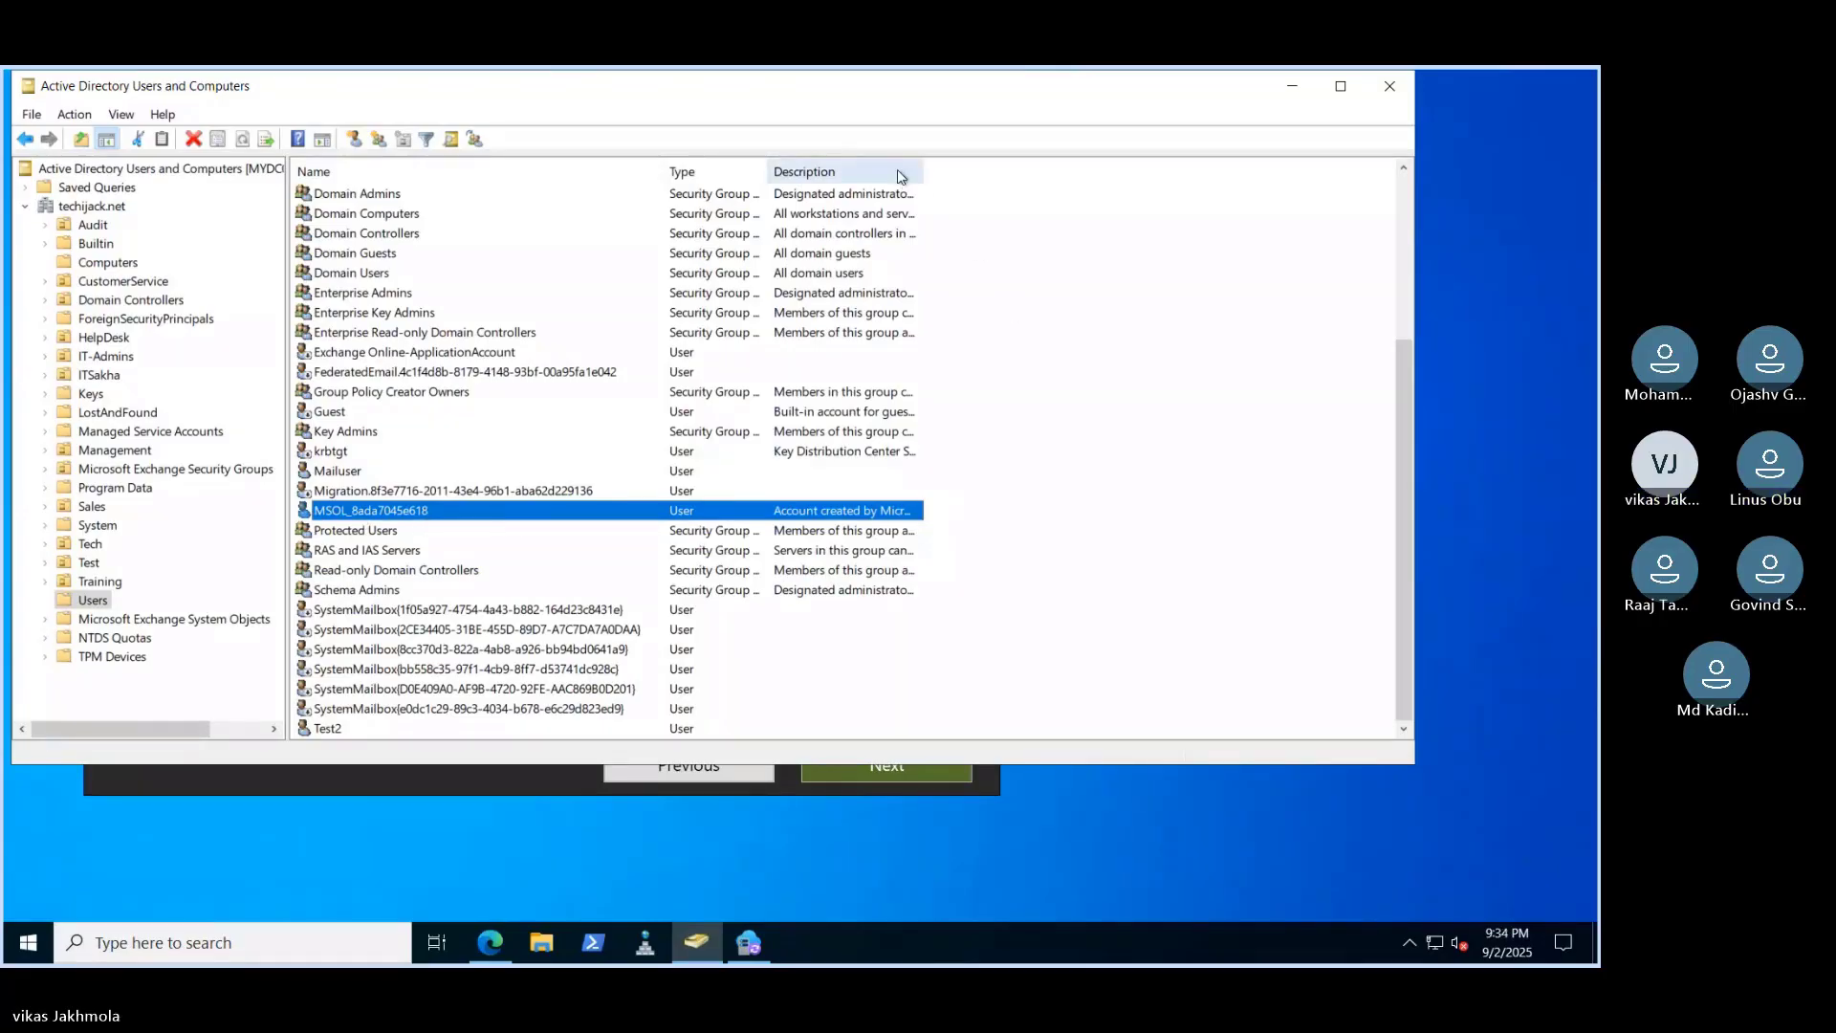
left_click_drag(922, 173, 1291, 160)
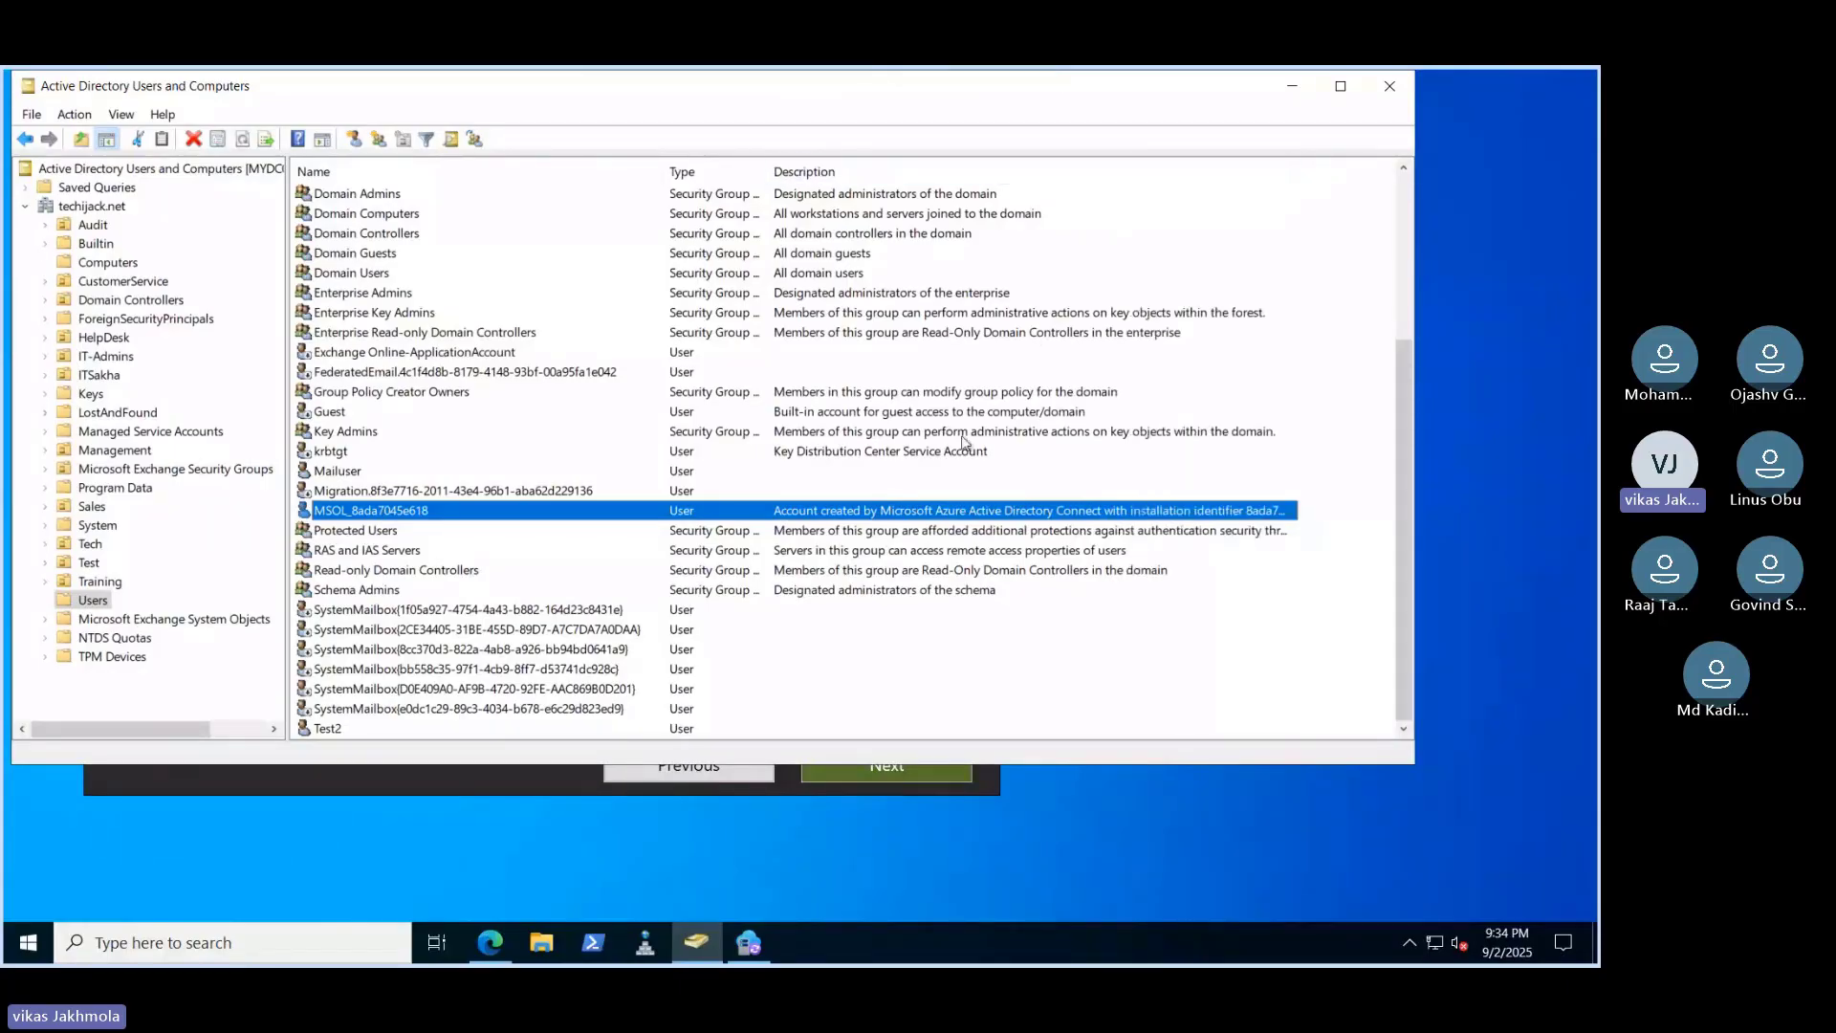
left_click(806, 513)
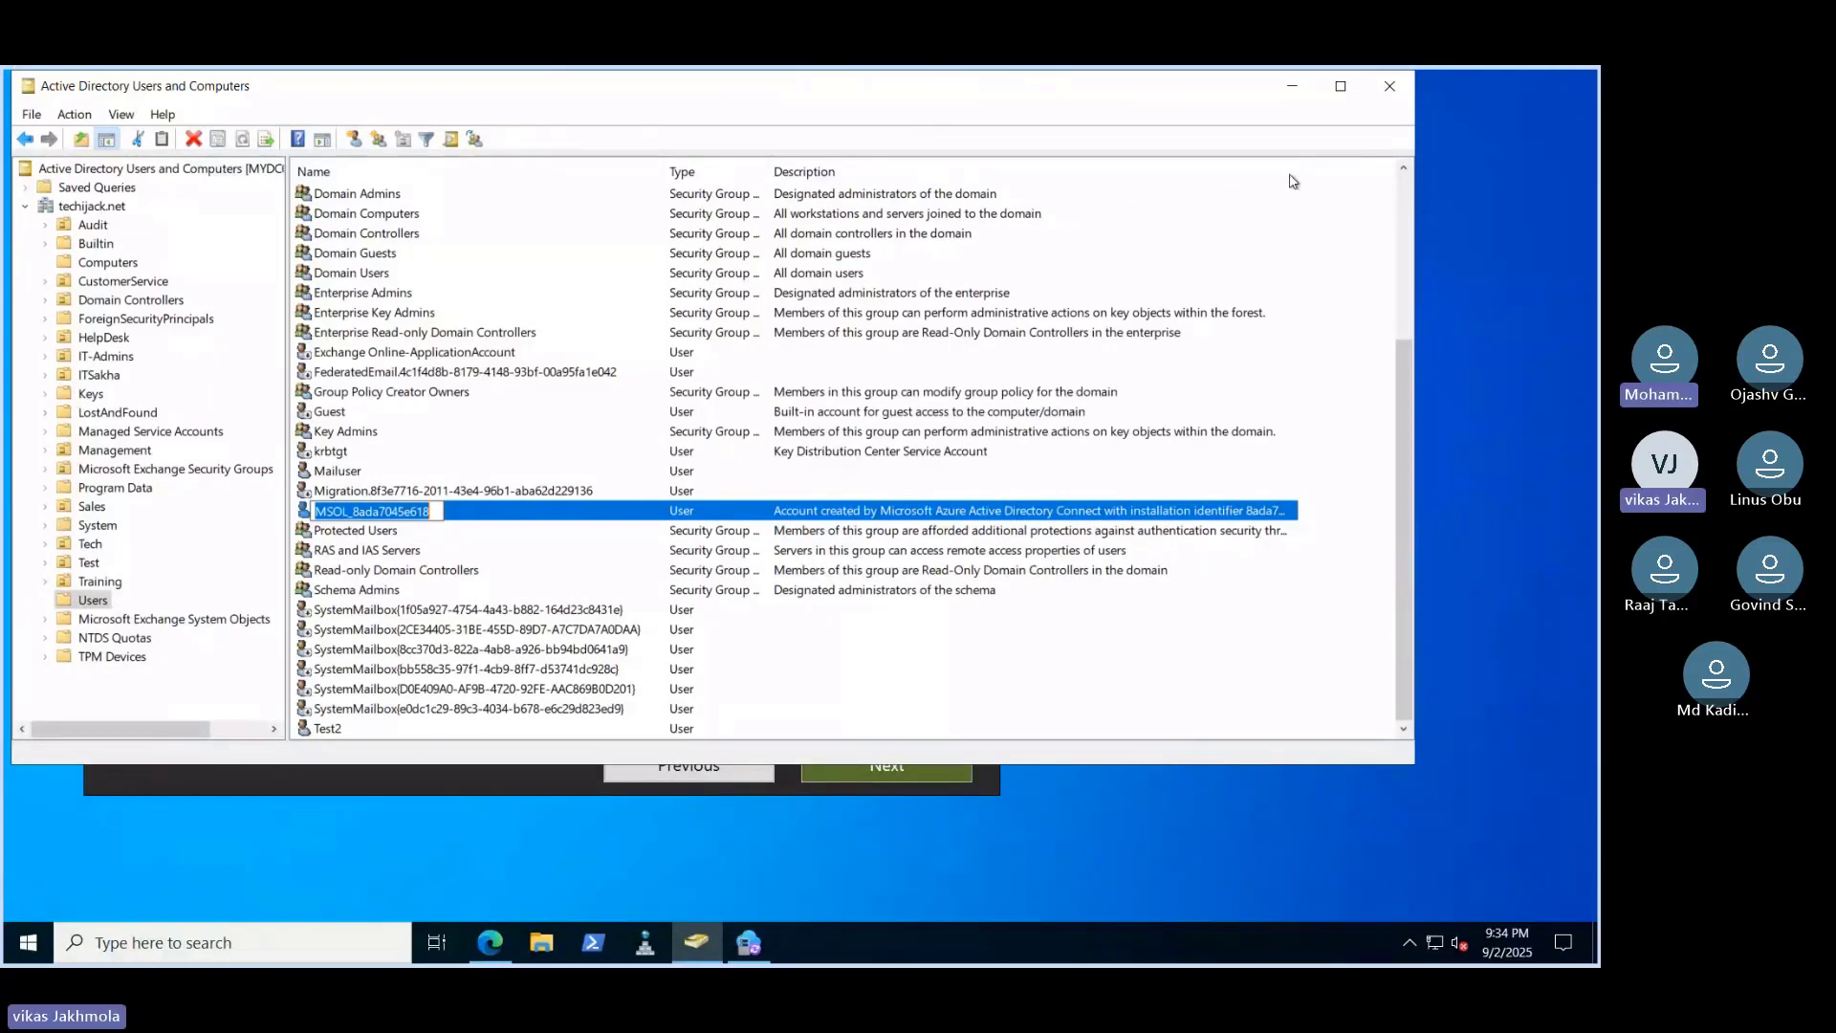
left_click_drag(1298, 170, 1438, 165)
left_click(1389, 86)
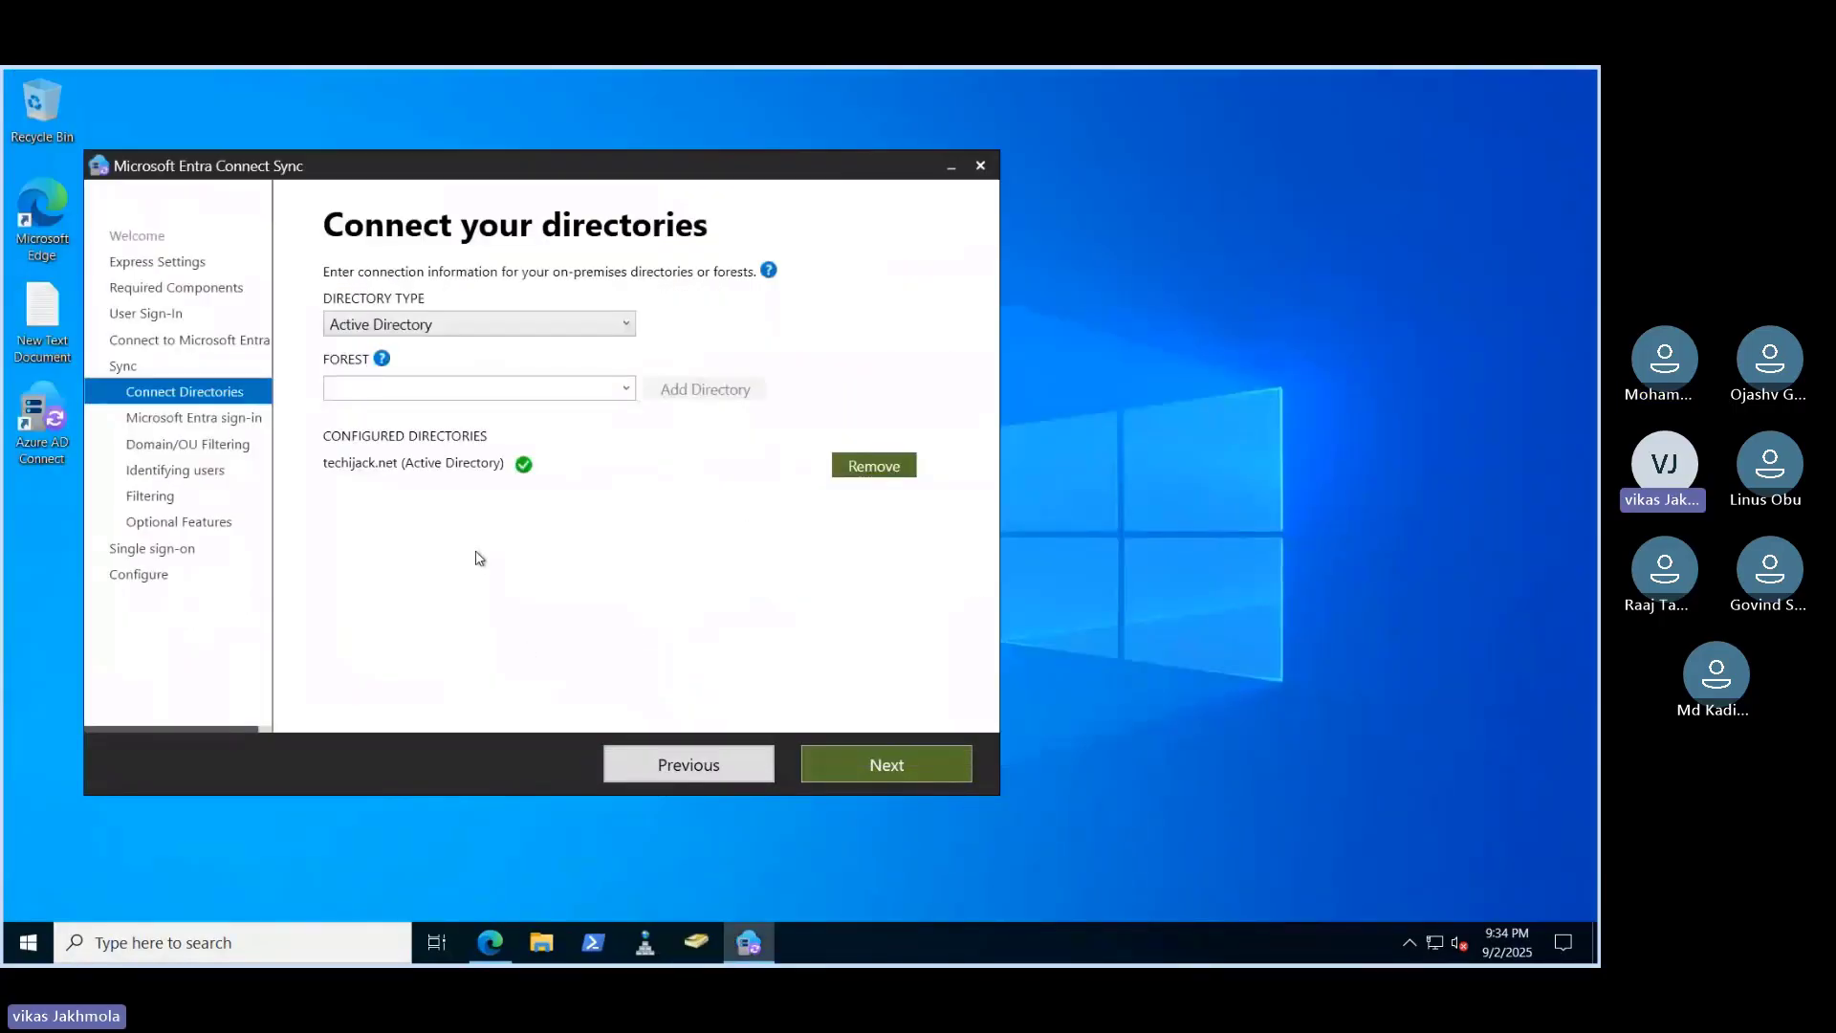
Accept the configured directory, keep userPrincipalName as the Entra ID username, and continue without matching all UPN suffixes to verified domains
left_click(860, 765)
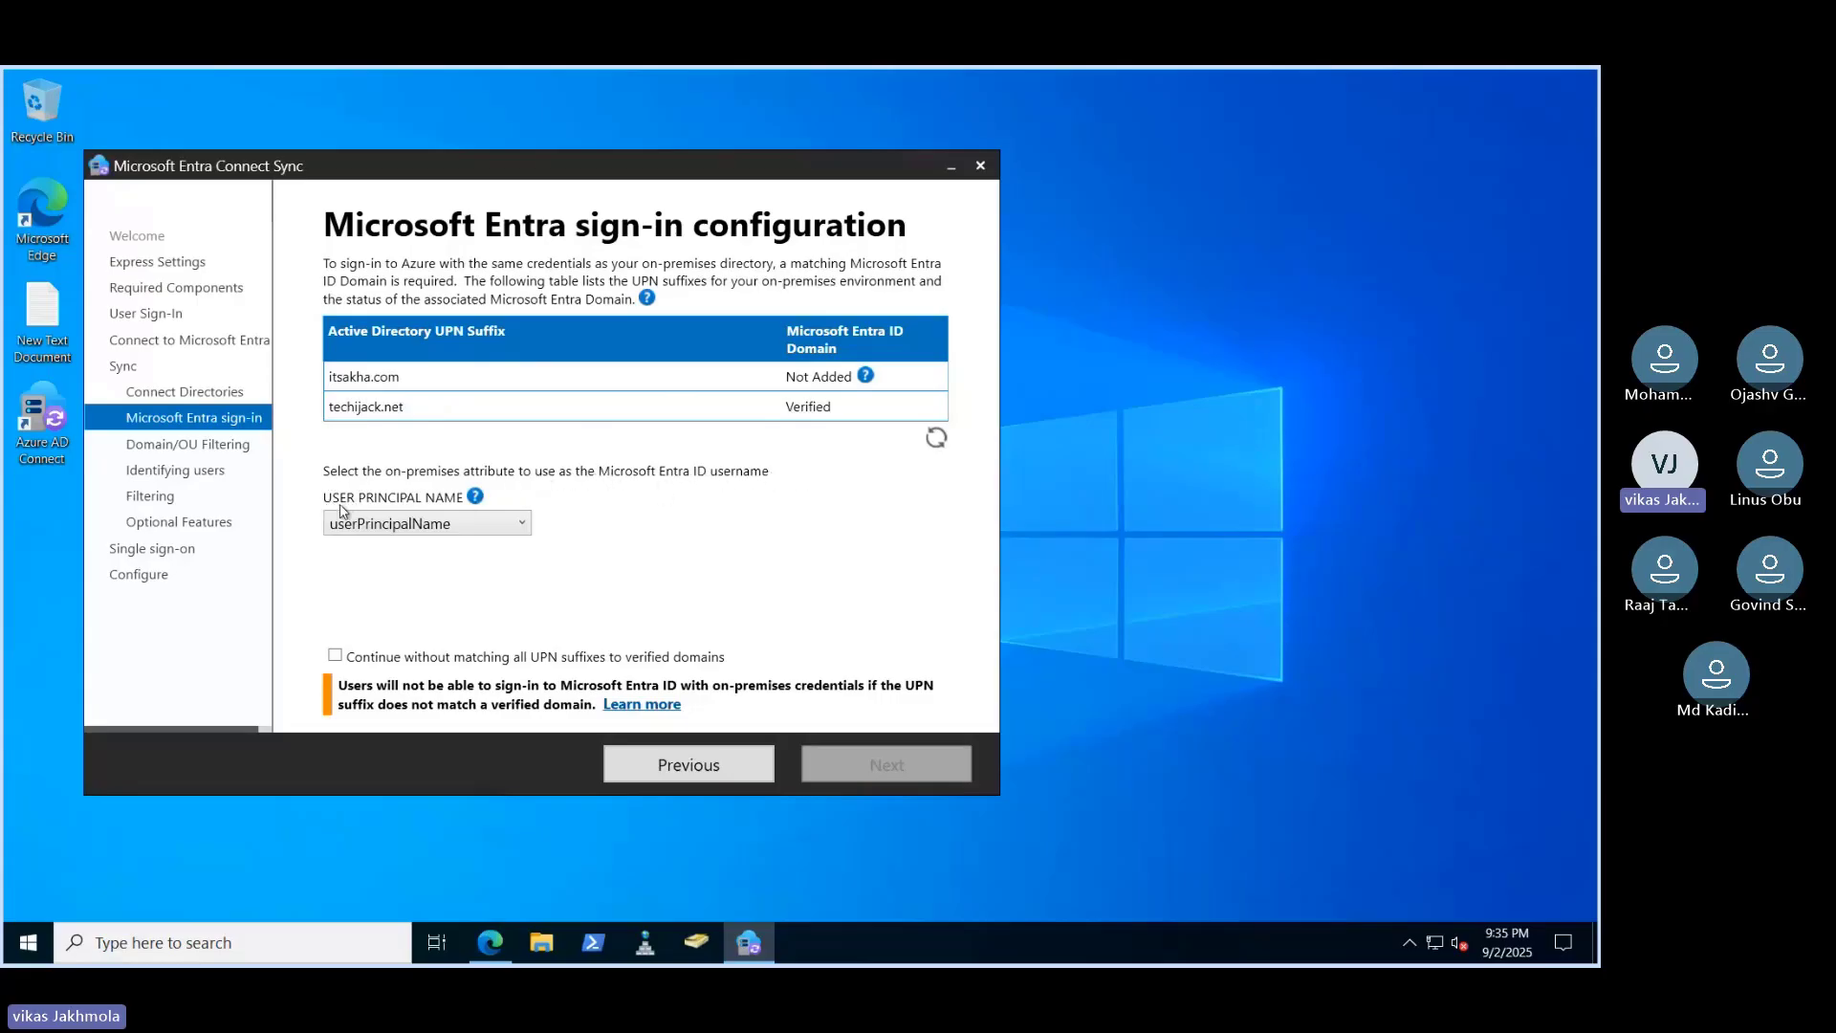
left_click(520, 526)
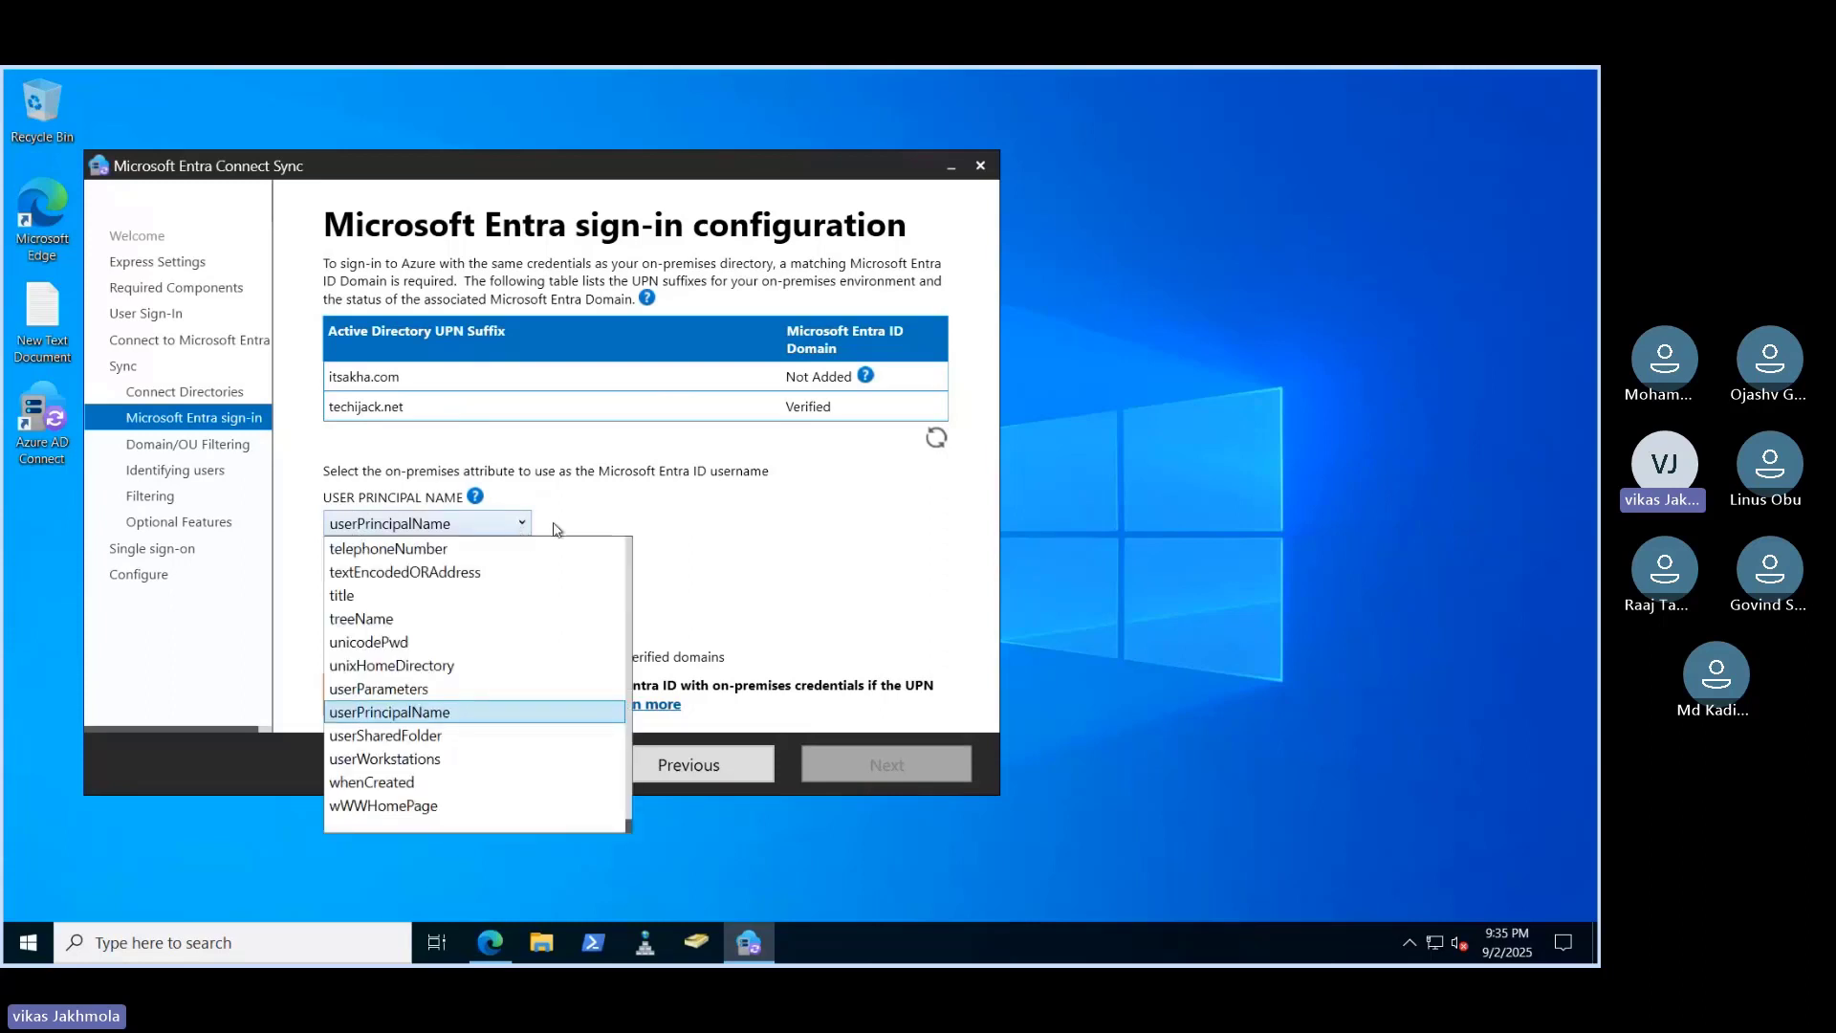
left_click(700, 508)
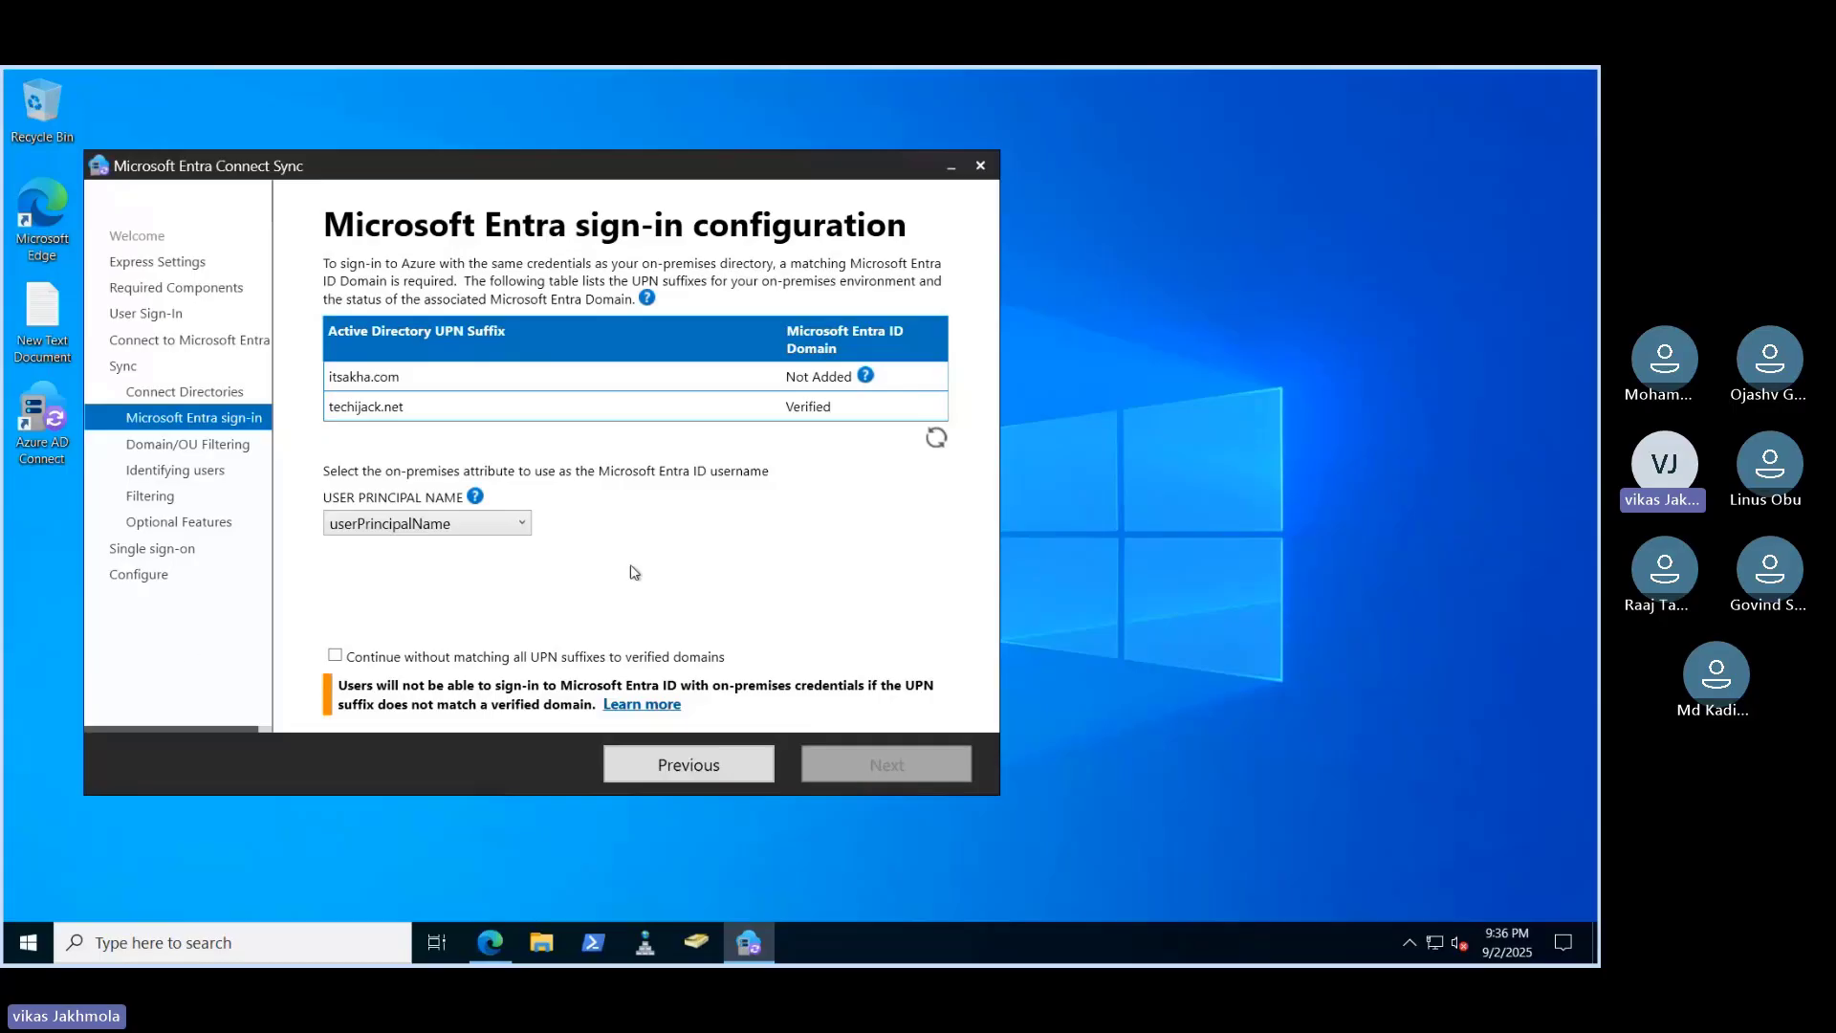
left_click(334, 657)
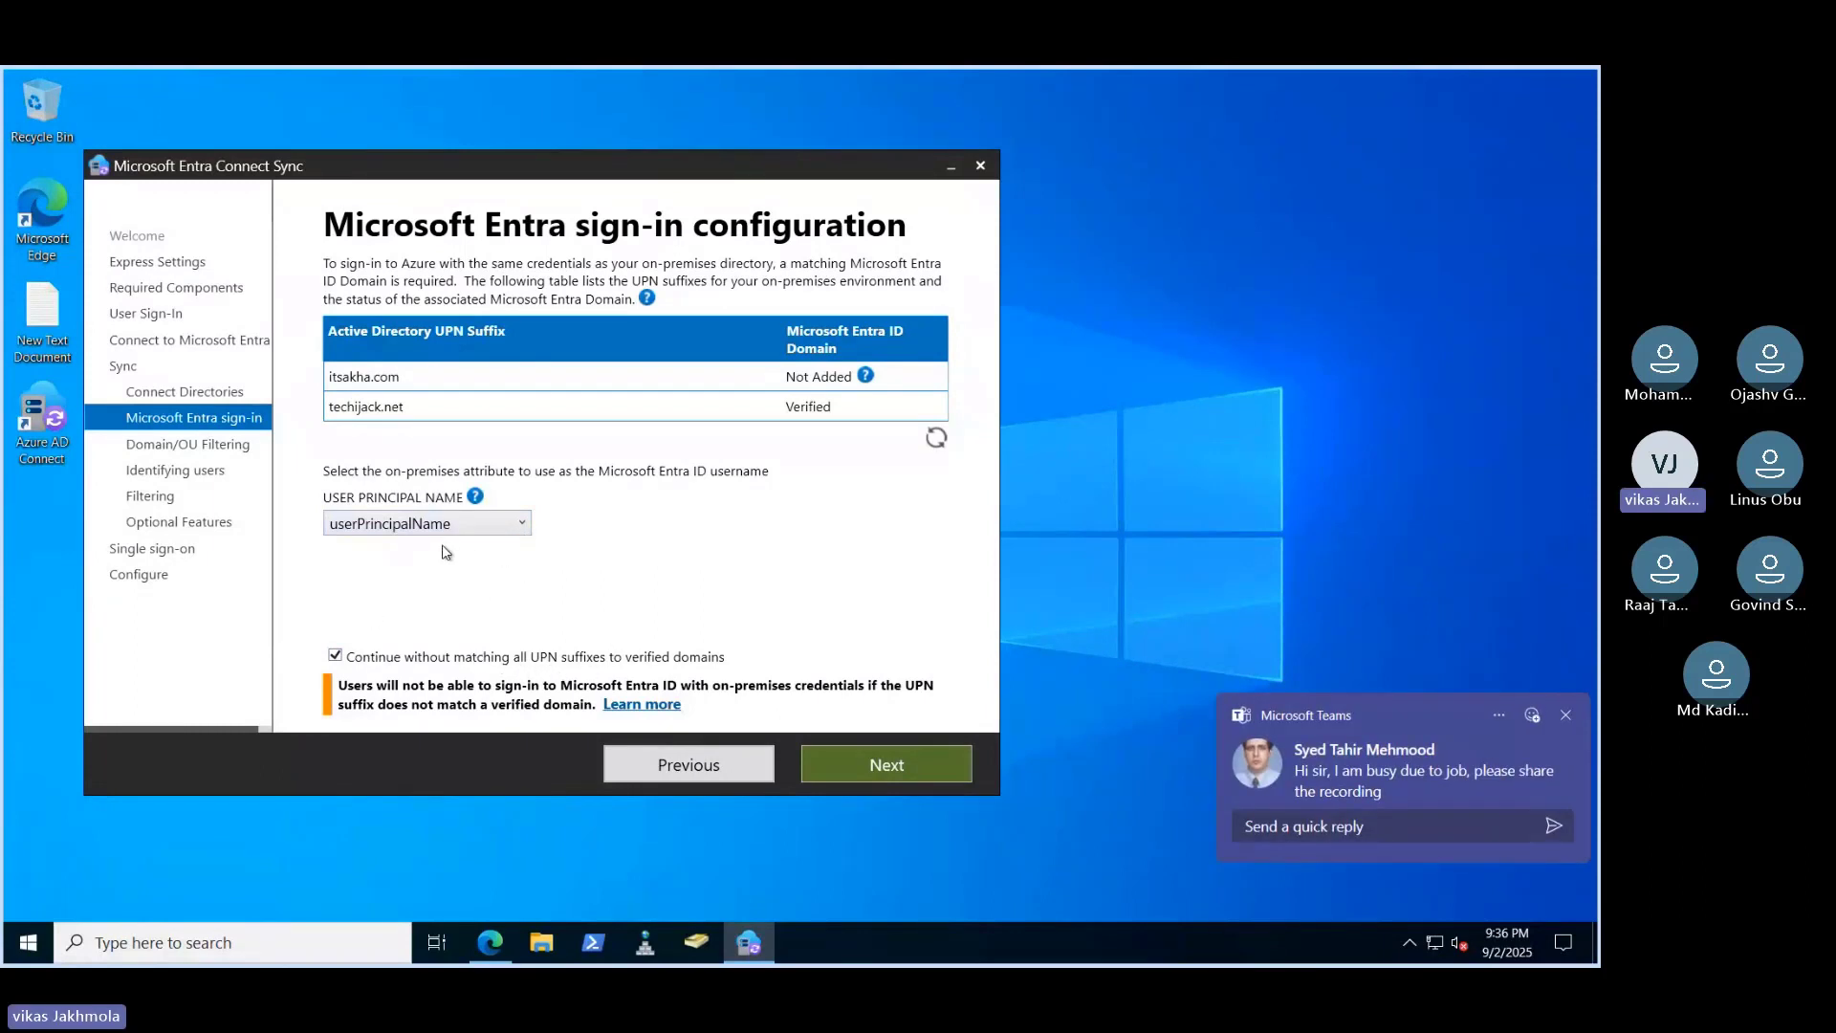
left_click(841, 756)
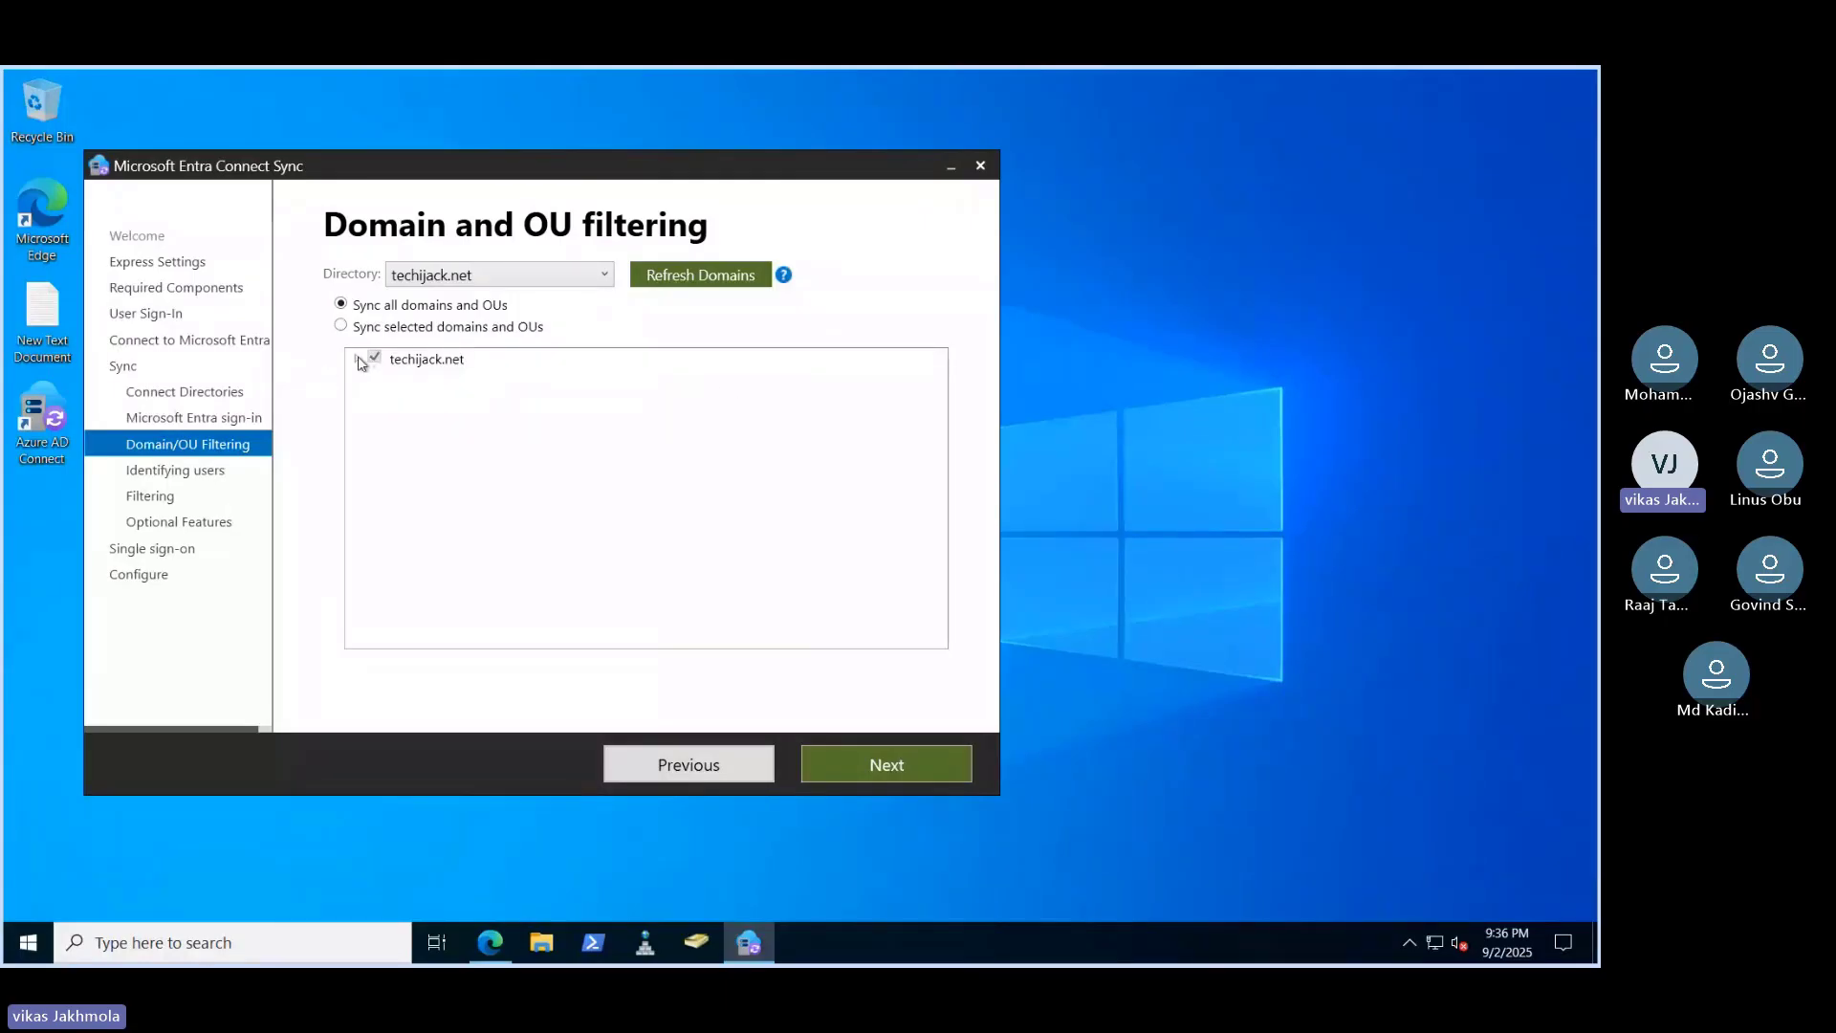
Limit synchronization to selected domains and OUs, and deselect techijack.net together with all of its OUs
left_click(526, 278)
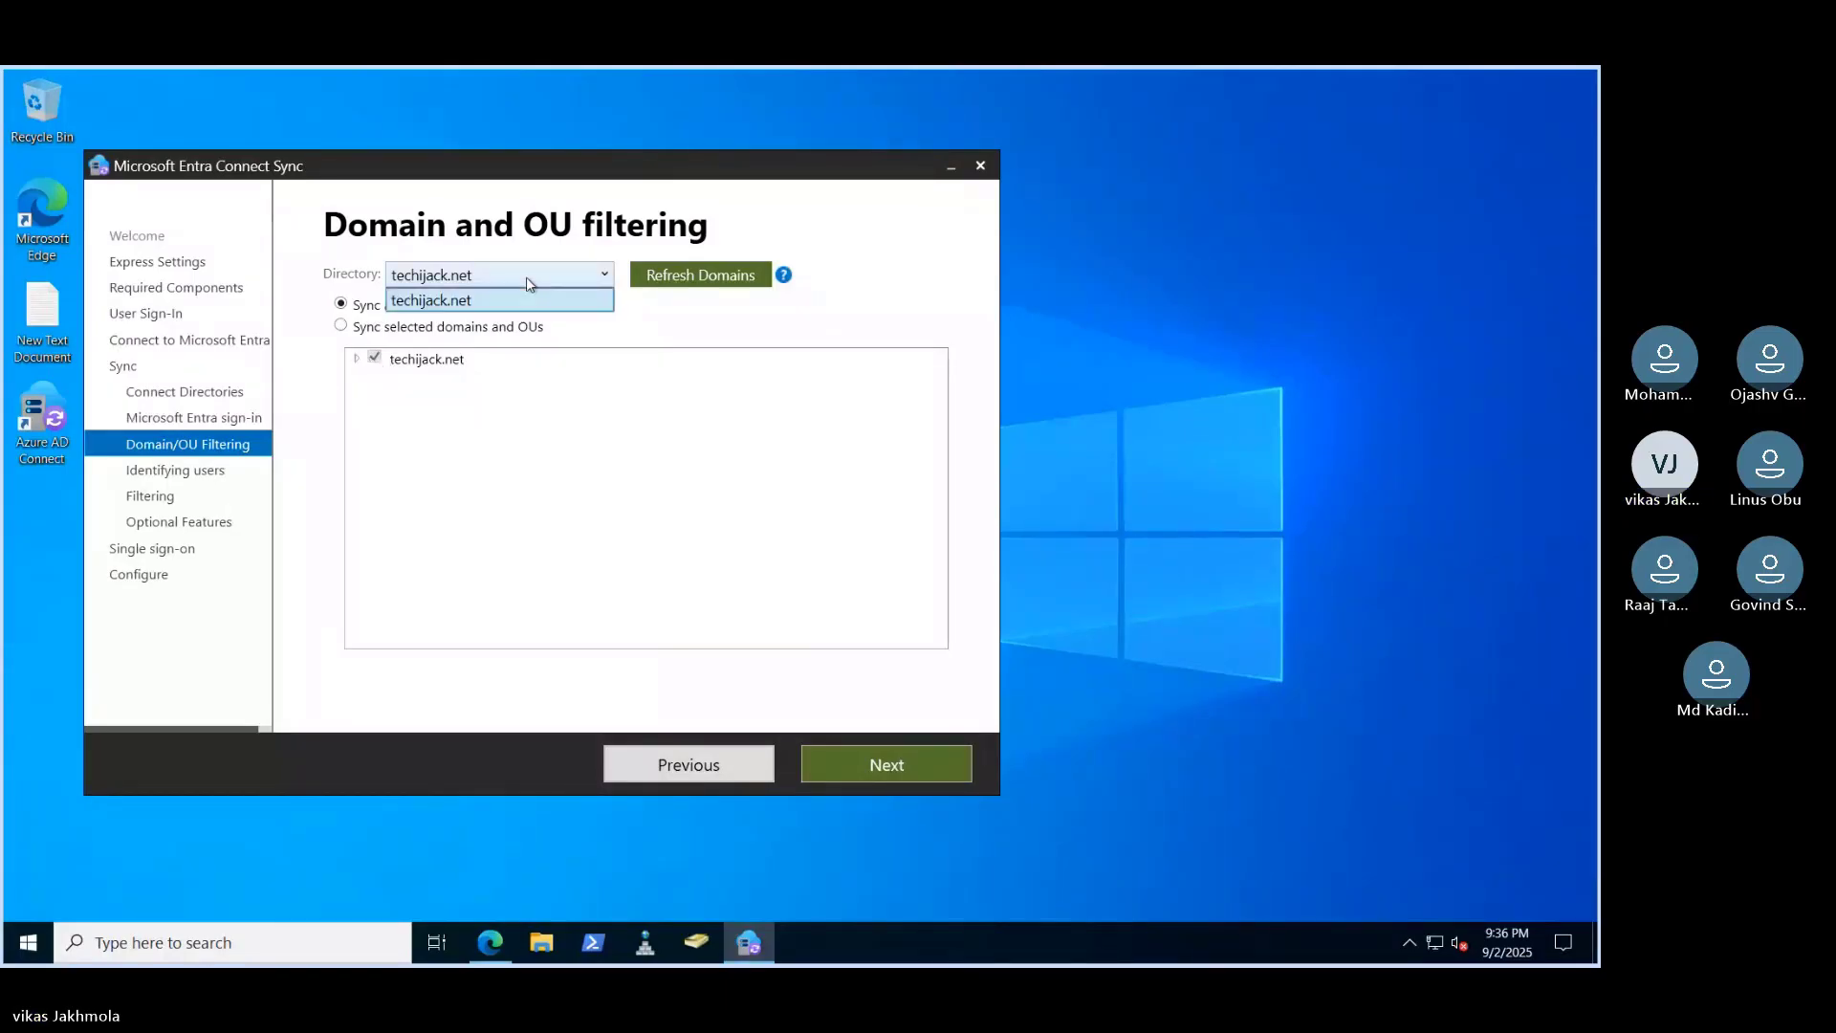
left_click(526, 277)
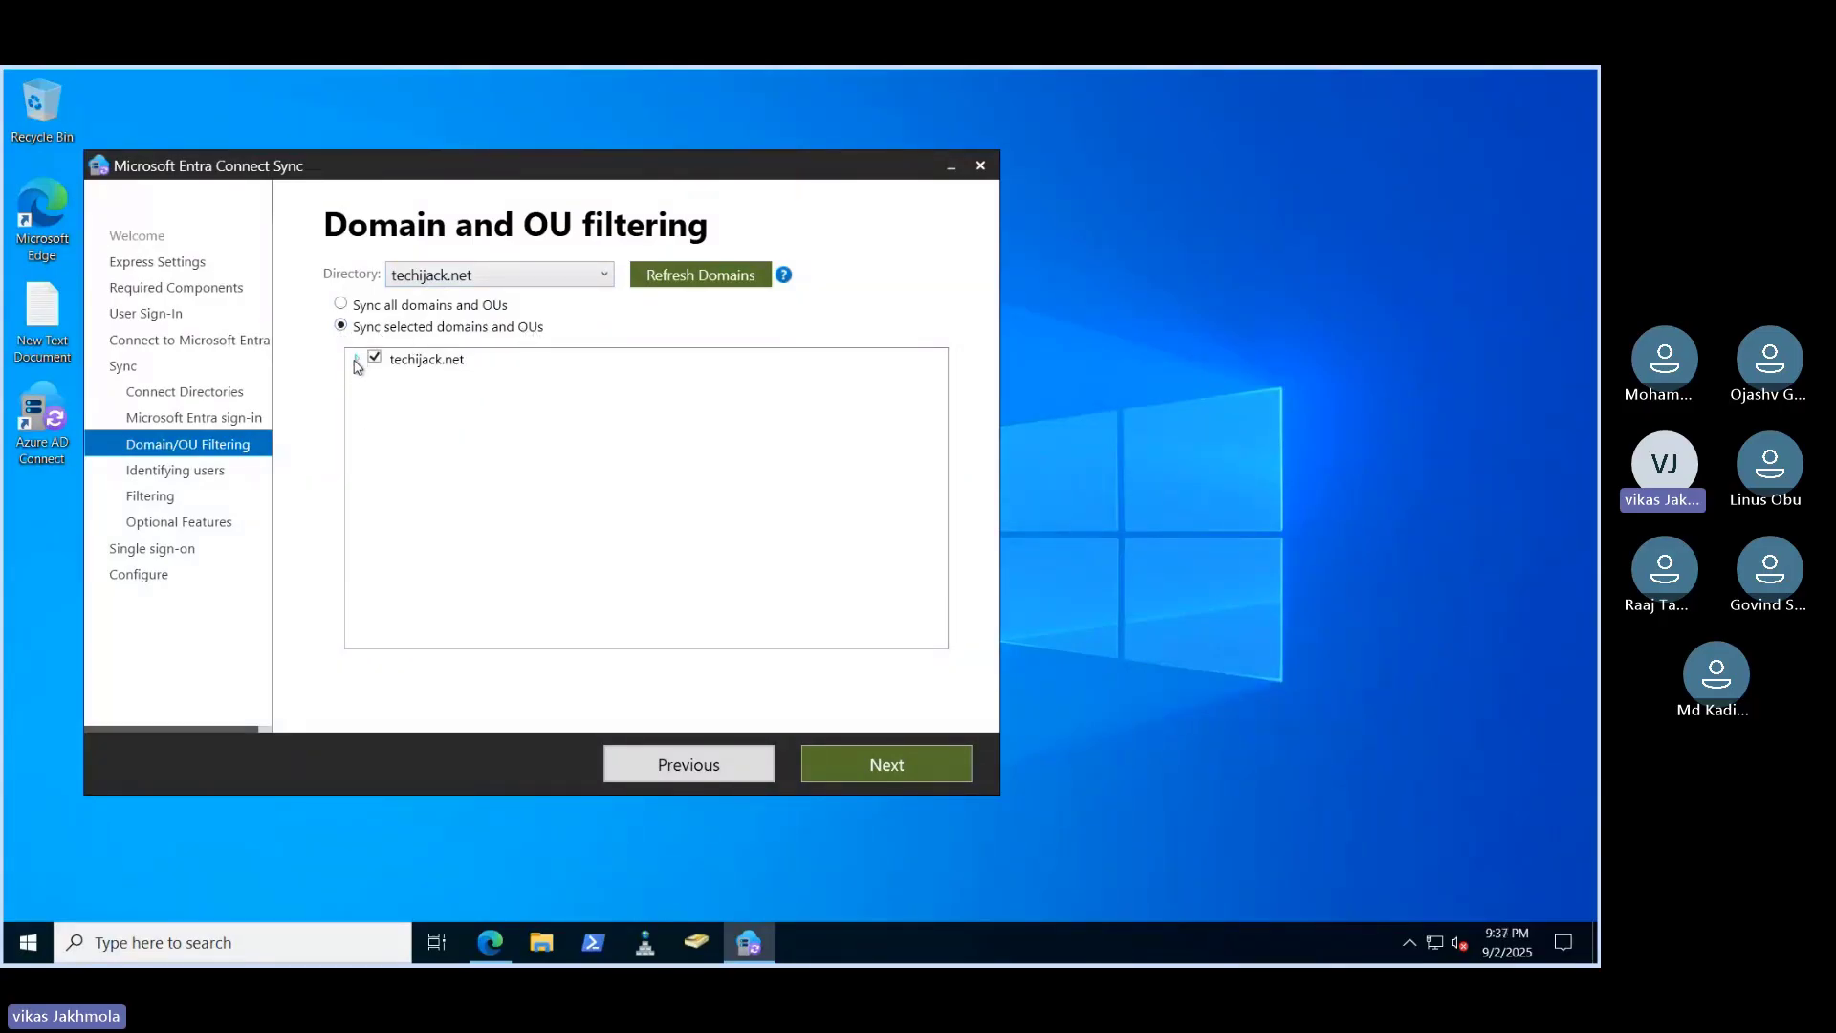
left_click(356, 362)
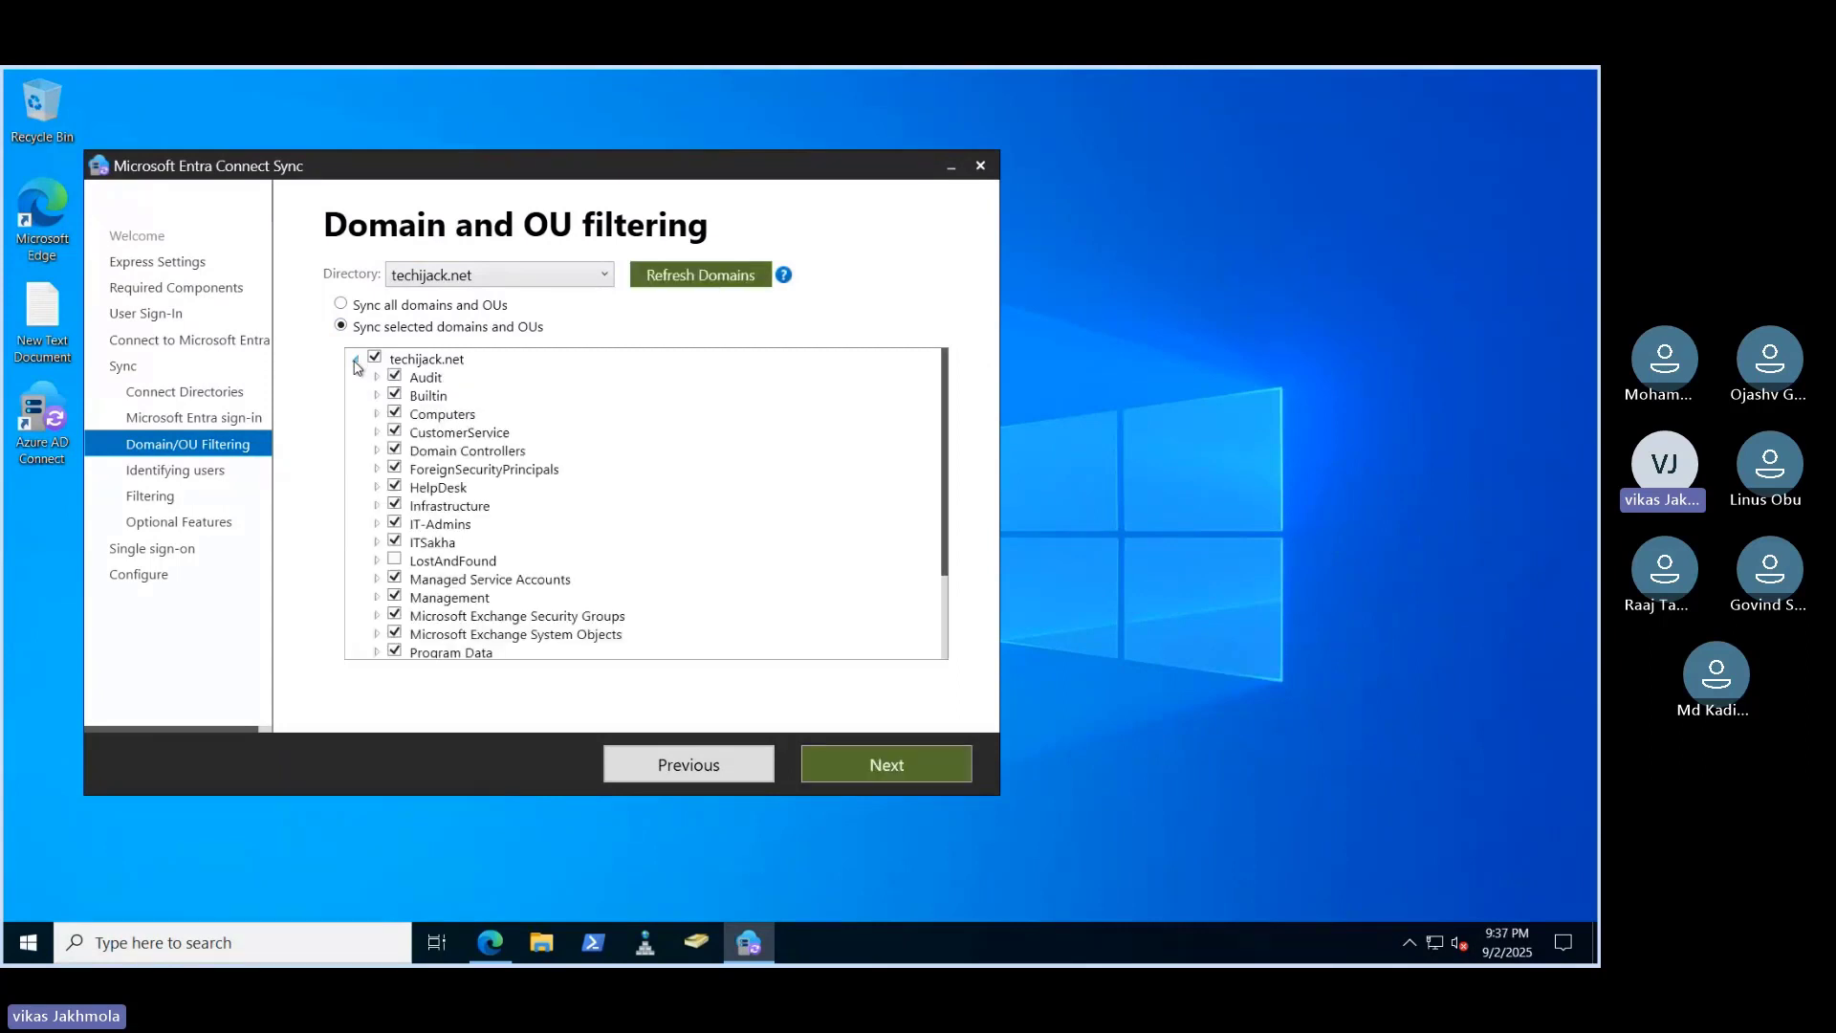
left_click(378, 542)
left_click(393, 541)
scroll(452, 534, "down", 2)
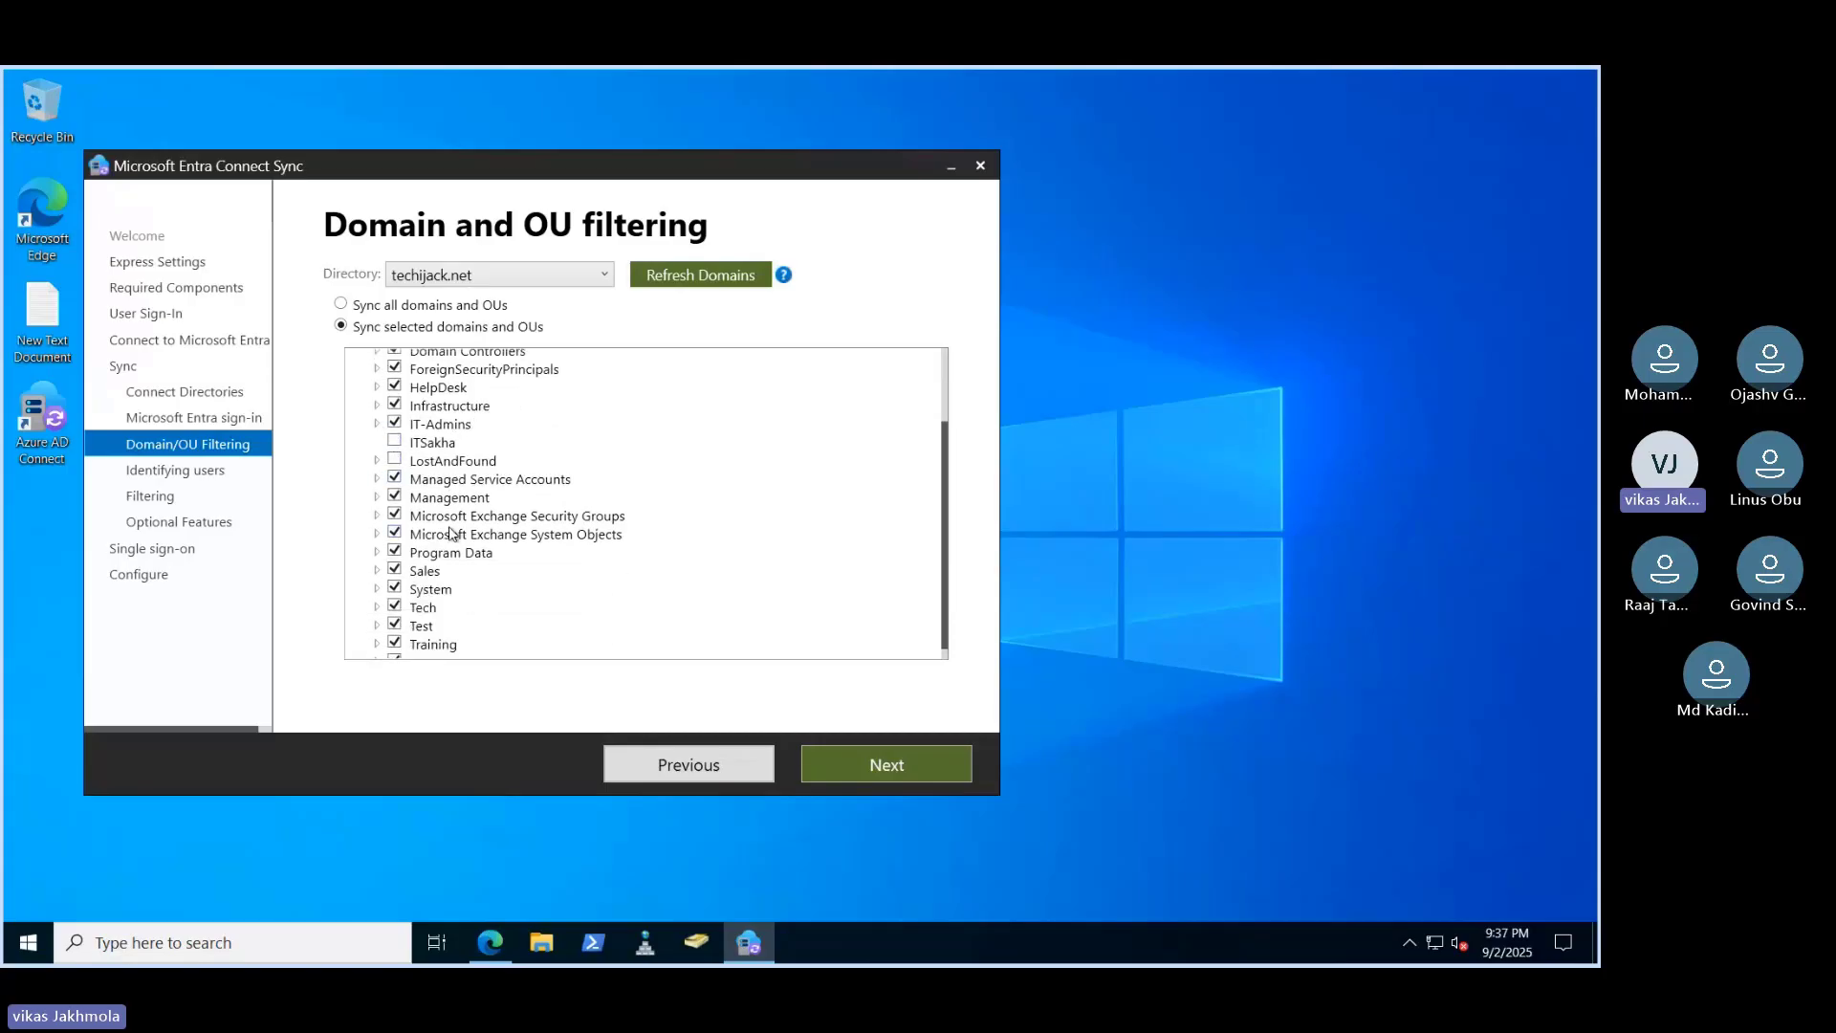
scroll(453, 531, "up", 3)
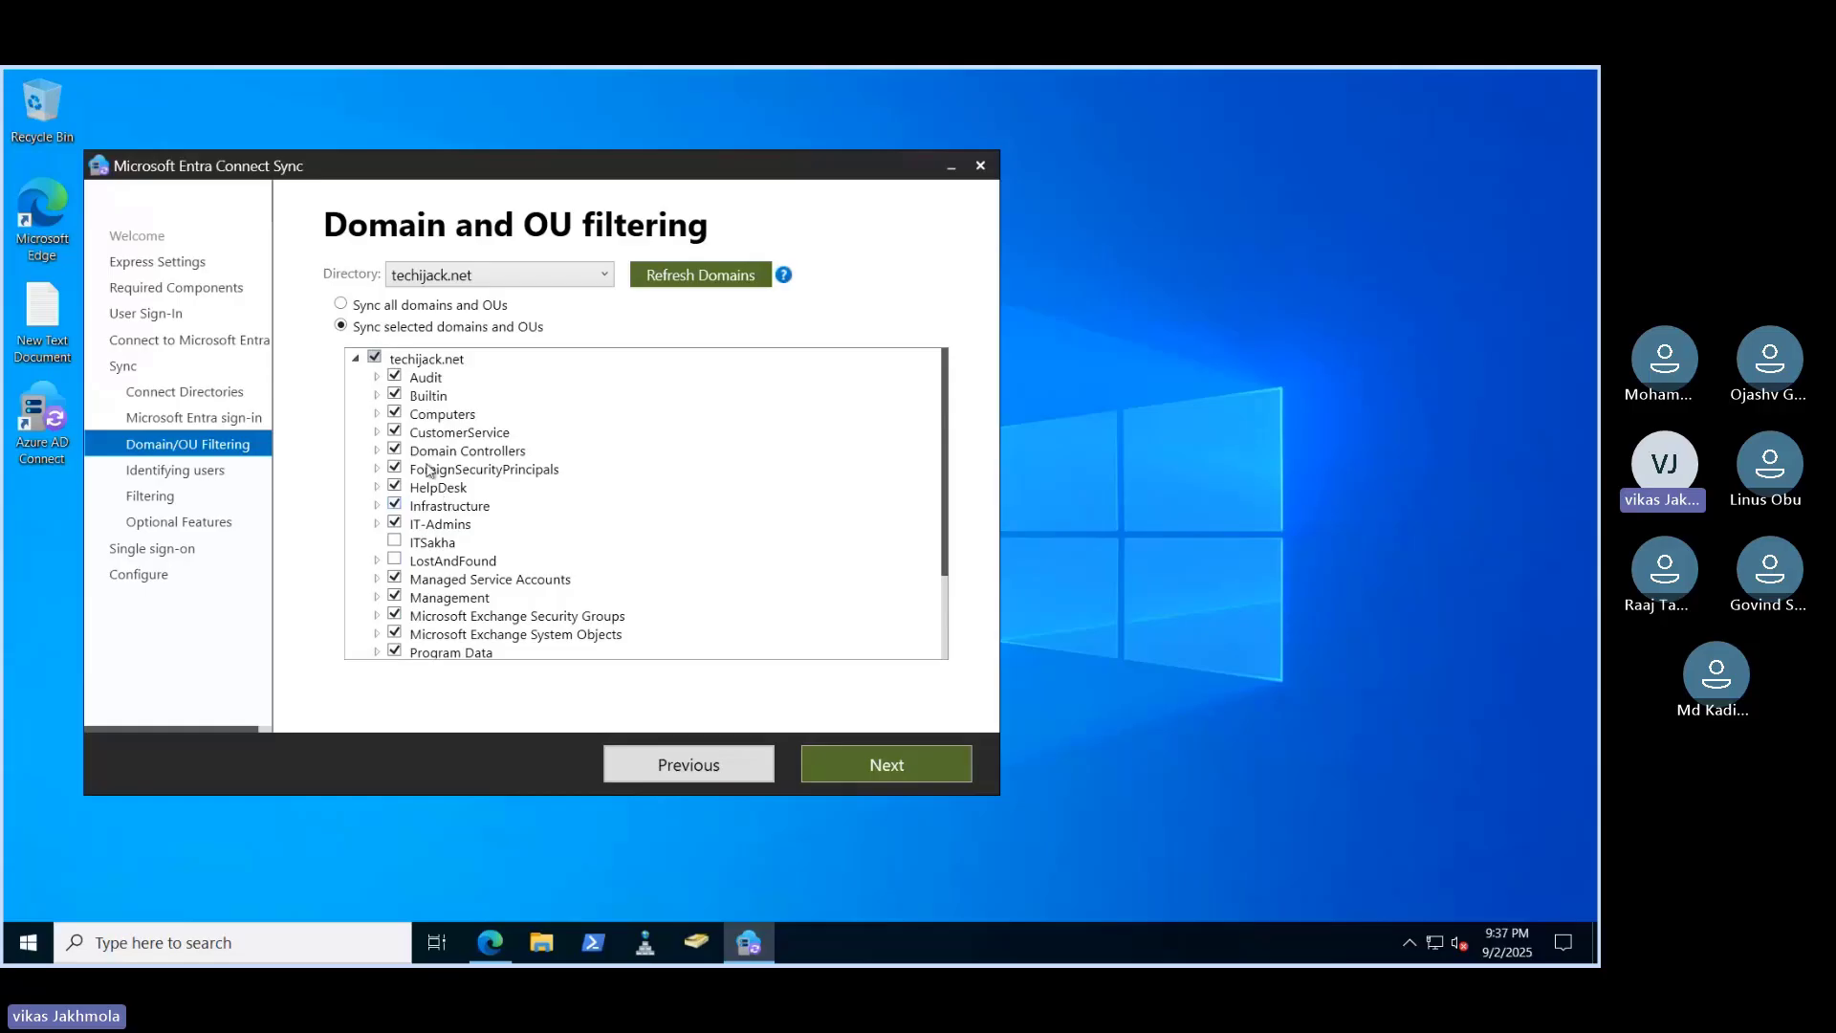
left_click(374, 359)
scroll(481, 512, "down", 1)
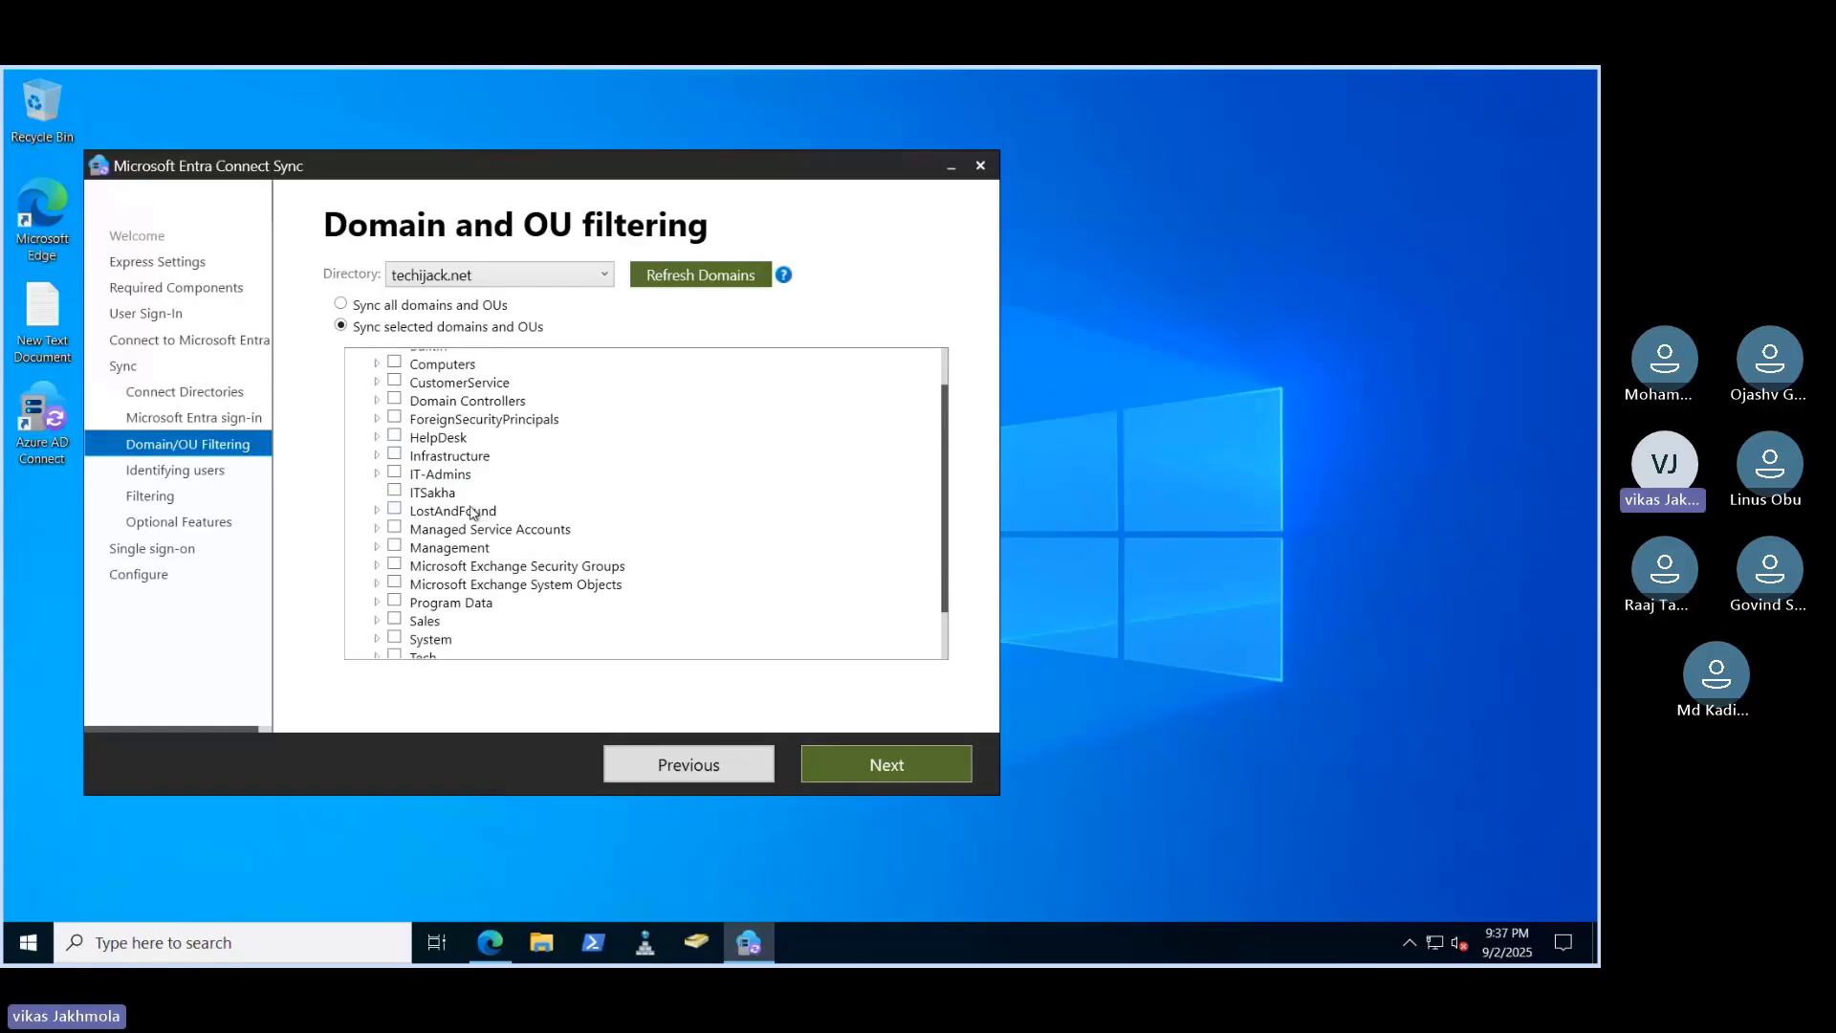
Select only the IT-Admins, Management and Tech OUs of techijack.net for synchronization, review the selection, and continue
left_click(397, 475)
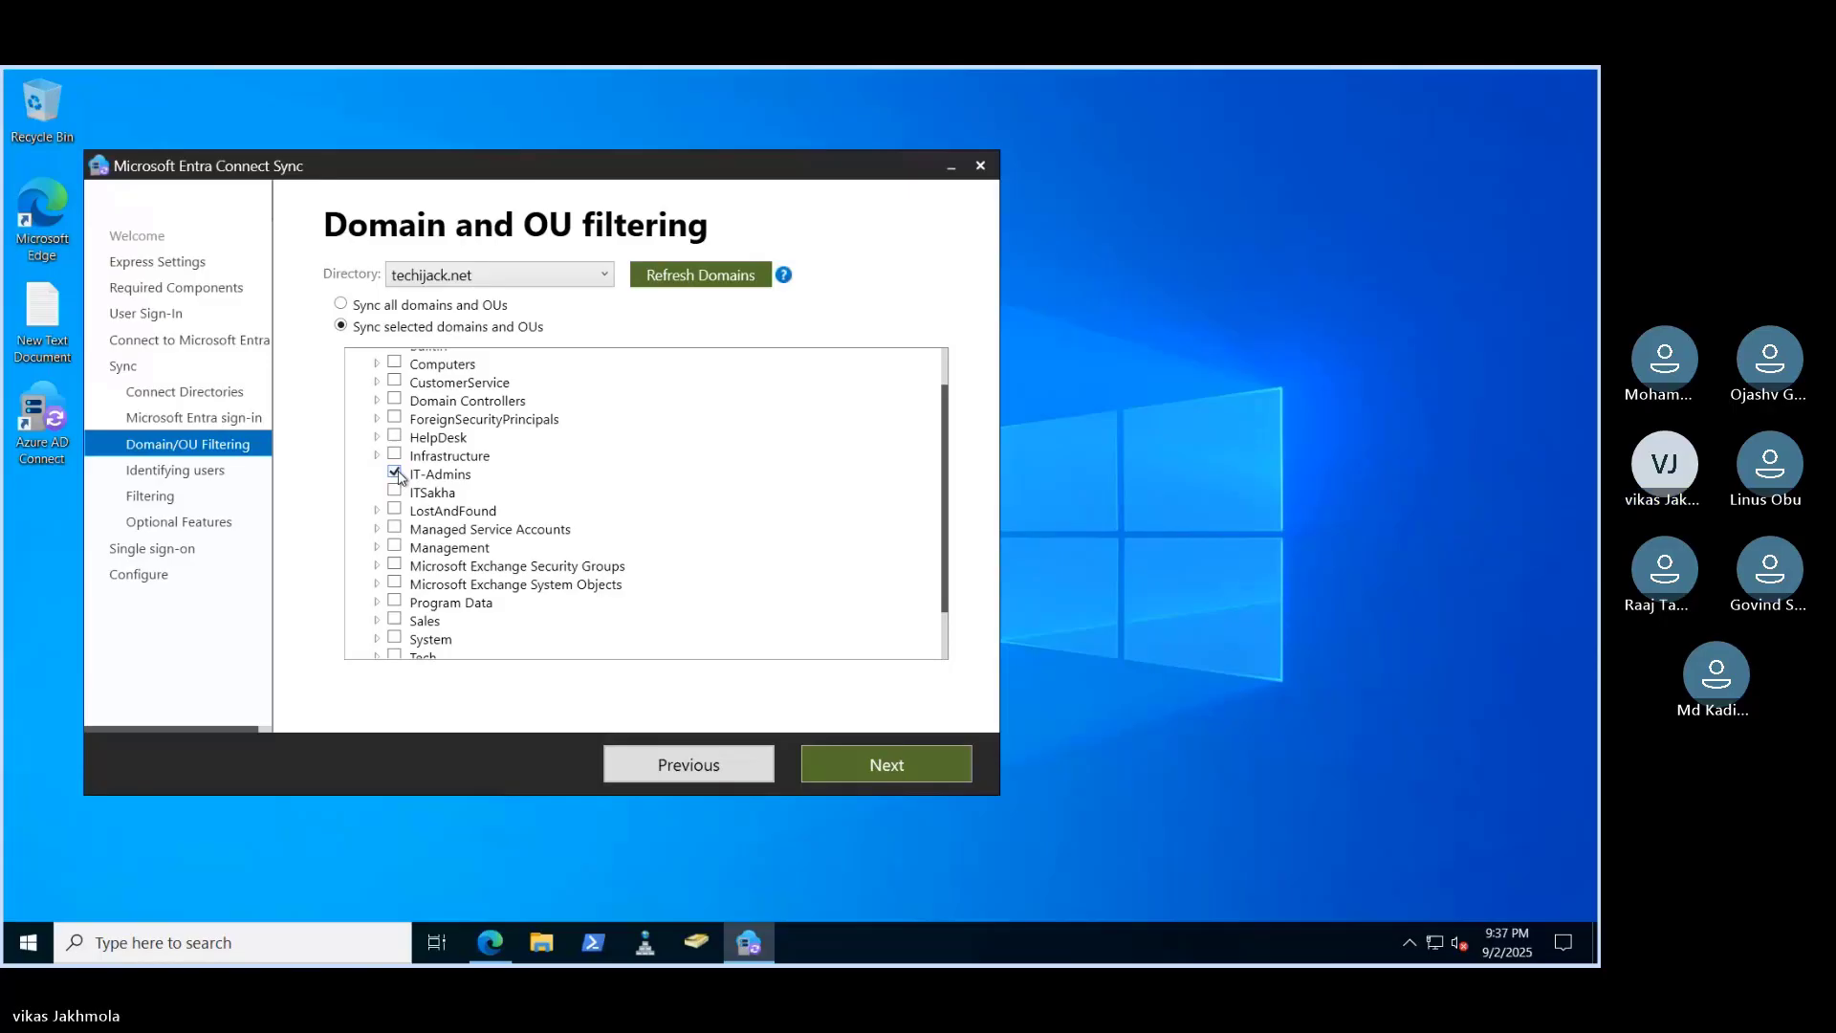
scroll(398, 479, "down", 1)
scroll(399, 478, "down", 1)
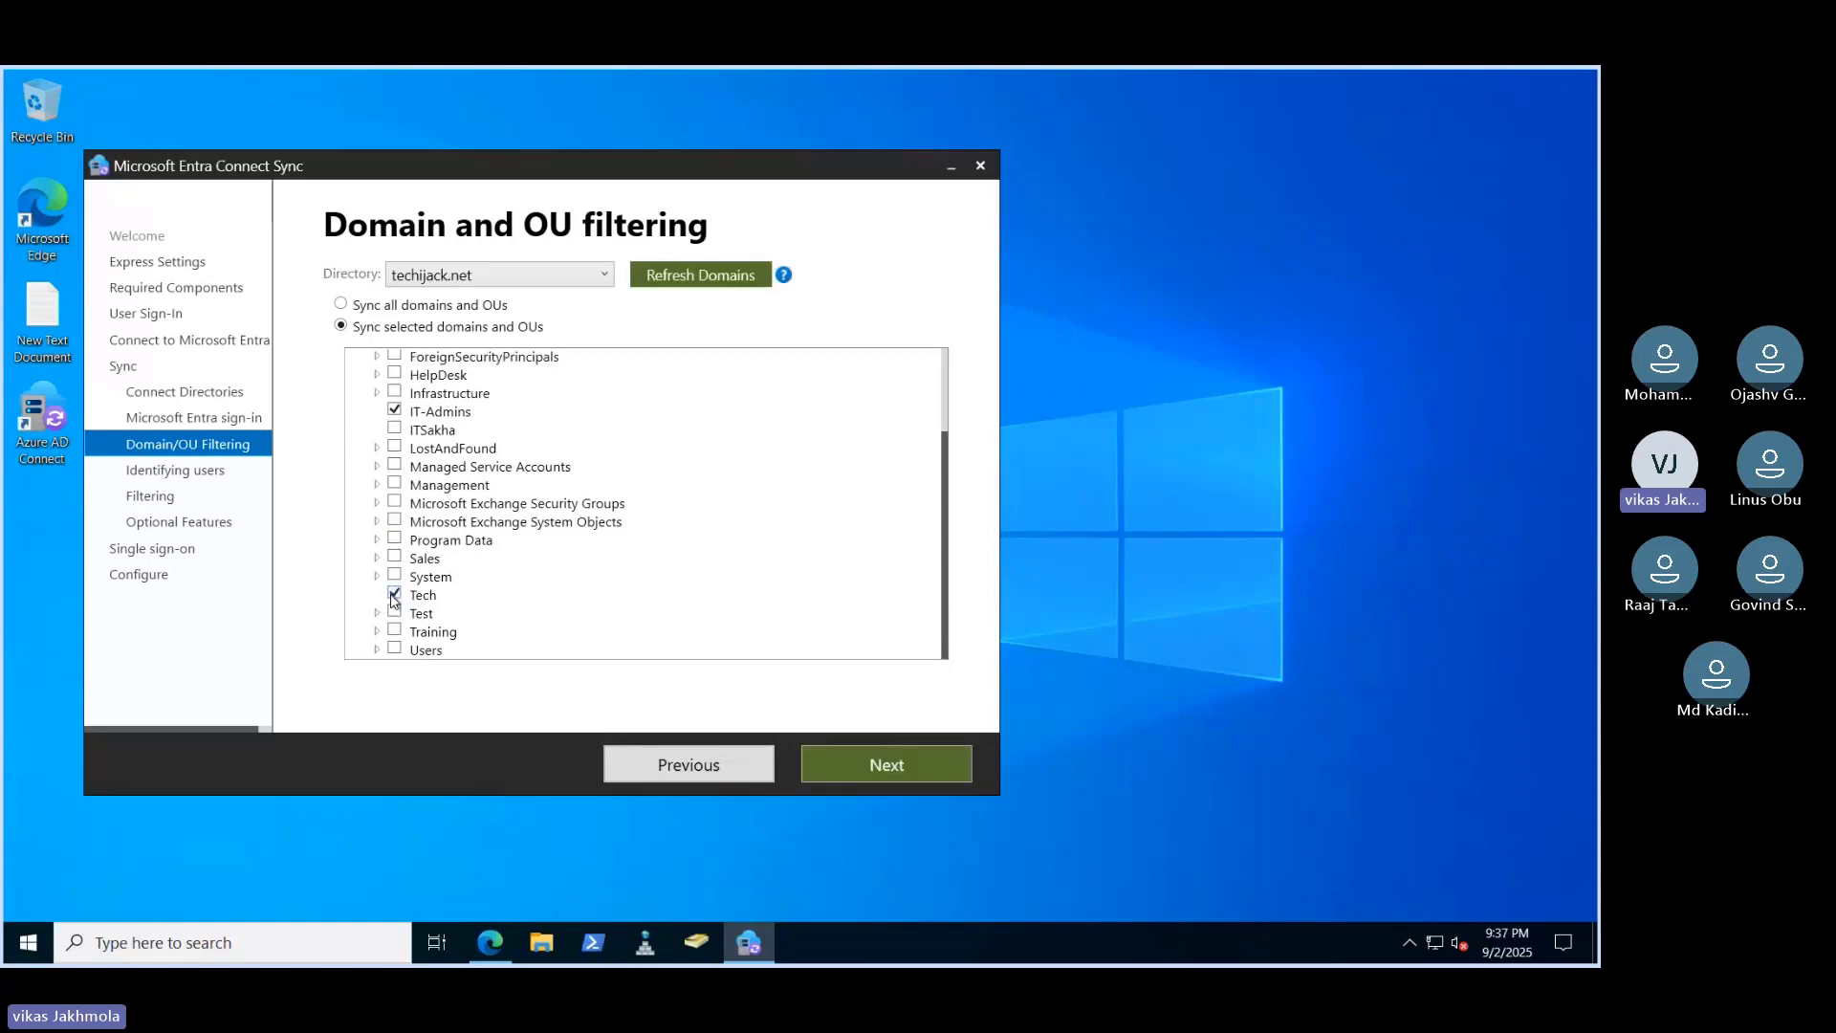
left_click(393, 485)
scroll(565, 525, "up", 2)
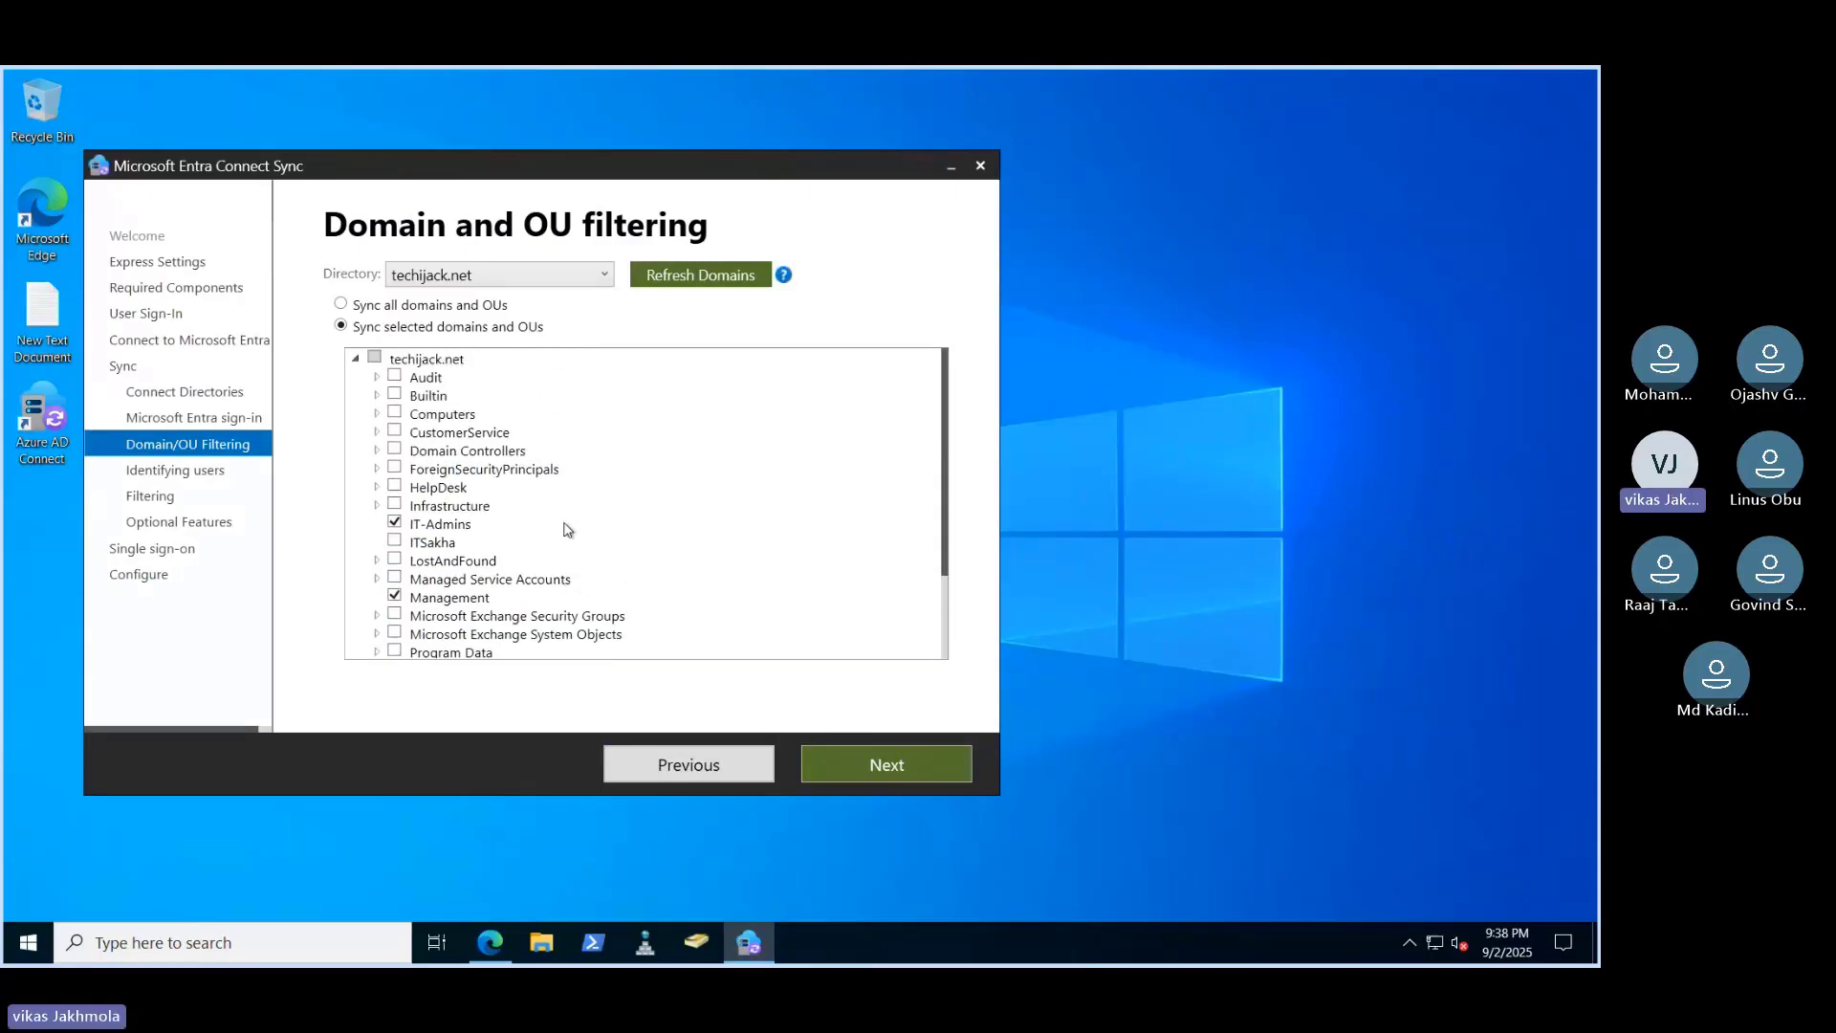
scroll(565, 534, "down", 1)
scroll(565, 534, "up", 1)
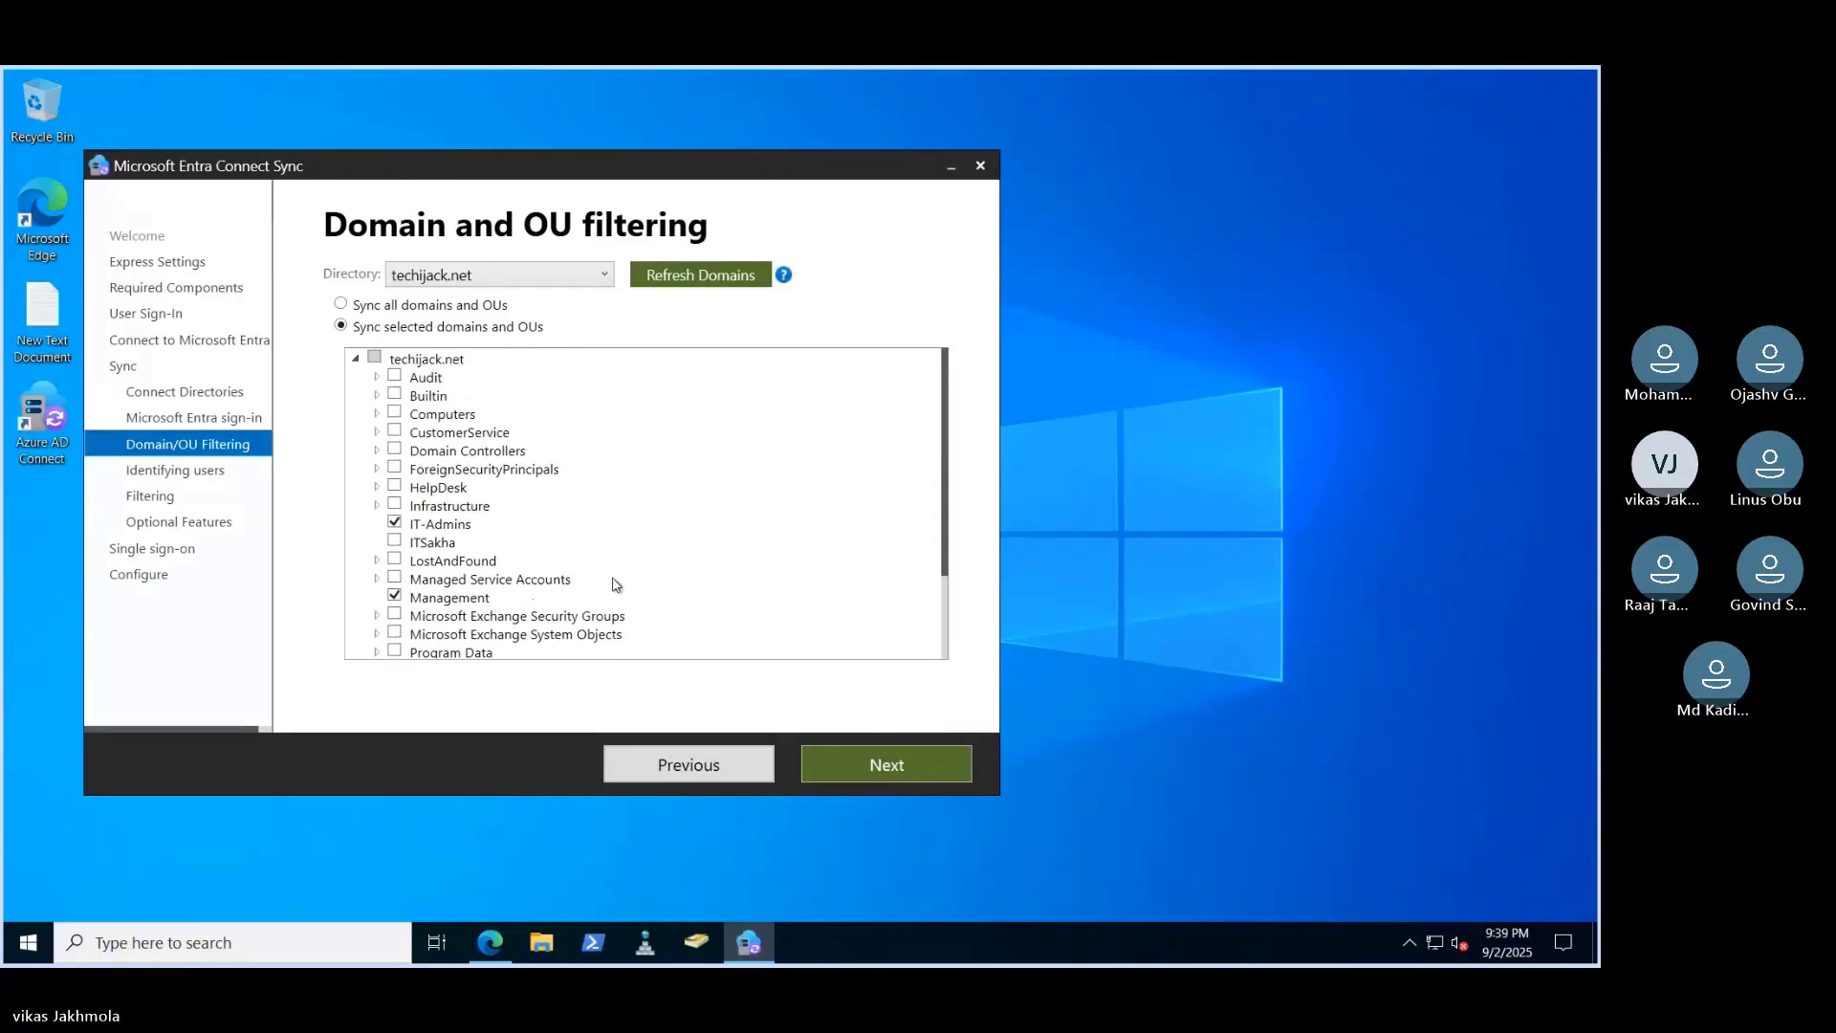
scroll(595, 468, "down", 2)
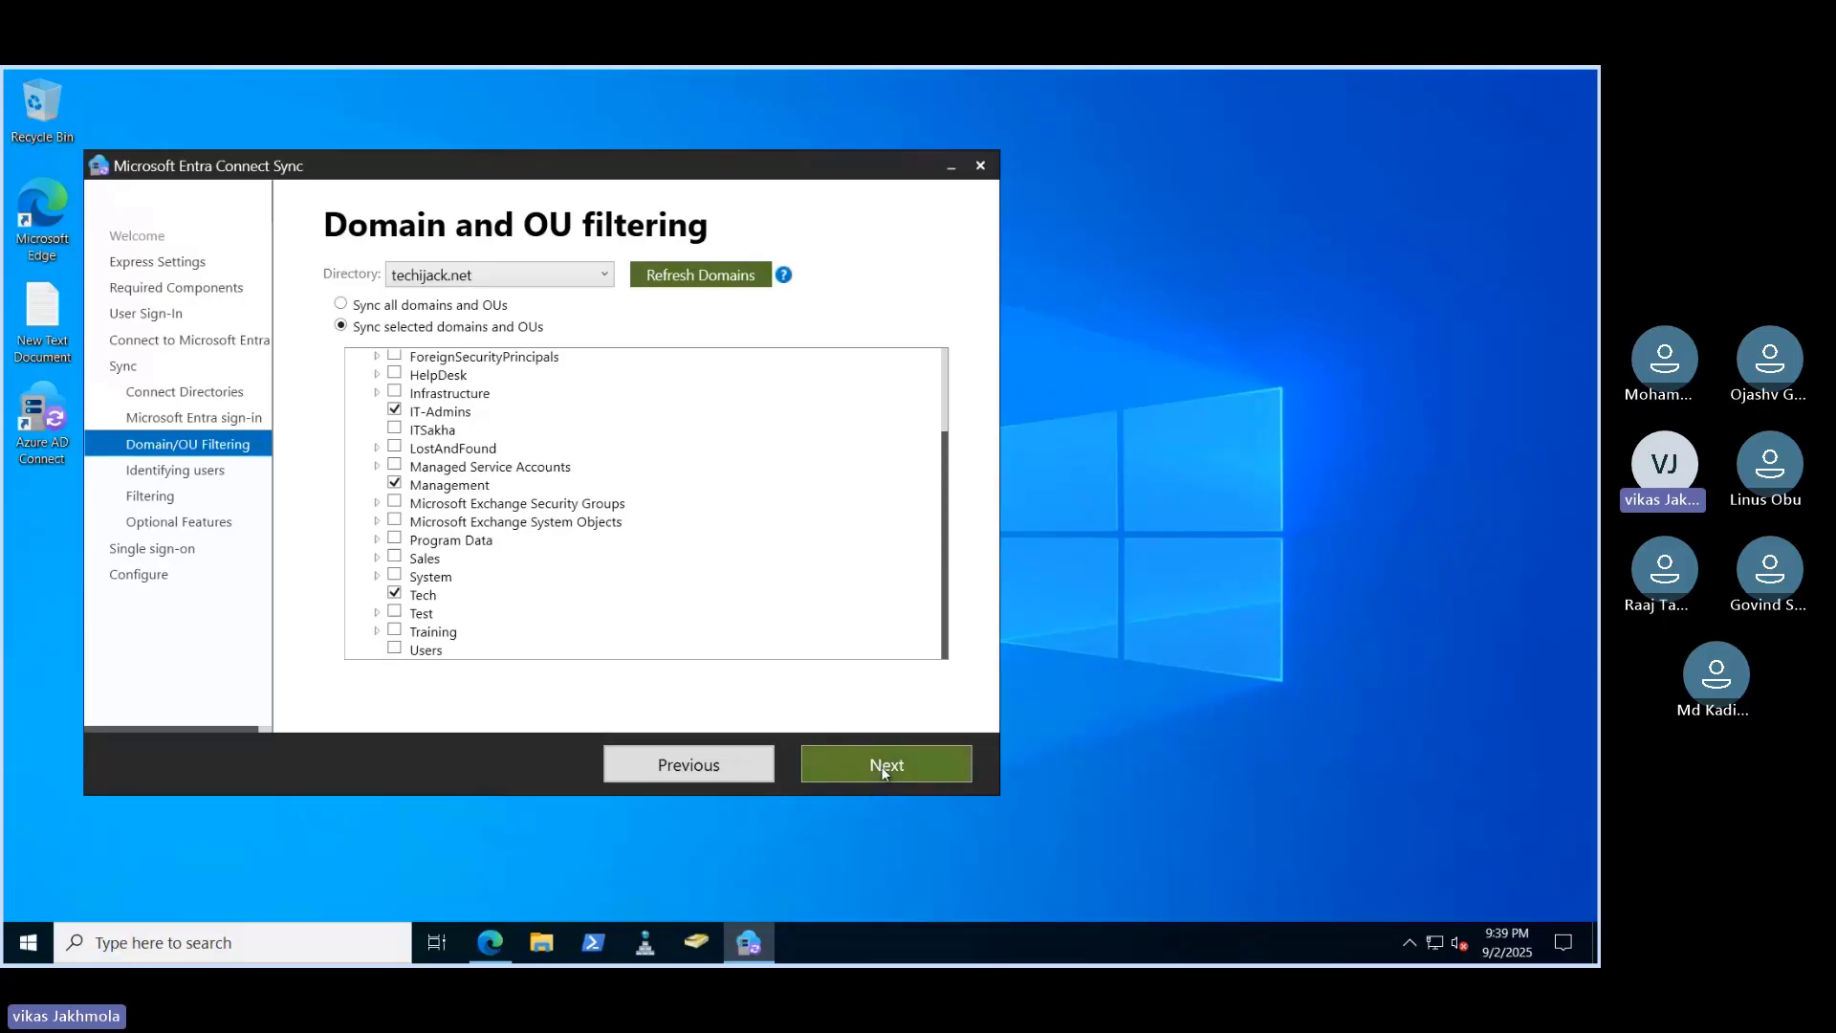
left_click(885, 769)
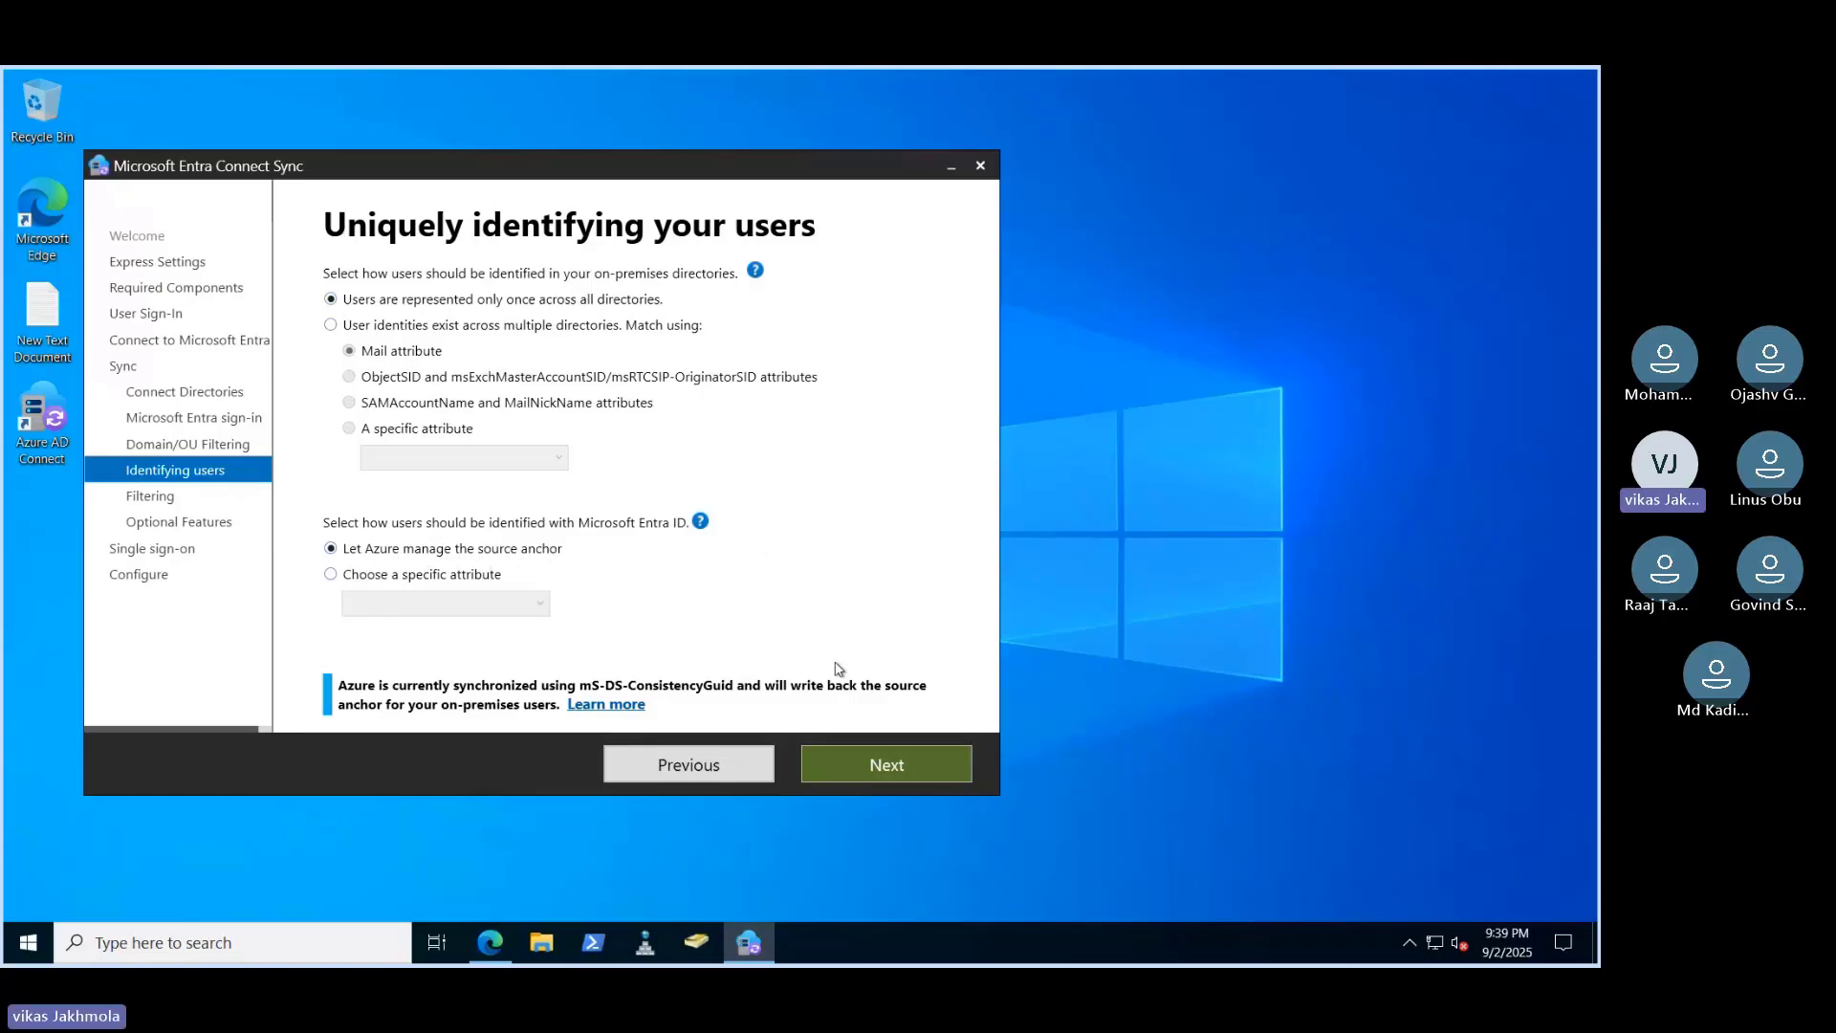
Browse the specific source anchor attributes, return to letting Azure manage the source anchor, and continue with users represented only once across all directories
left_click(892, 767)
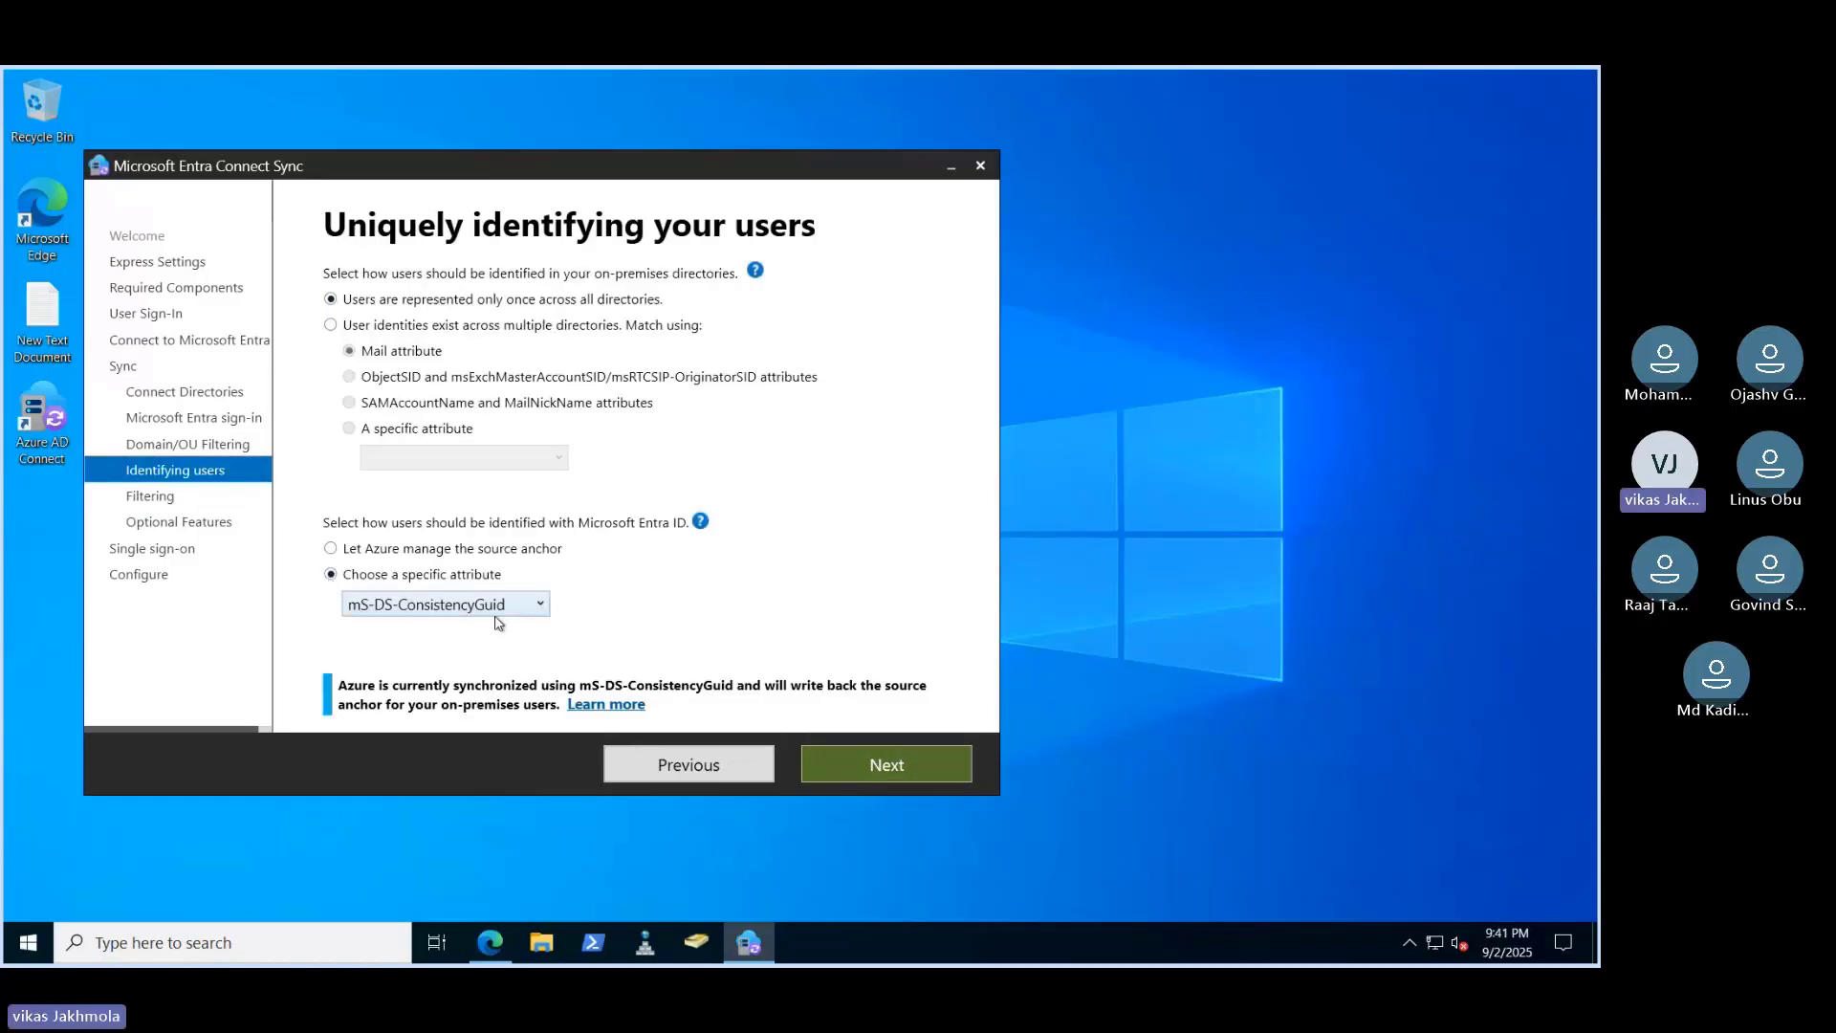
left_click(525, 609)
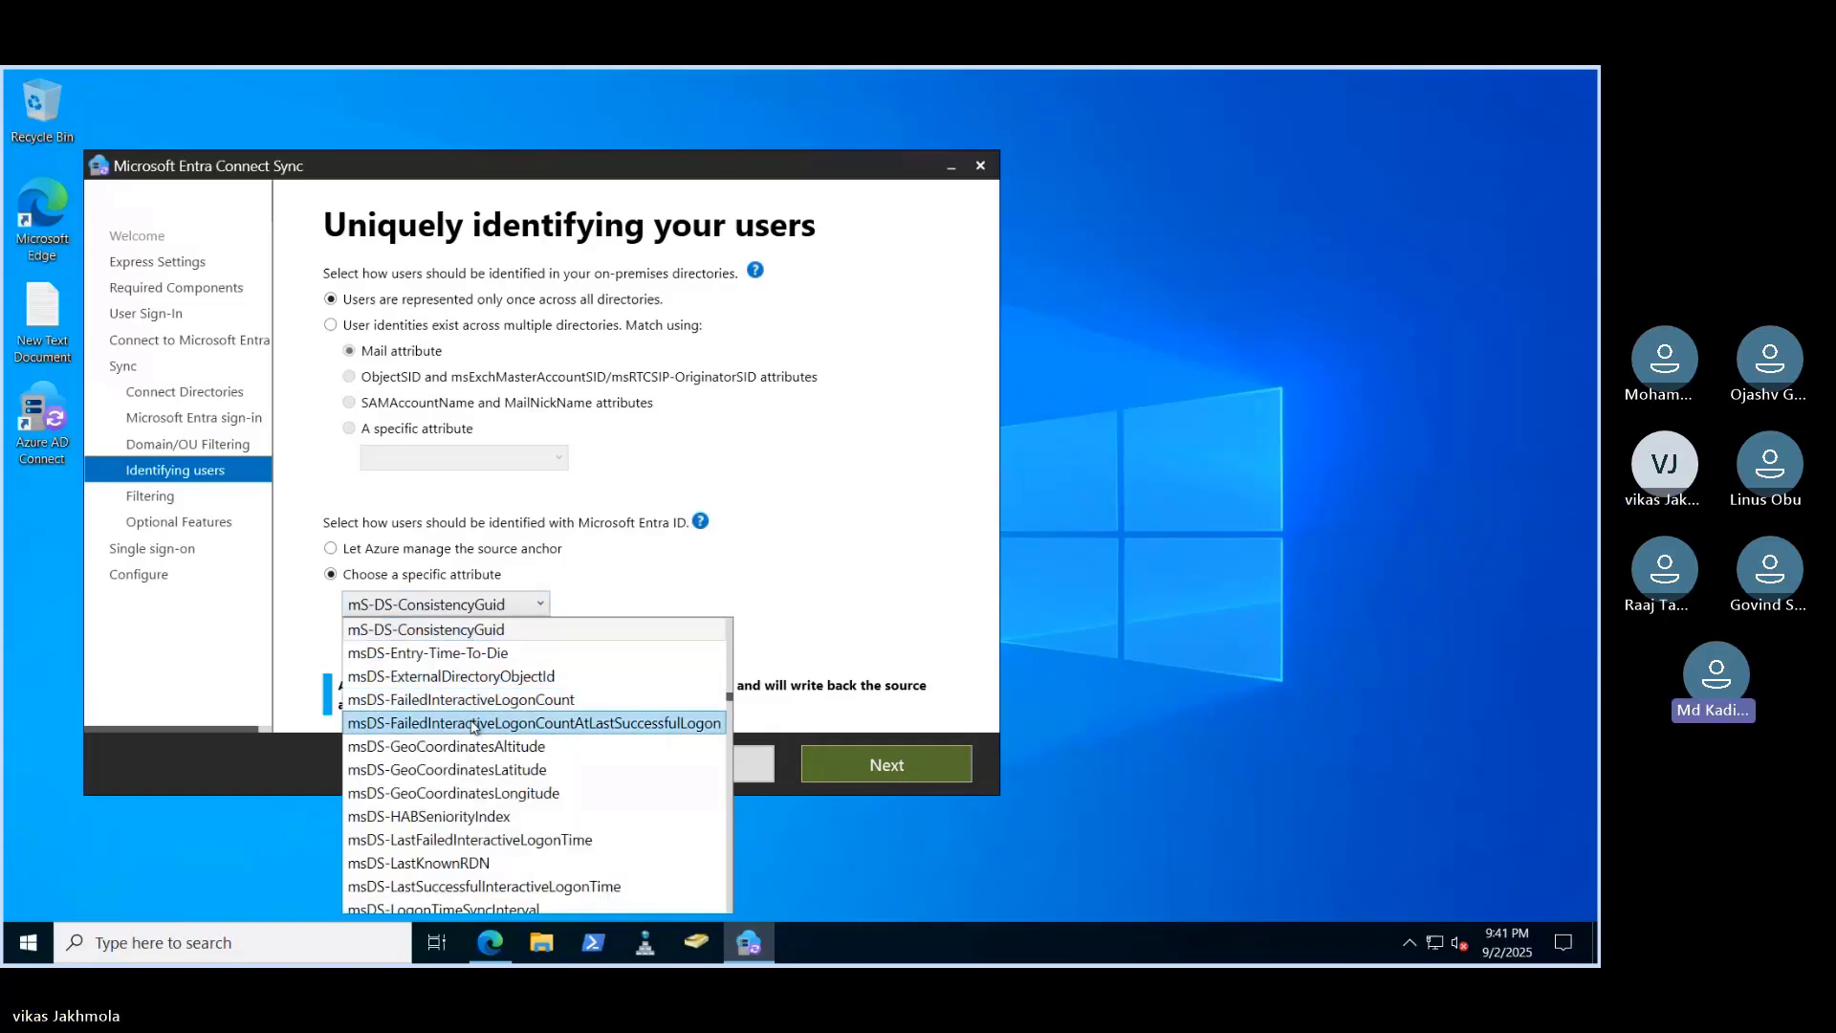
left_click(519, 553)
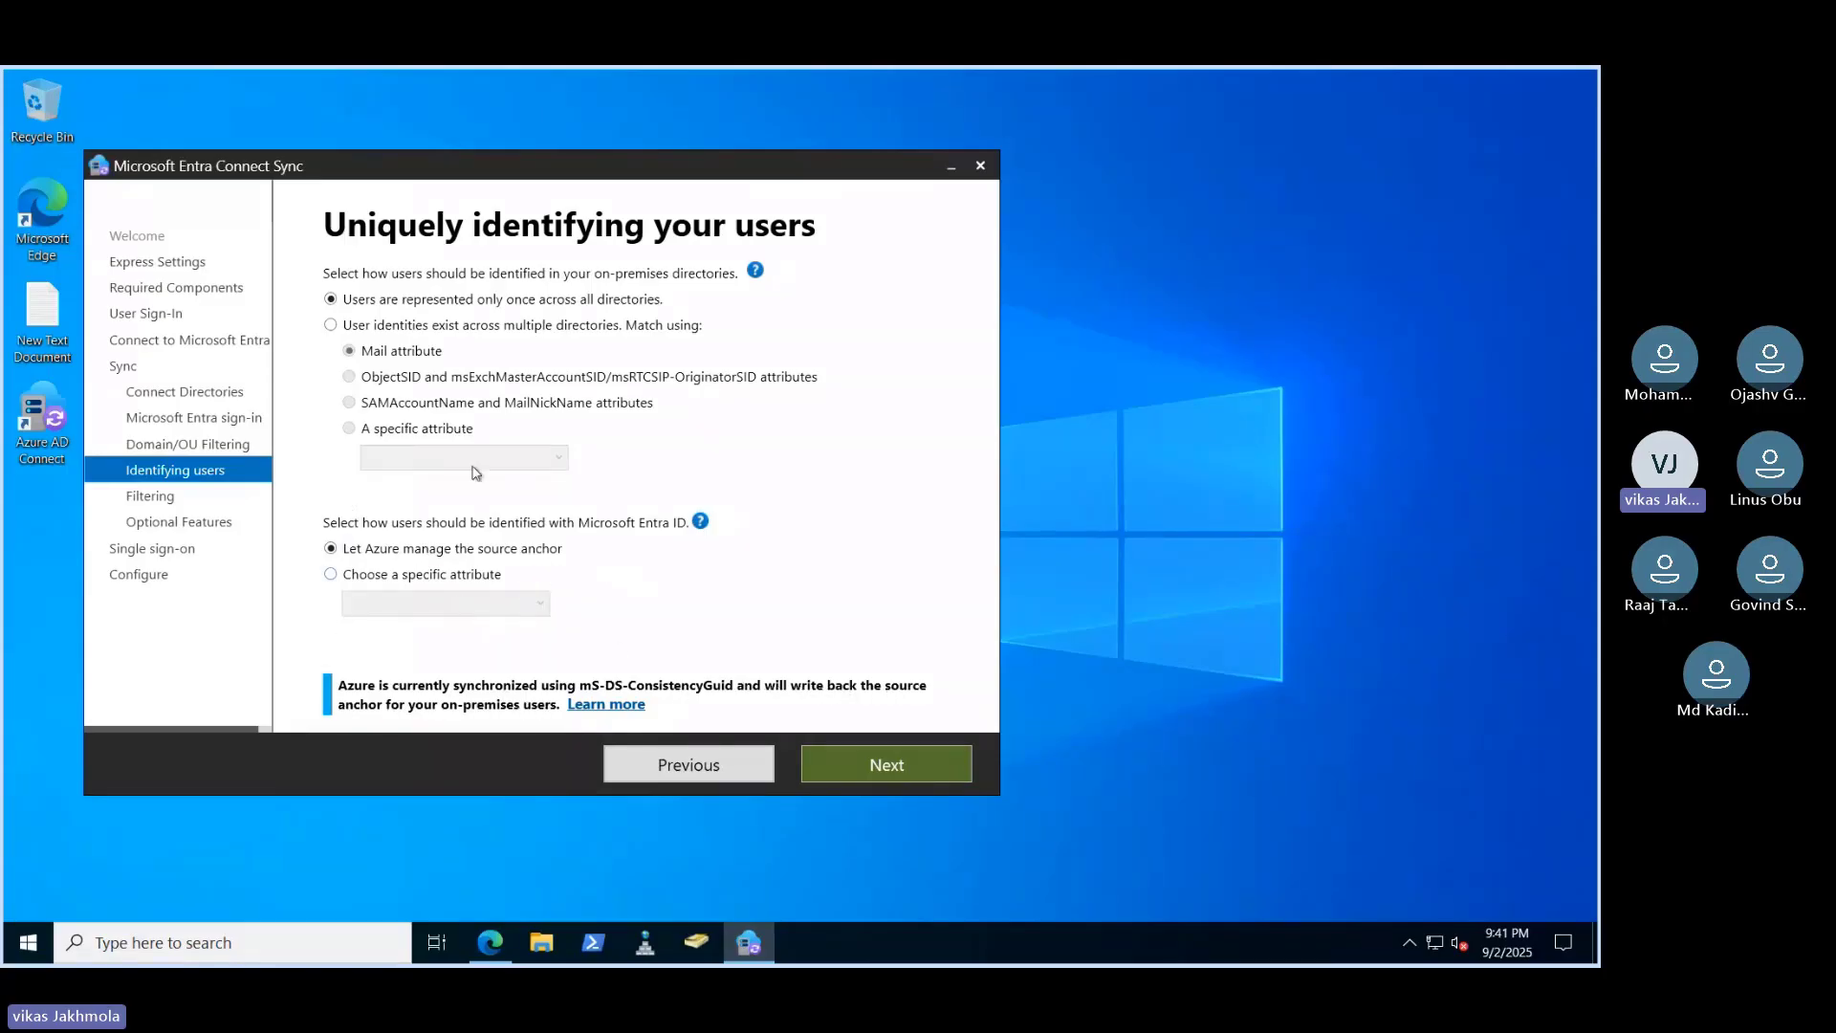
left_click(880, 771)
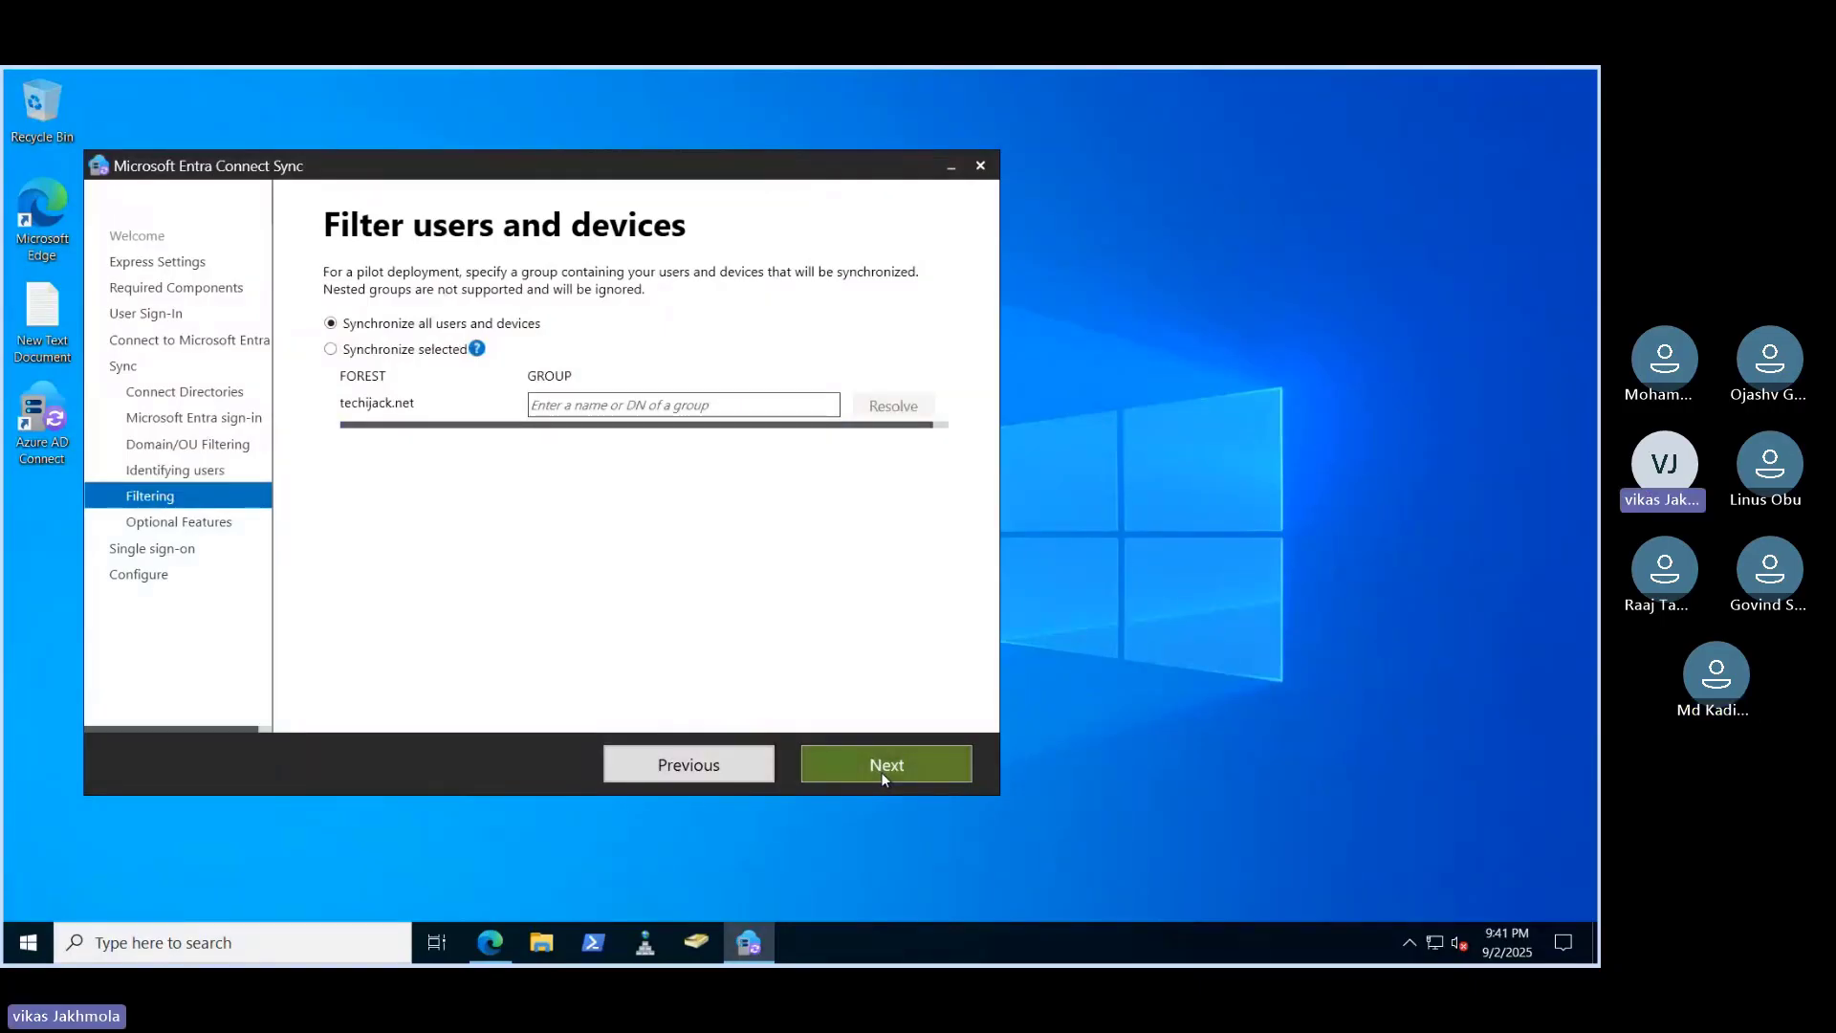
Synchronize all users and devices, and accept the optional features with Exchange hybrid deployment and password hash synchronization enabled
left_click(331, 349)
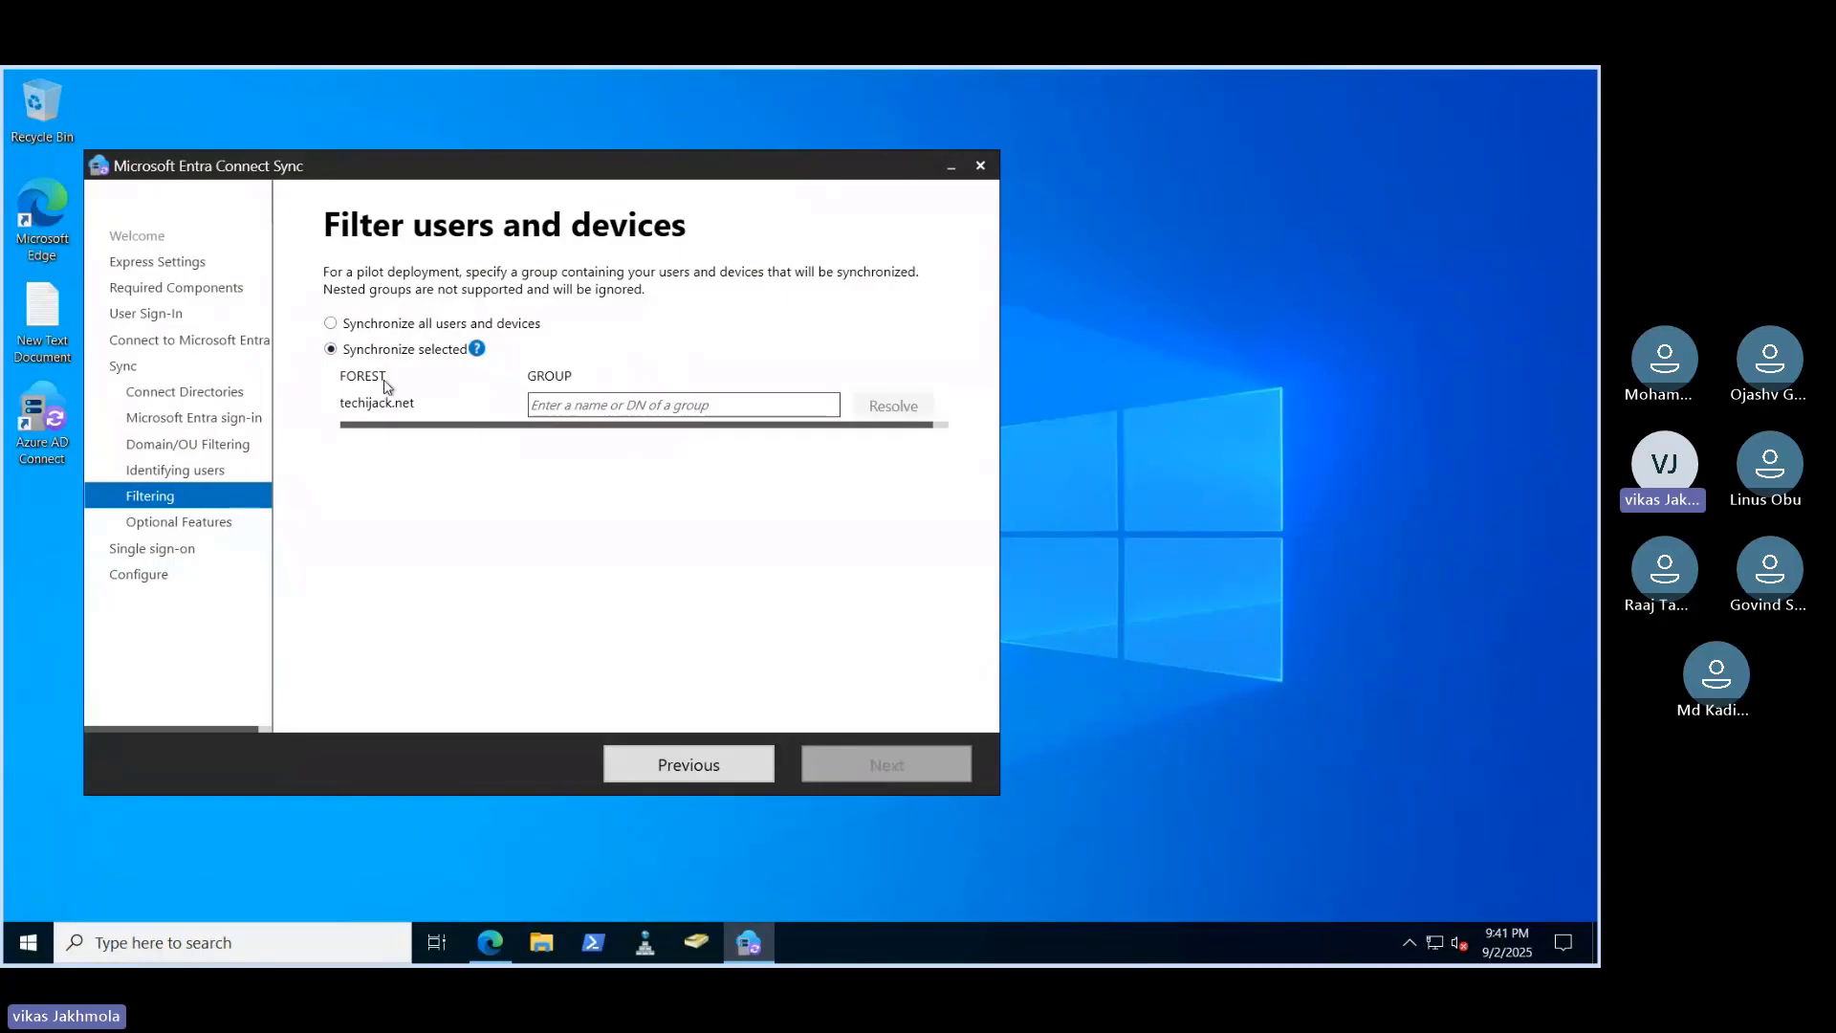
left_click(331, 323)
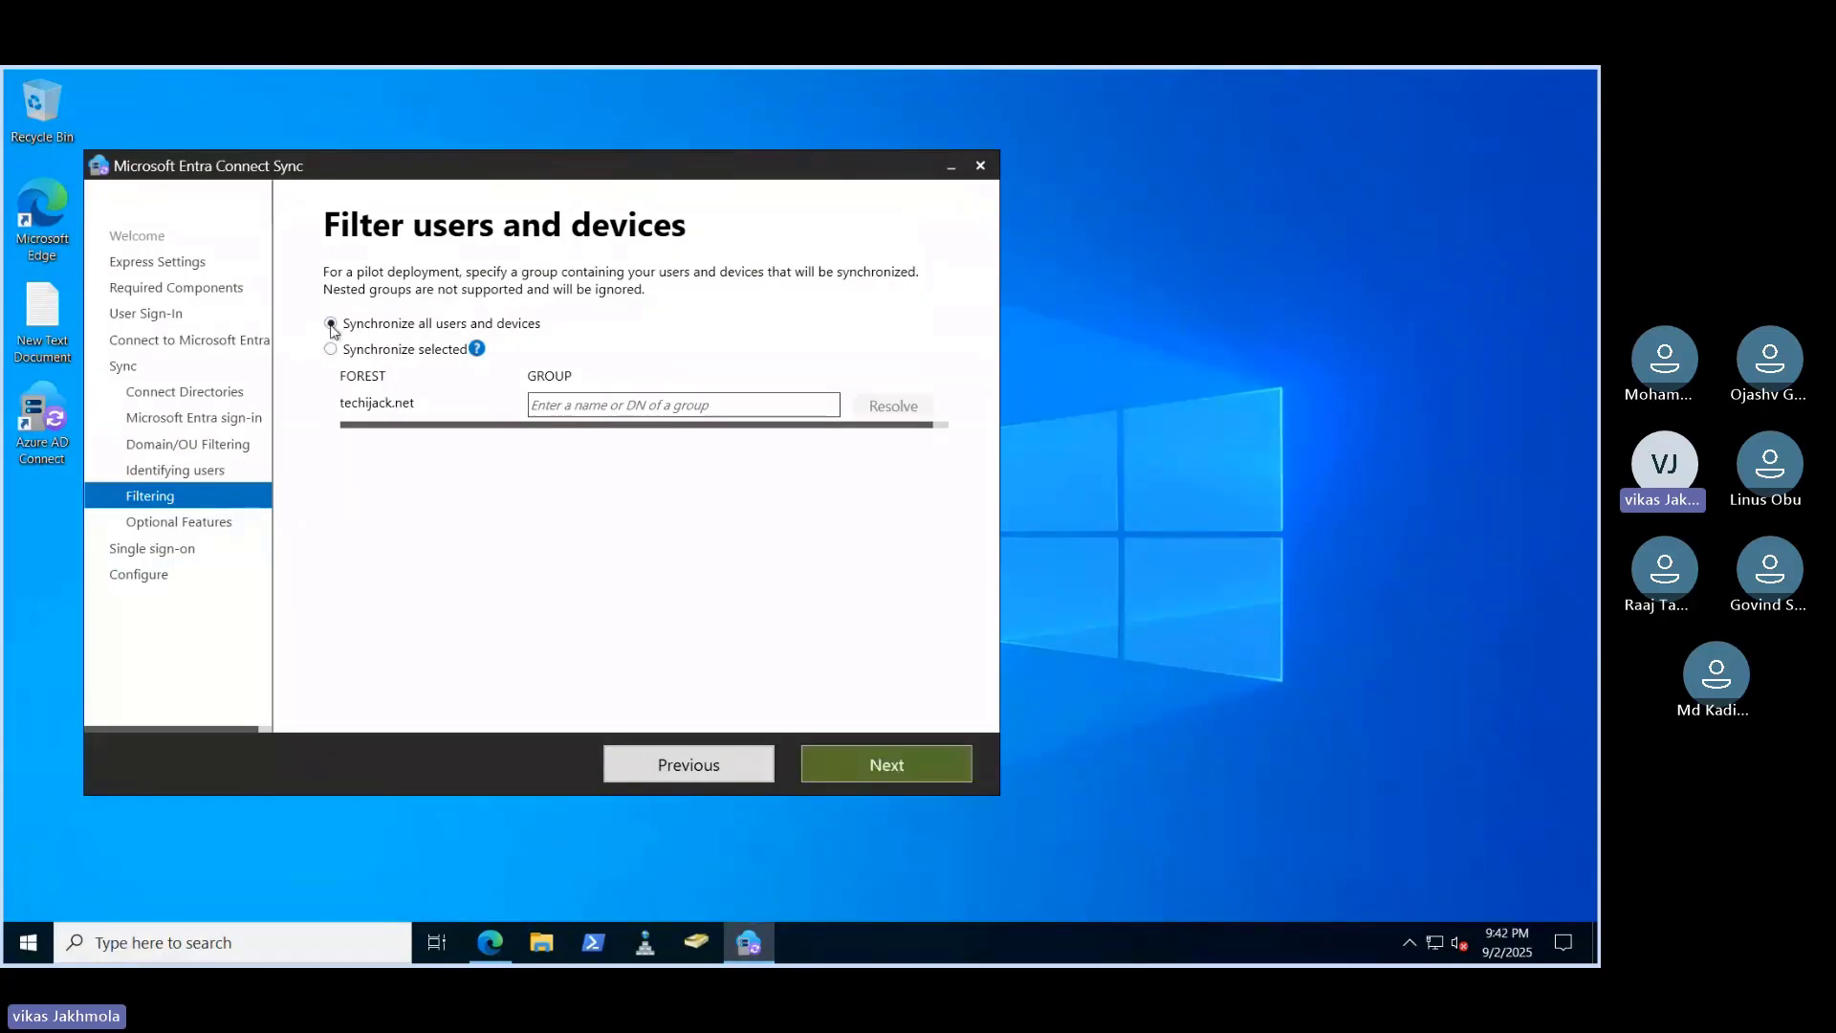
left_click(865, 771)
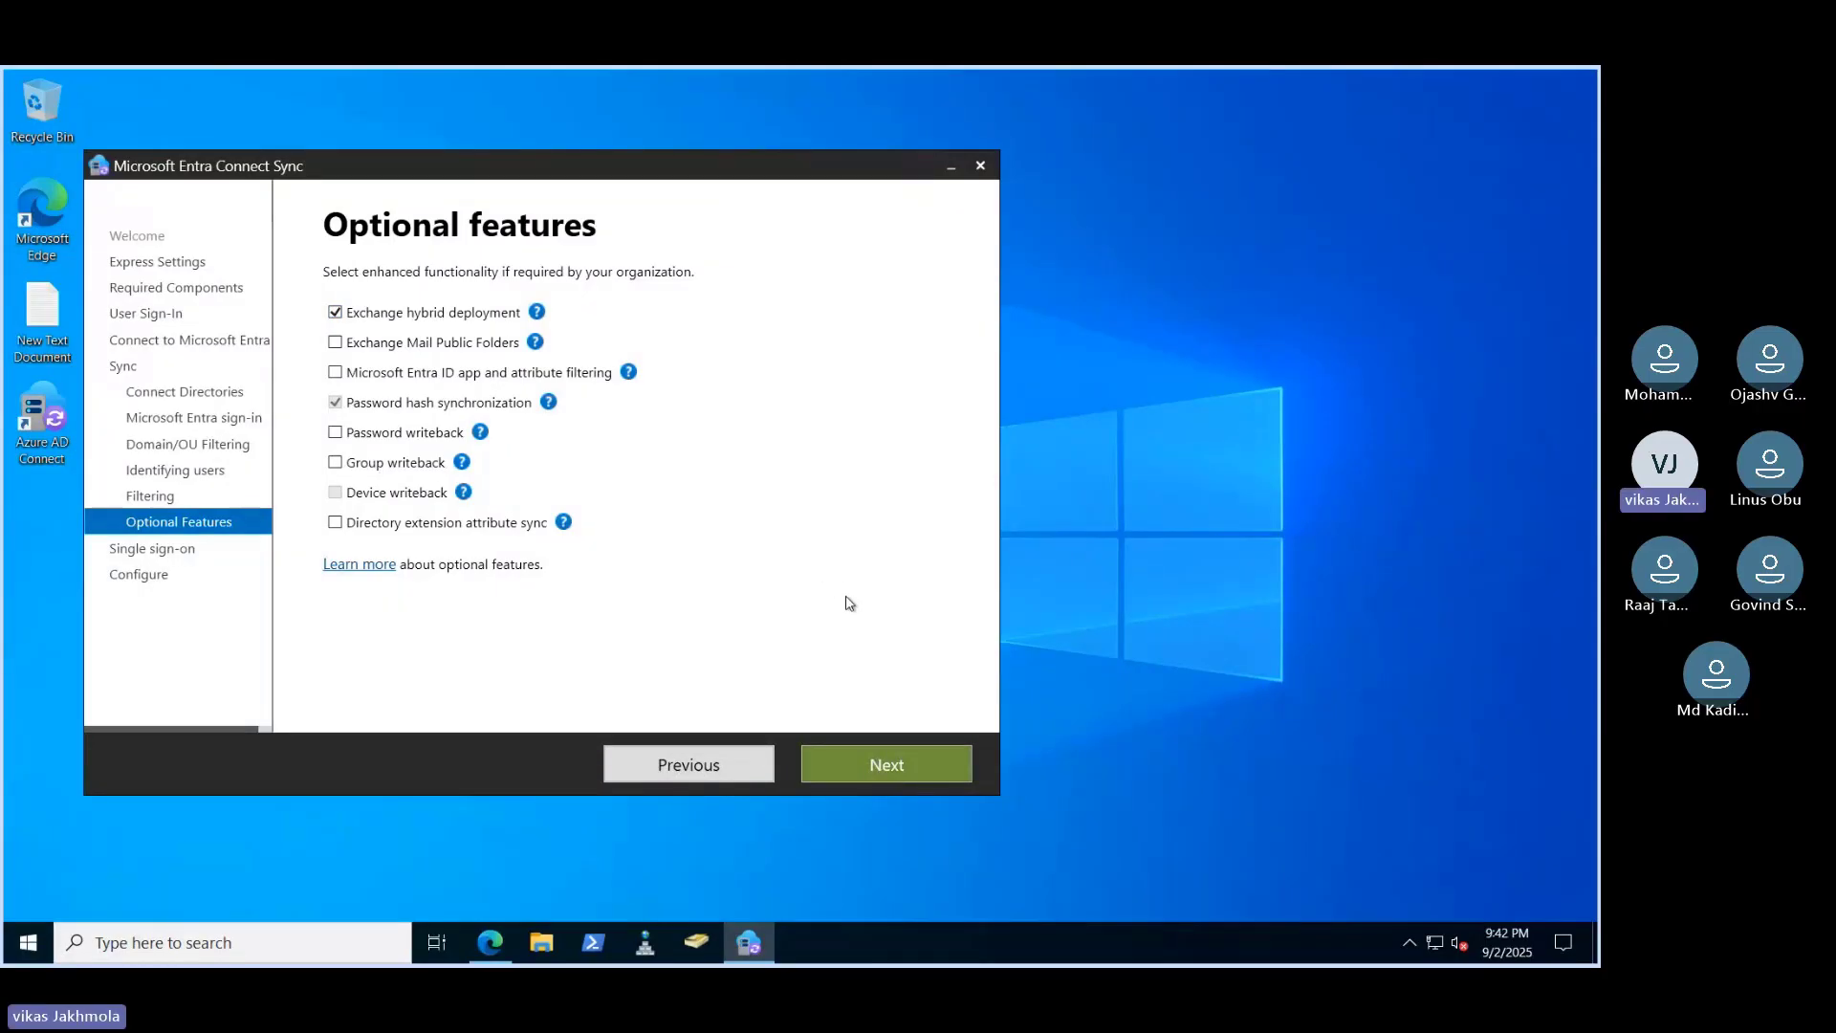
left_click(880, 771)
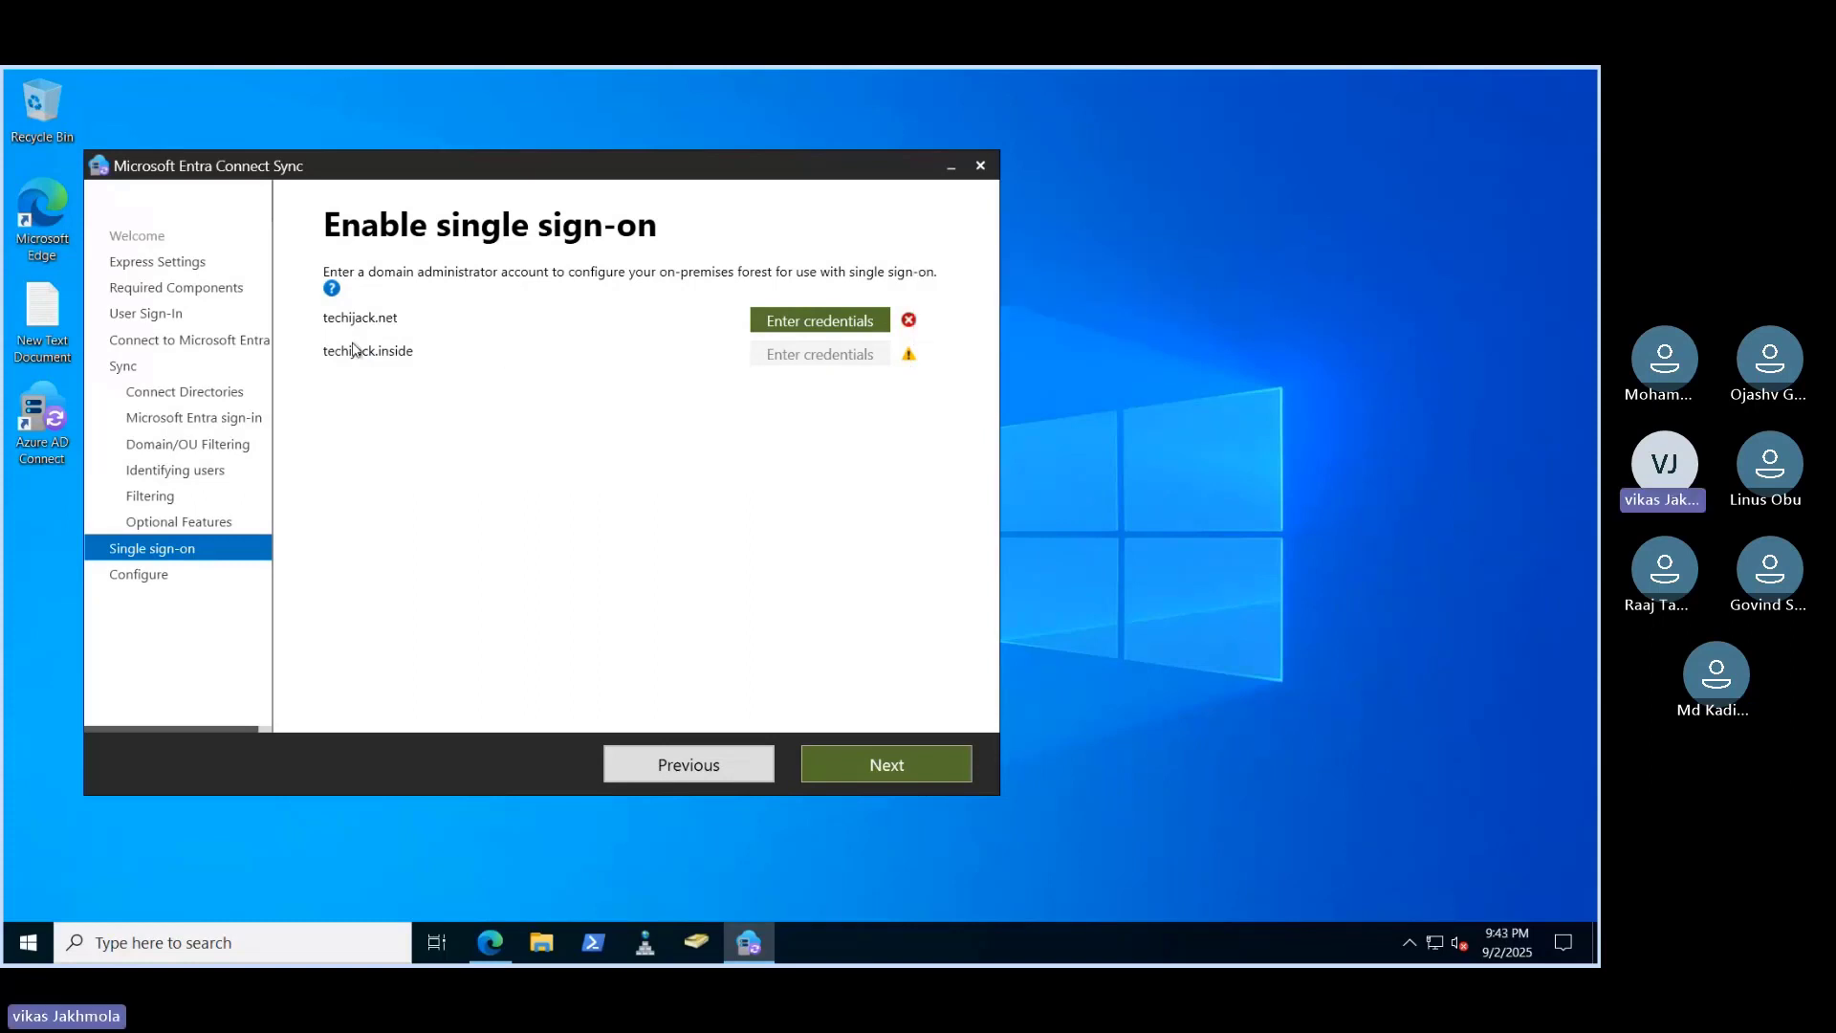
Enable single sign-on for techijack.net with the techijack\administrator account, entering the domain administrator password, and continue
left_click(792, 337)
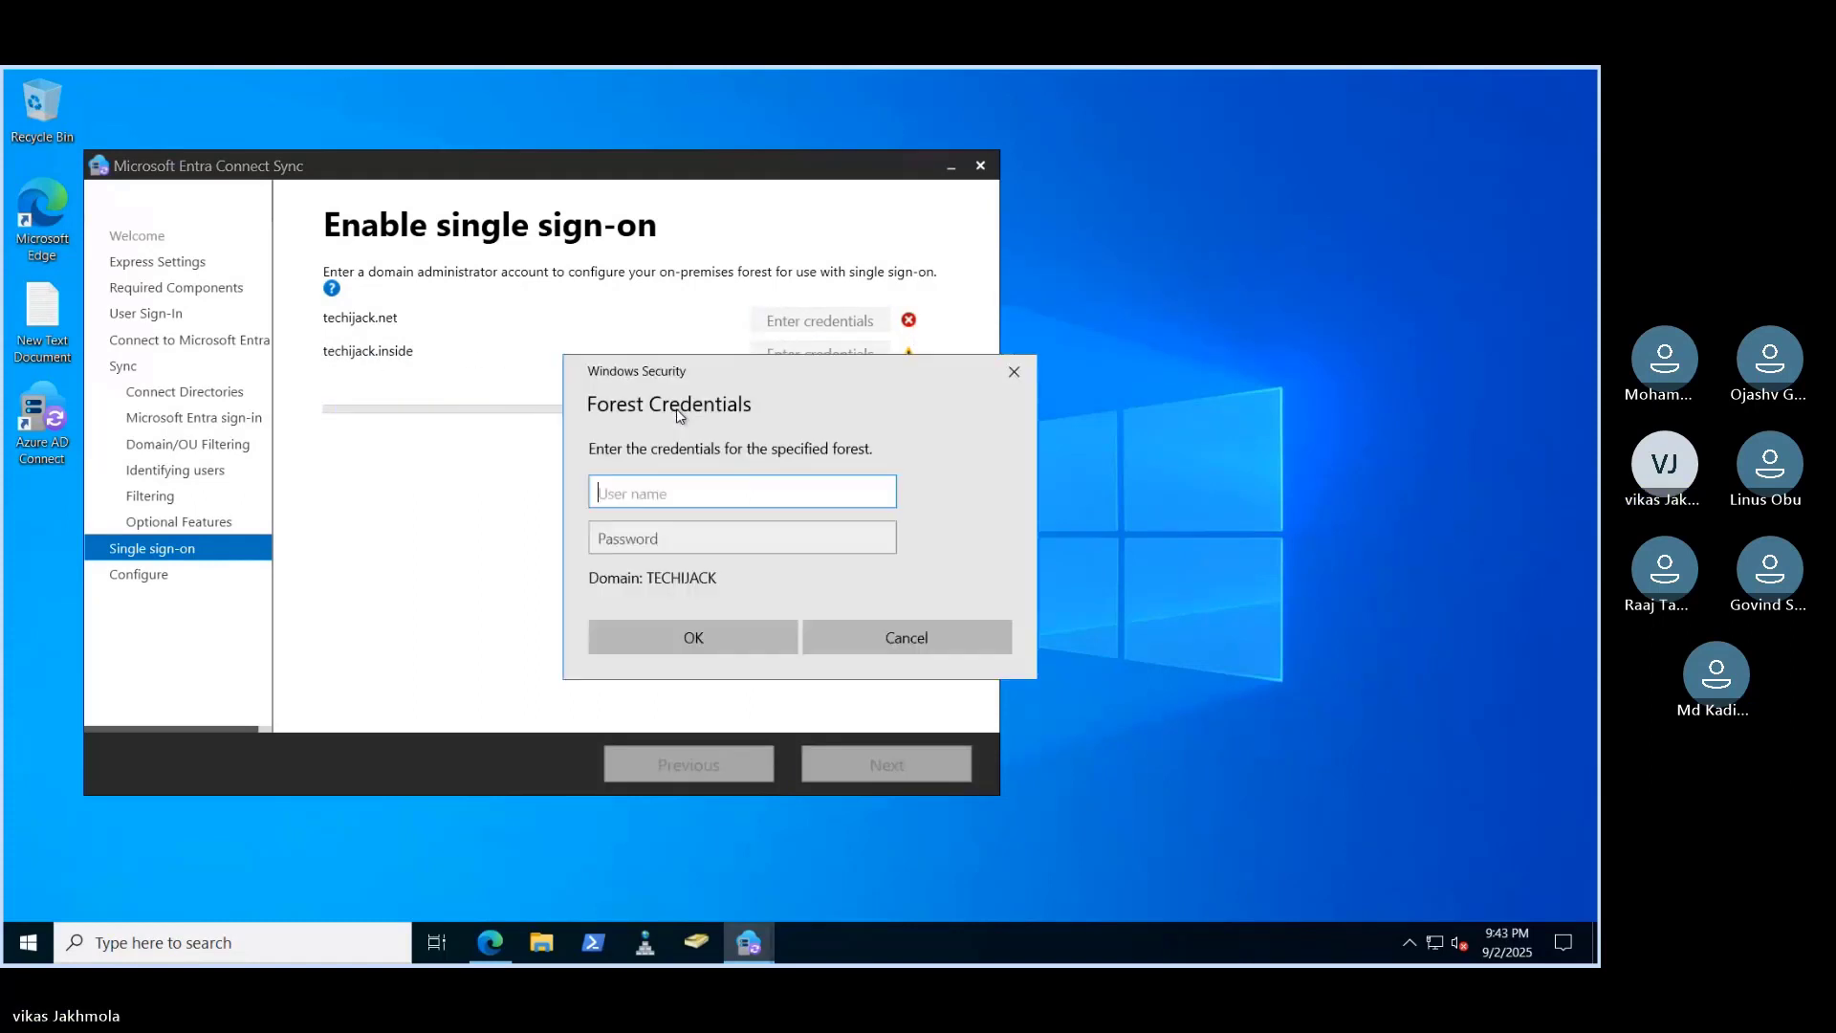
type("techijack\\ad")
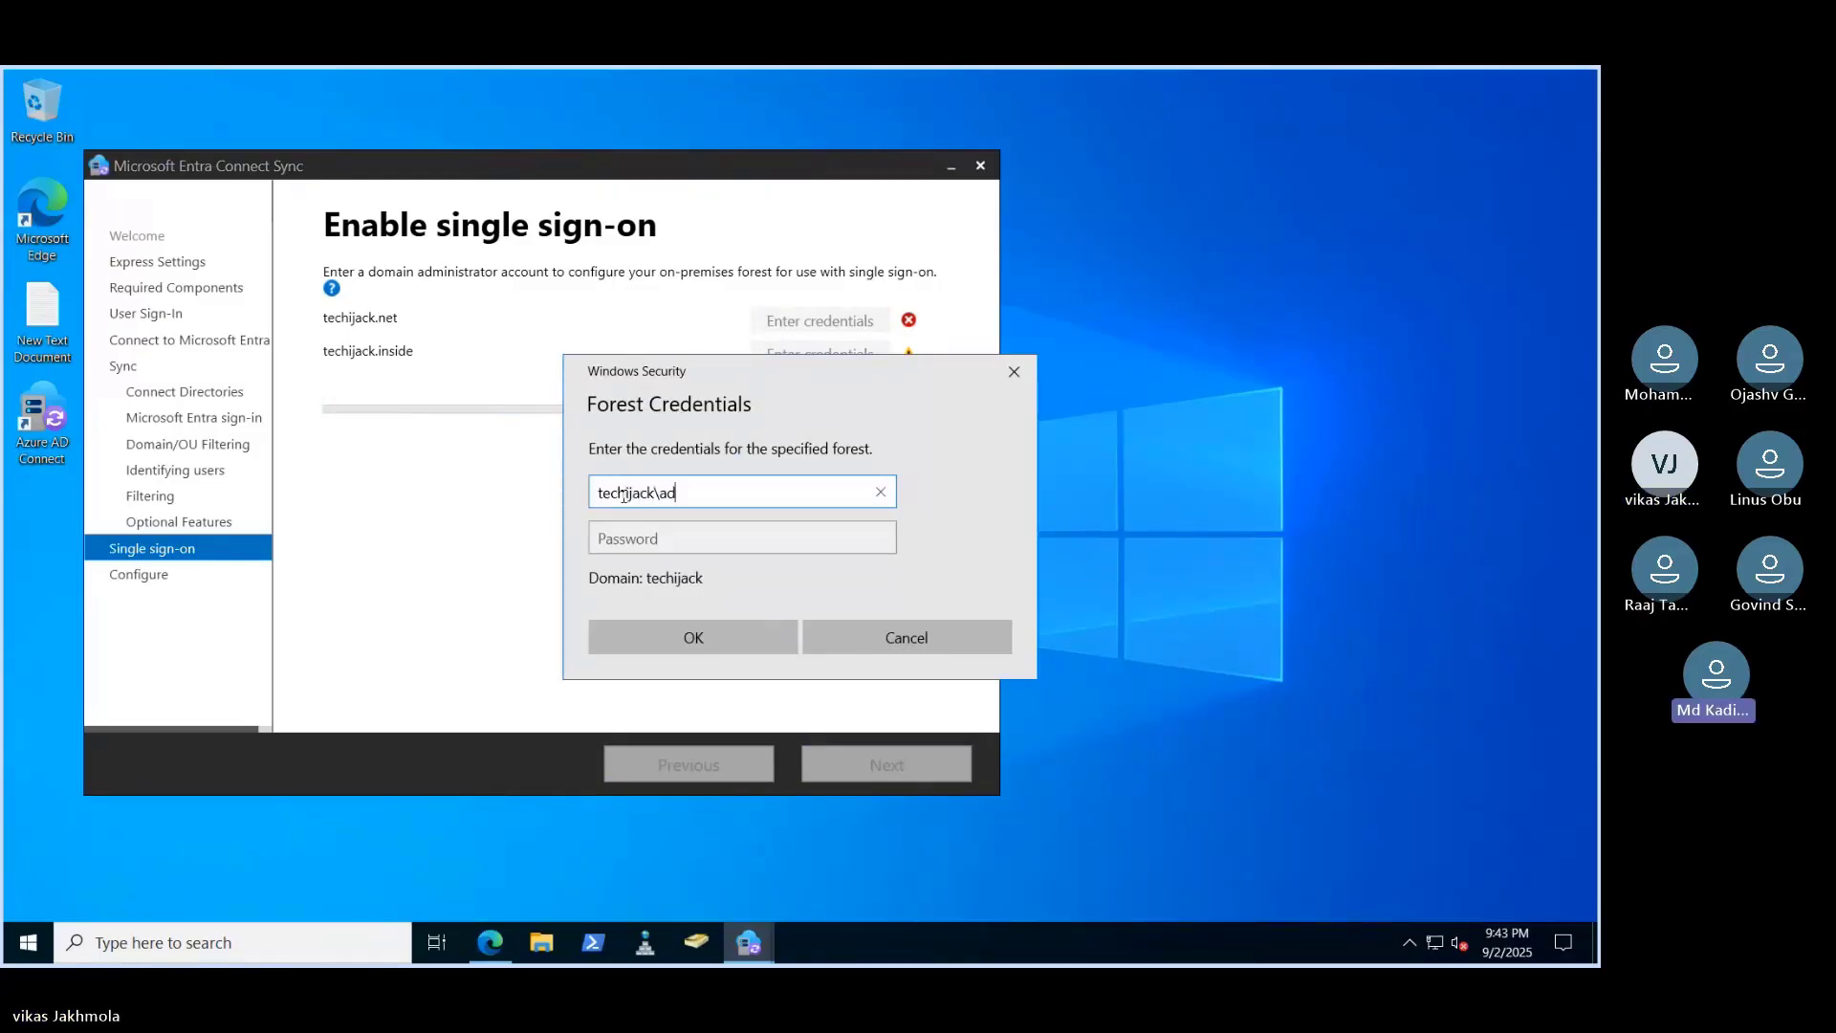
type("ministrator")
key("Tab")
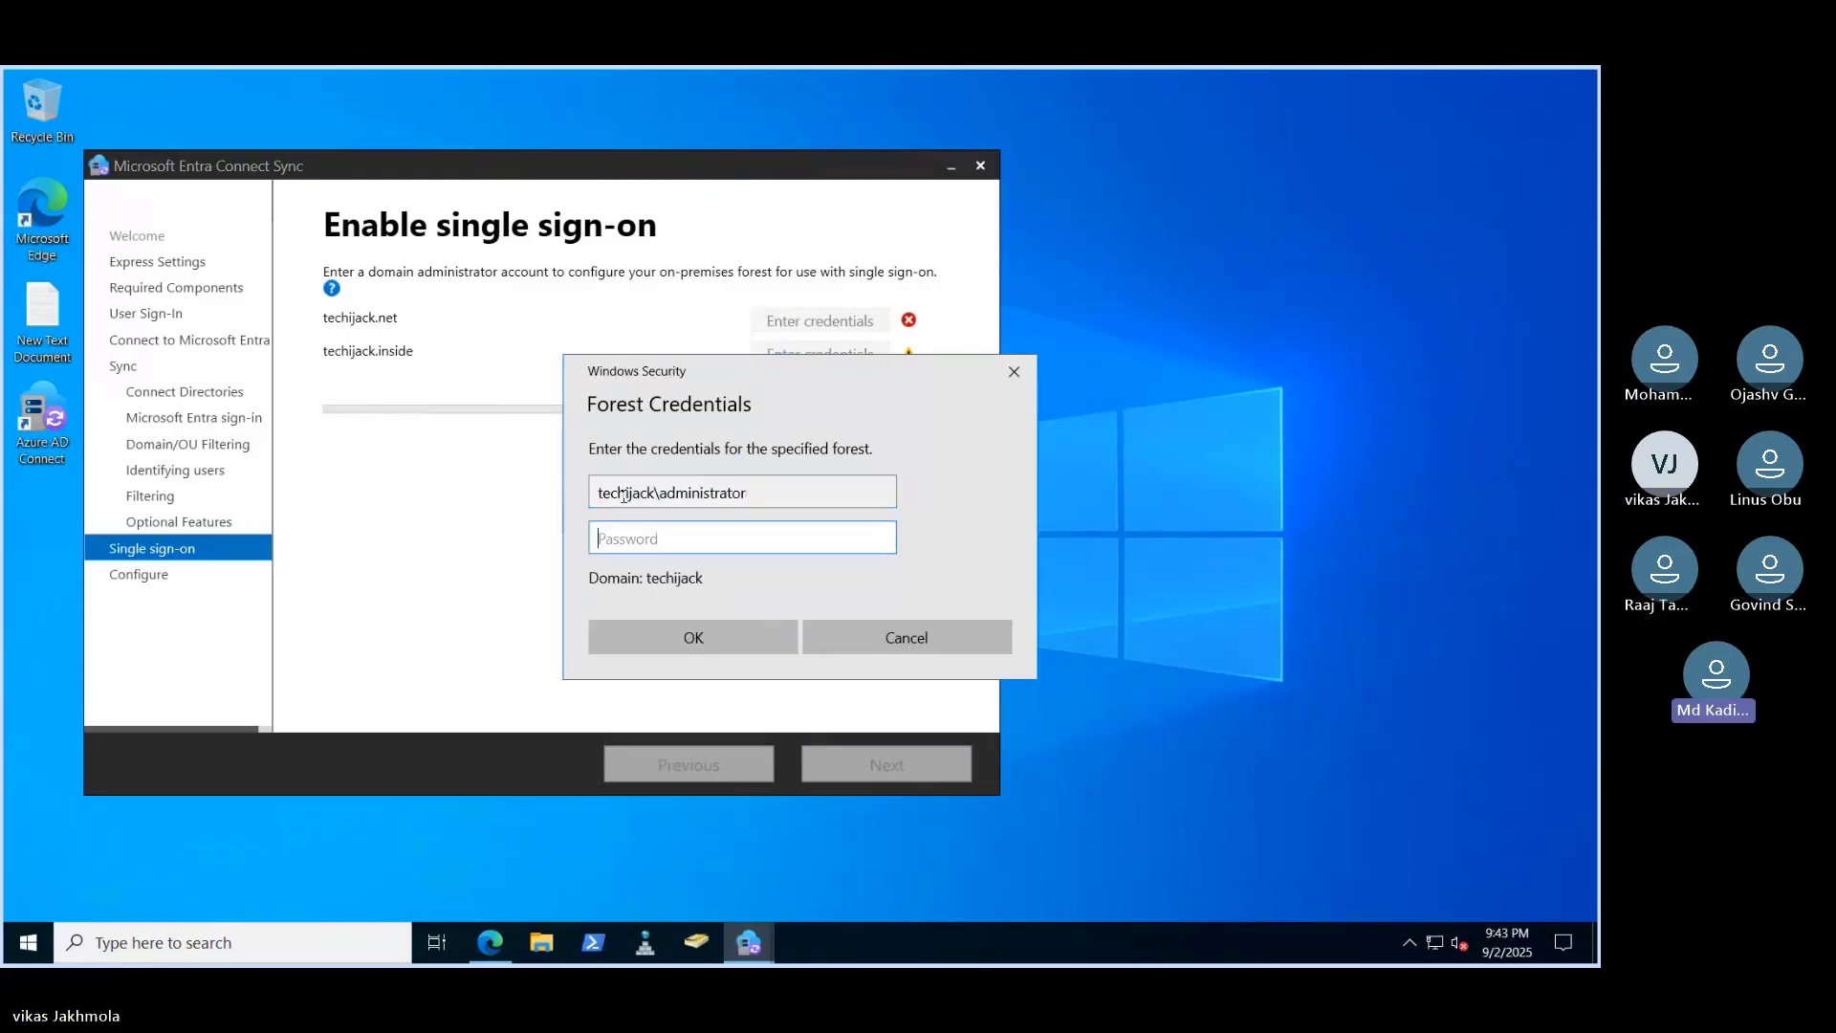
type("••")
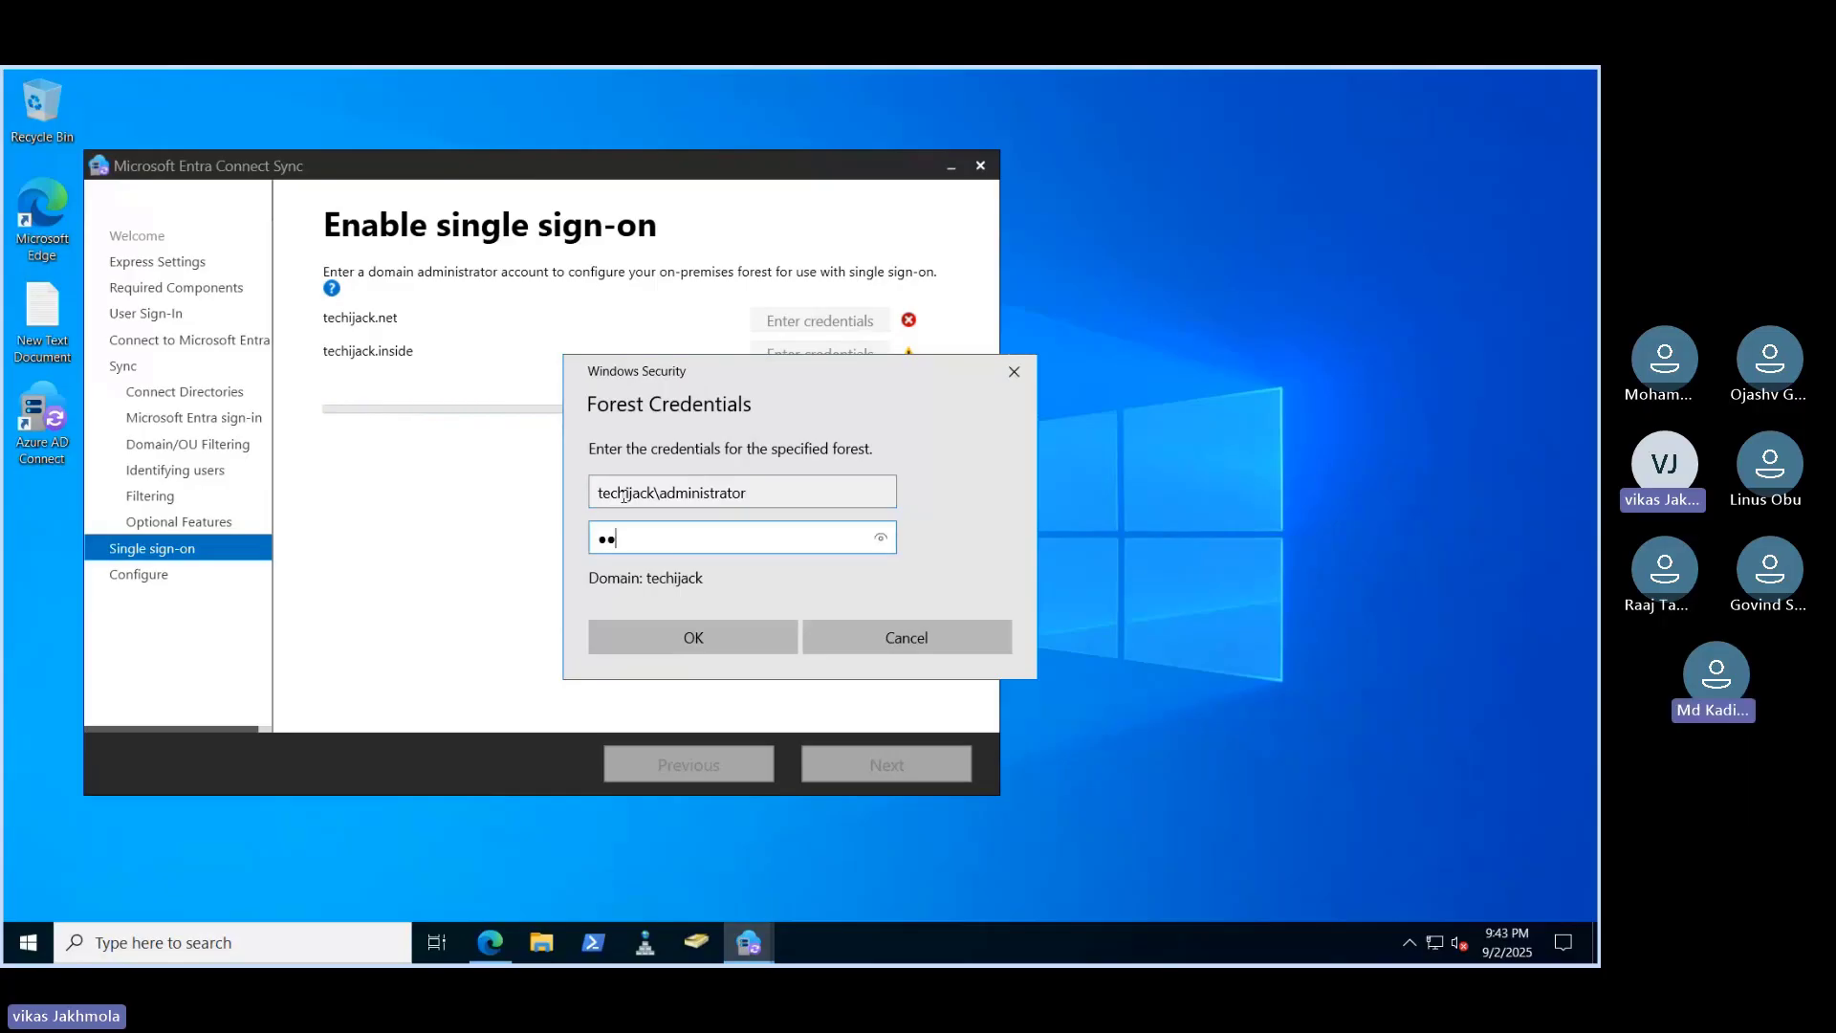
key("BackSpace")
key("BackSpace")
type("••••••")
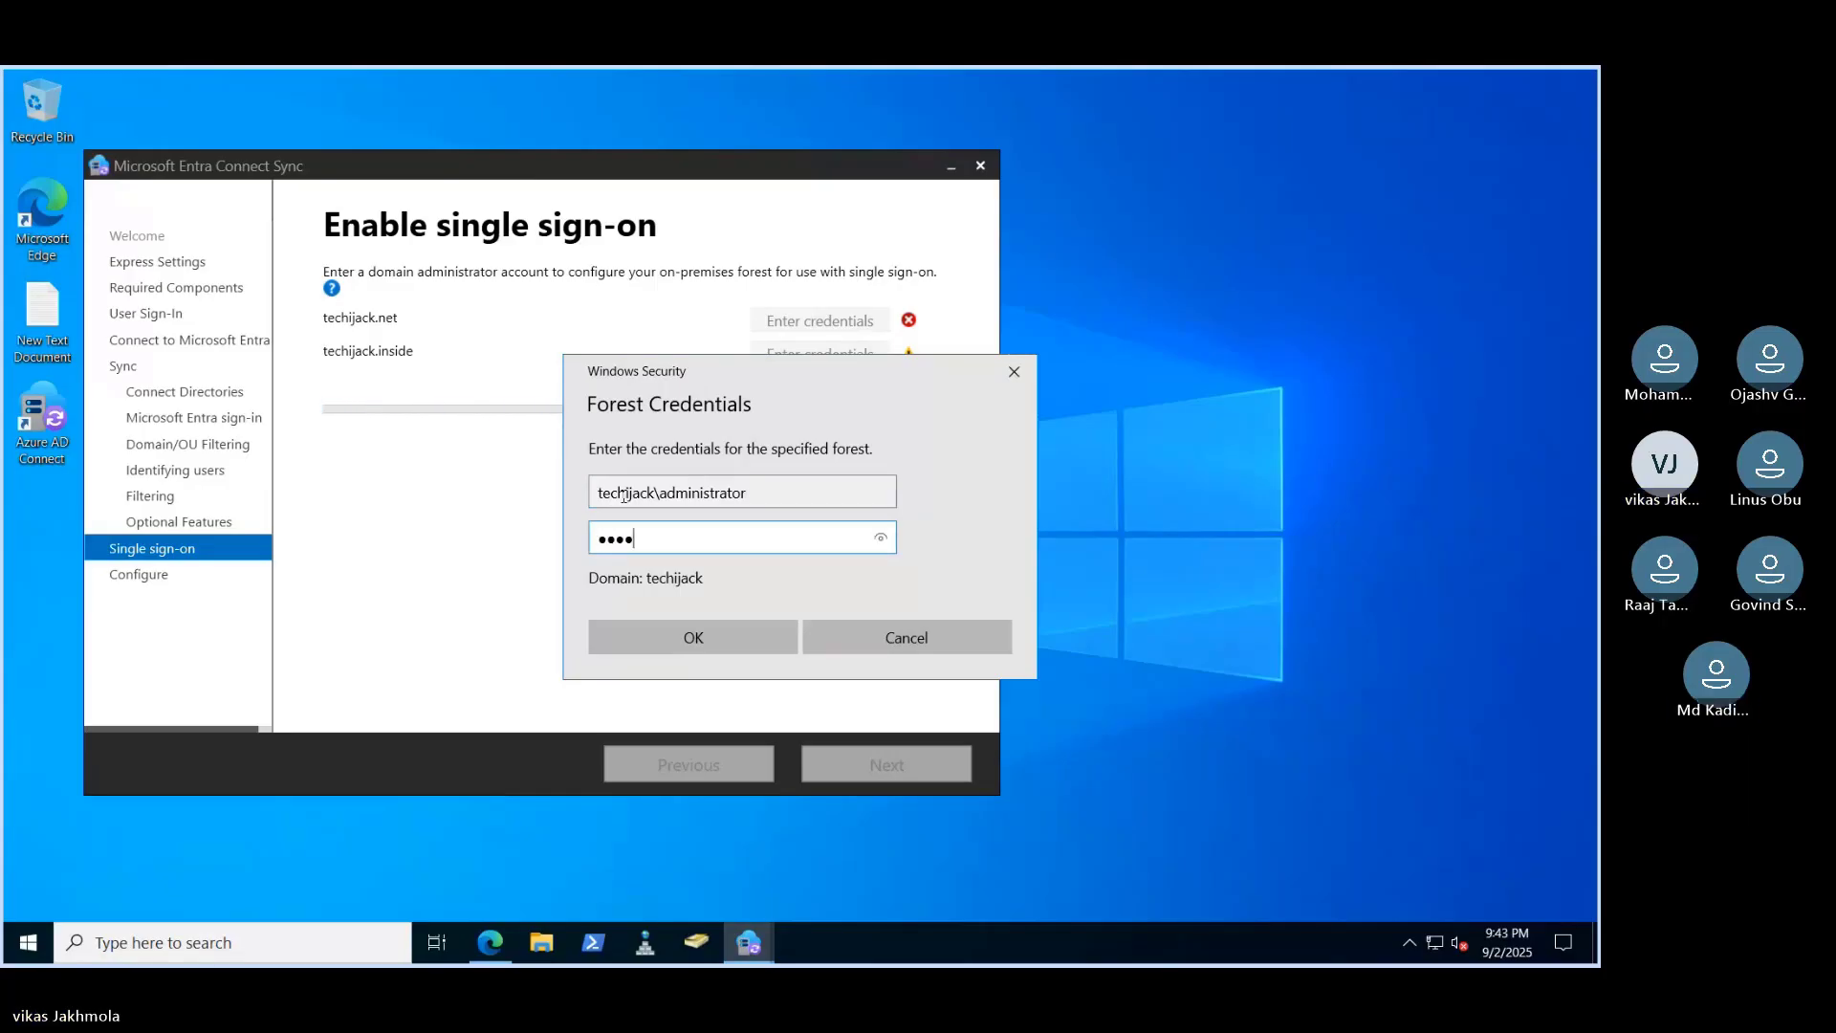
type("•••••")
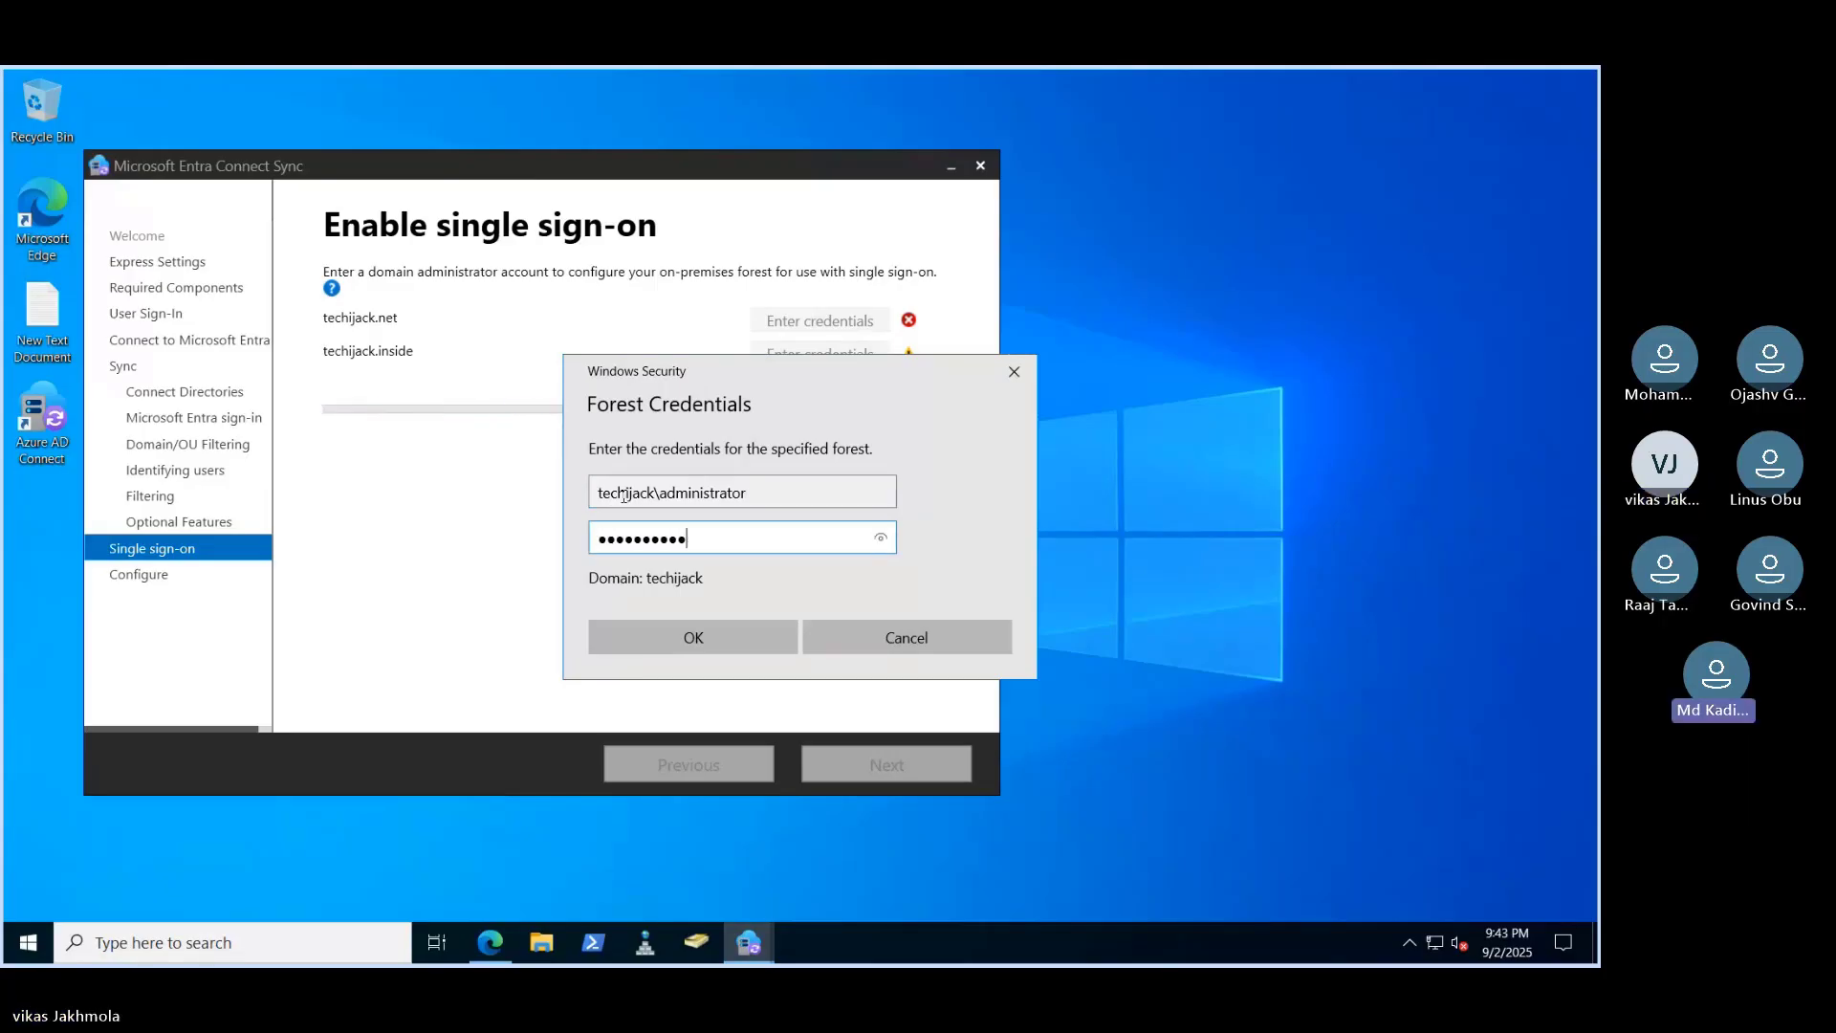
key("Return")
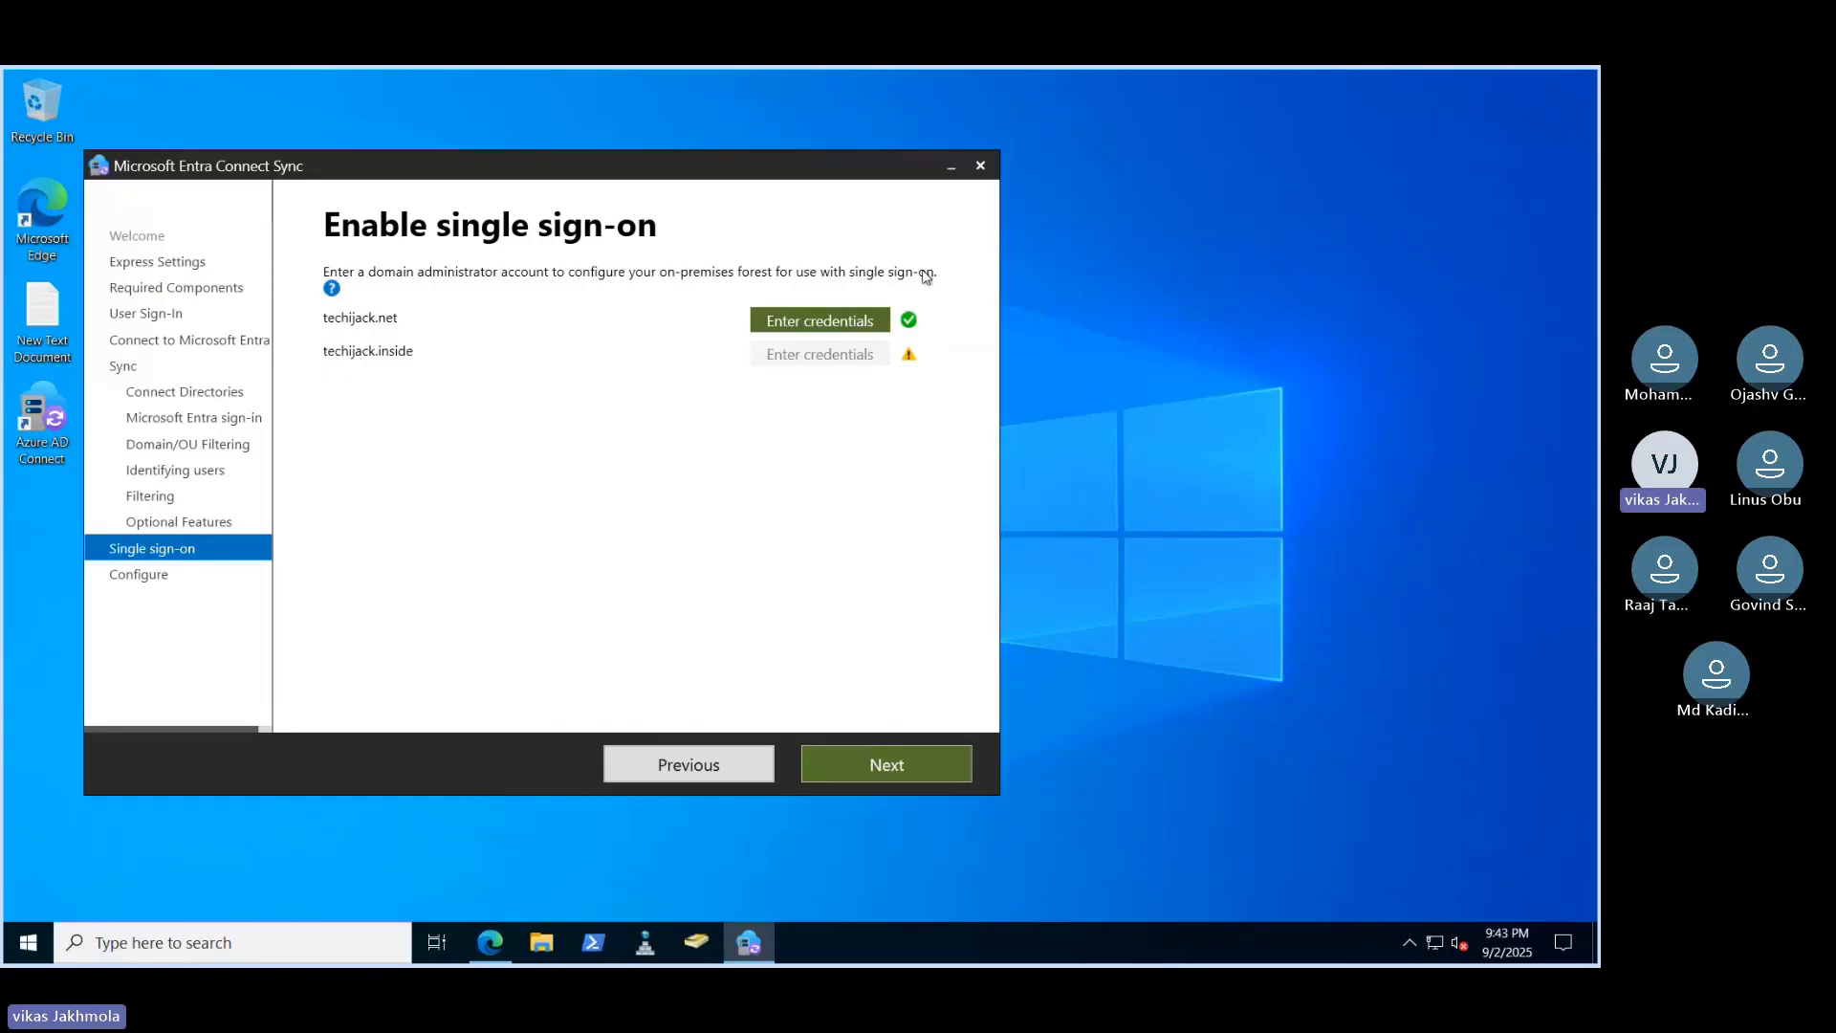
left_click(880, 767)
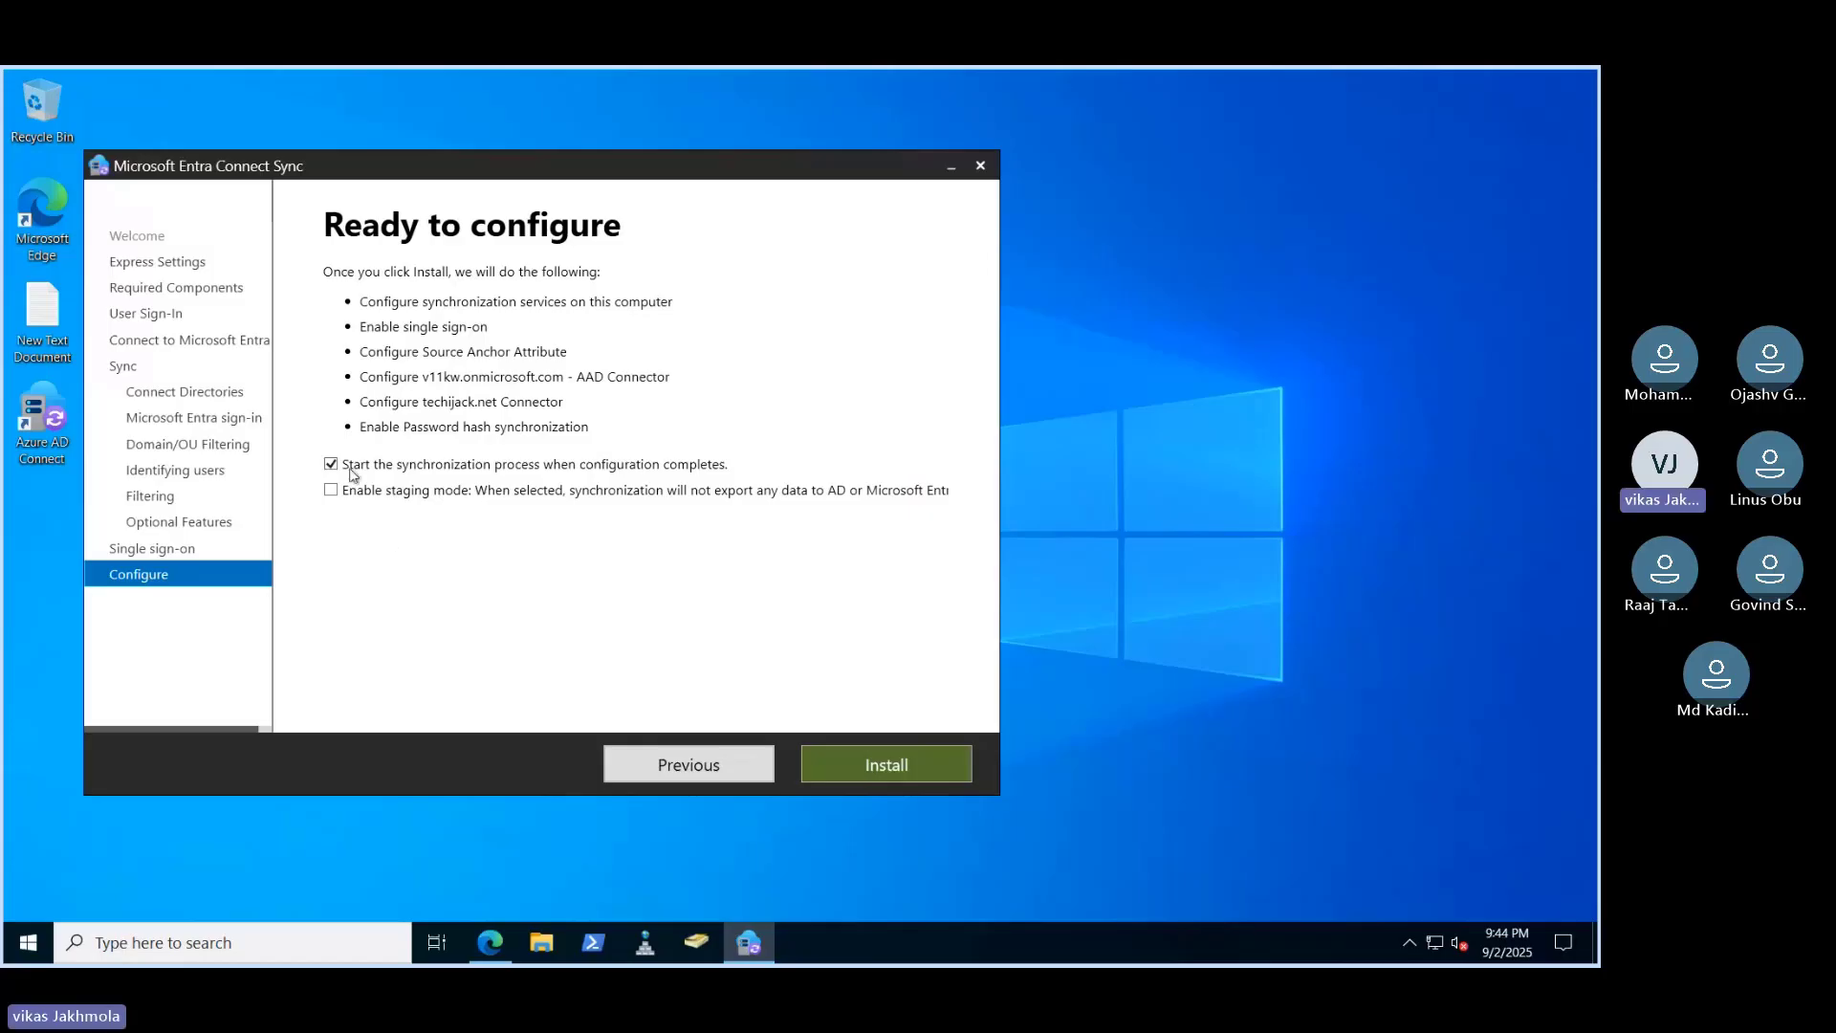
Try the staging mode option, leave it disabled, and start the installation with synchronization set to start when configuration completes
left_click(330, 492)
left_click(401, 500)
left_click(480, 503)
left_click(586, 504)
left_click(820, 499)
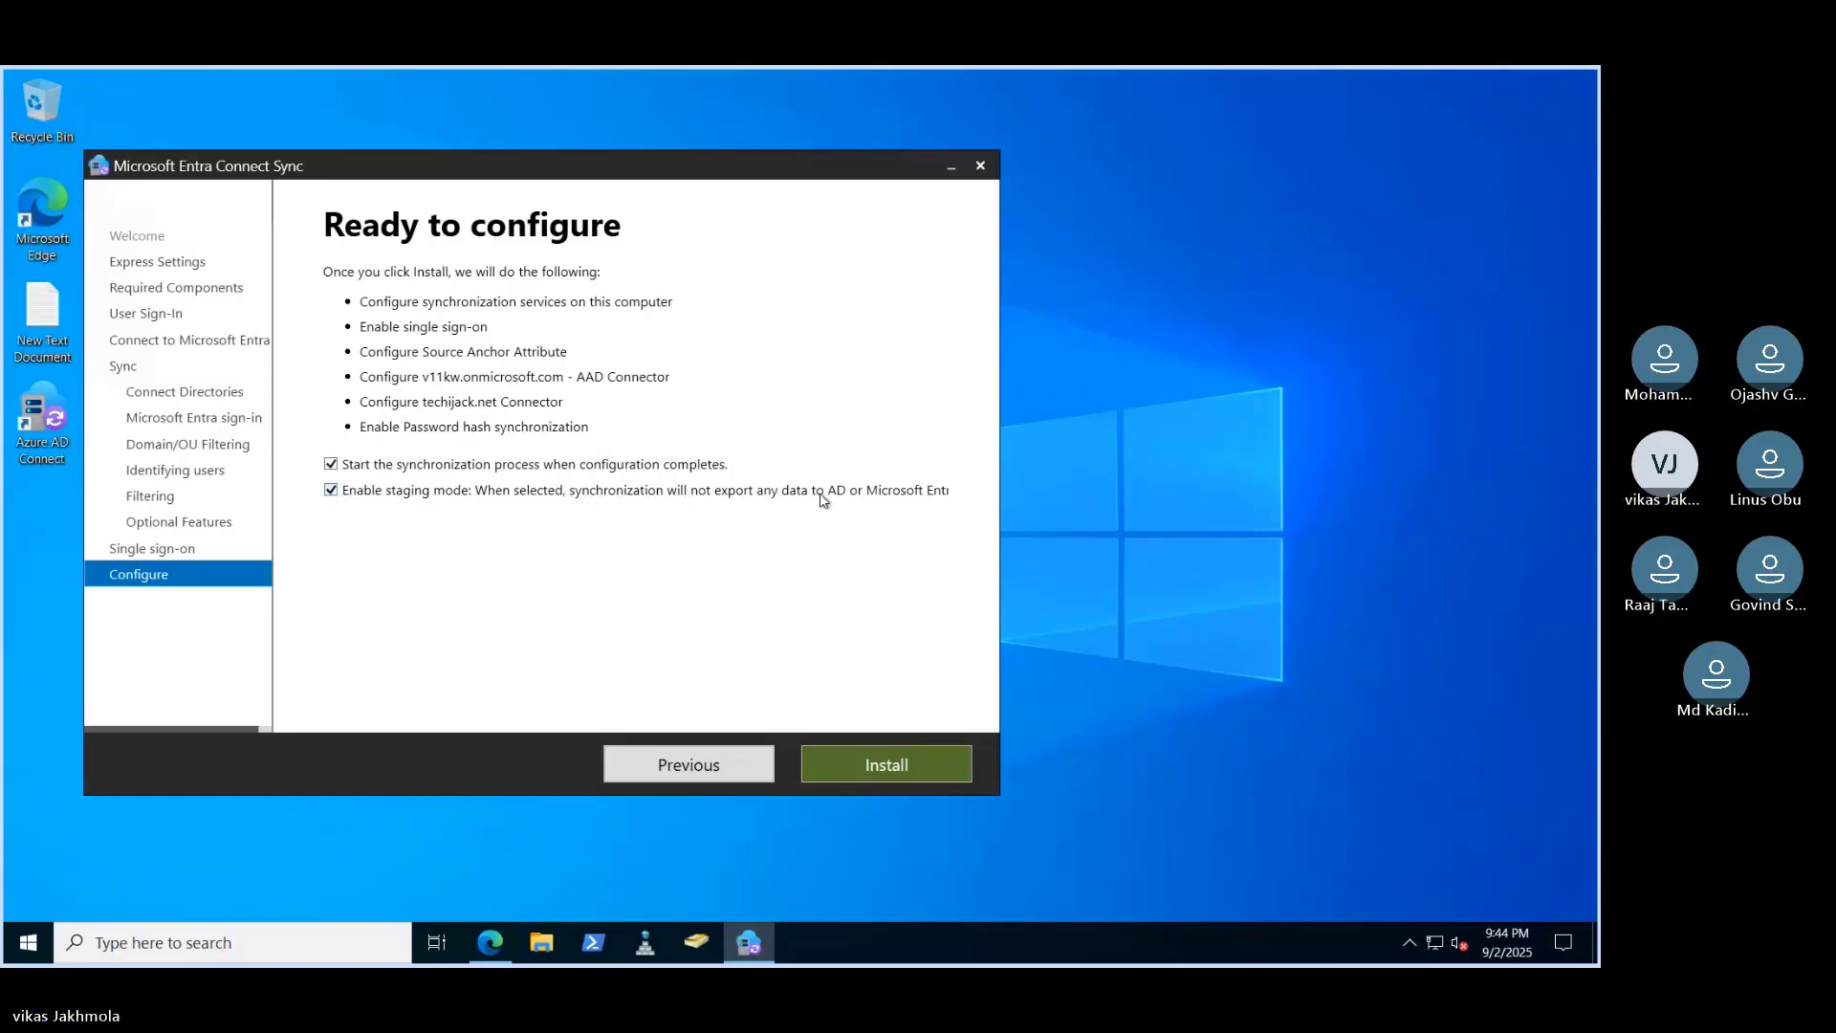
left_click(872, 494)
left_click(910, 495)
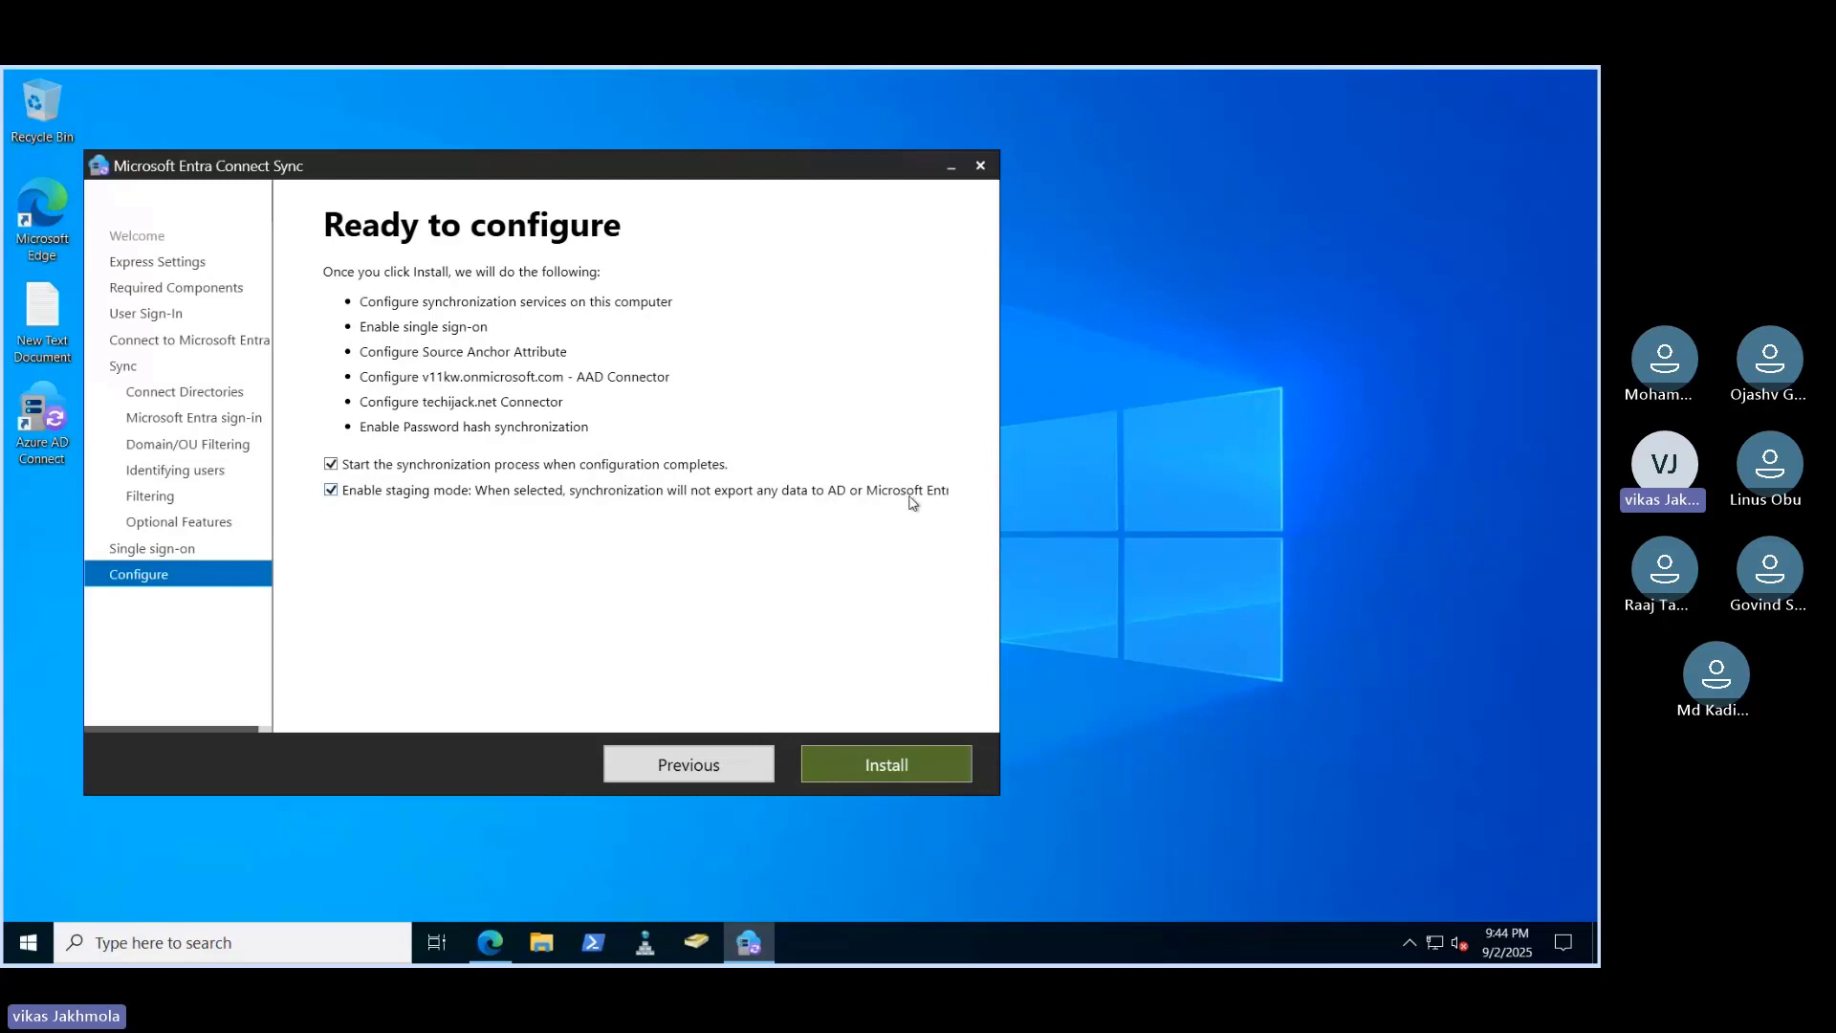
left_click(935, 497)
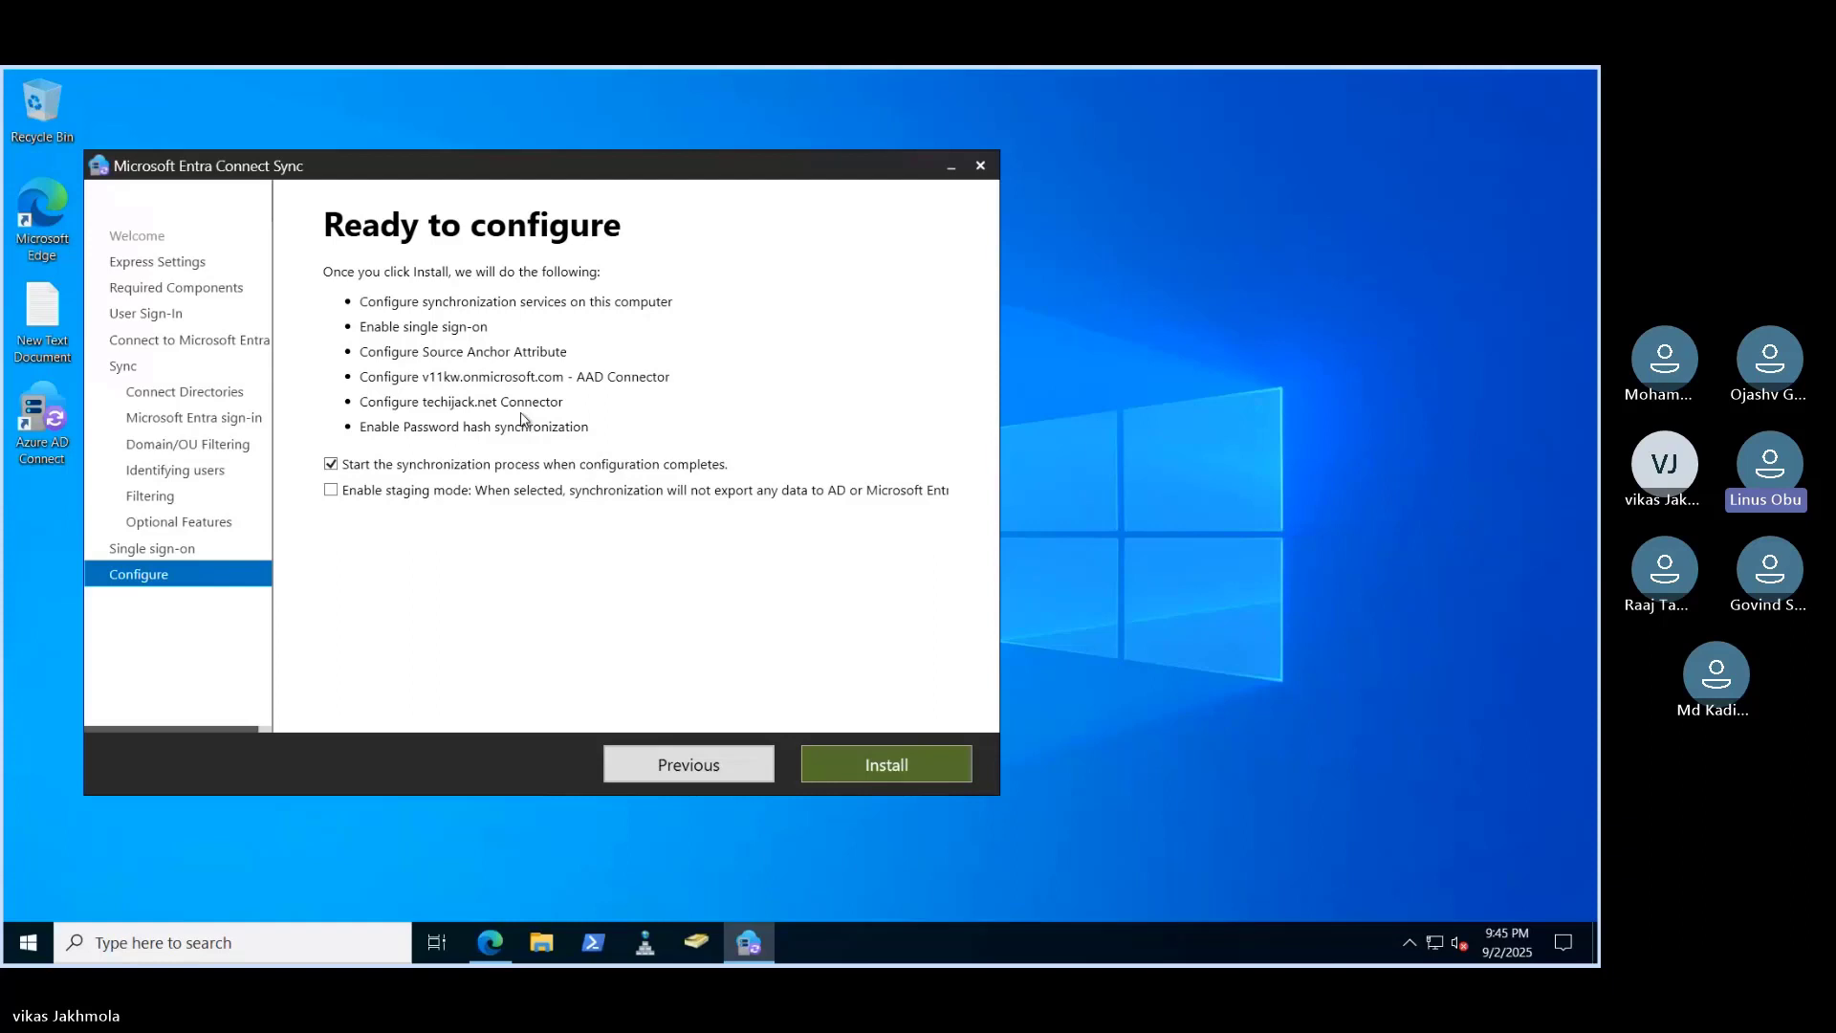
left_click(468, 490)
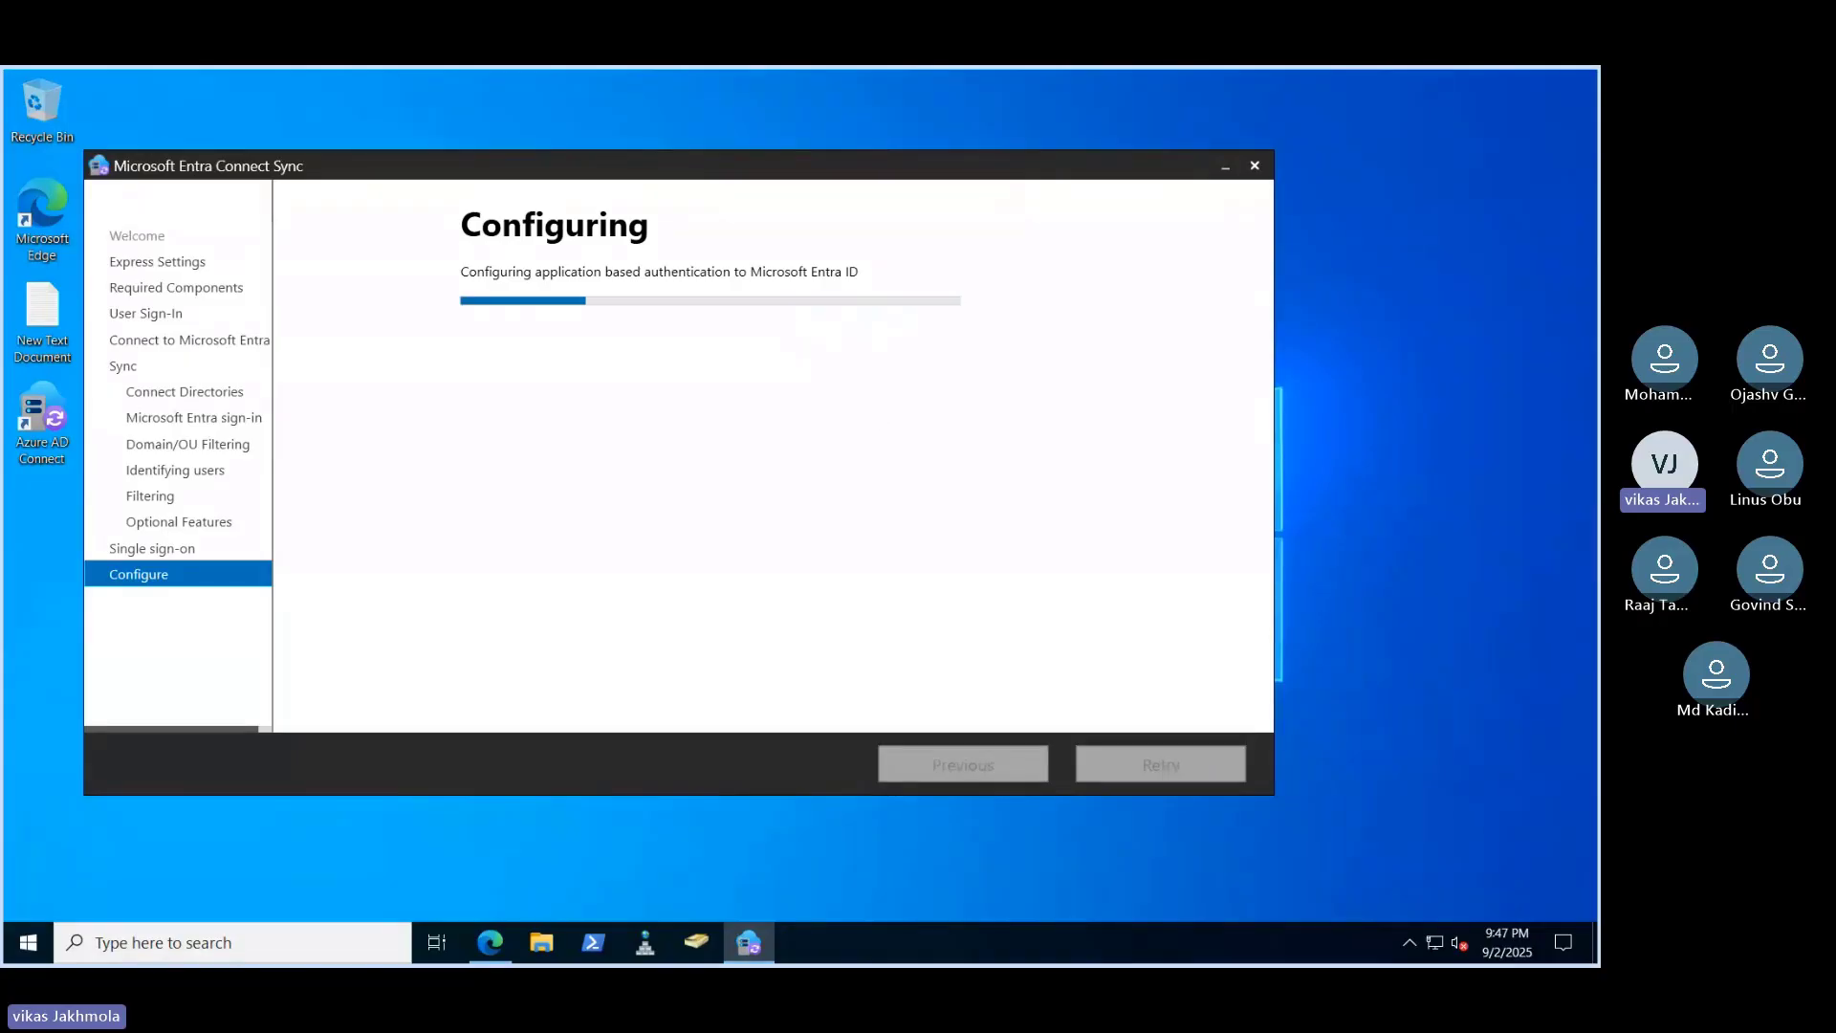
Switch to the Microsoft 365 admin center in the browser and view the organization's users list on the home page
left_click(491, 947)
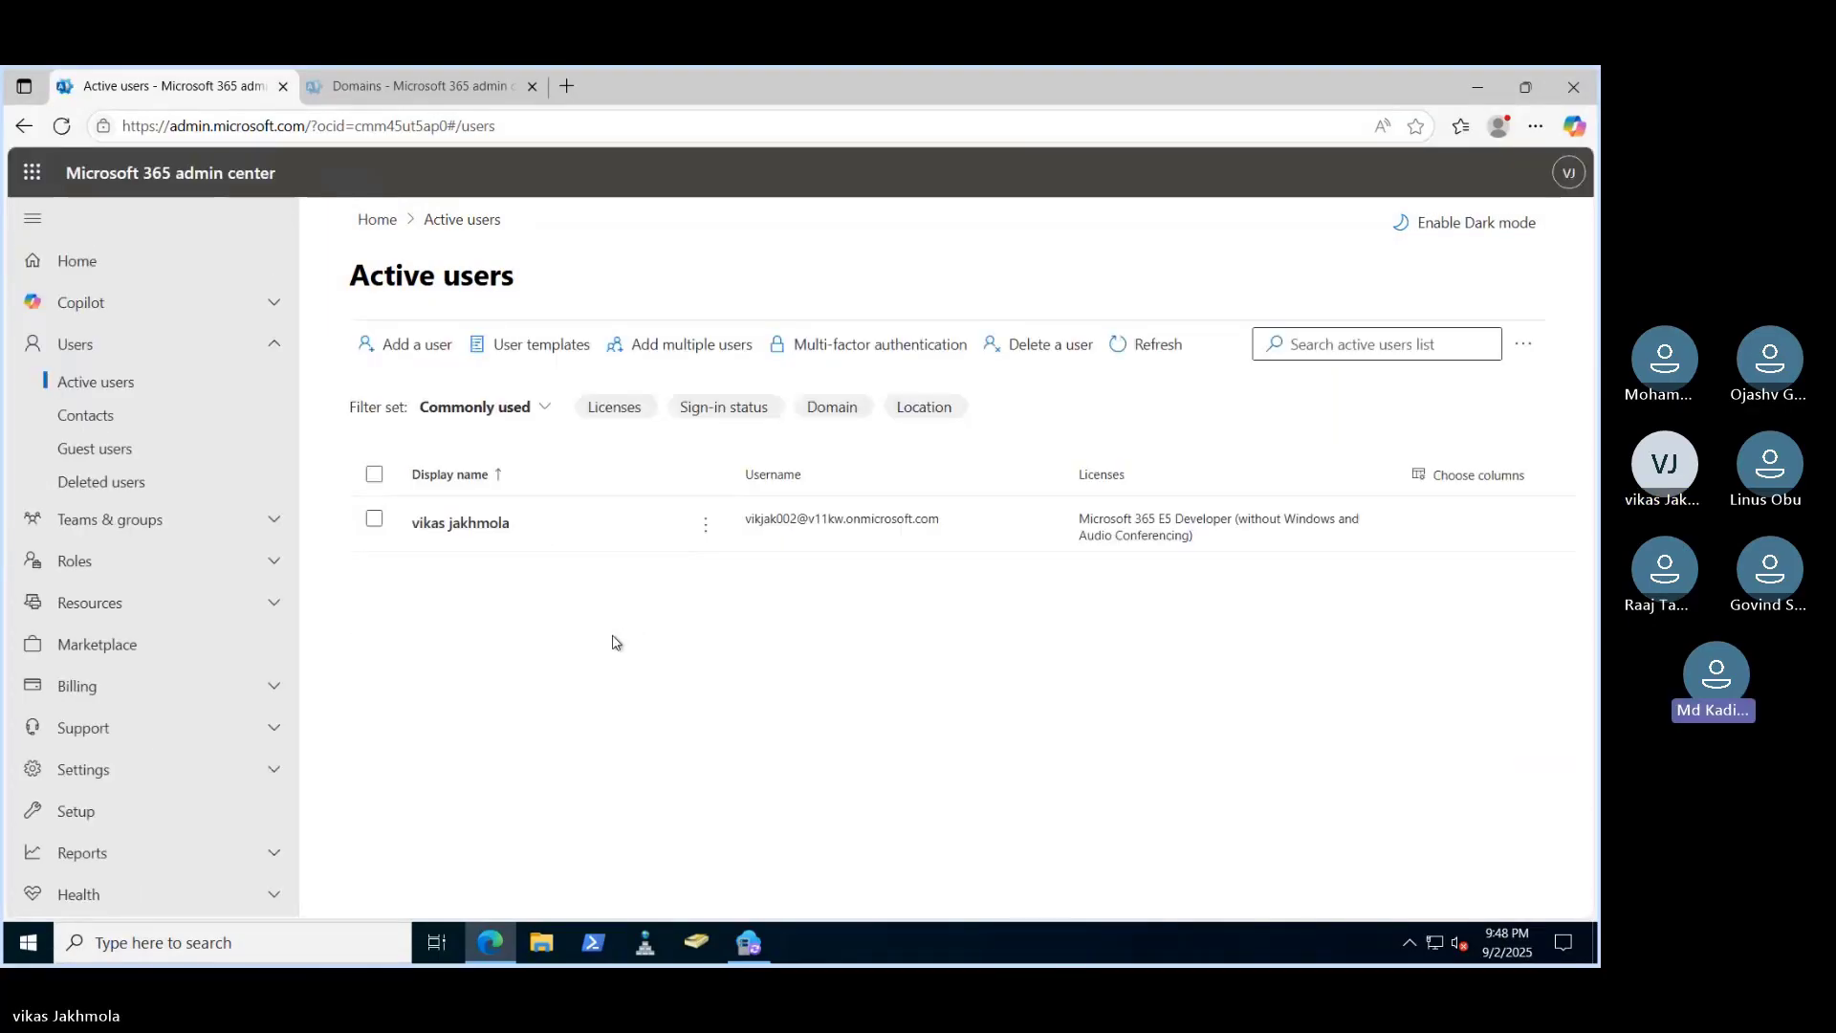
left_click(75, 268)
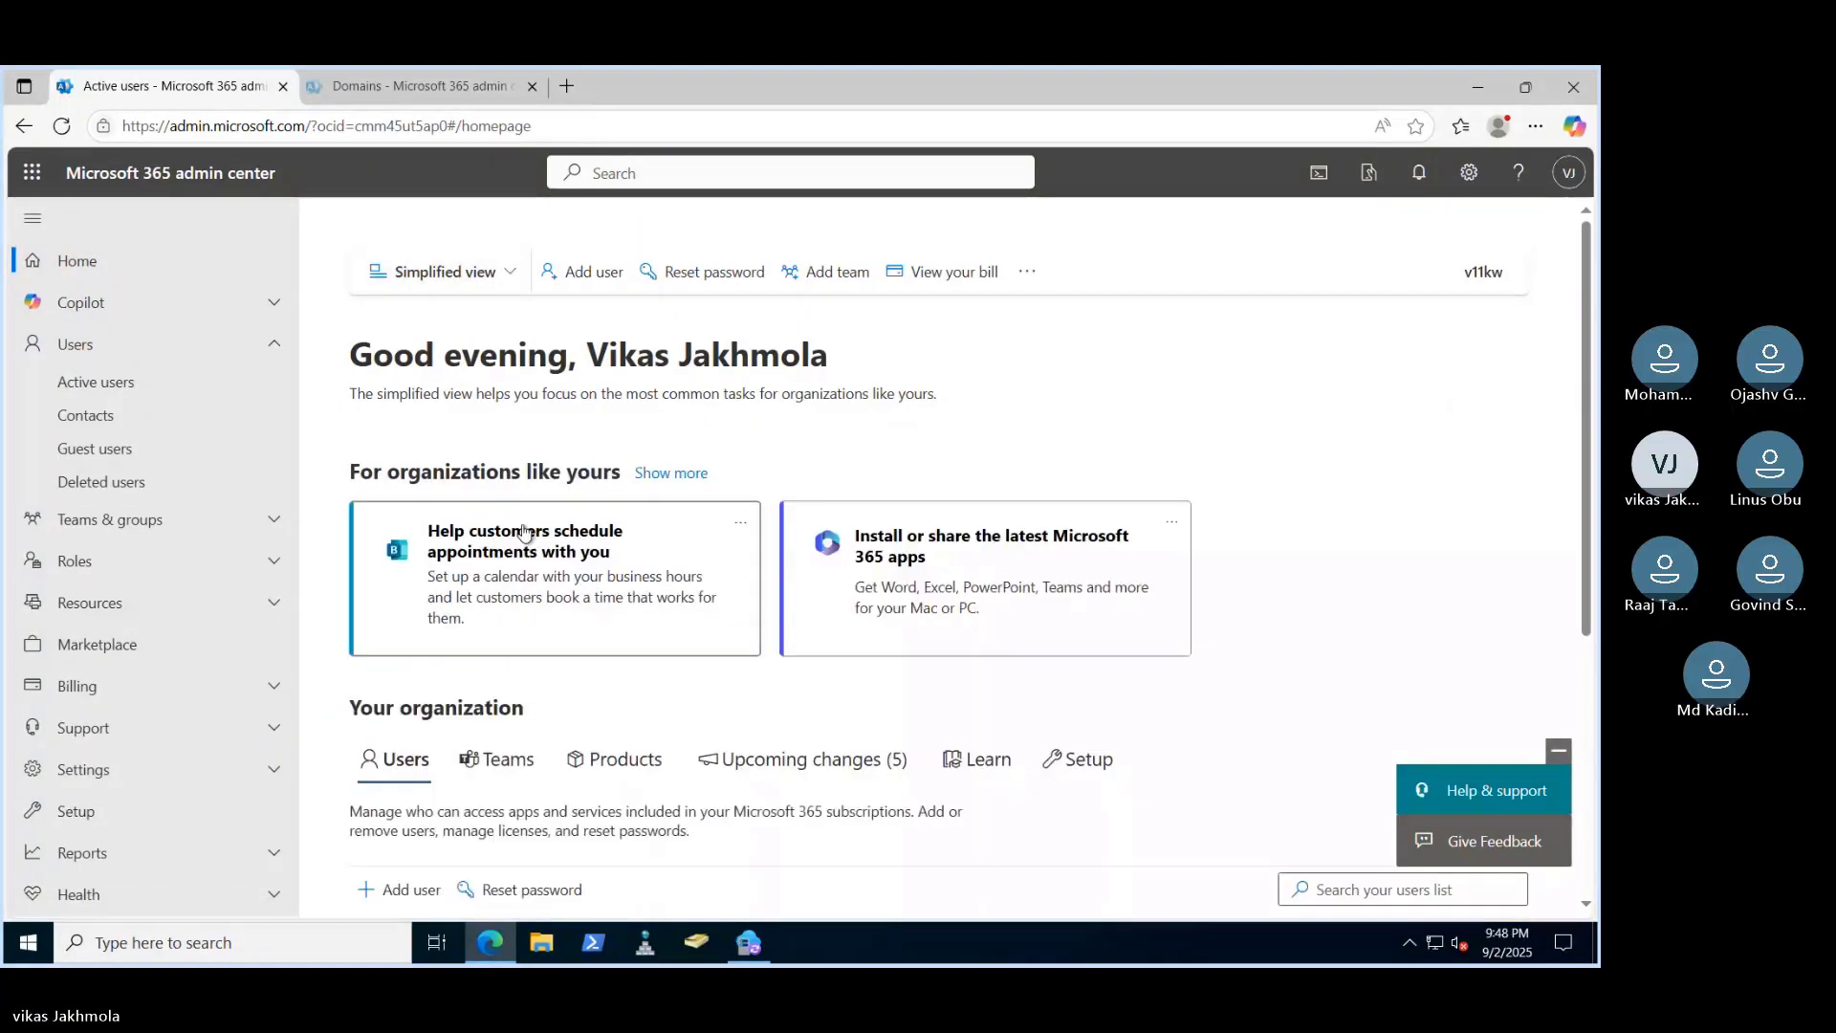
scroll(525, 532, "down", 2)
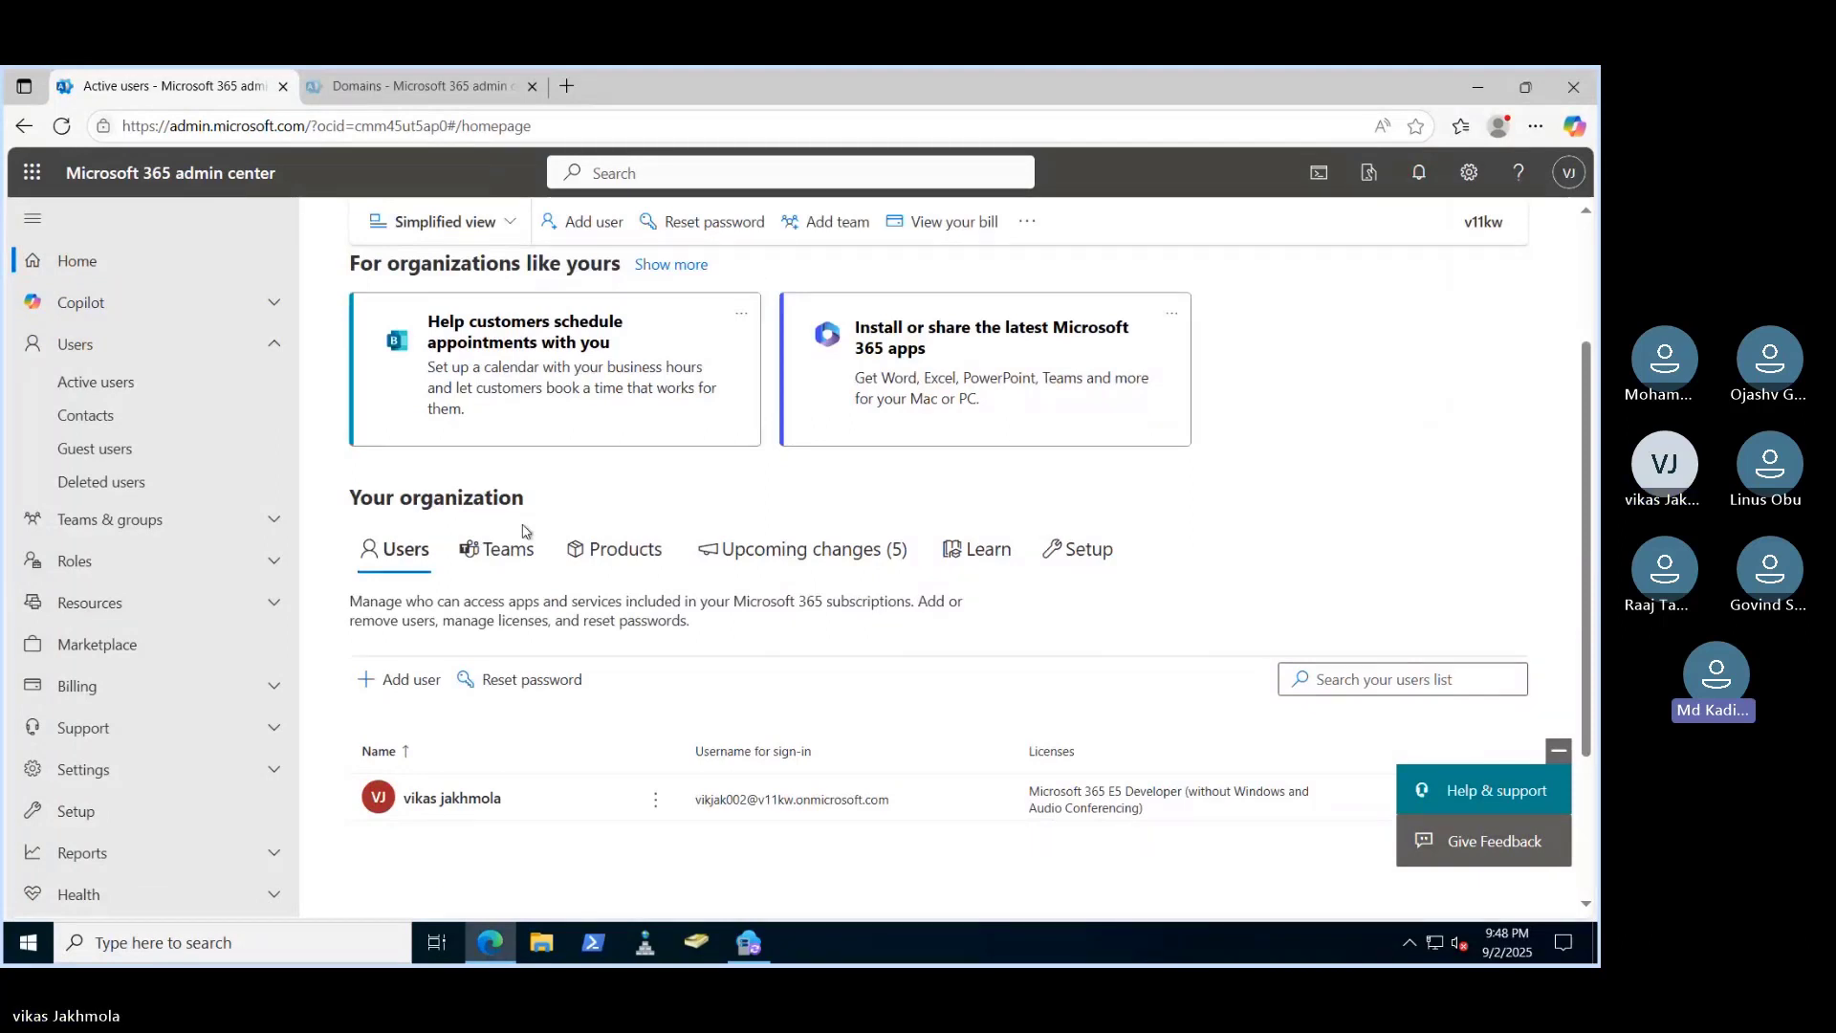
Switch the admin center home page to Dashboard view and check the Microsoft Entra Connect sync status card
left_click(444, 221)
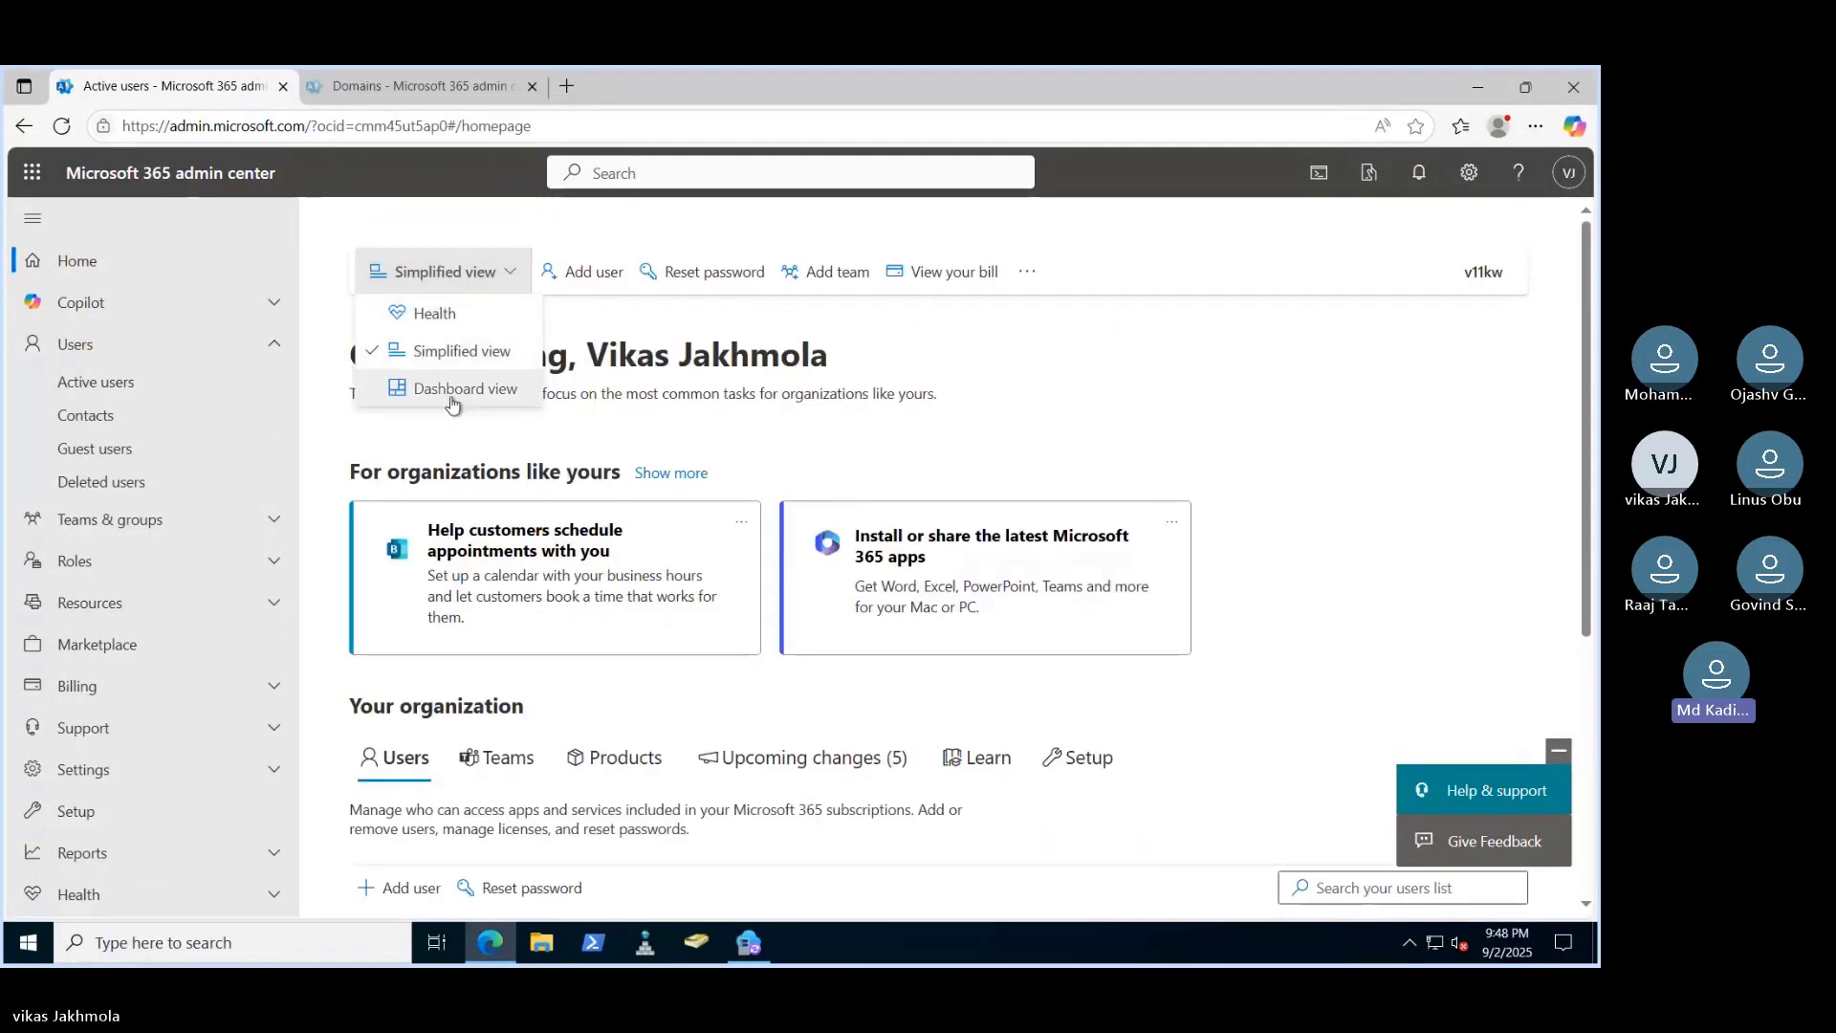
left_click(451, 392)
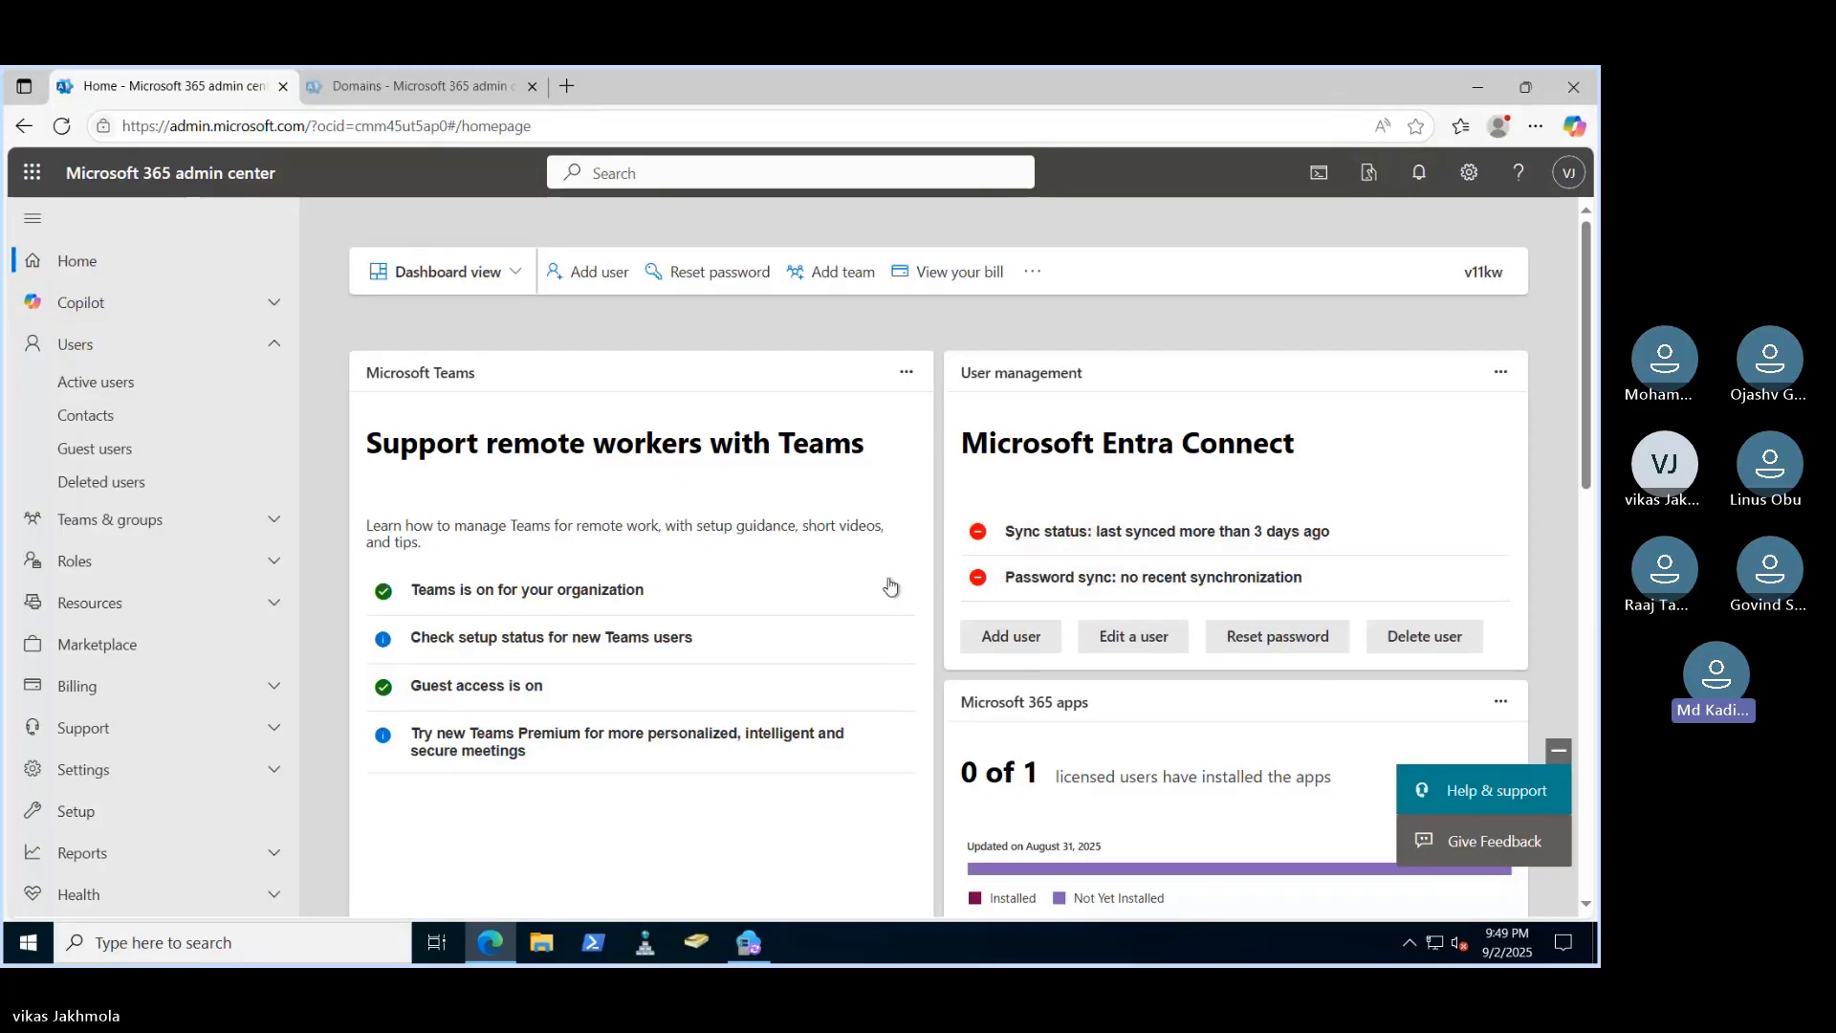
scroll(801, 587, "down", 3)
scroll(801, 587, "up", 4)
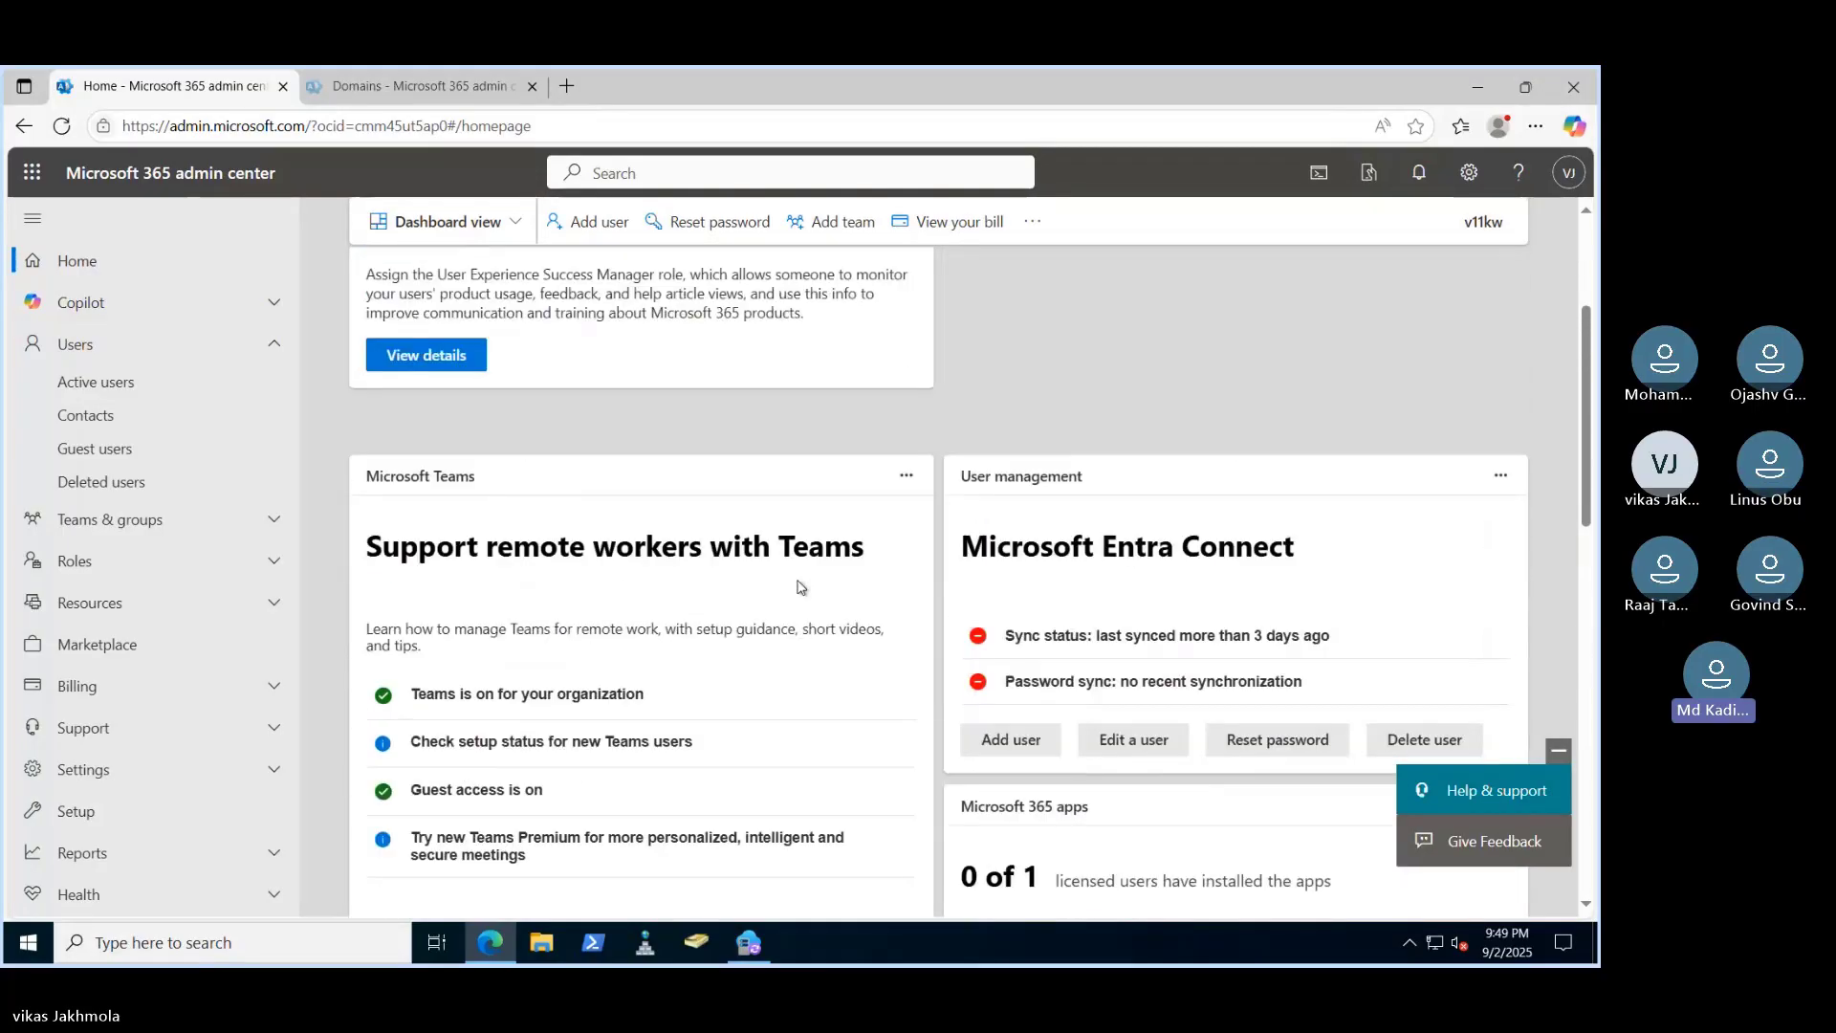
scroll(801, 587, "up", 3)
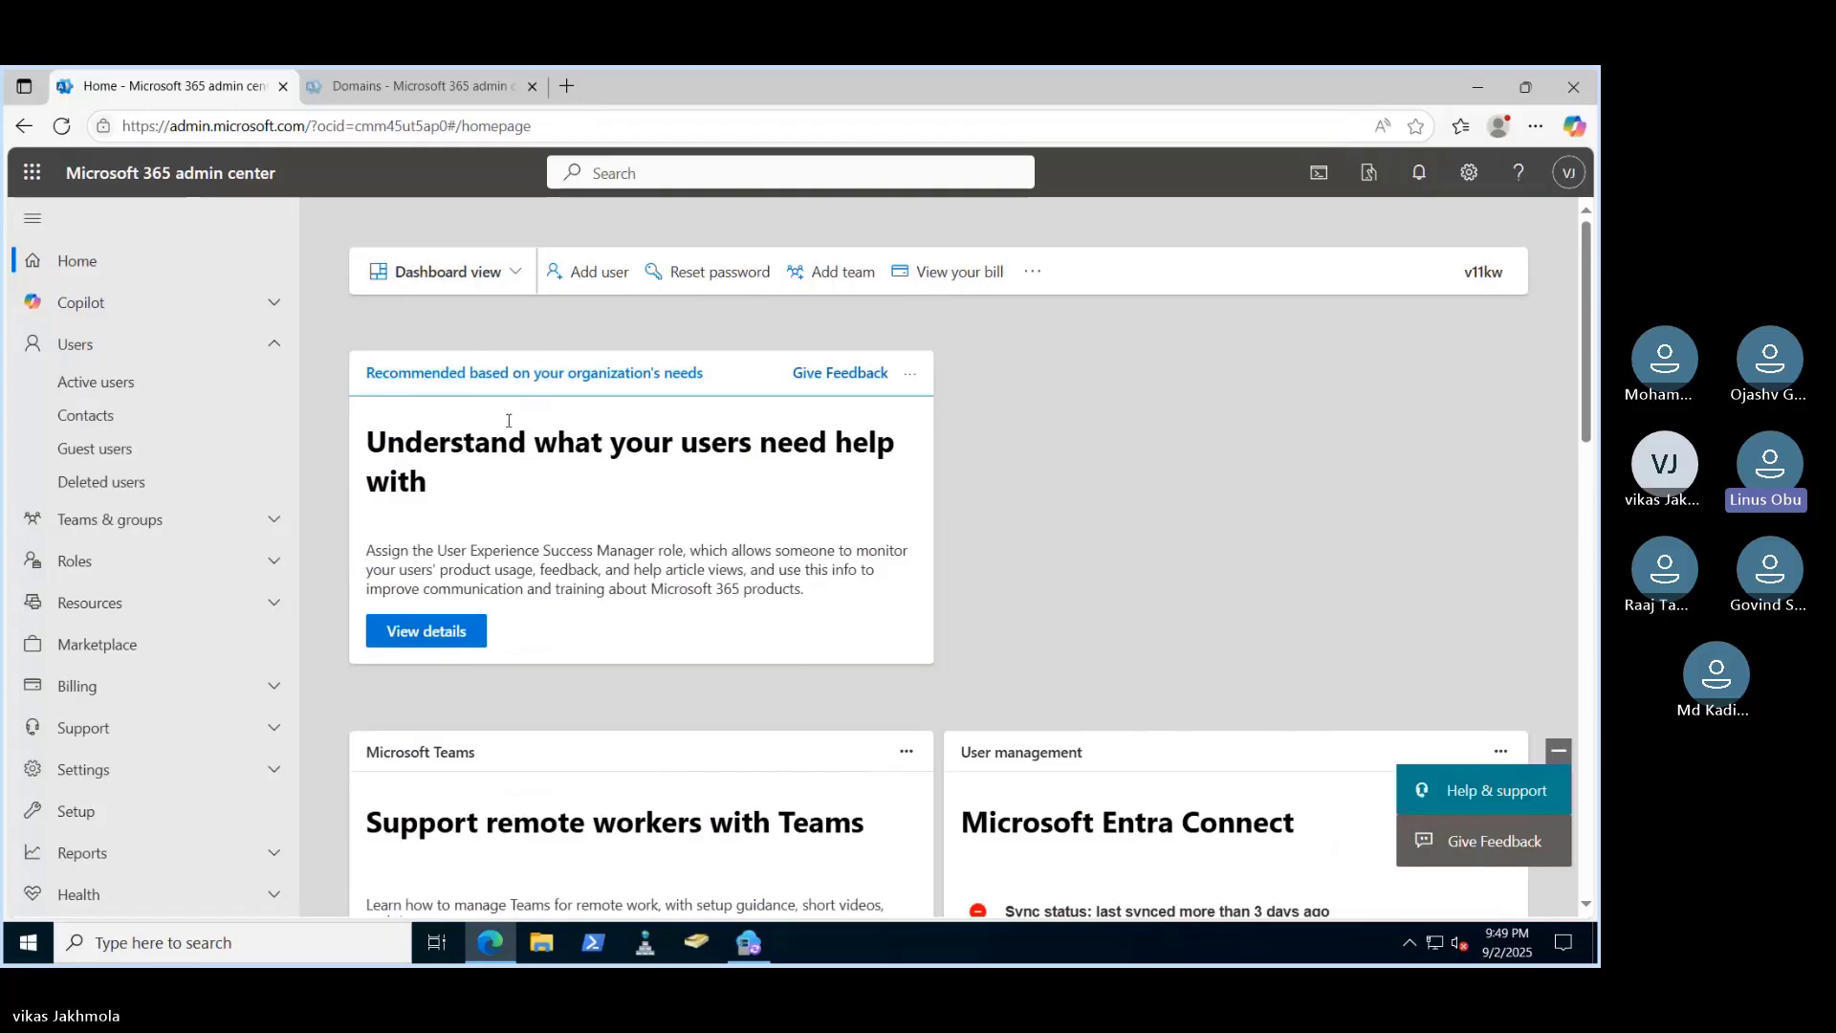
scroll(508, 422, "down", 1)
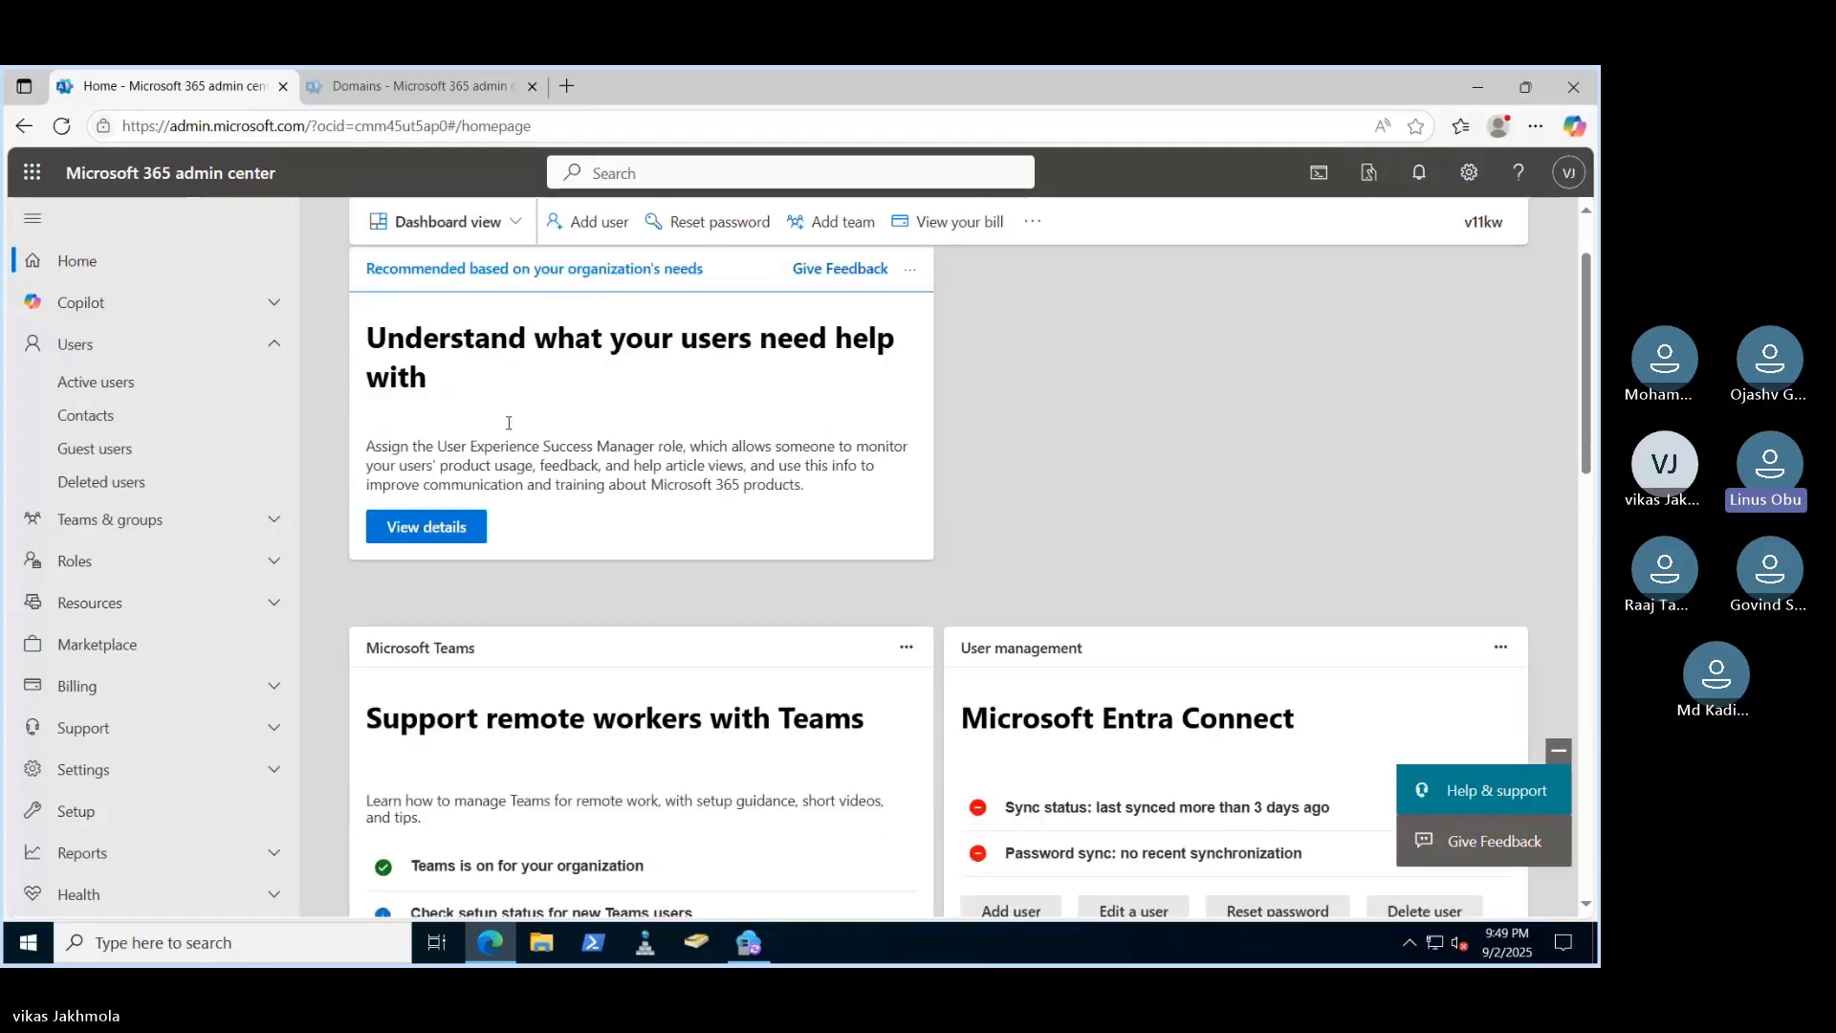
scroll(508, 423, "down", 1)
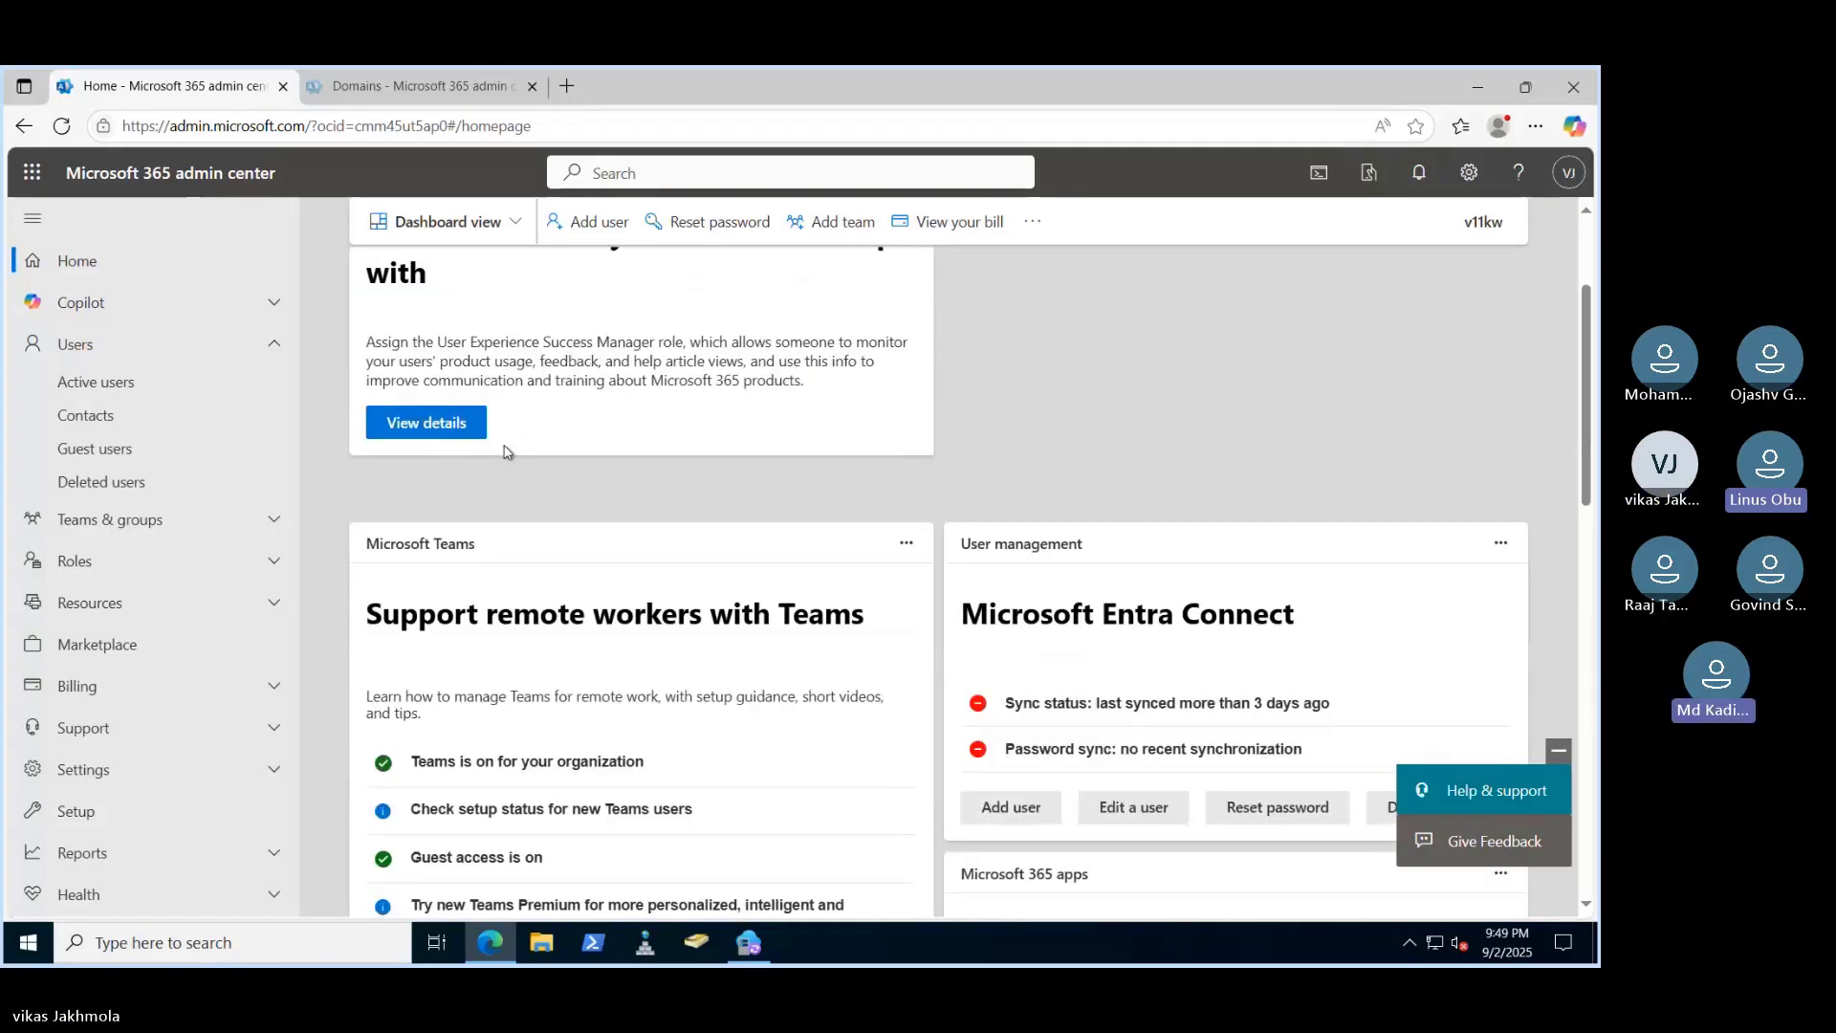
left_click(491, 947)
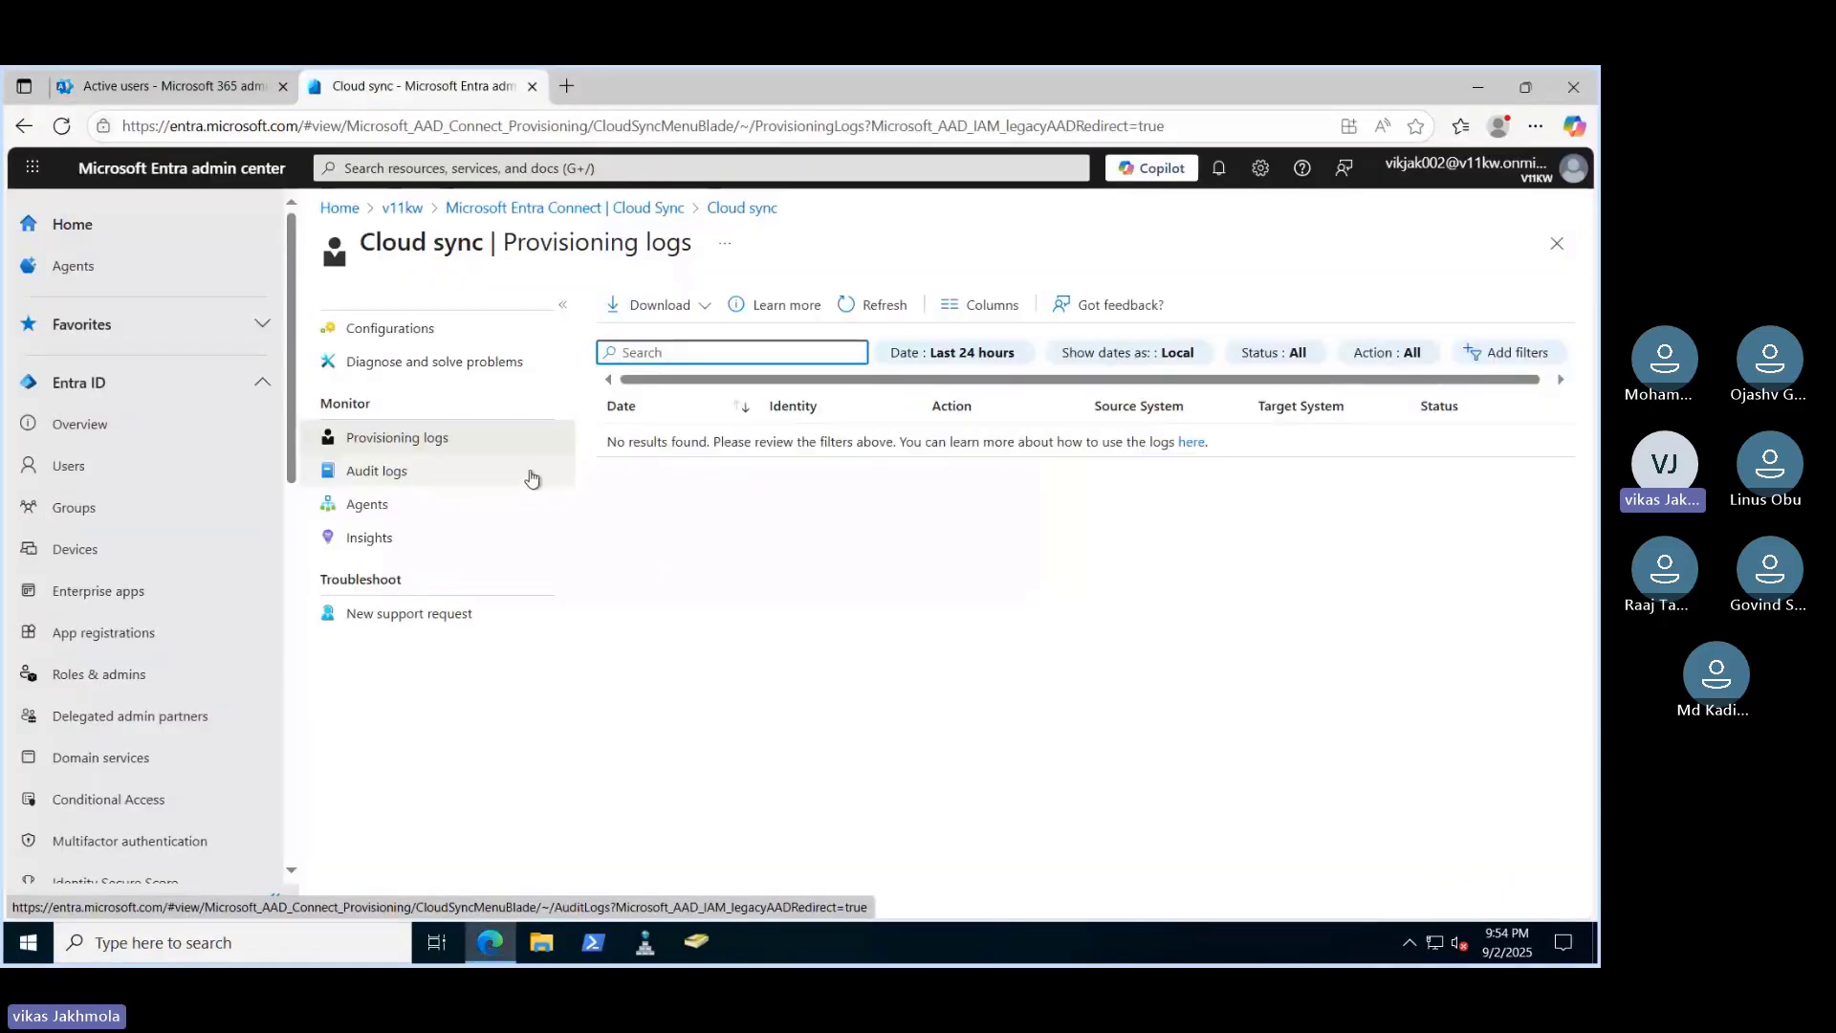
Refresh the Cloud sync provisioning logs and return to the Active users list in the Microsoft 365 admin center
left_click(869, 304)
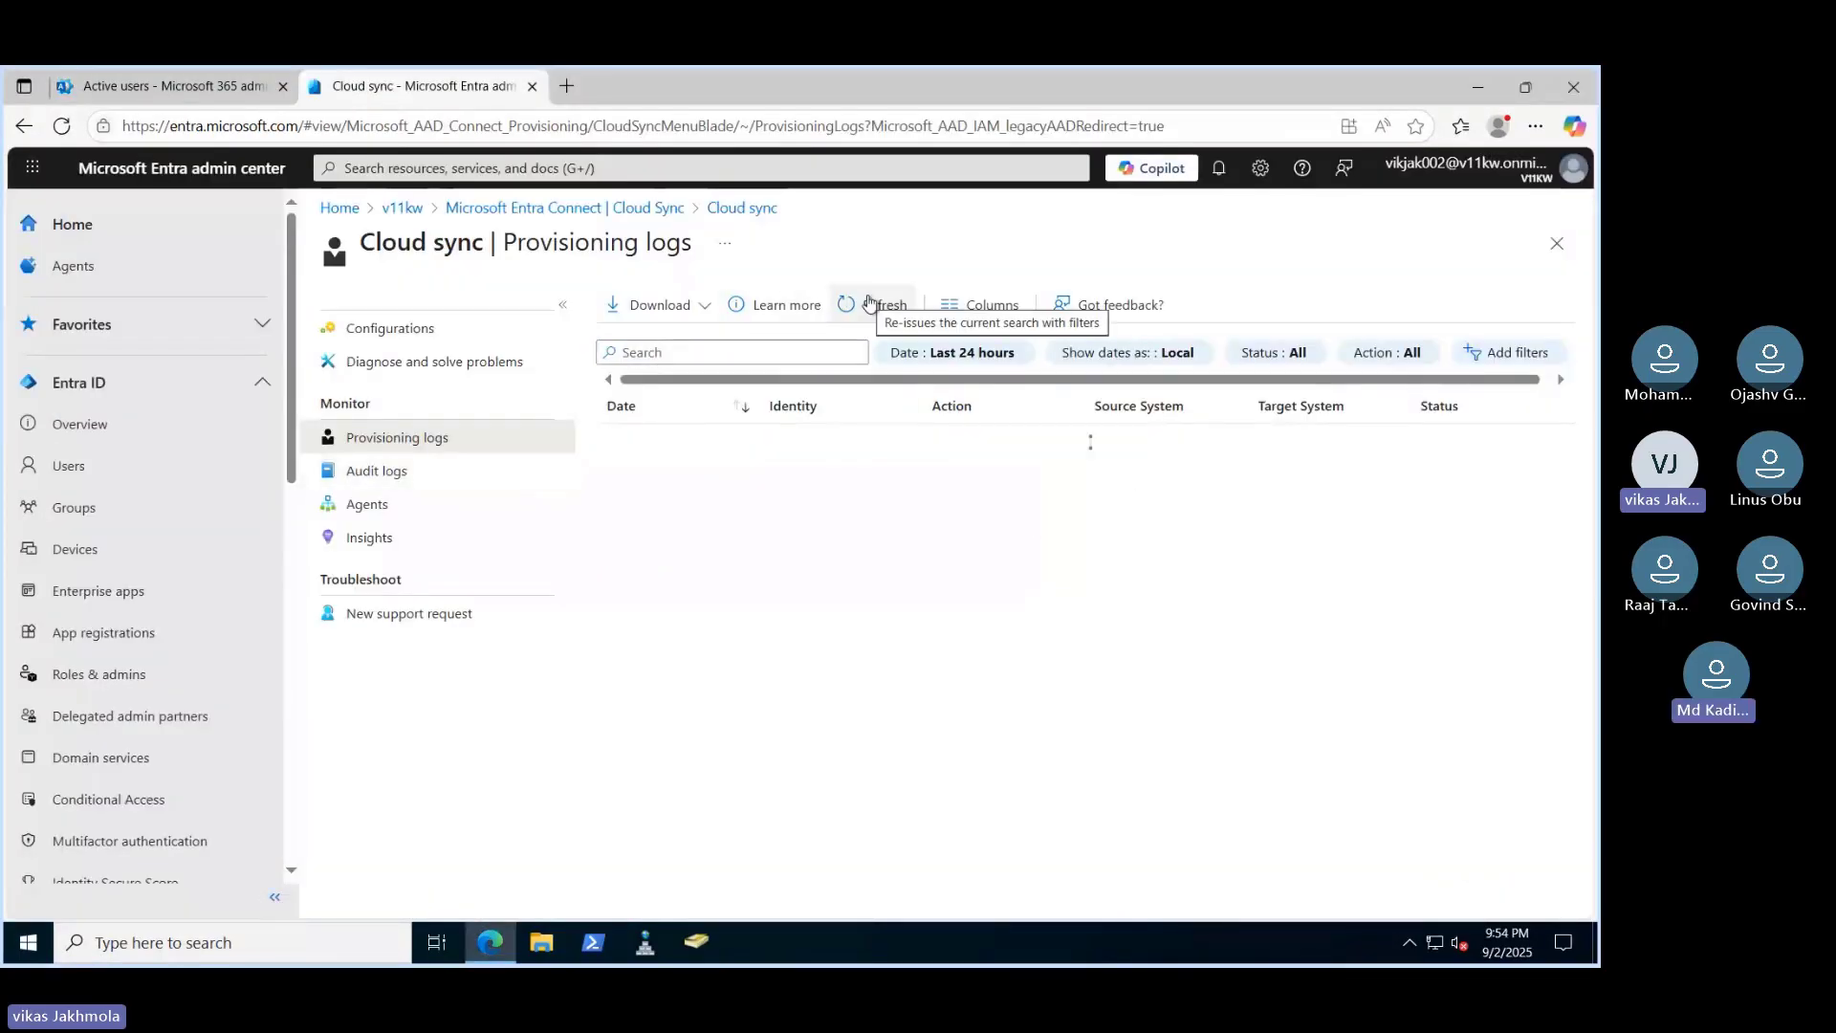
left_click(173, 88)
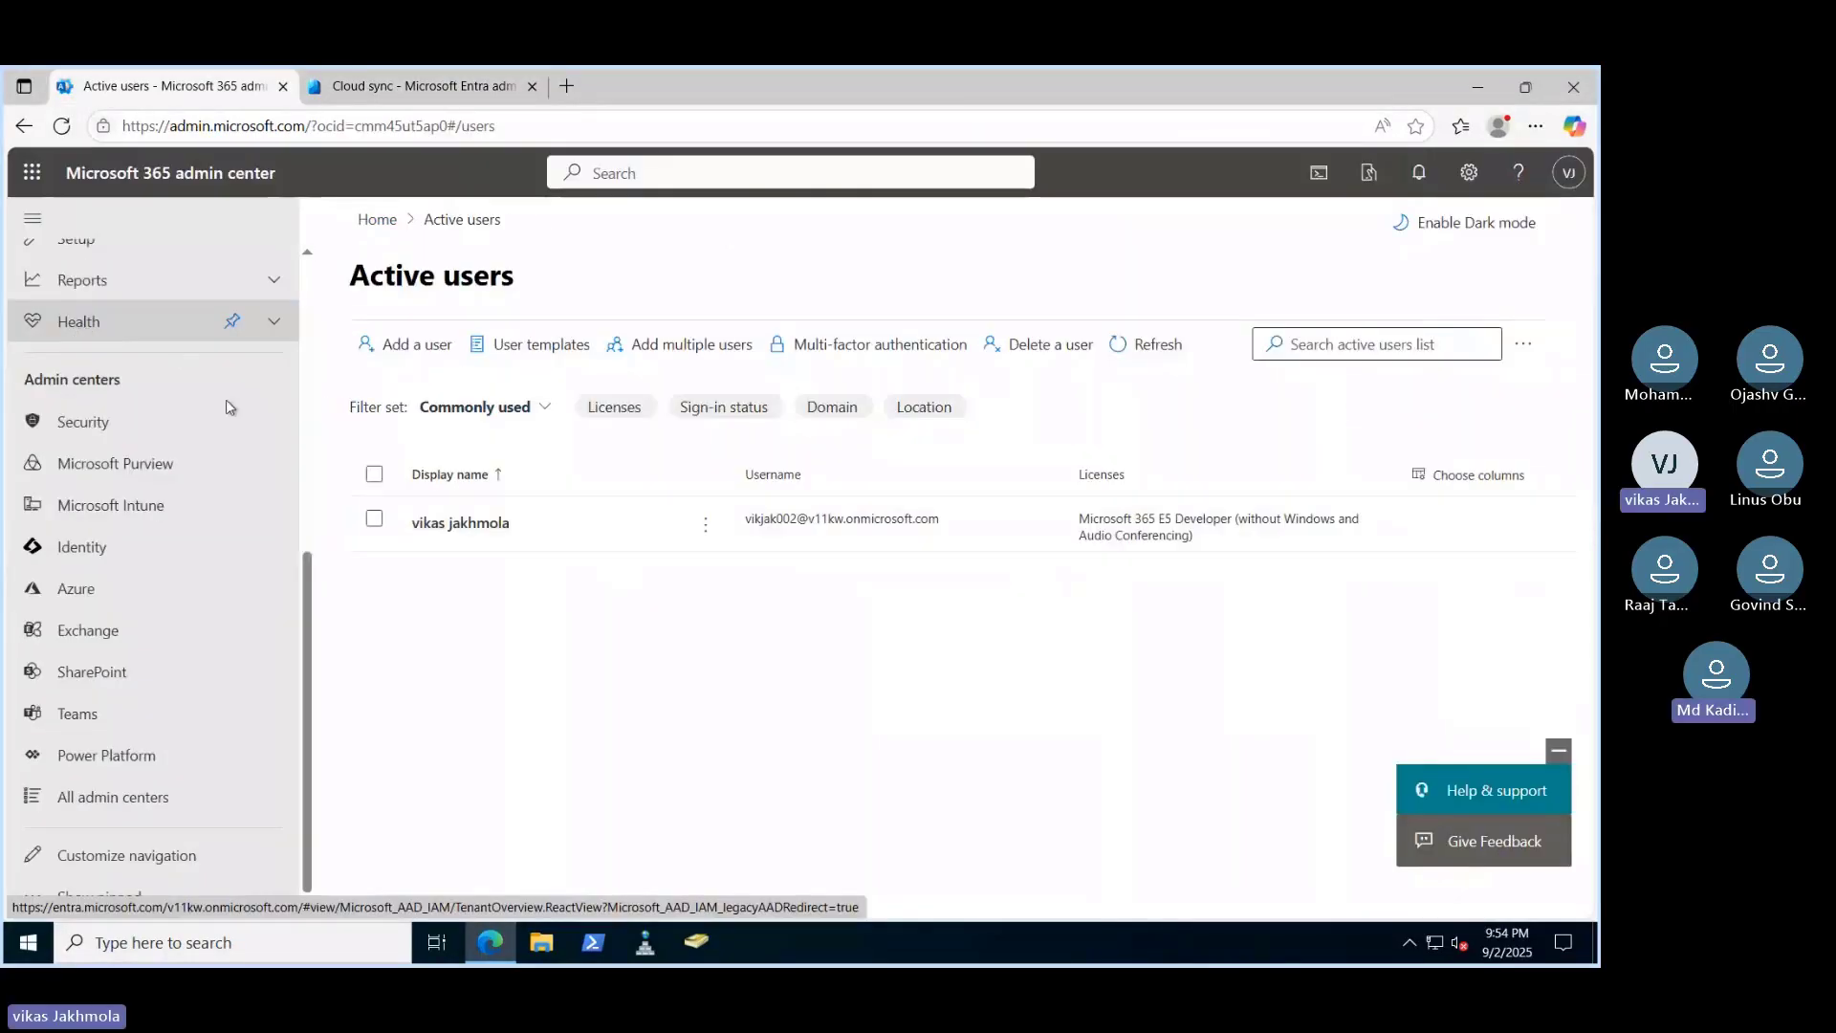
scroll(230, 419, "up", 6)
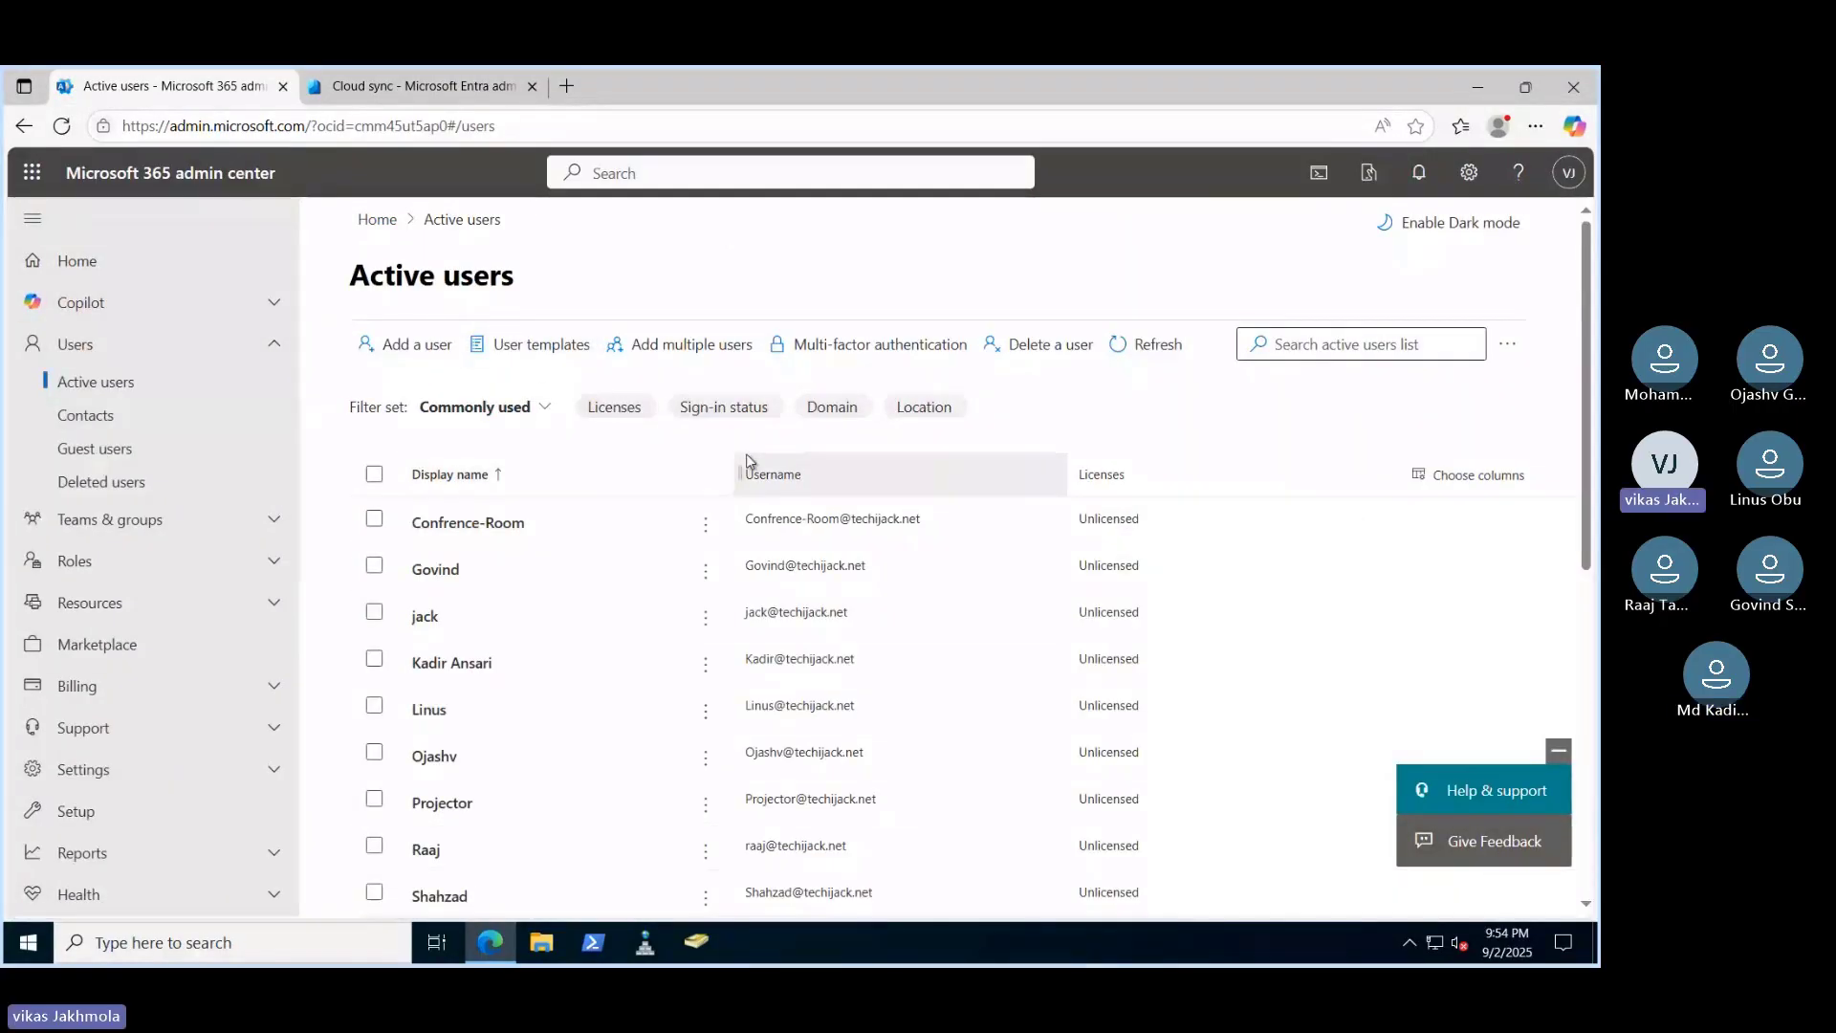
Examine the Active users list, checking the techijack.net usernames and the license assigned to each account
scroll(631, 580, "down", 10)
scroll(631, 579, "up", 5)
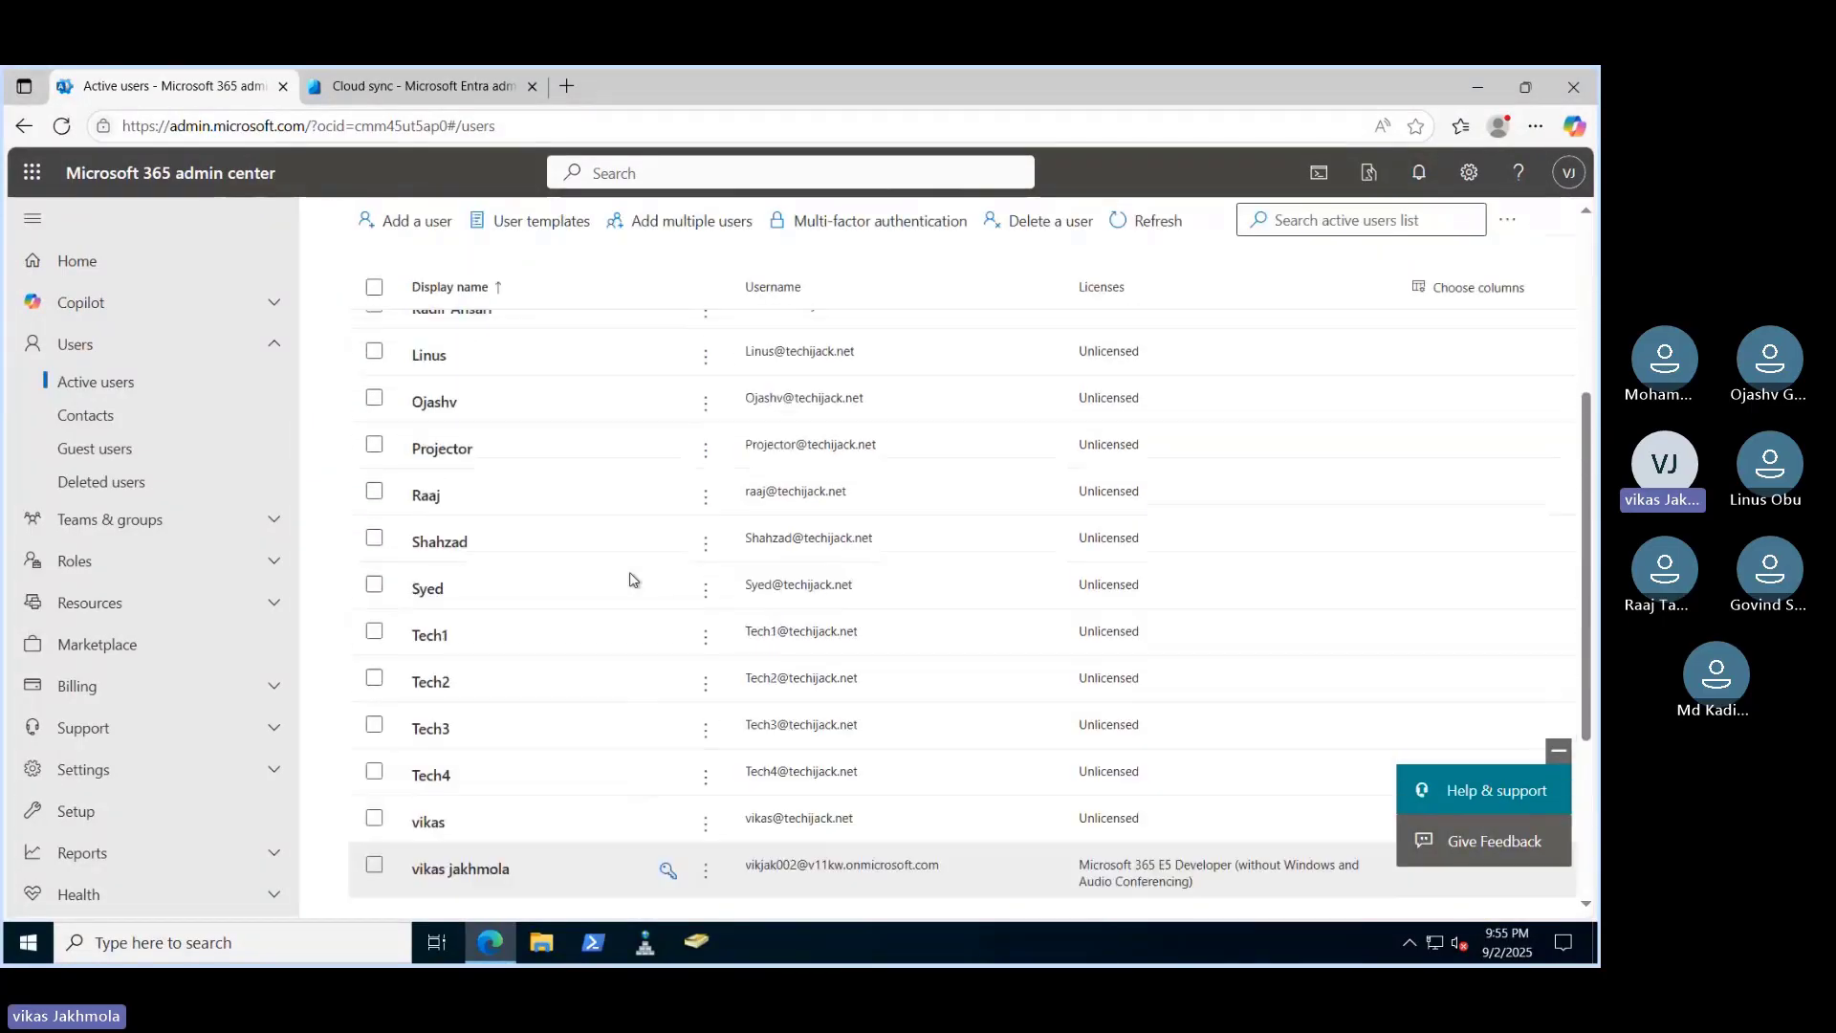
scroll(612, 559, "down", 2)
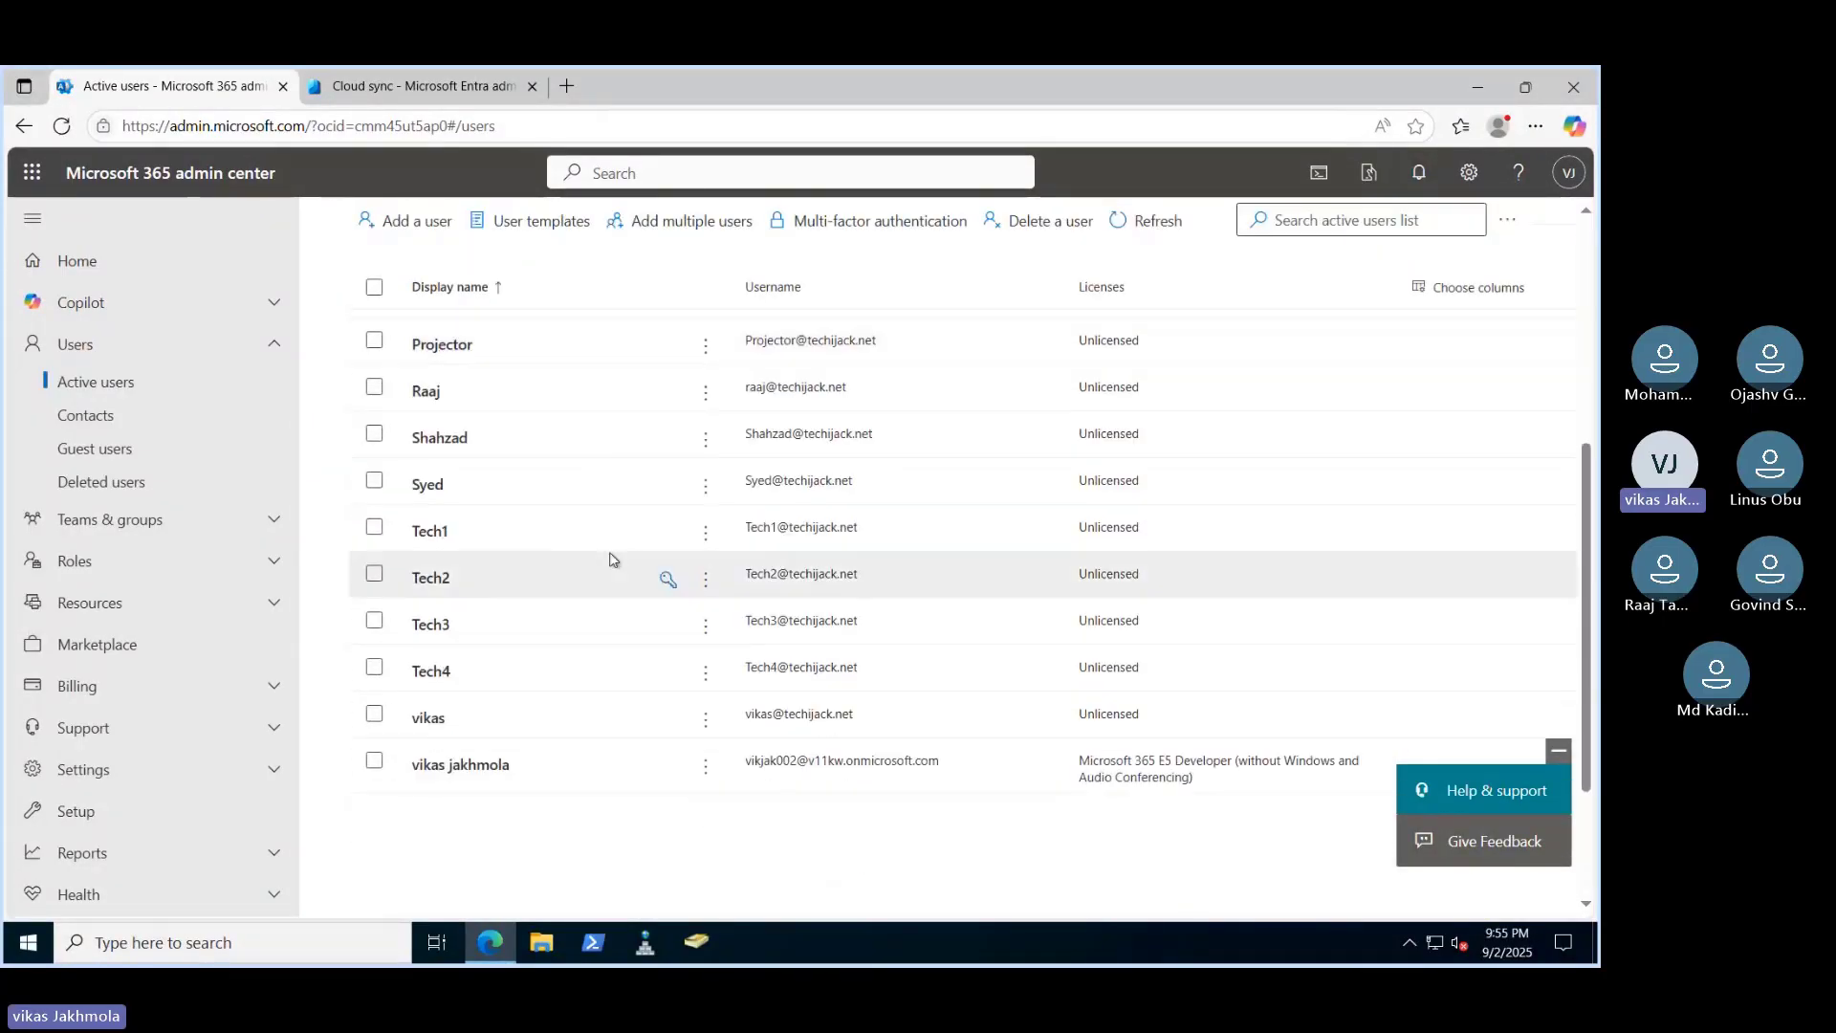
scroll(613, 560, "up", 1)
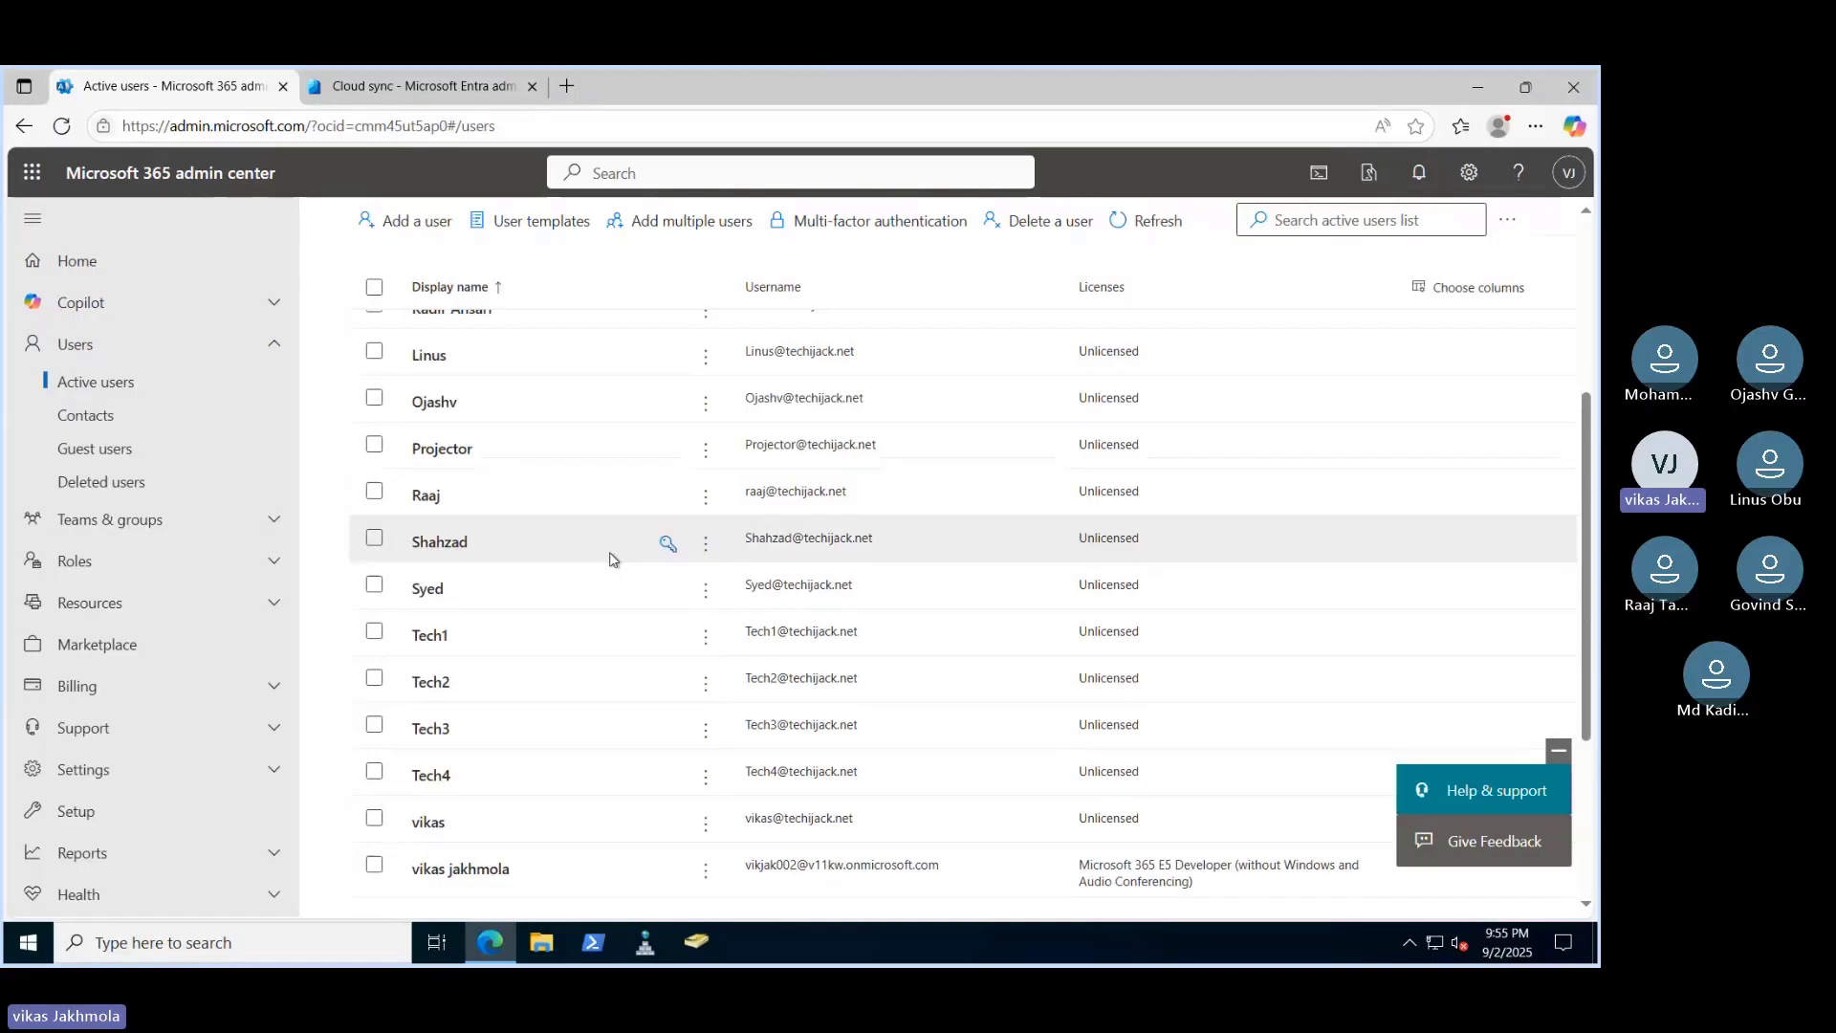
scroll(613, 560, "up", 5)
scroll(622, 564, "down", 3)
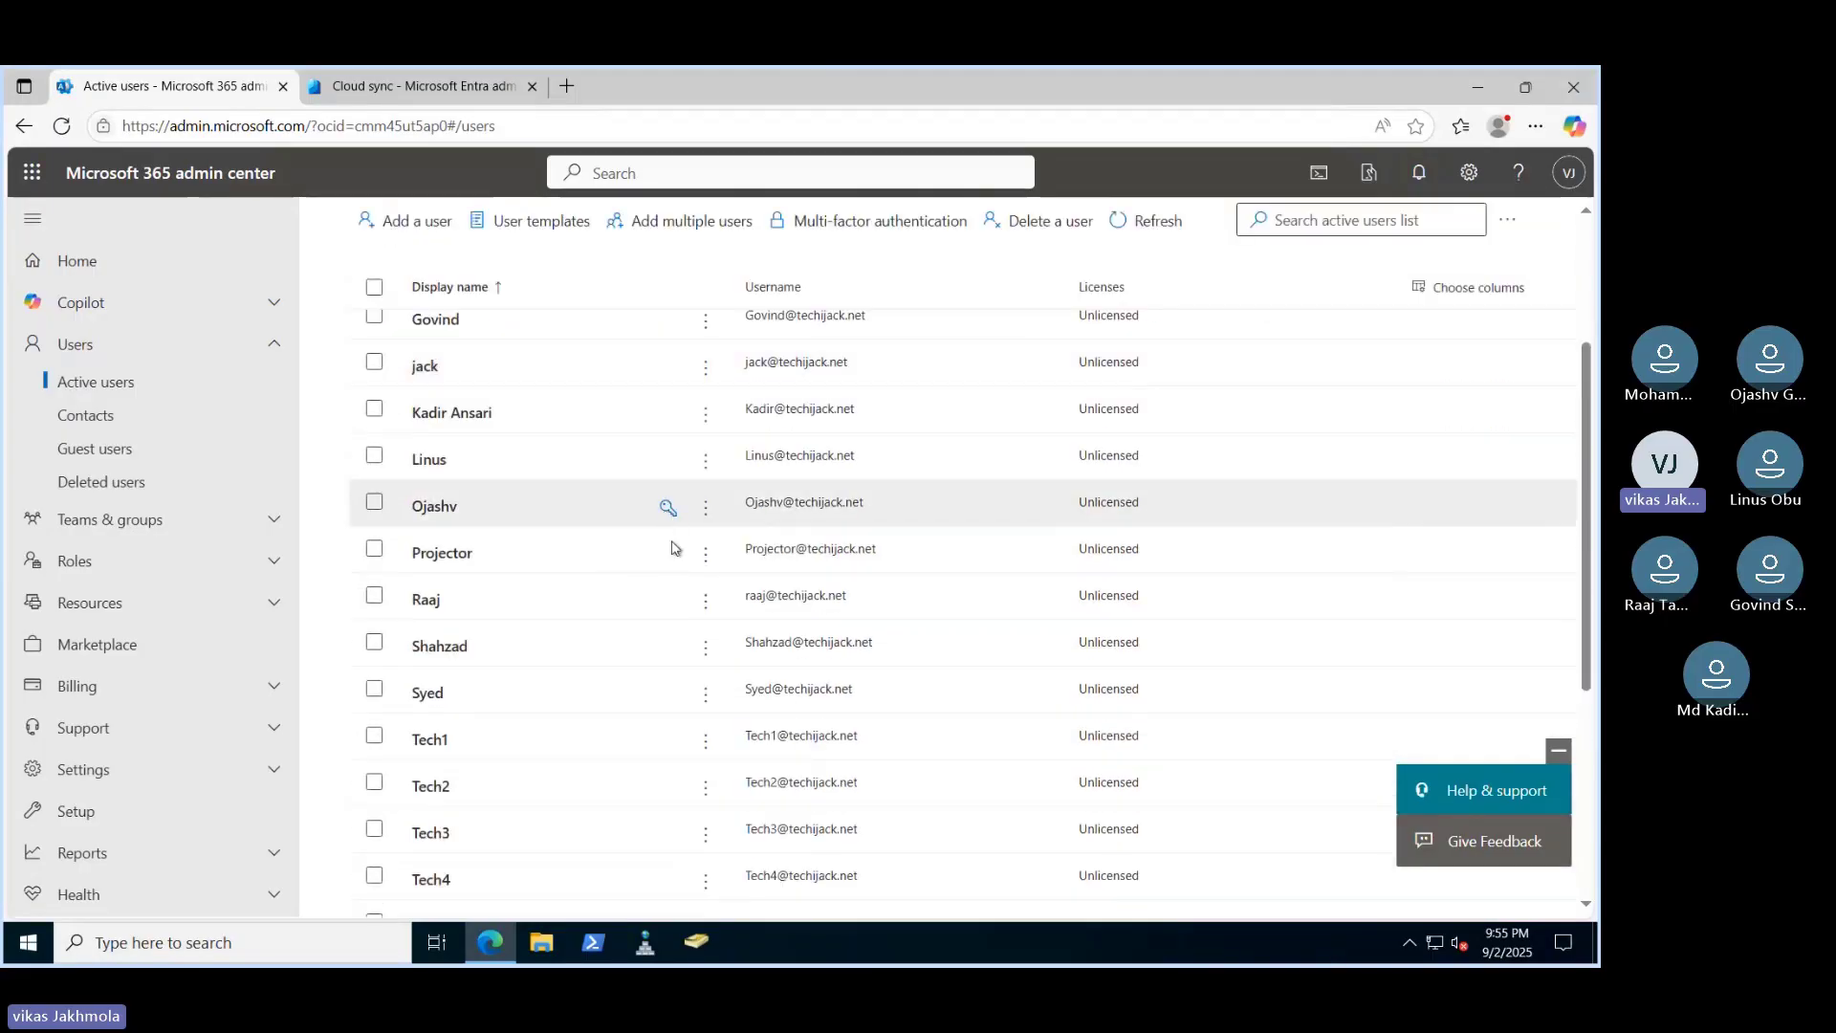
scroll(670, 540, "down", 2)
scroll(668, 823, "up", 5)
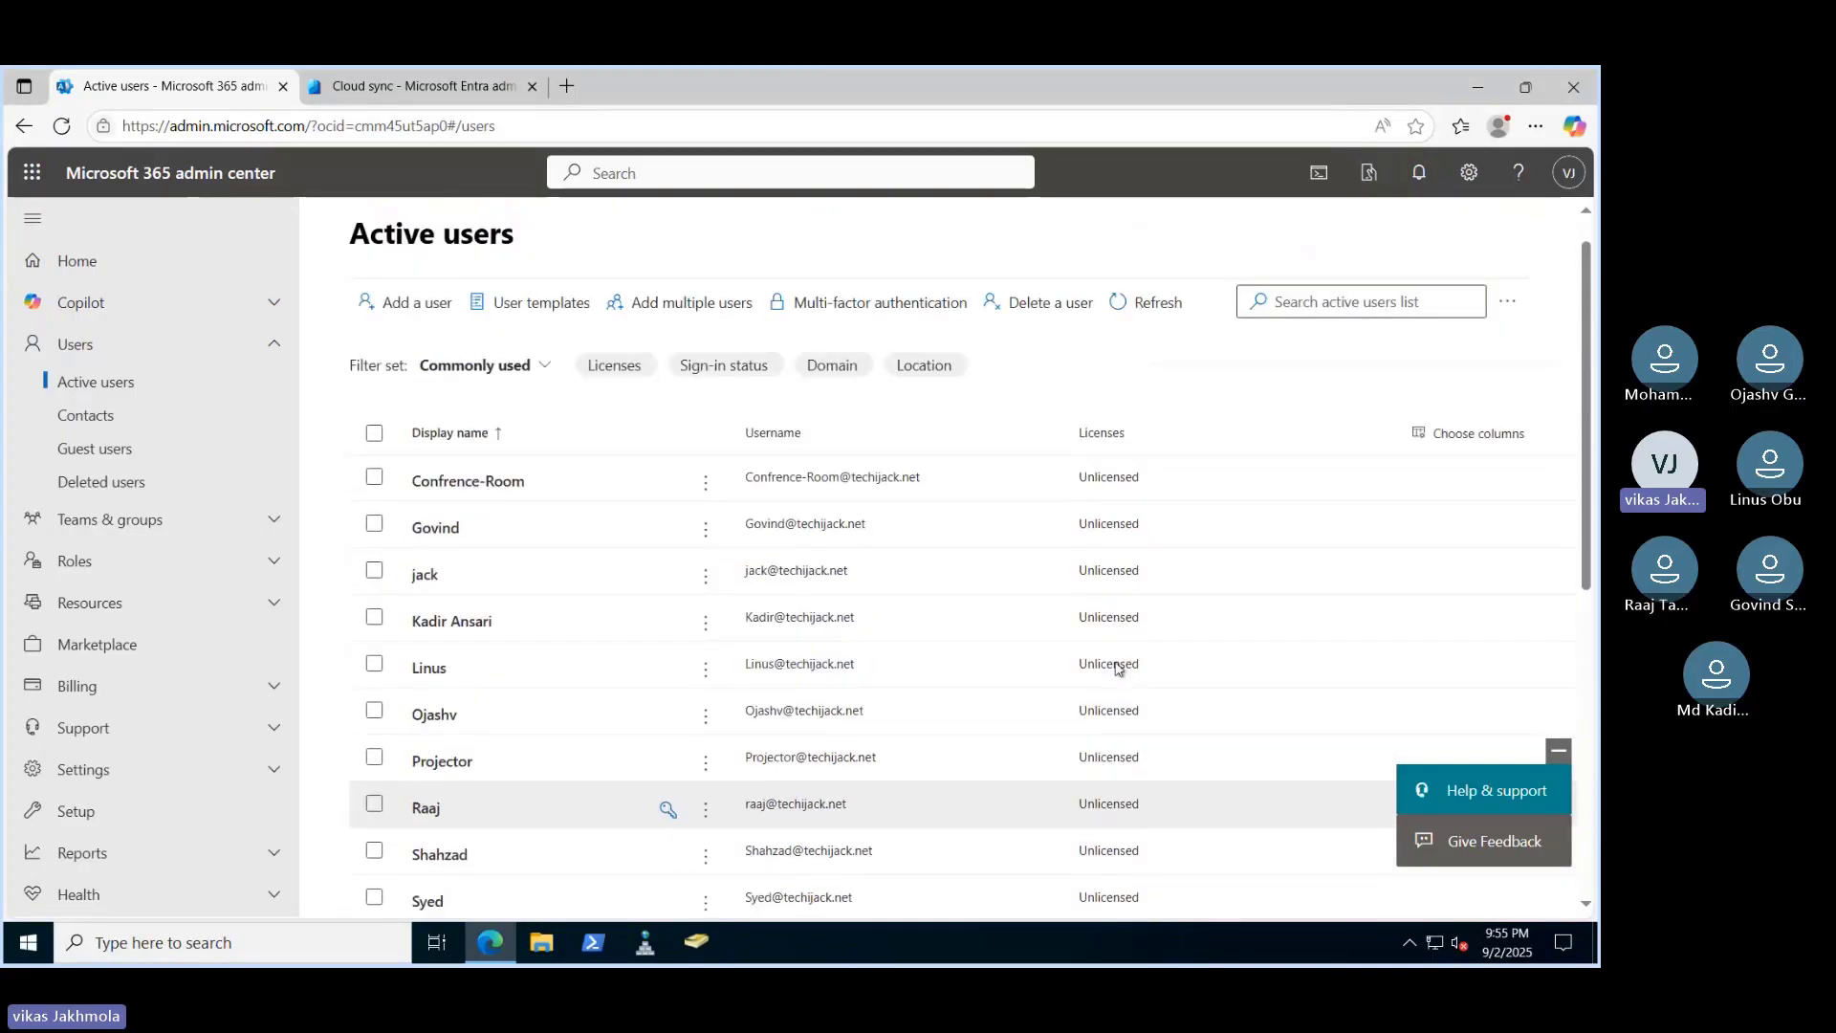
scroll(1117, 667, "up", 1)
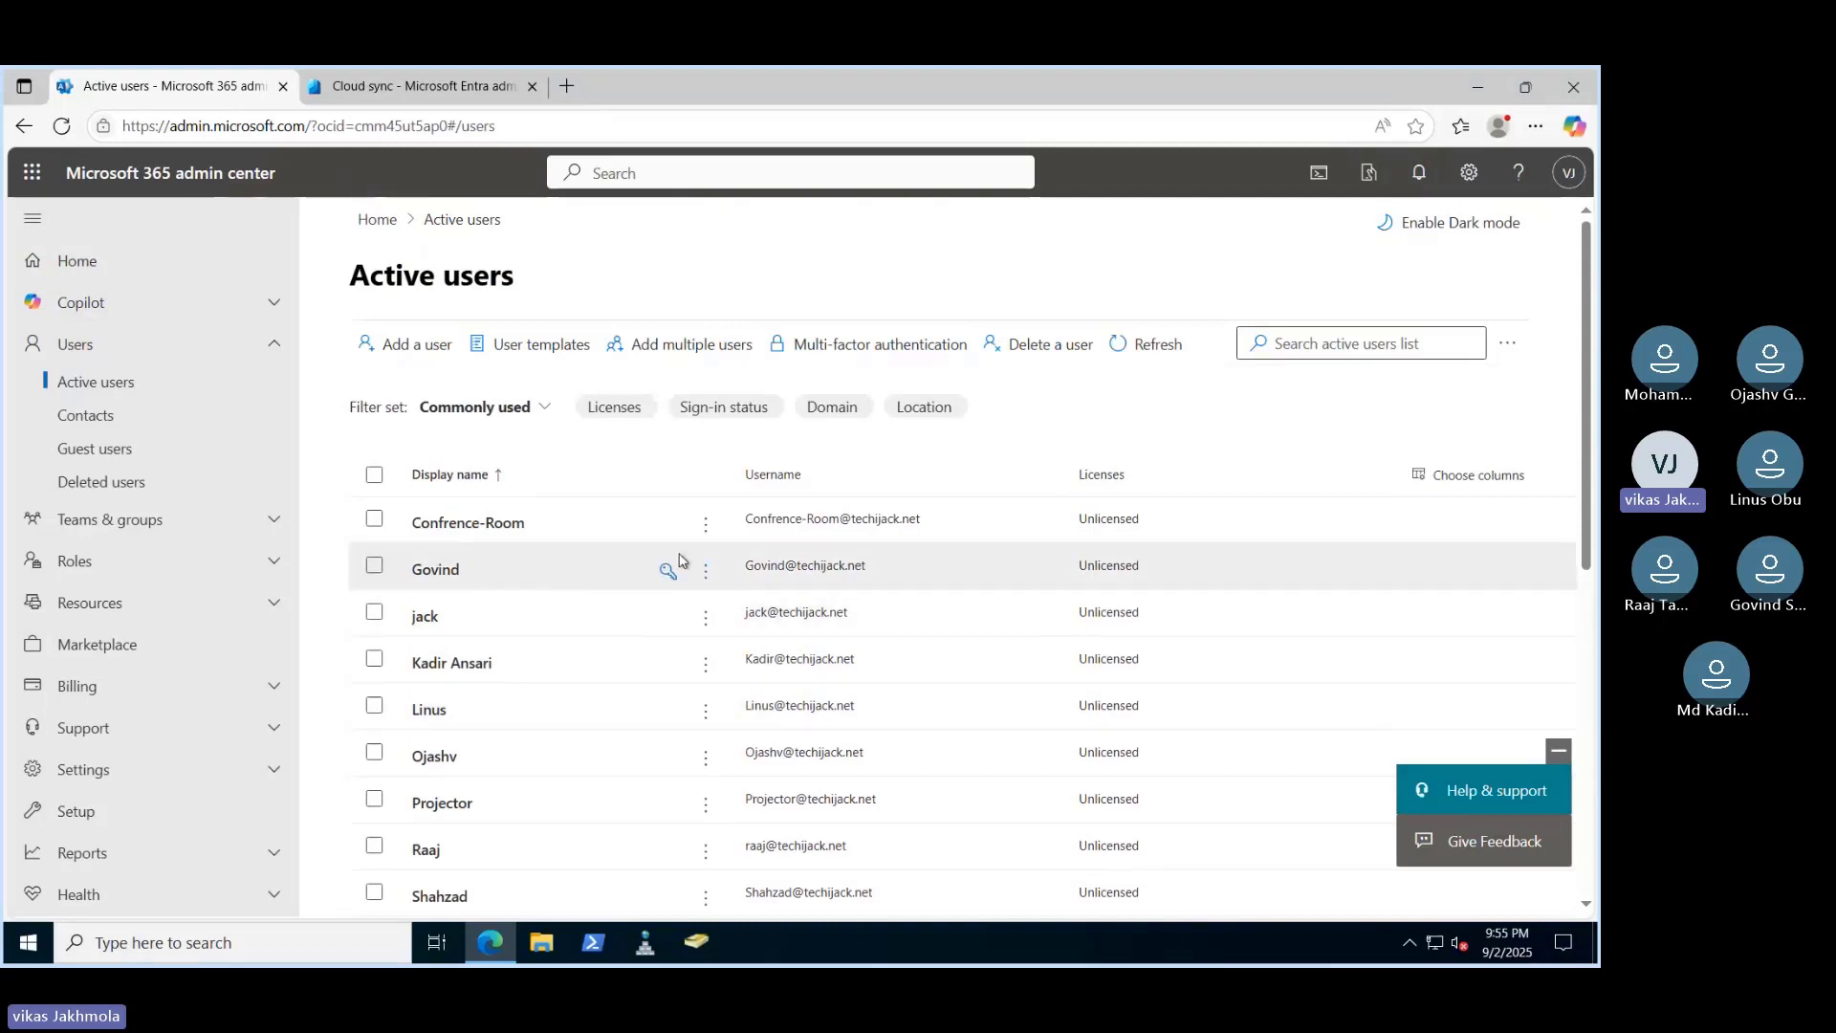
scroll(683, 560, "down", 1)
scroll(682, 561, "down", 3)
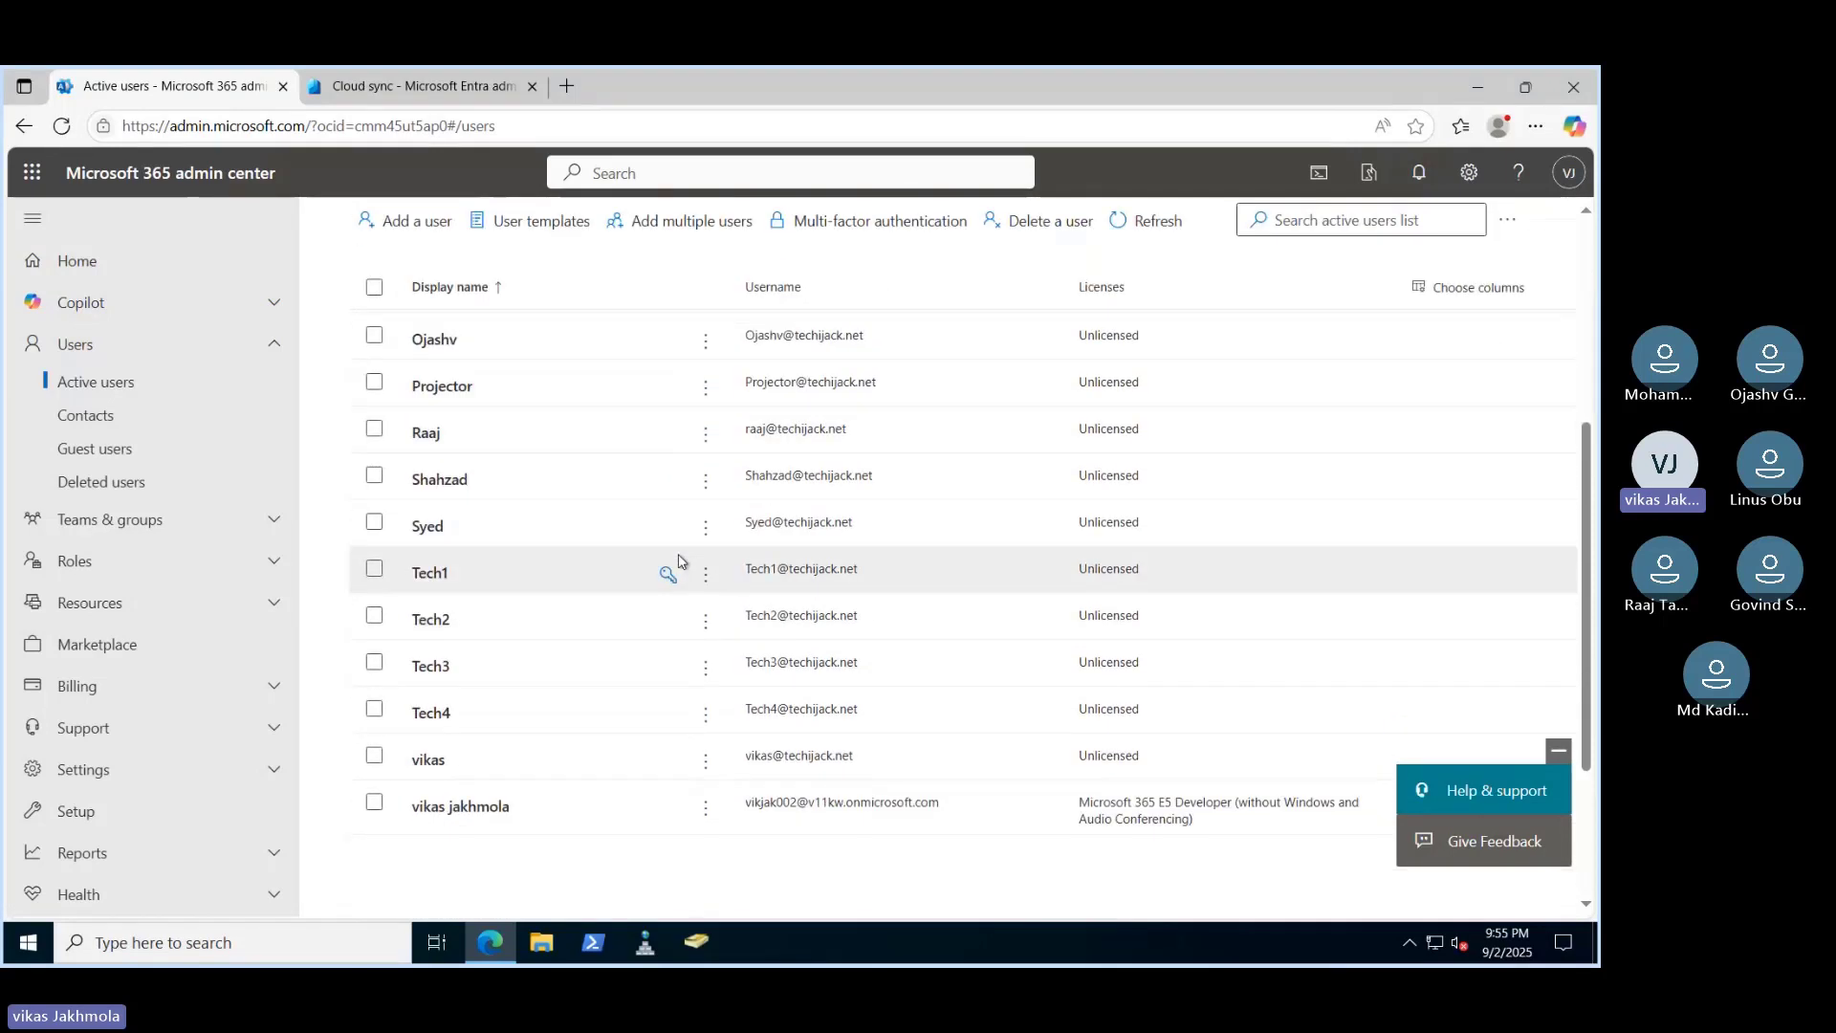
scroll(679, 756, "up", 3)
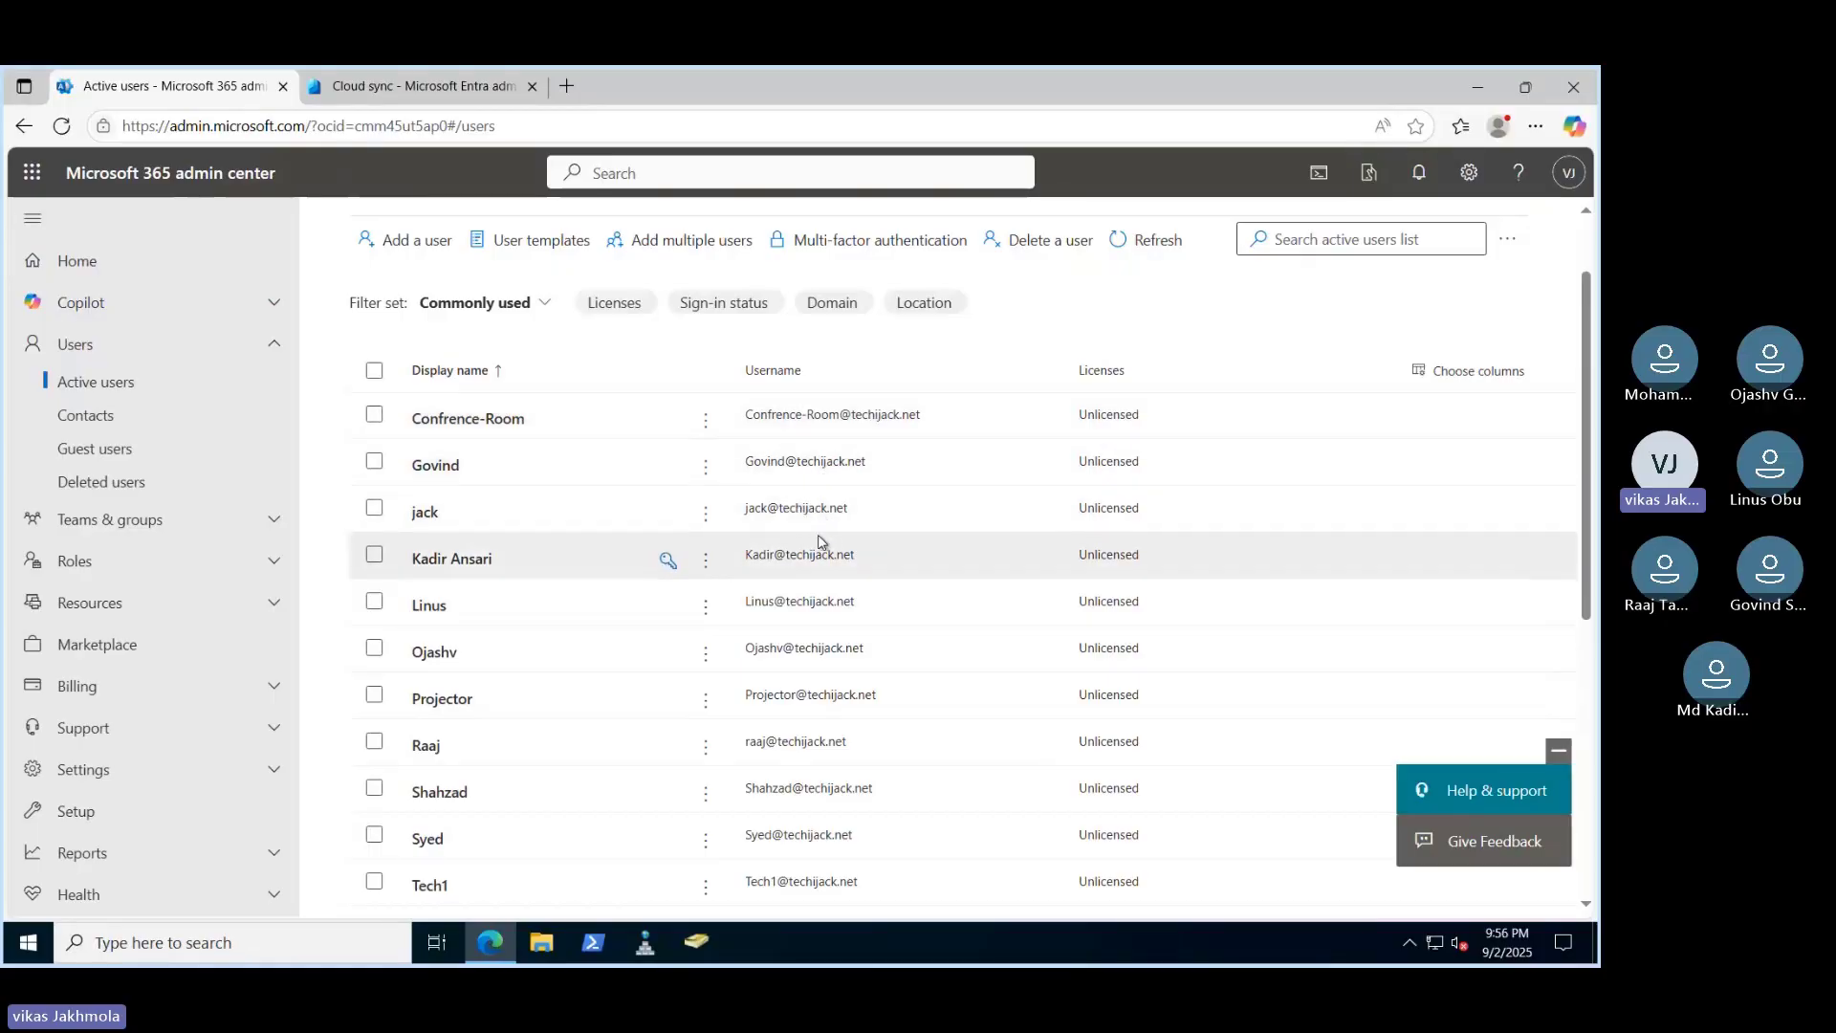
scroll(823, 554, "down", 2)
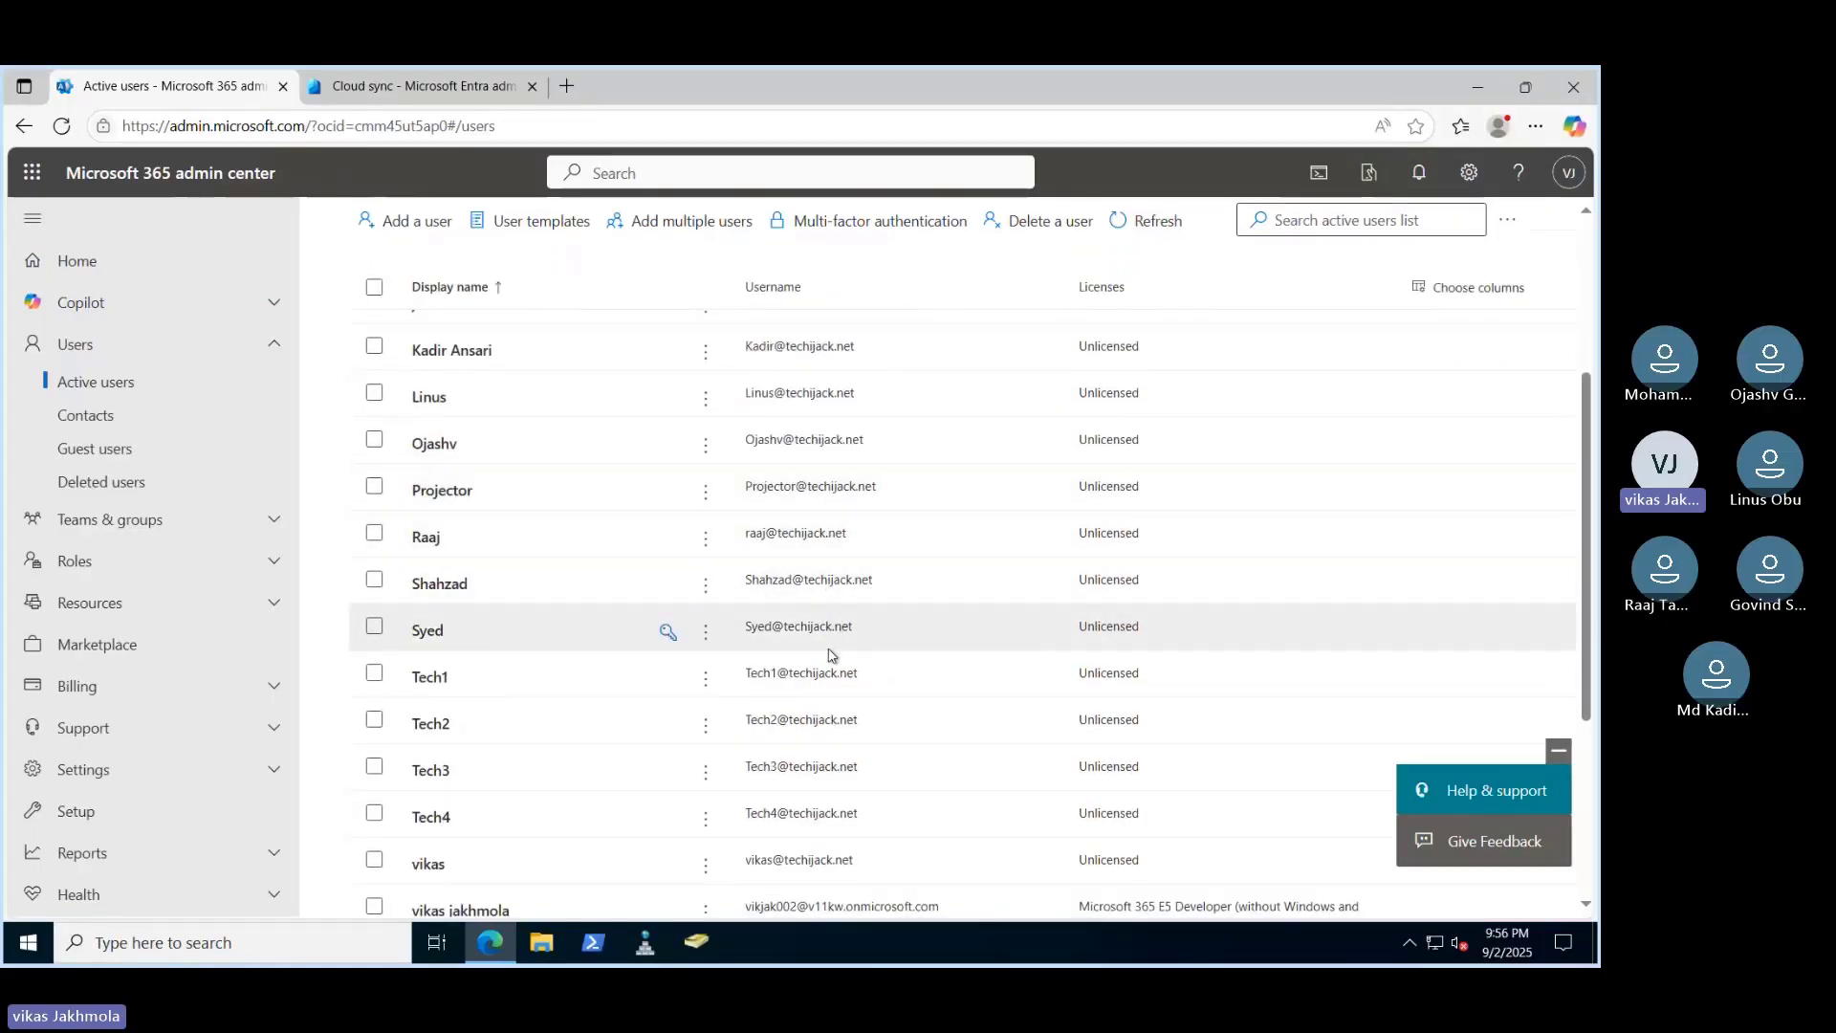
scroll(828, 650, "down", 2)
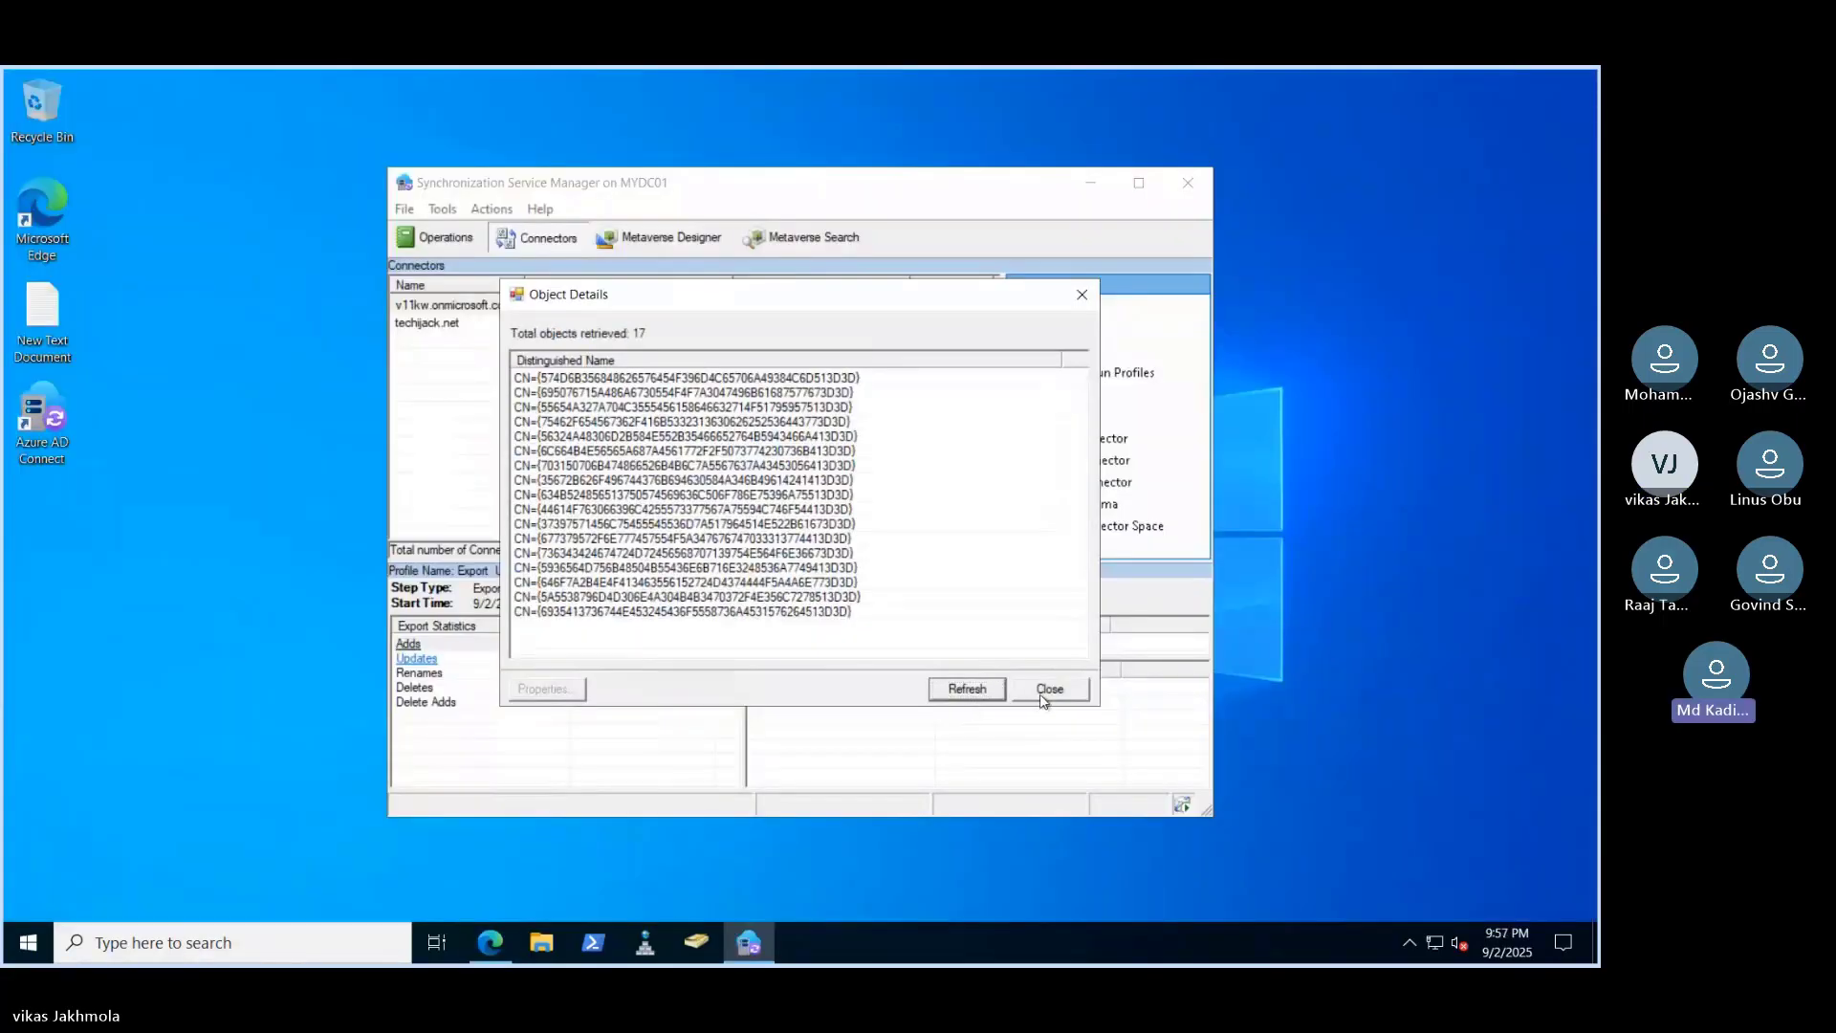
Close the object details of the export's Adds and exit Synchronization Service Manager
left_click(1043, 696)
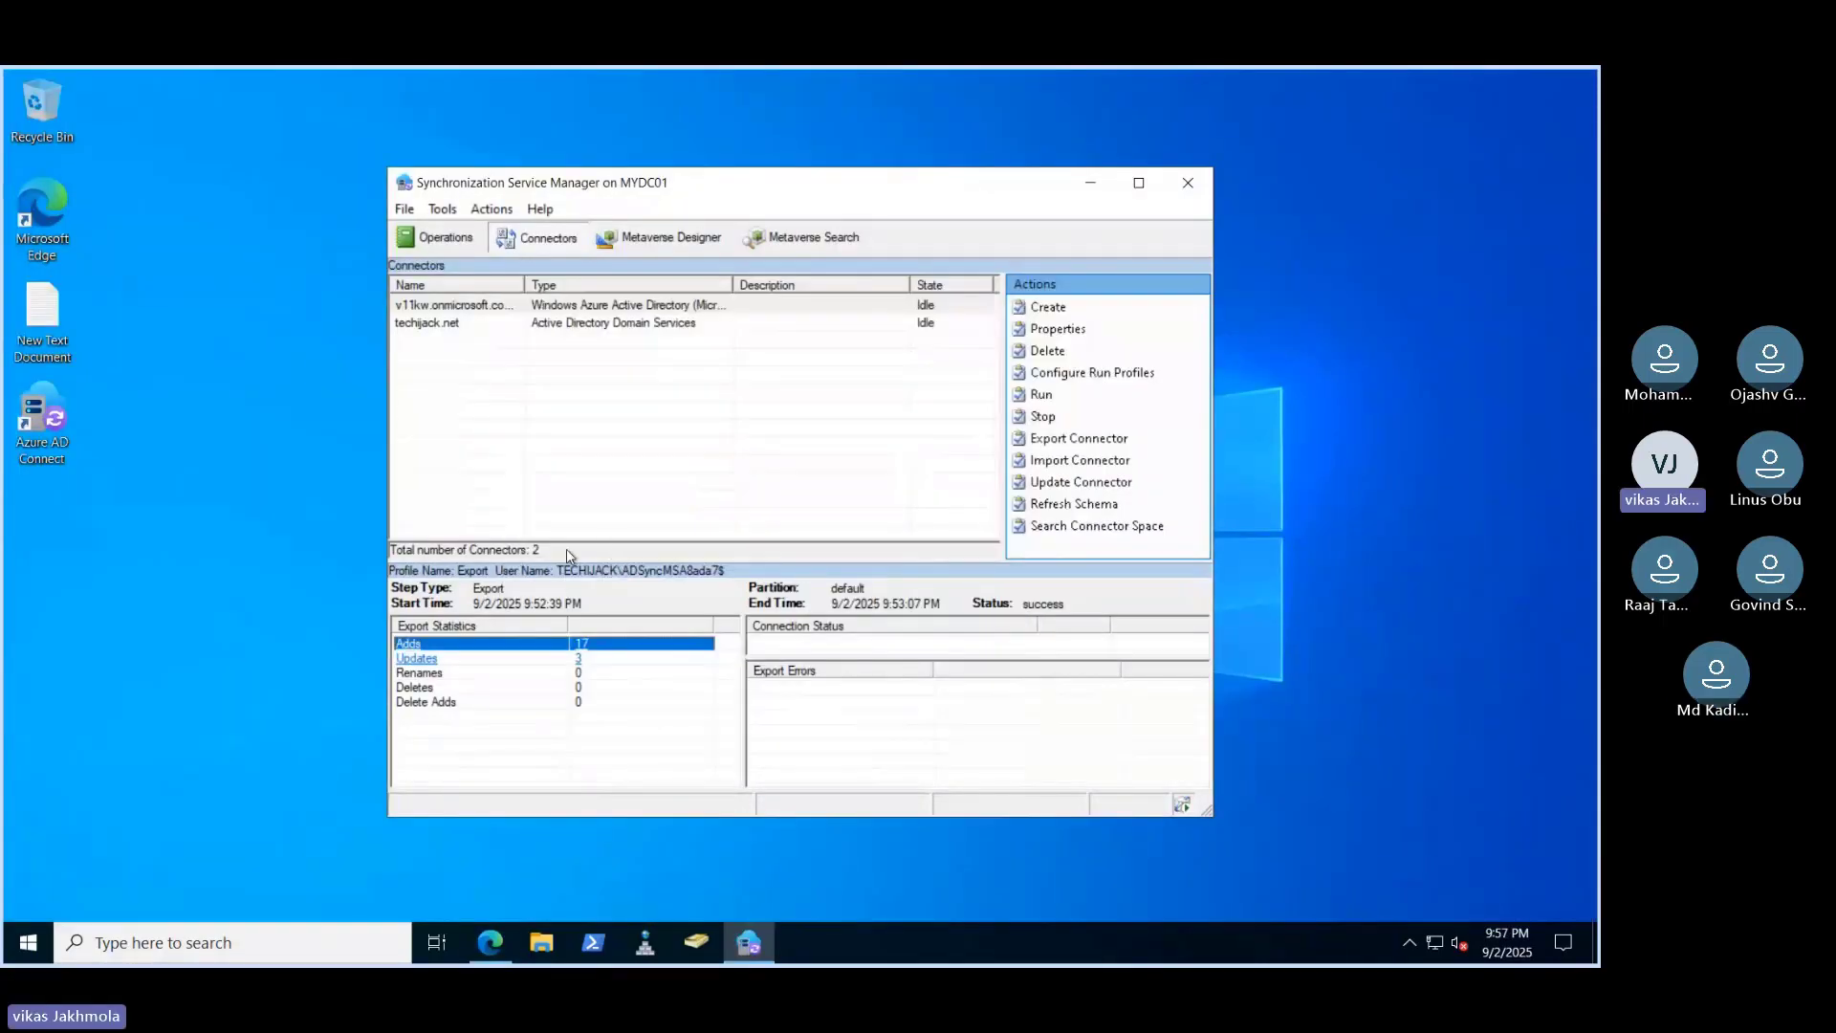
left_click(1188, 183)
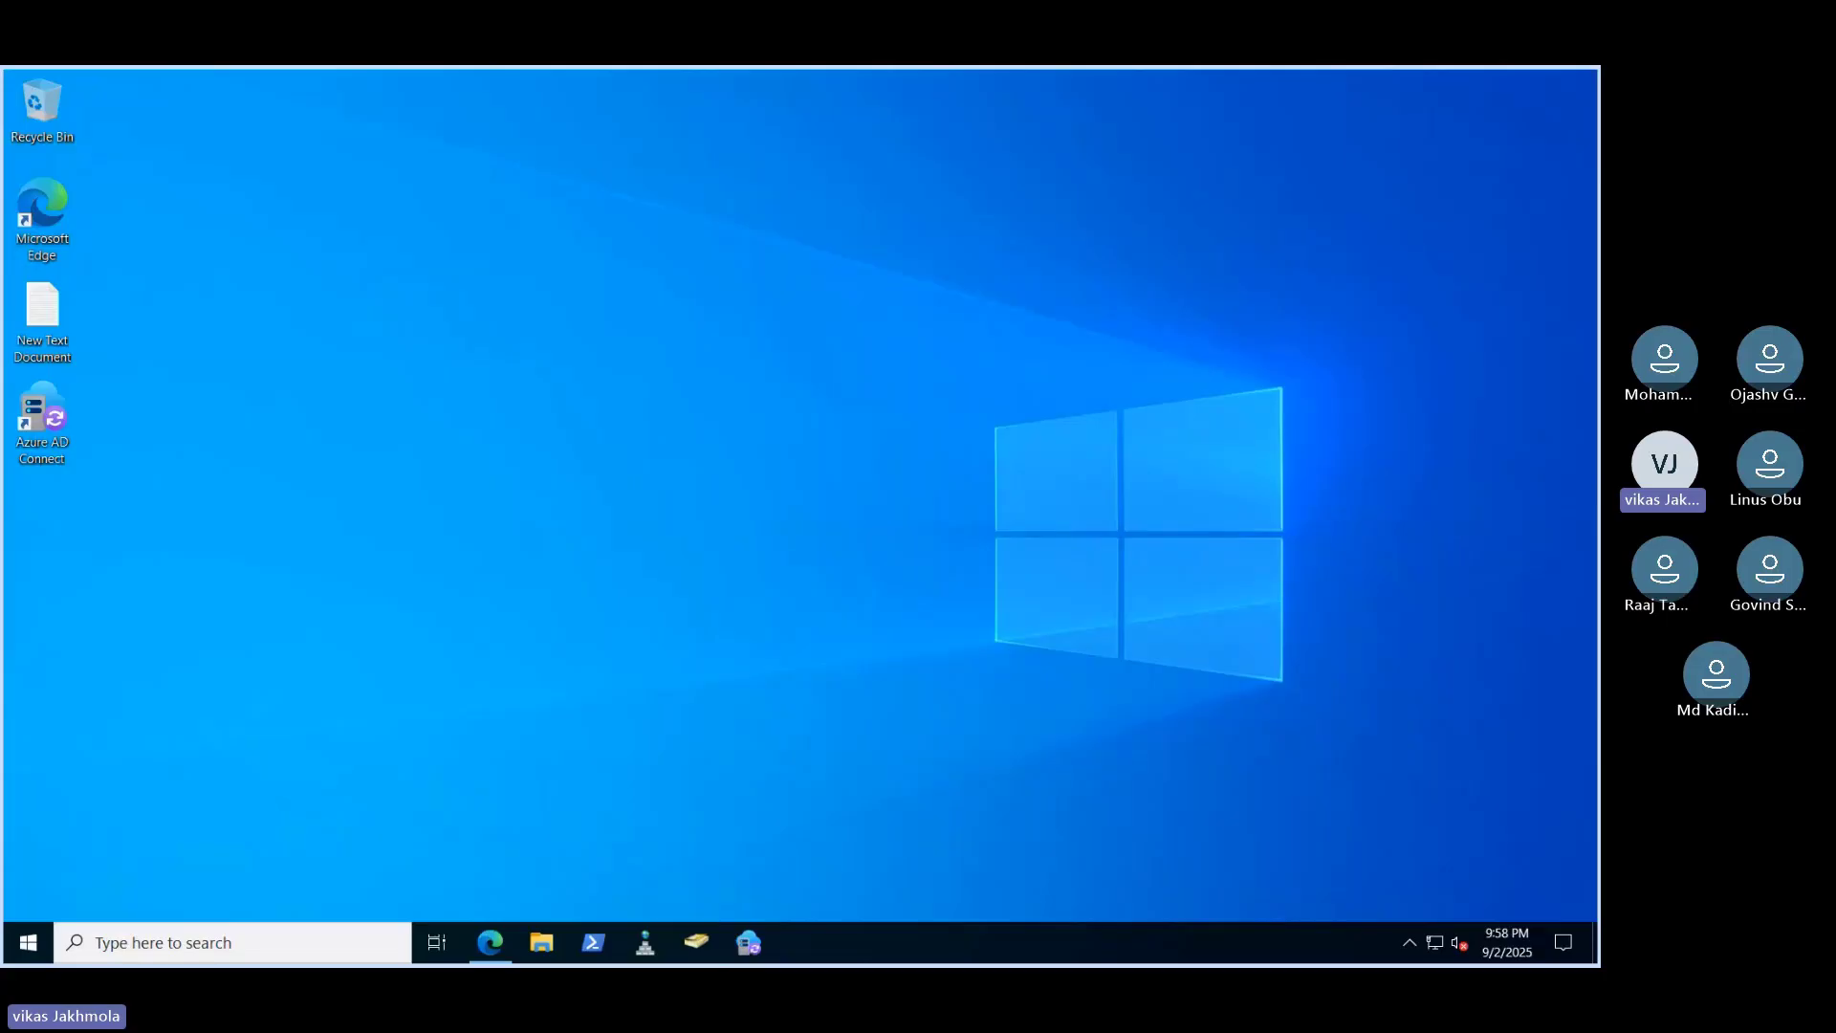
right_click(762, 422)
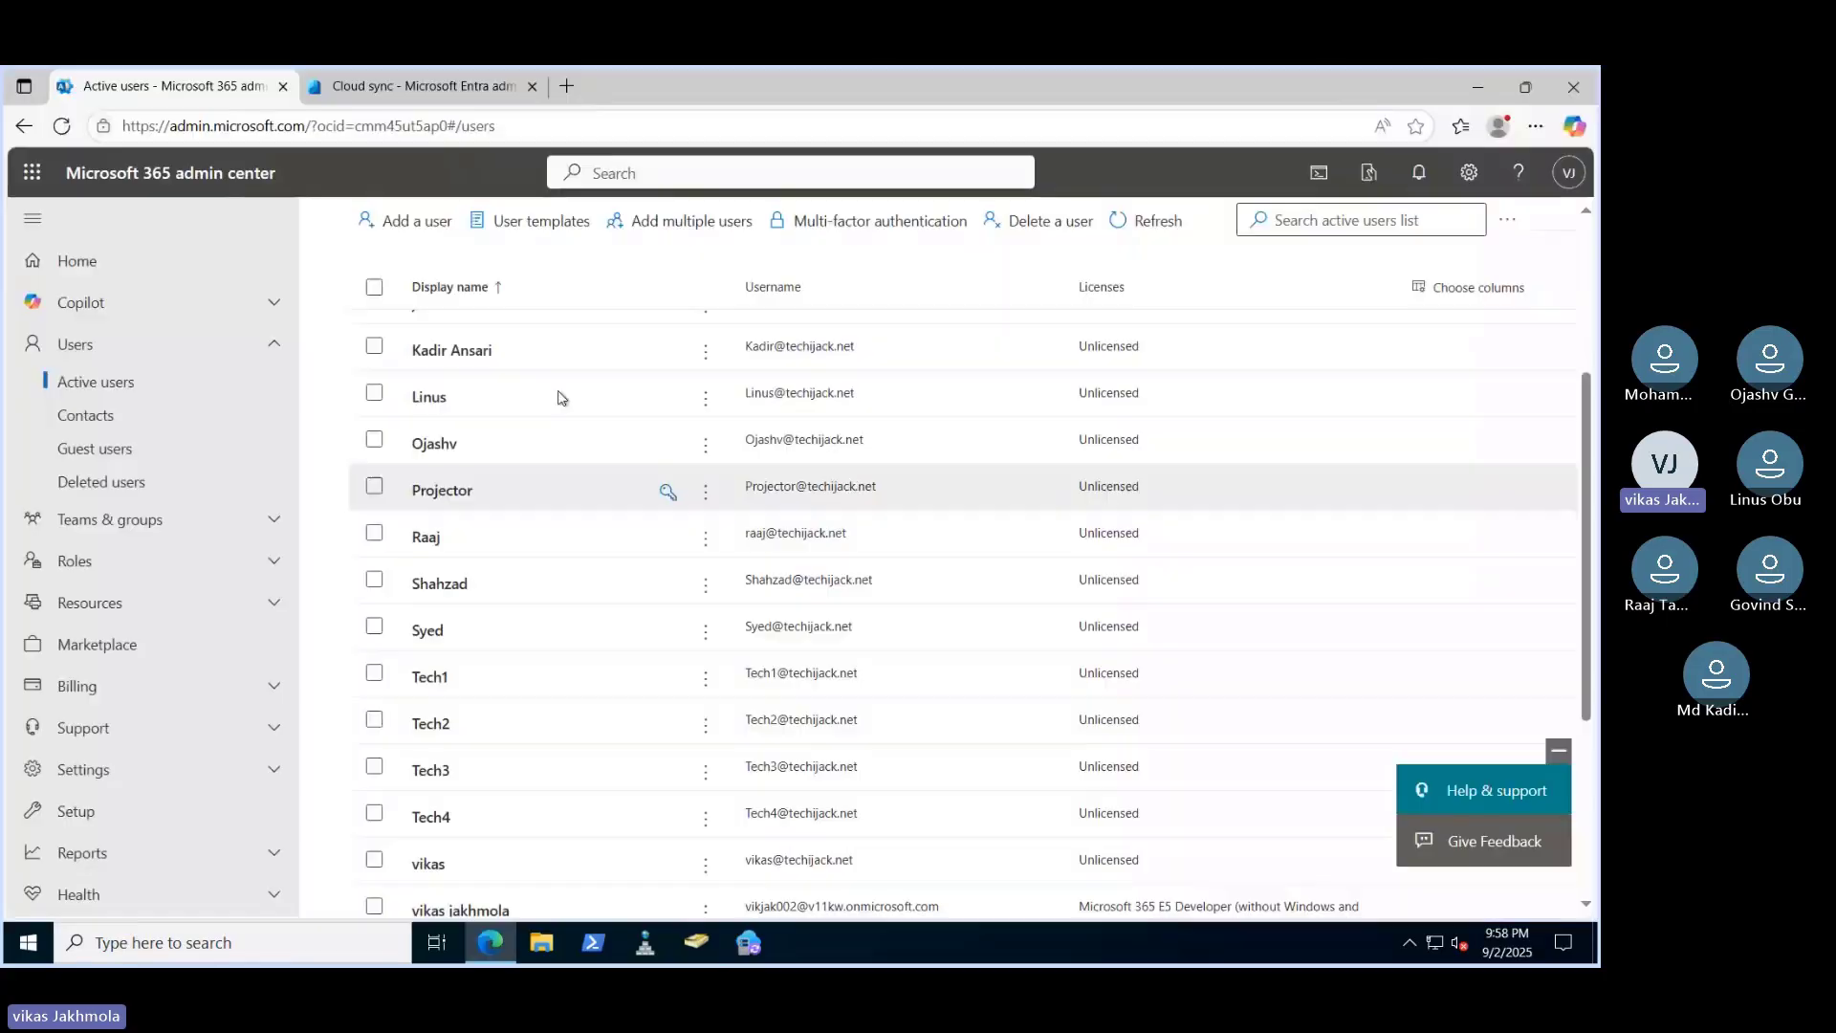
Recheck the Active users list in the Microsoft 365 admin center and open the Exchange admin center
scroll(791, 635, "down", 3)
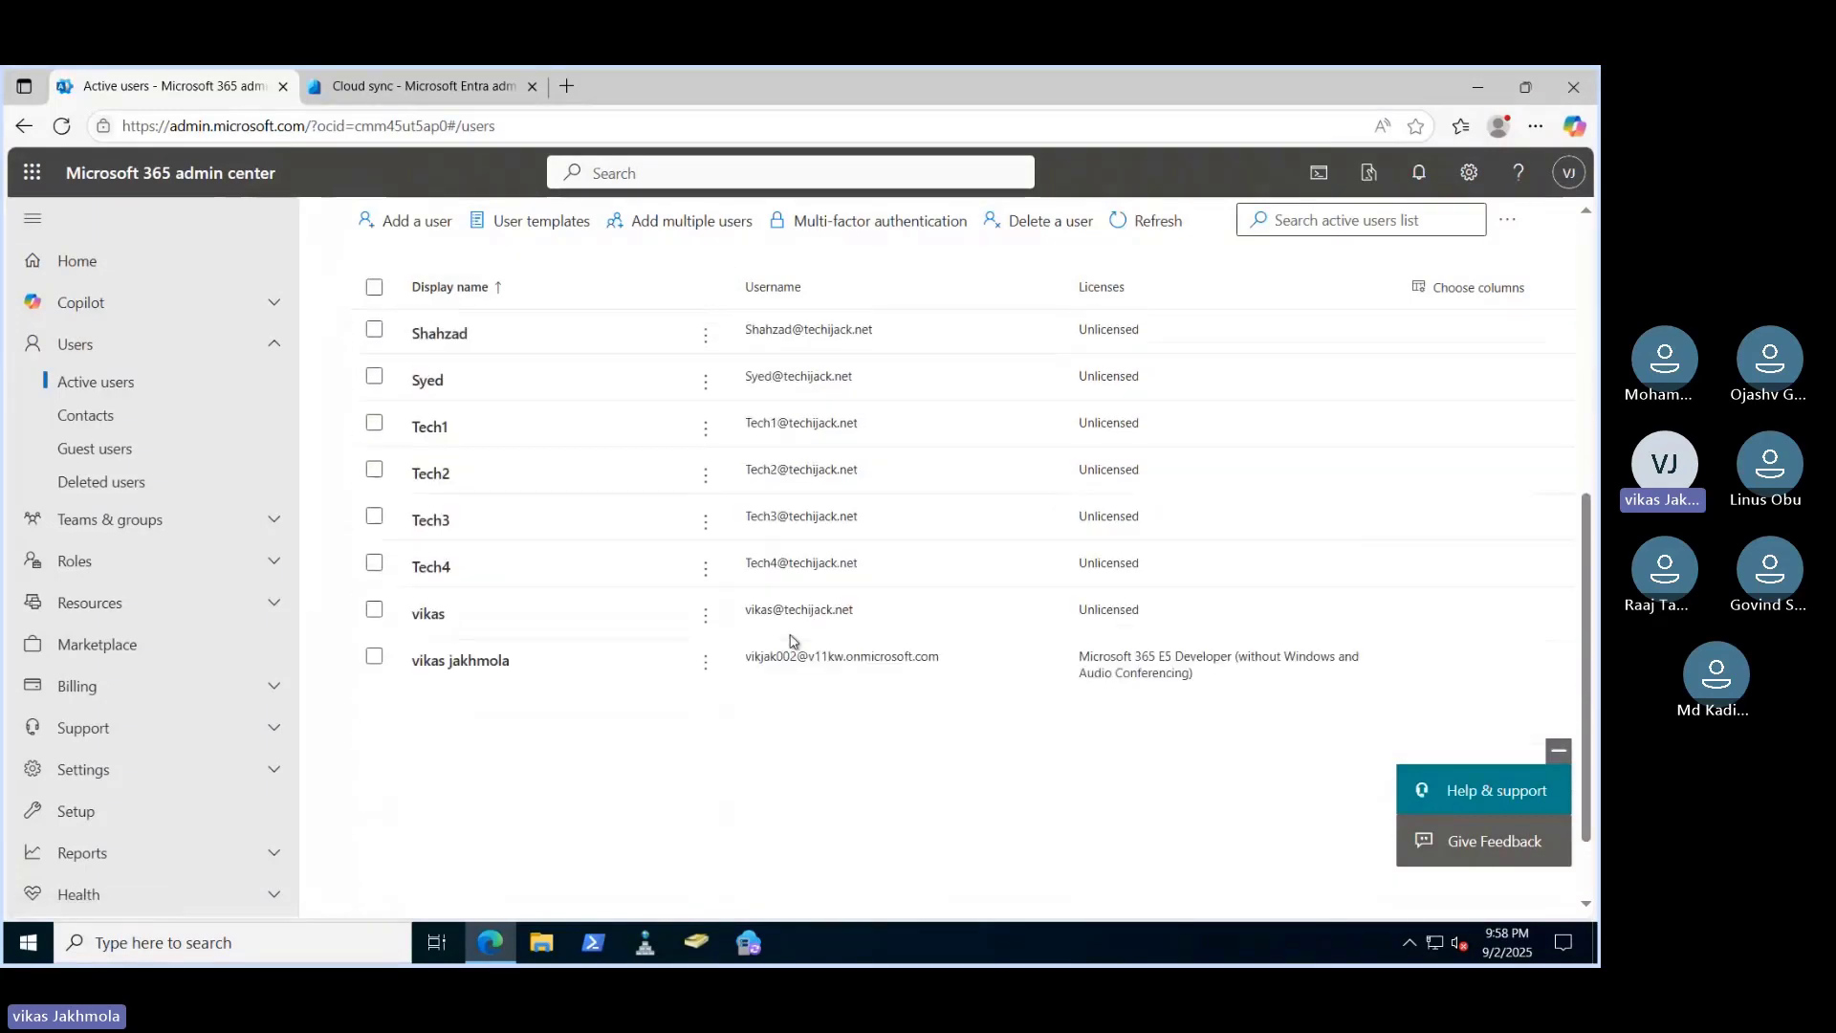
scroll(793, 641, "up", 5)
scroll(727, 593, "down", 1)
scroll(664, 593, "up", 2)
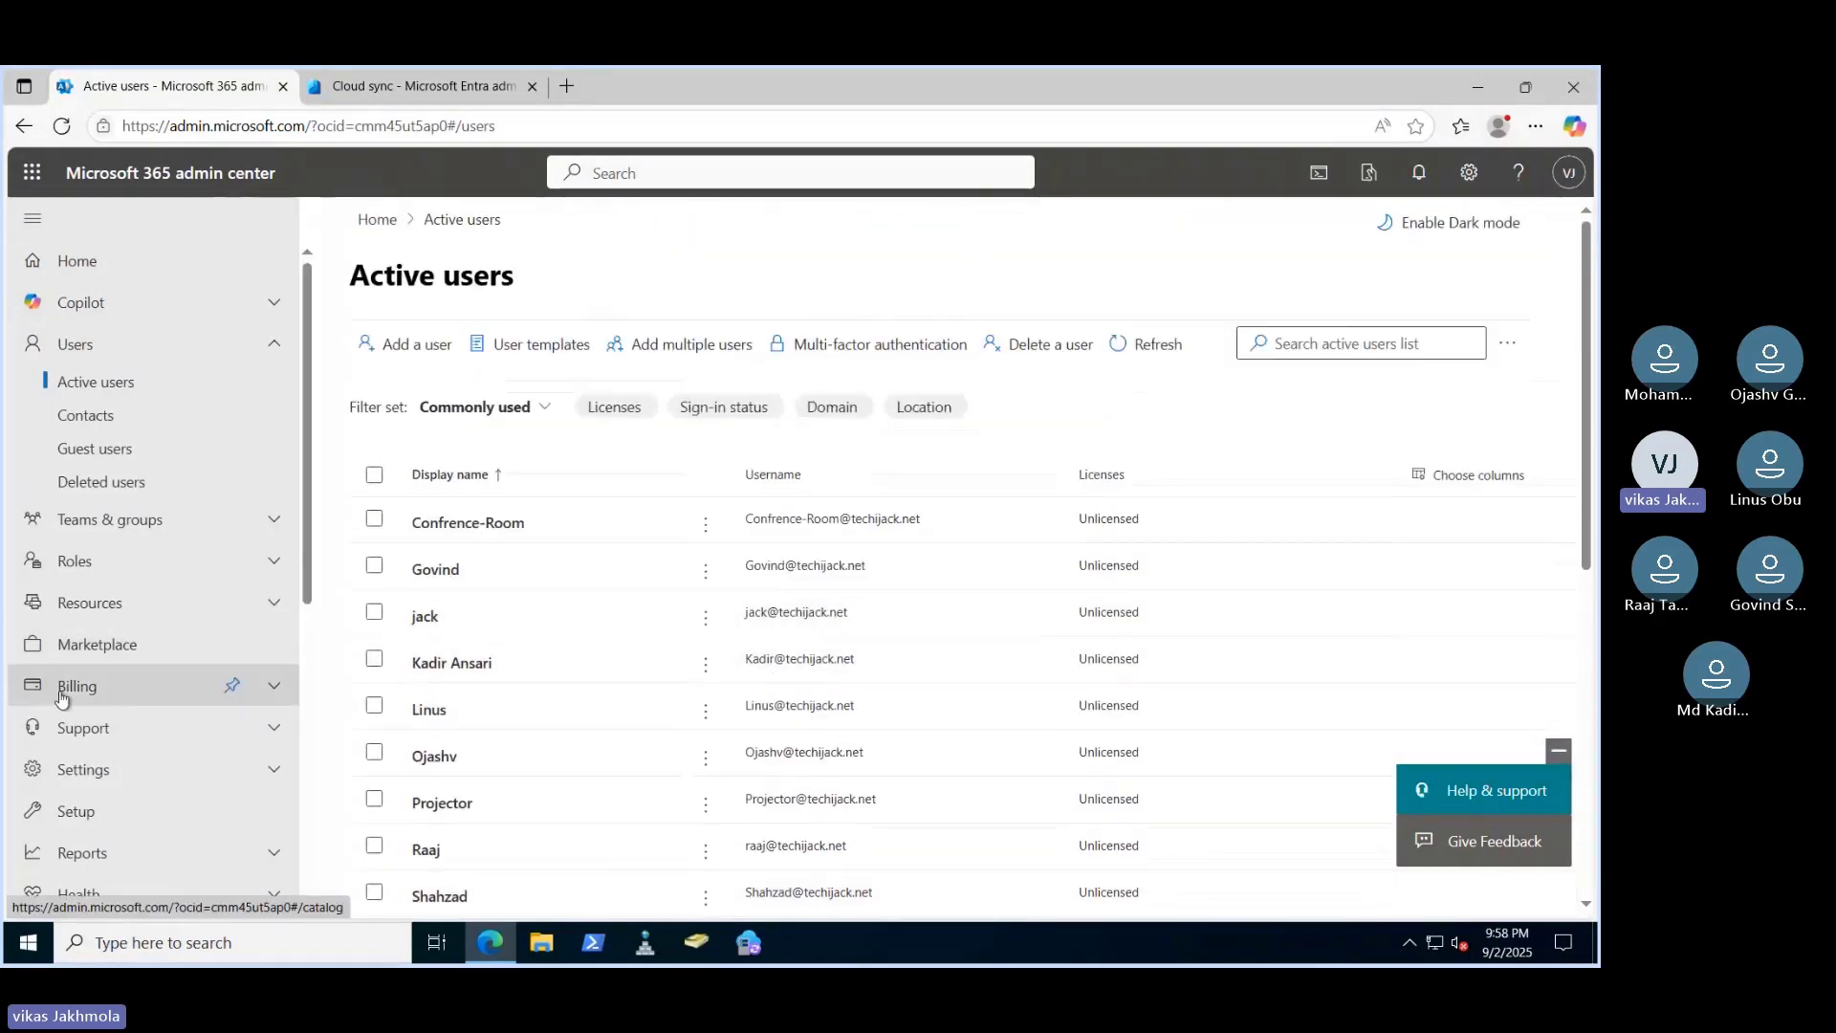
scroll(63, 696, "down", 3)
scroll(105, 794, "down", 2)
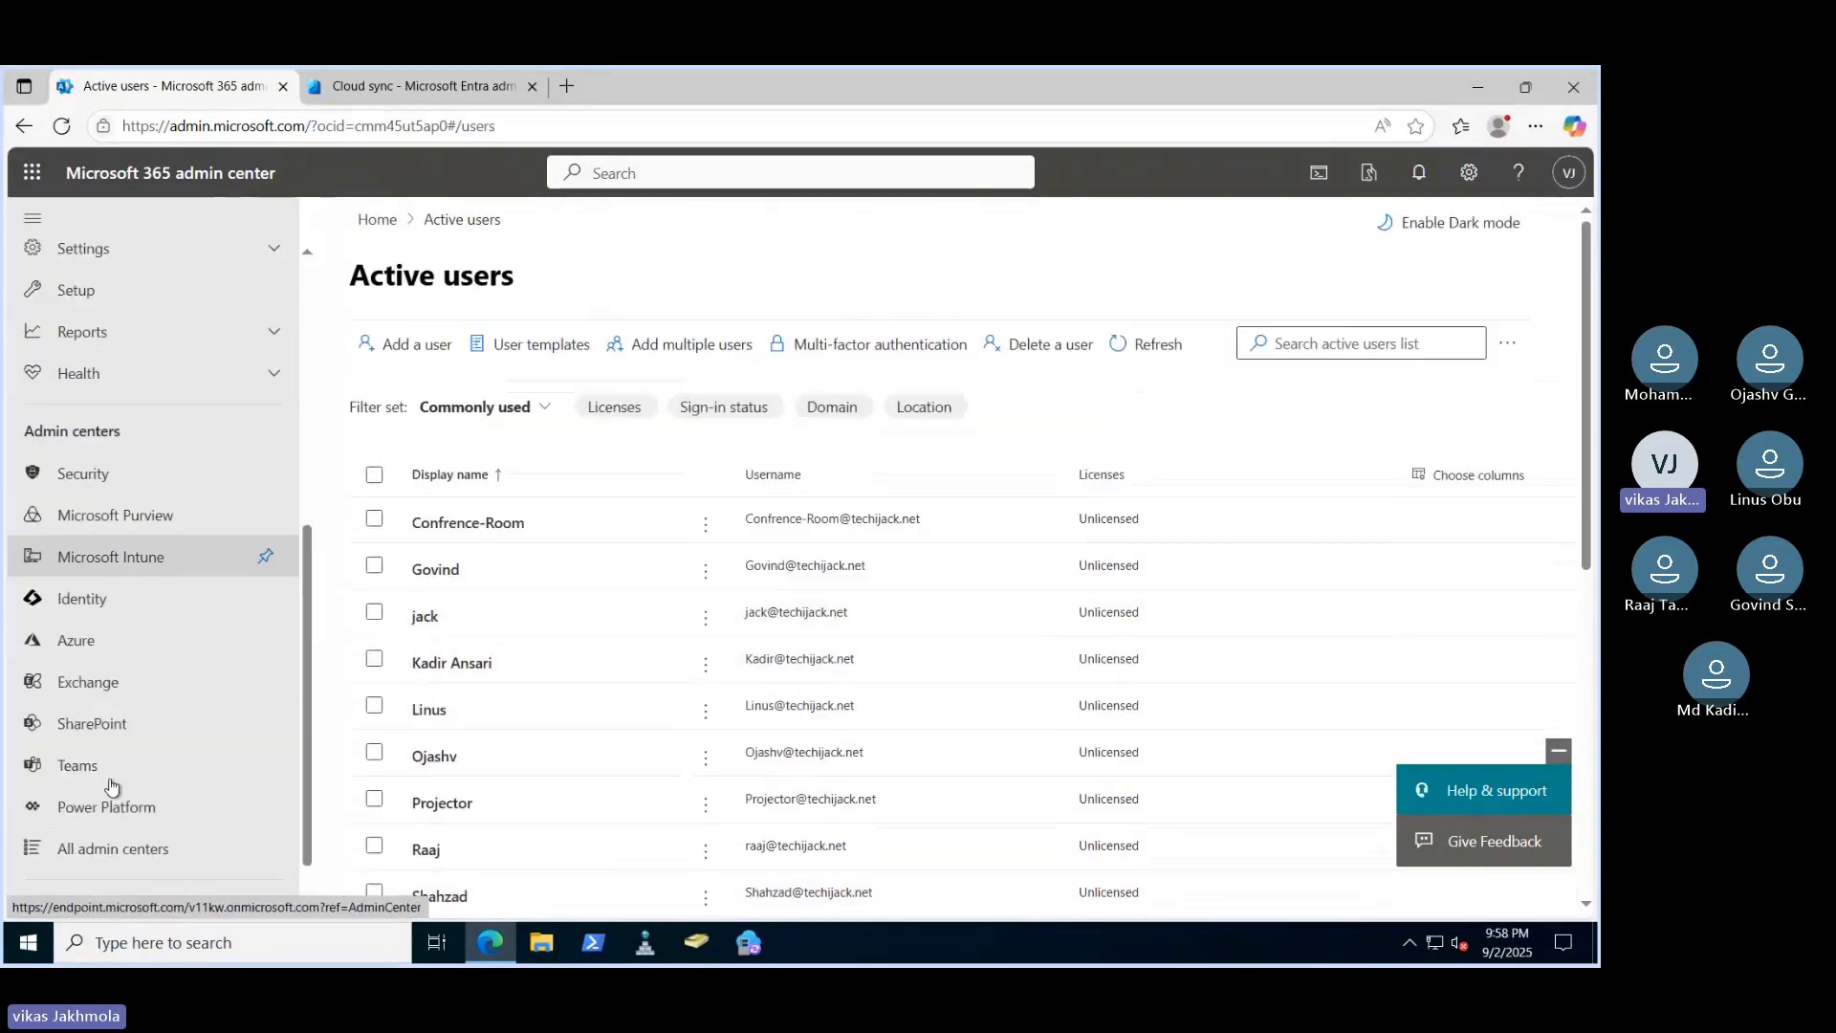
left_click(85, 683)
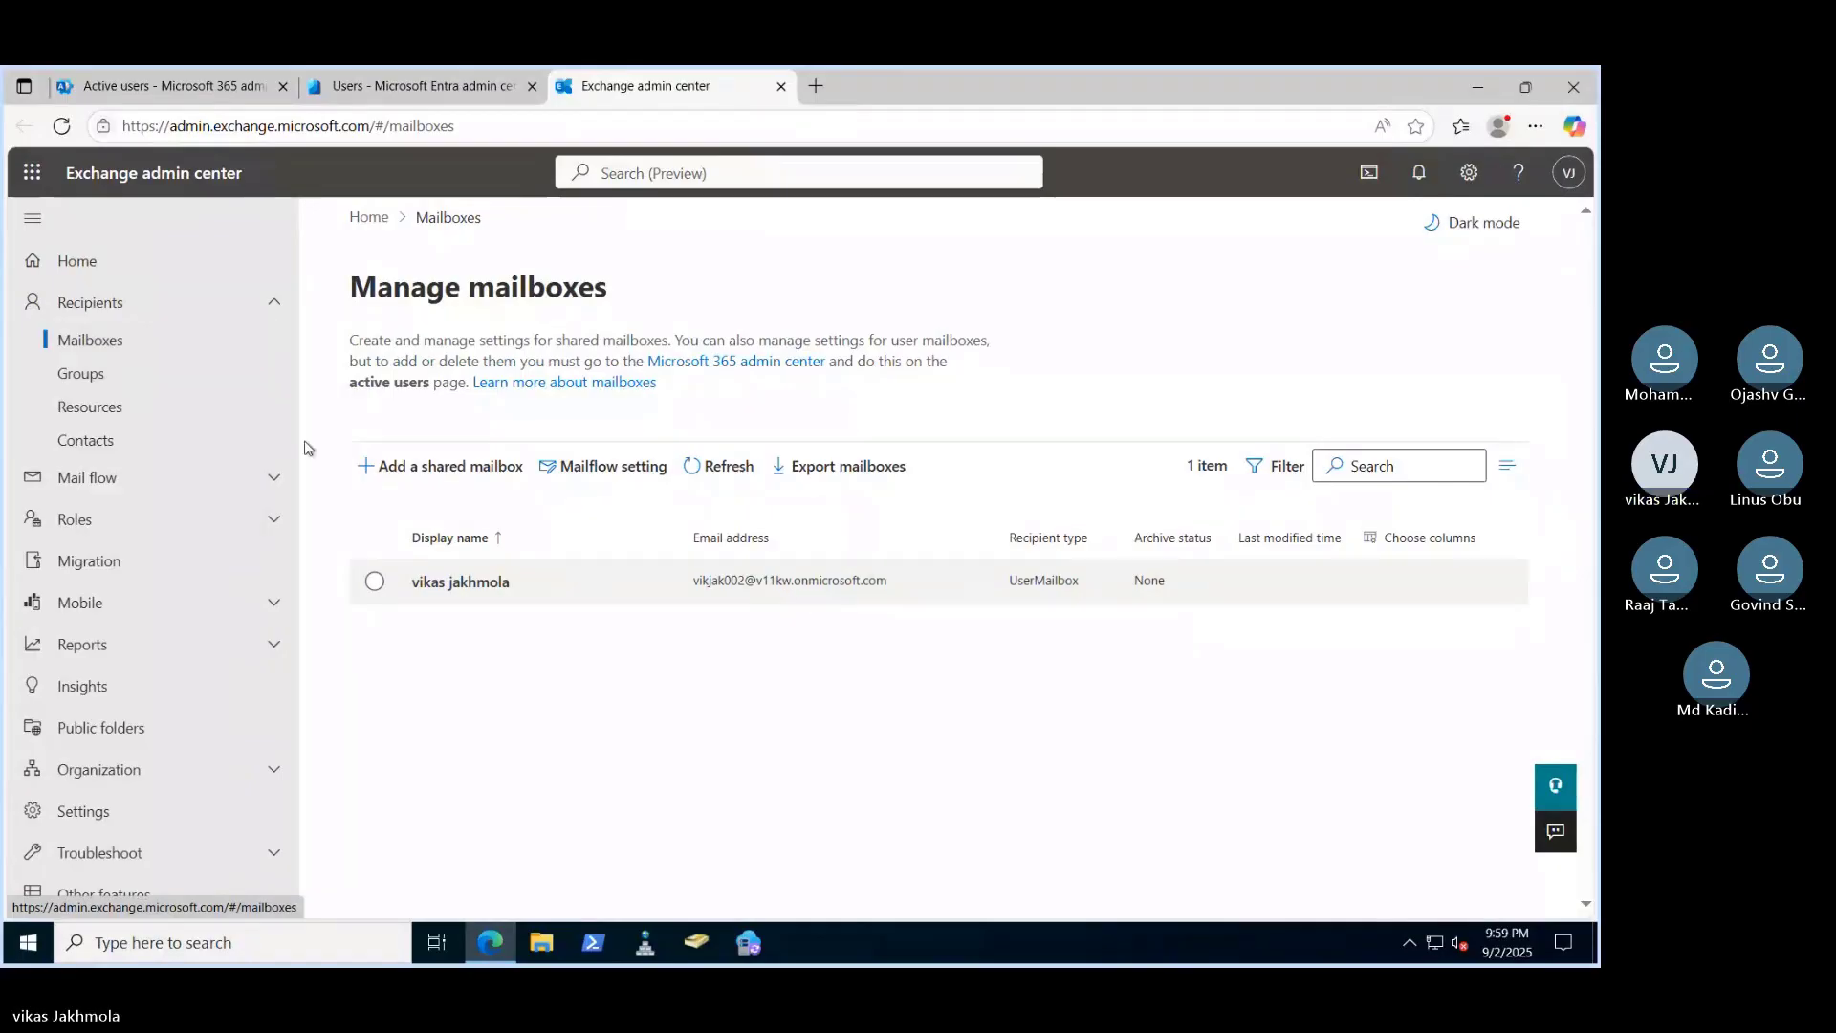
Open the recipient contacts in the Exchange admin center and review the listed mail users and their email addresses
left_click(84, 442)
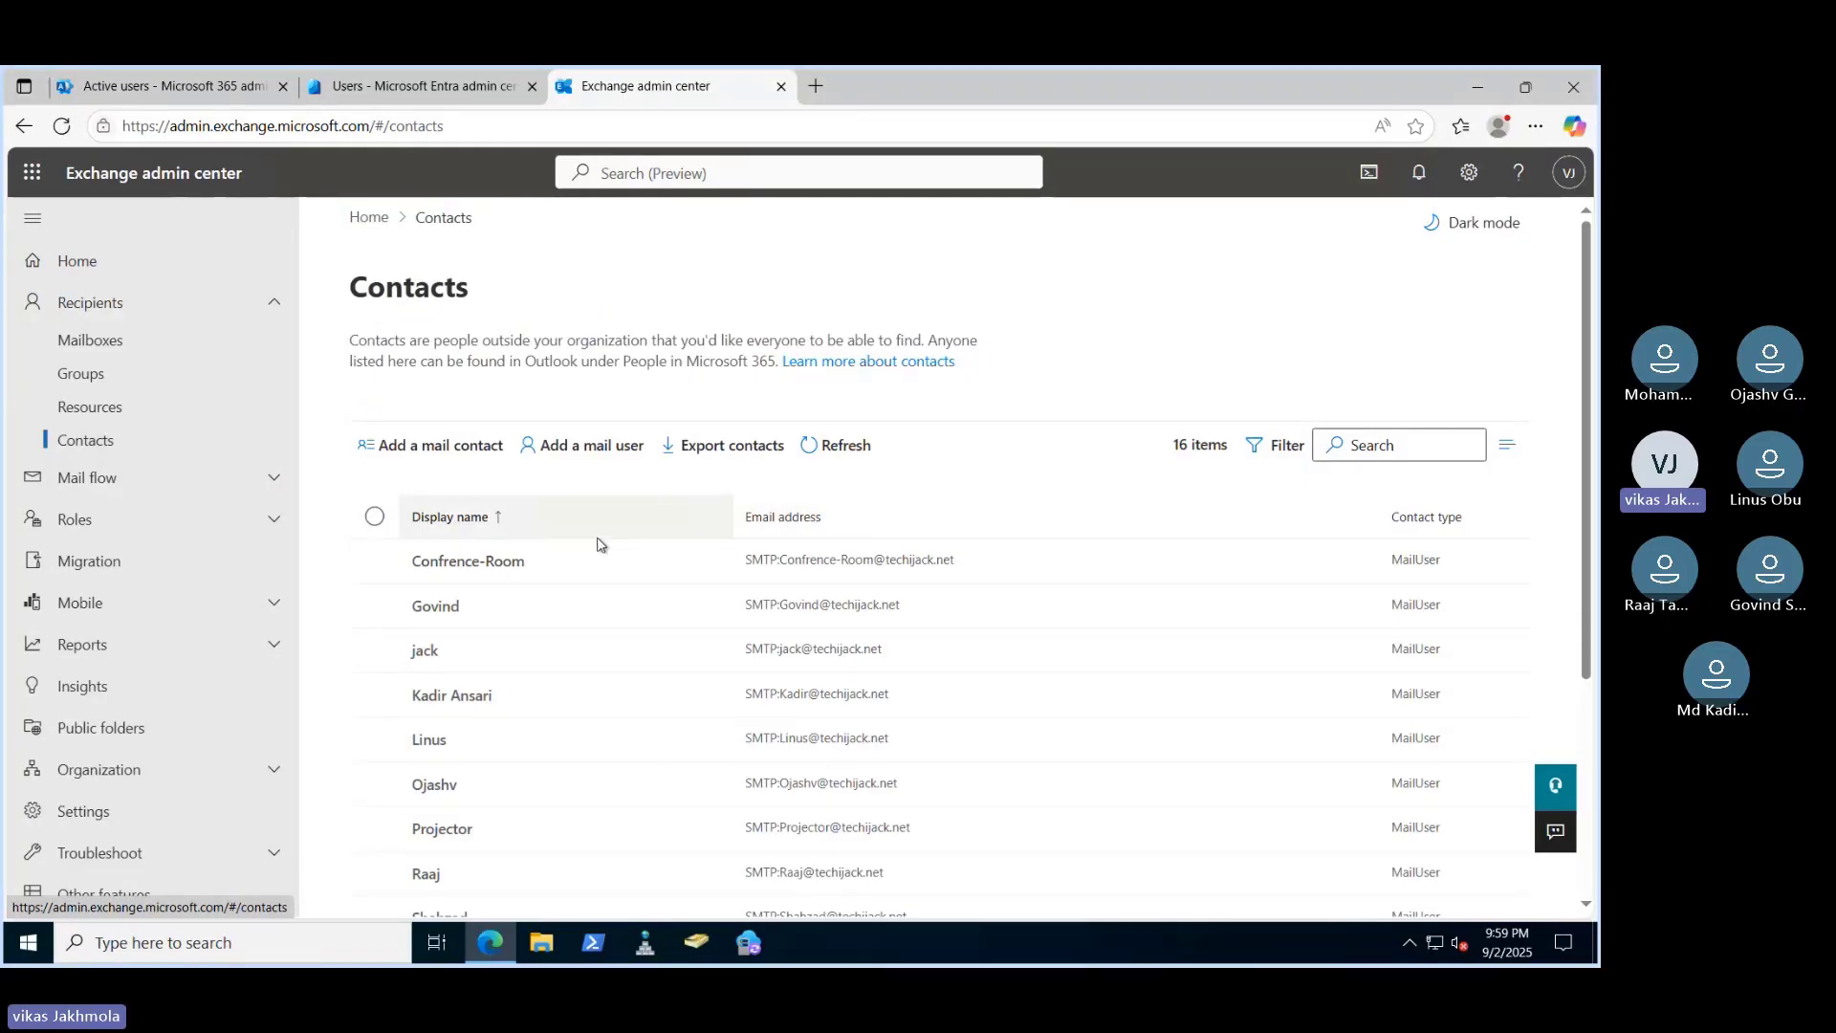
scroll(746, 593, "down", 3)
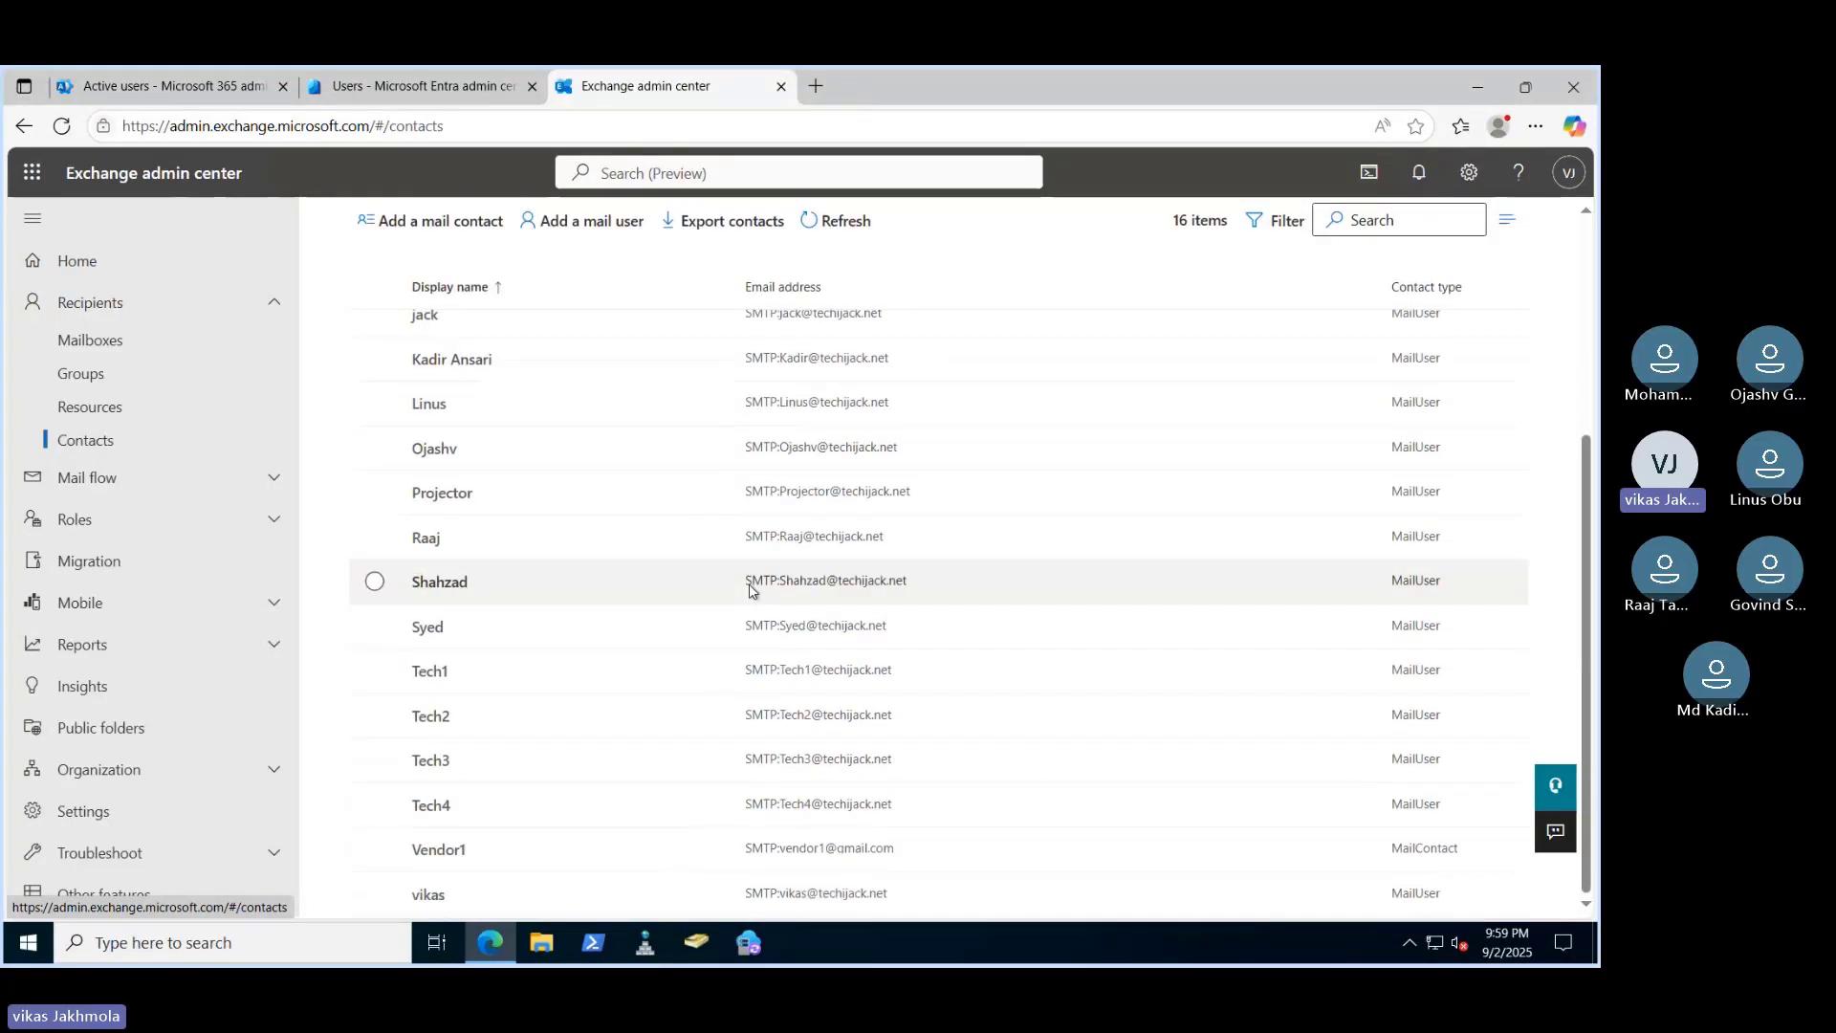
scroll(750, 590, "up", 3)
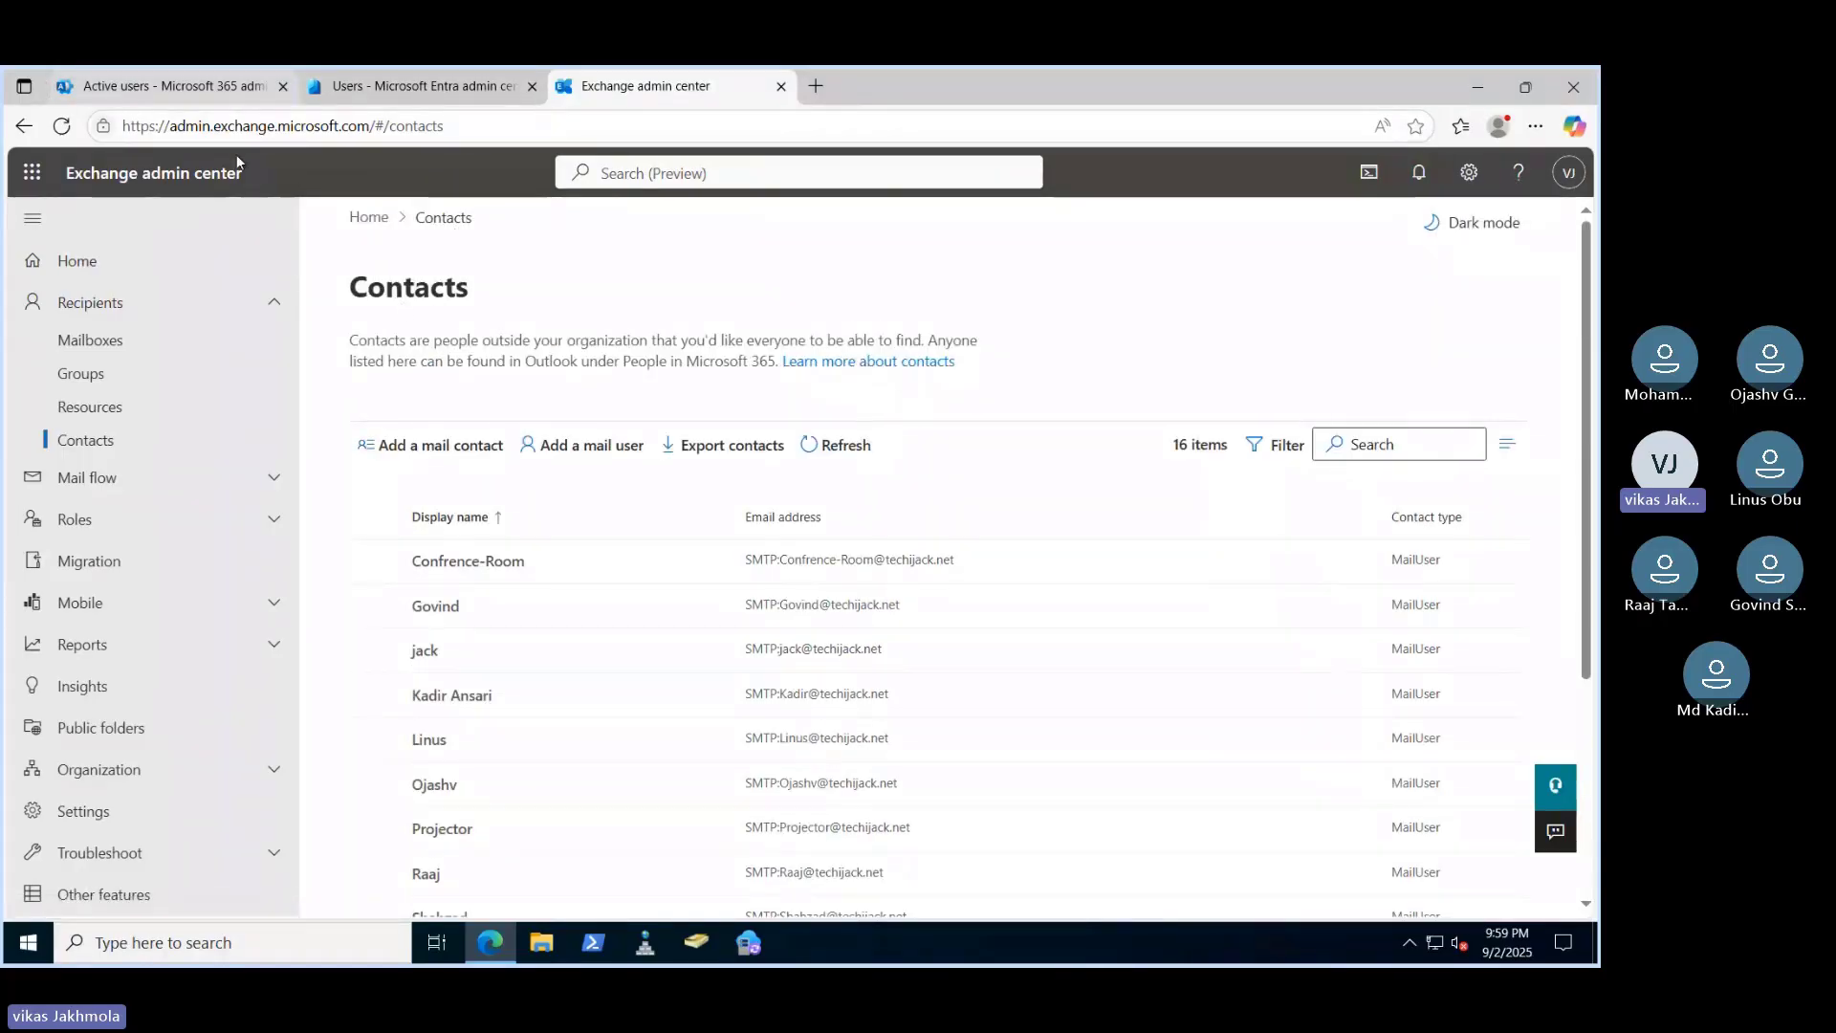
Compare the Microsoft 365 Active users list with the recipient contacts in the Exchange admin center
left_click(135, 87)
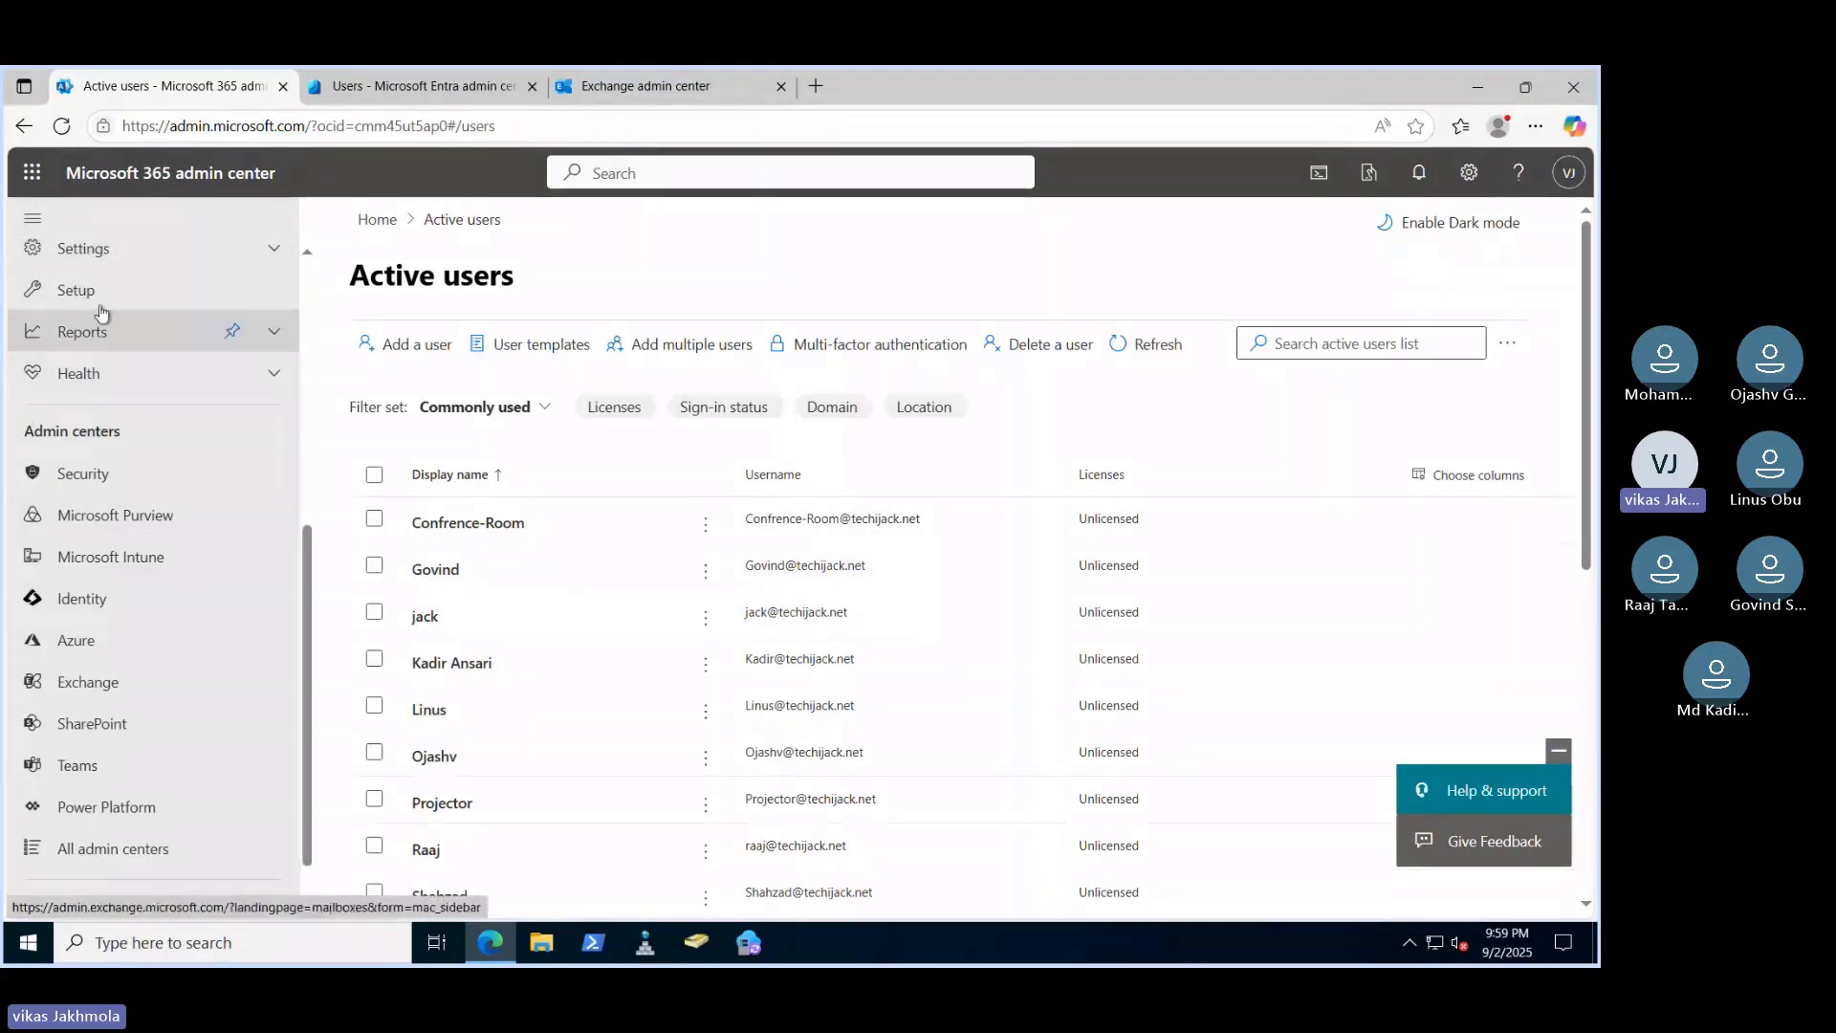
scroll(261, 593, "up", 5)
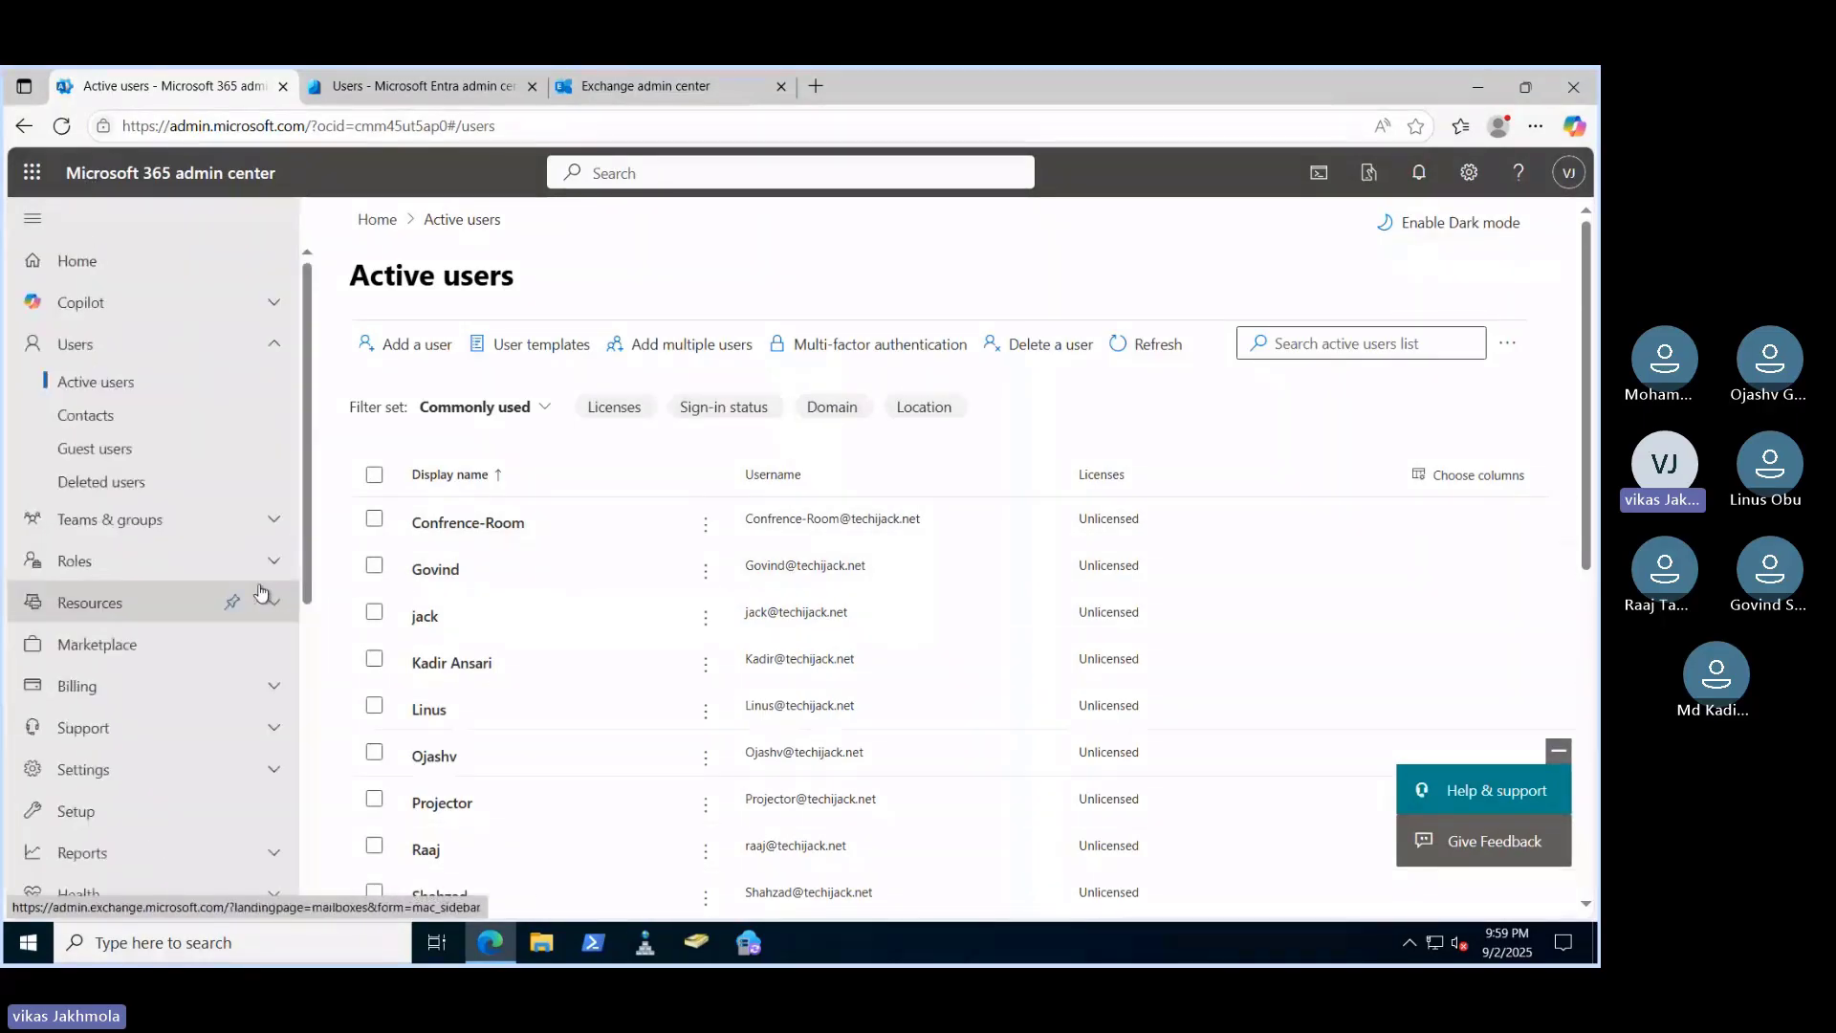
left_click(668, 86)
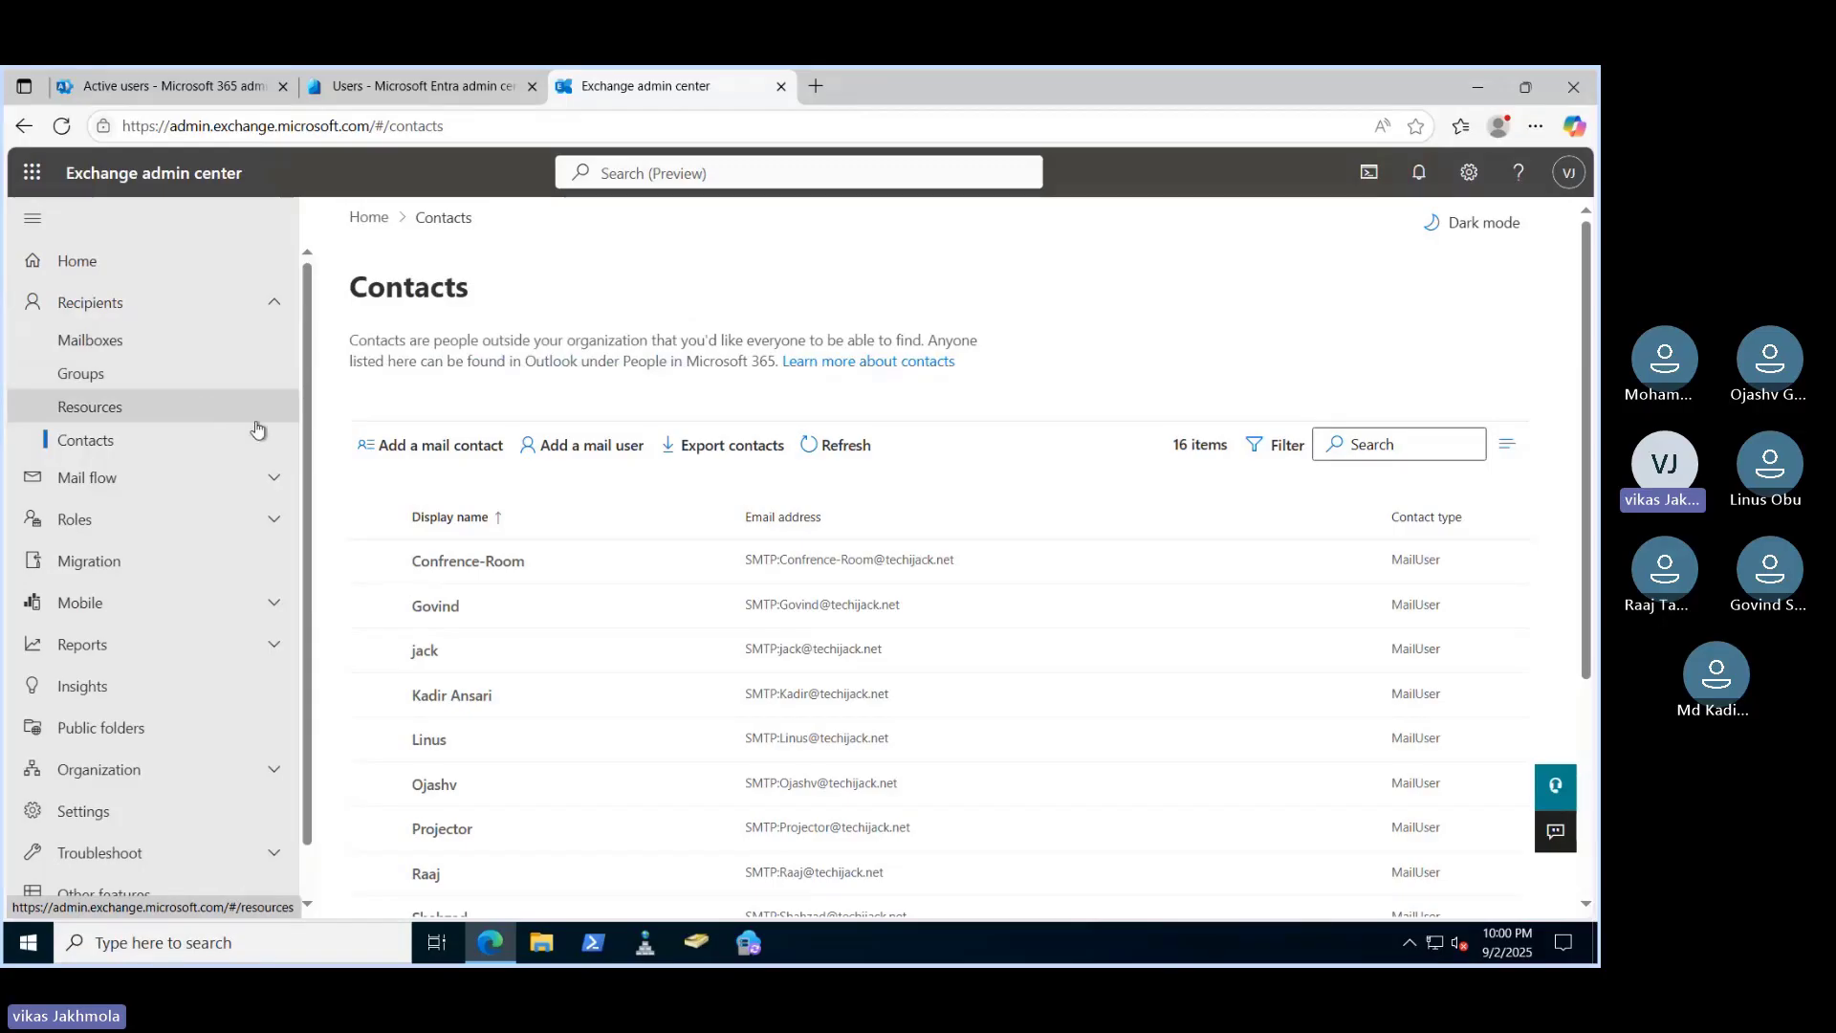
scroll(608, 557, "down", 2)
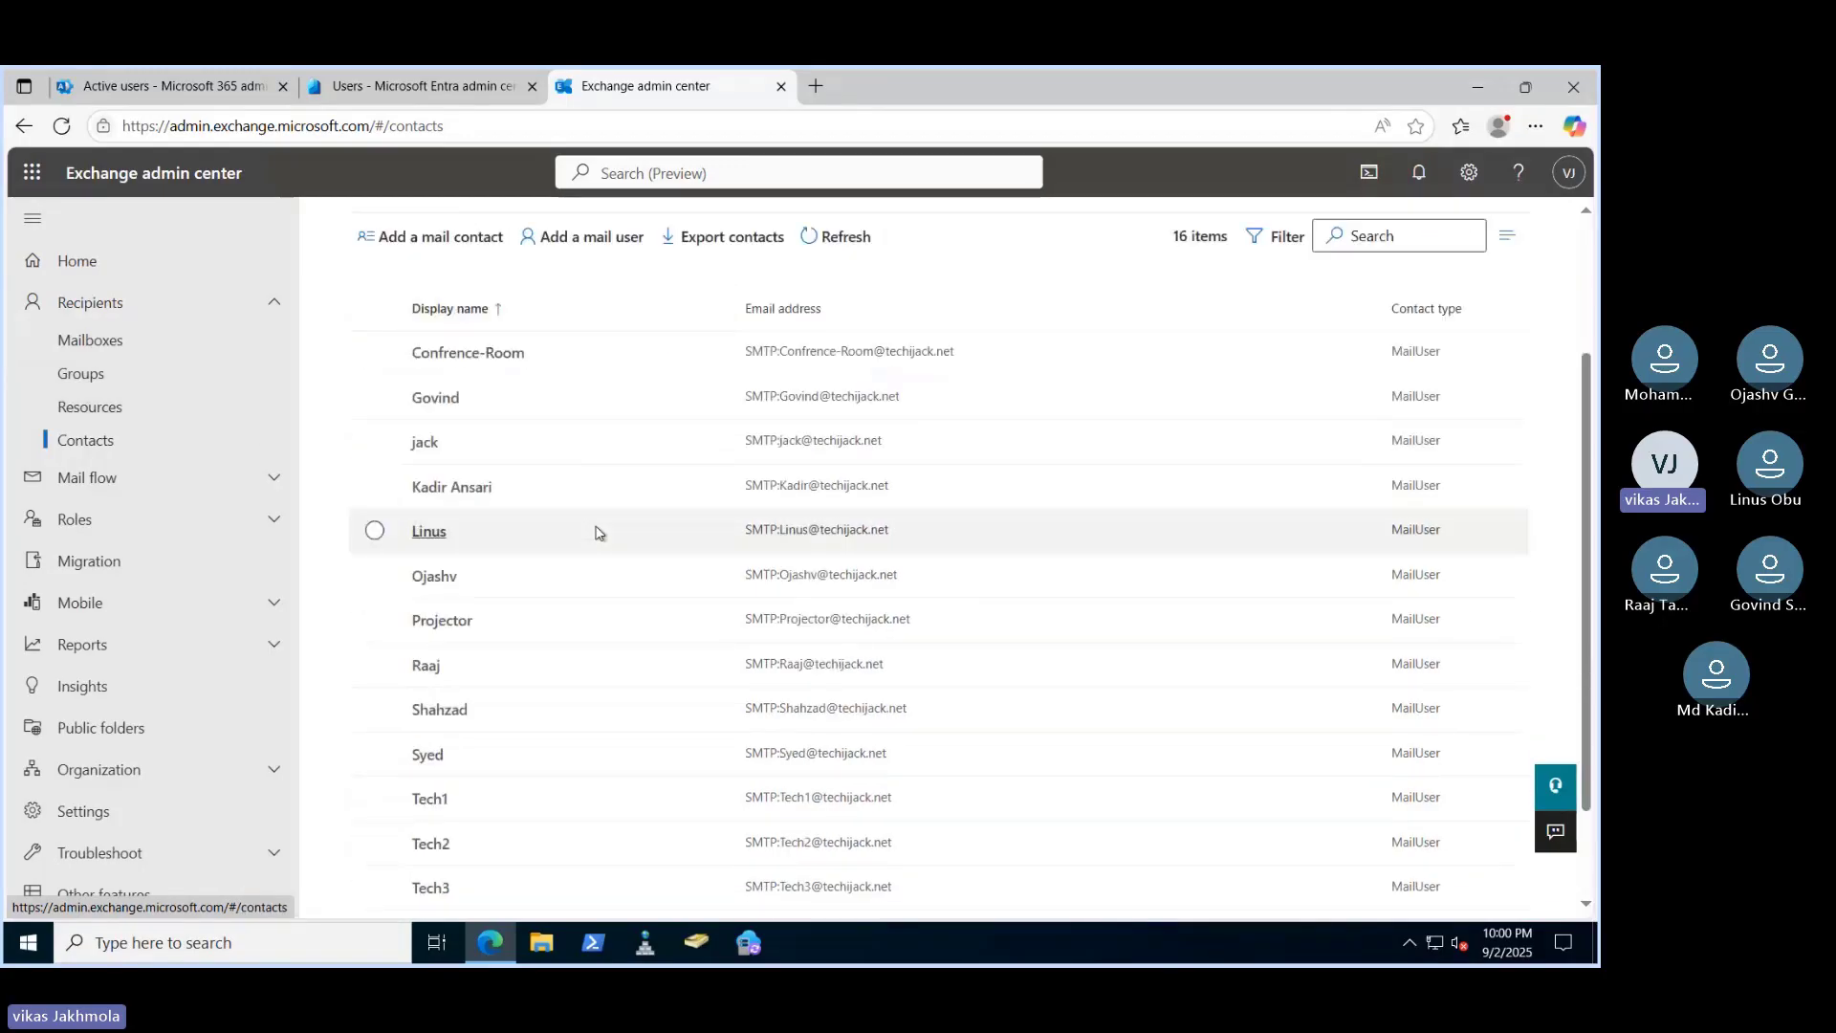
scroll(595, 532, "up", 2)
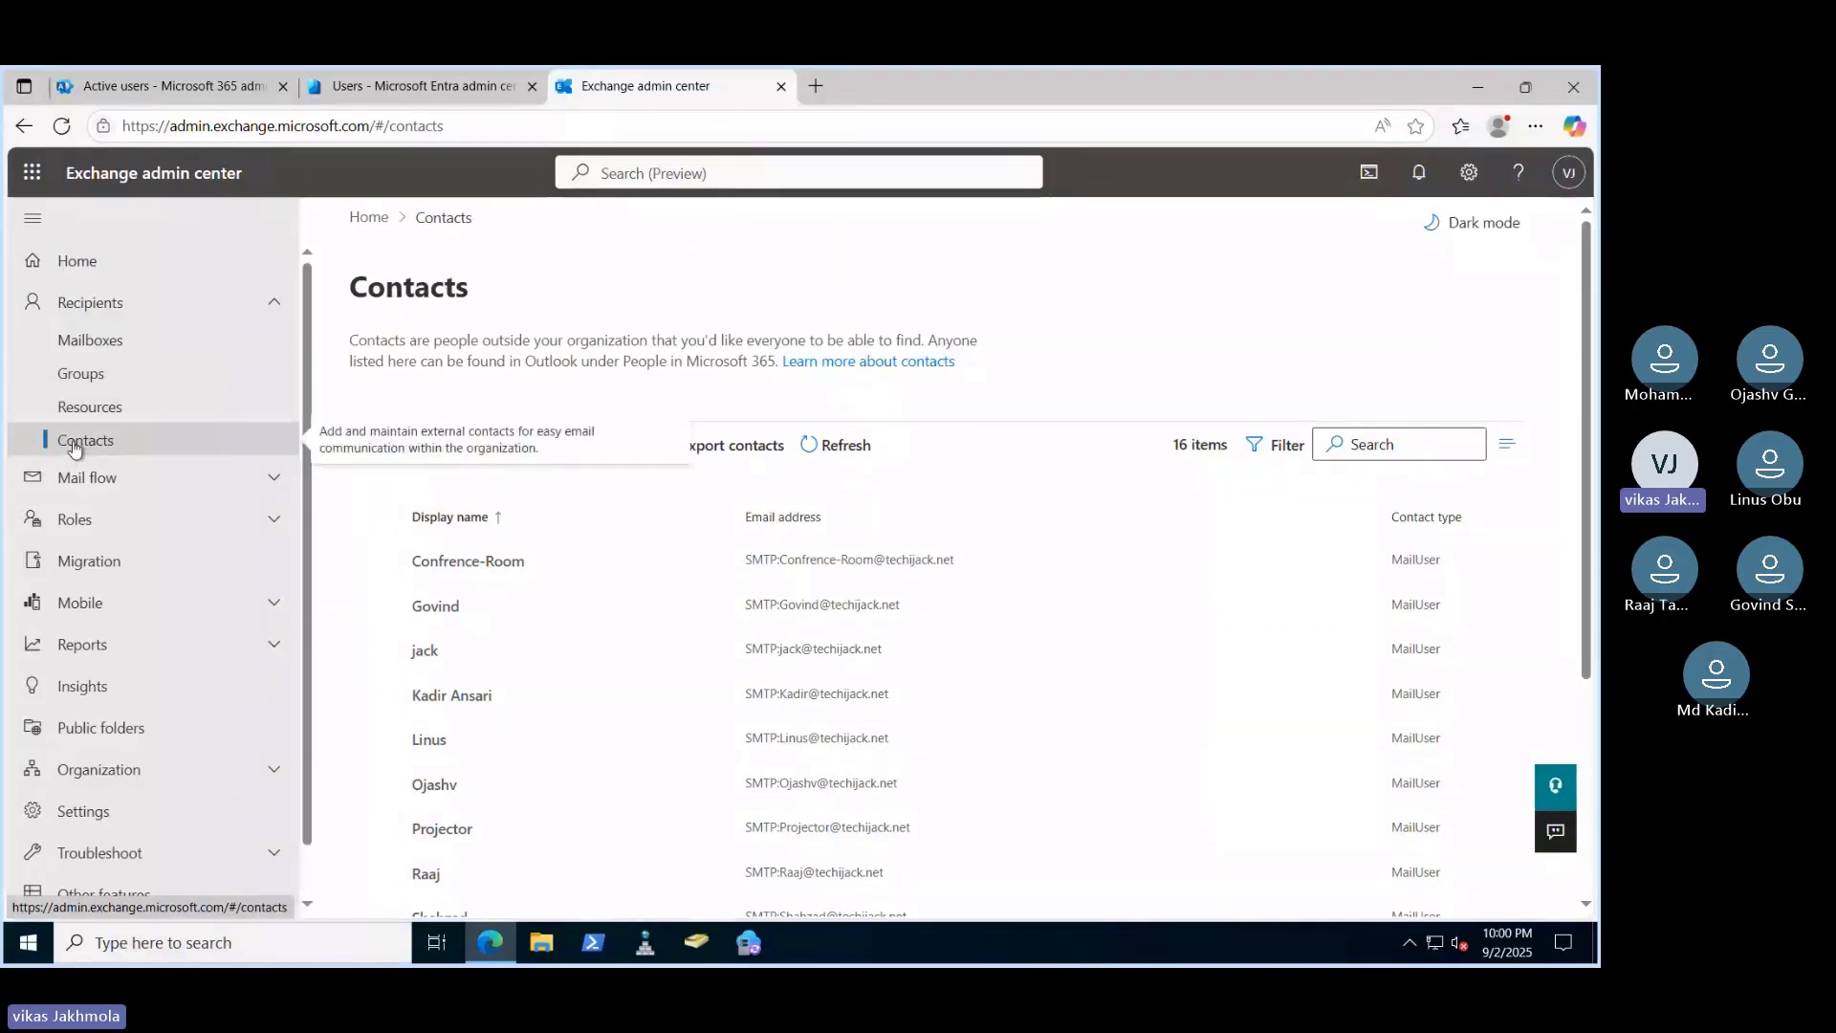
scroll(720, 593, "down", 3)
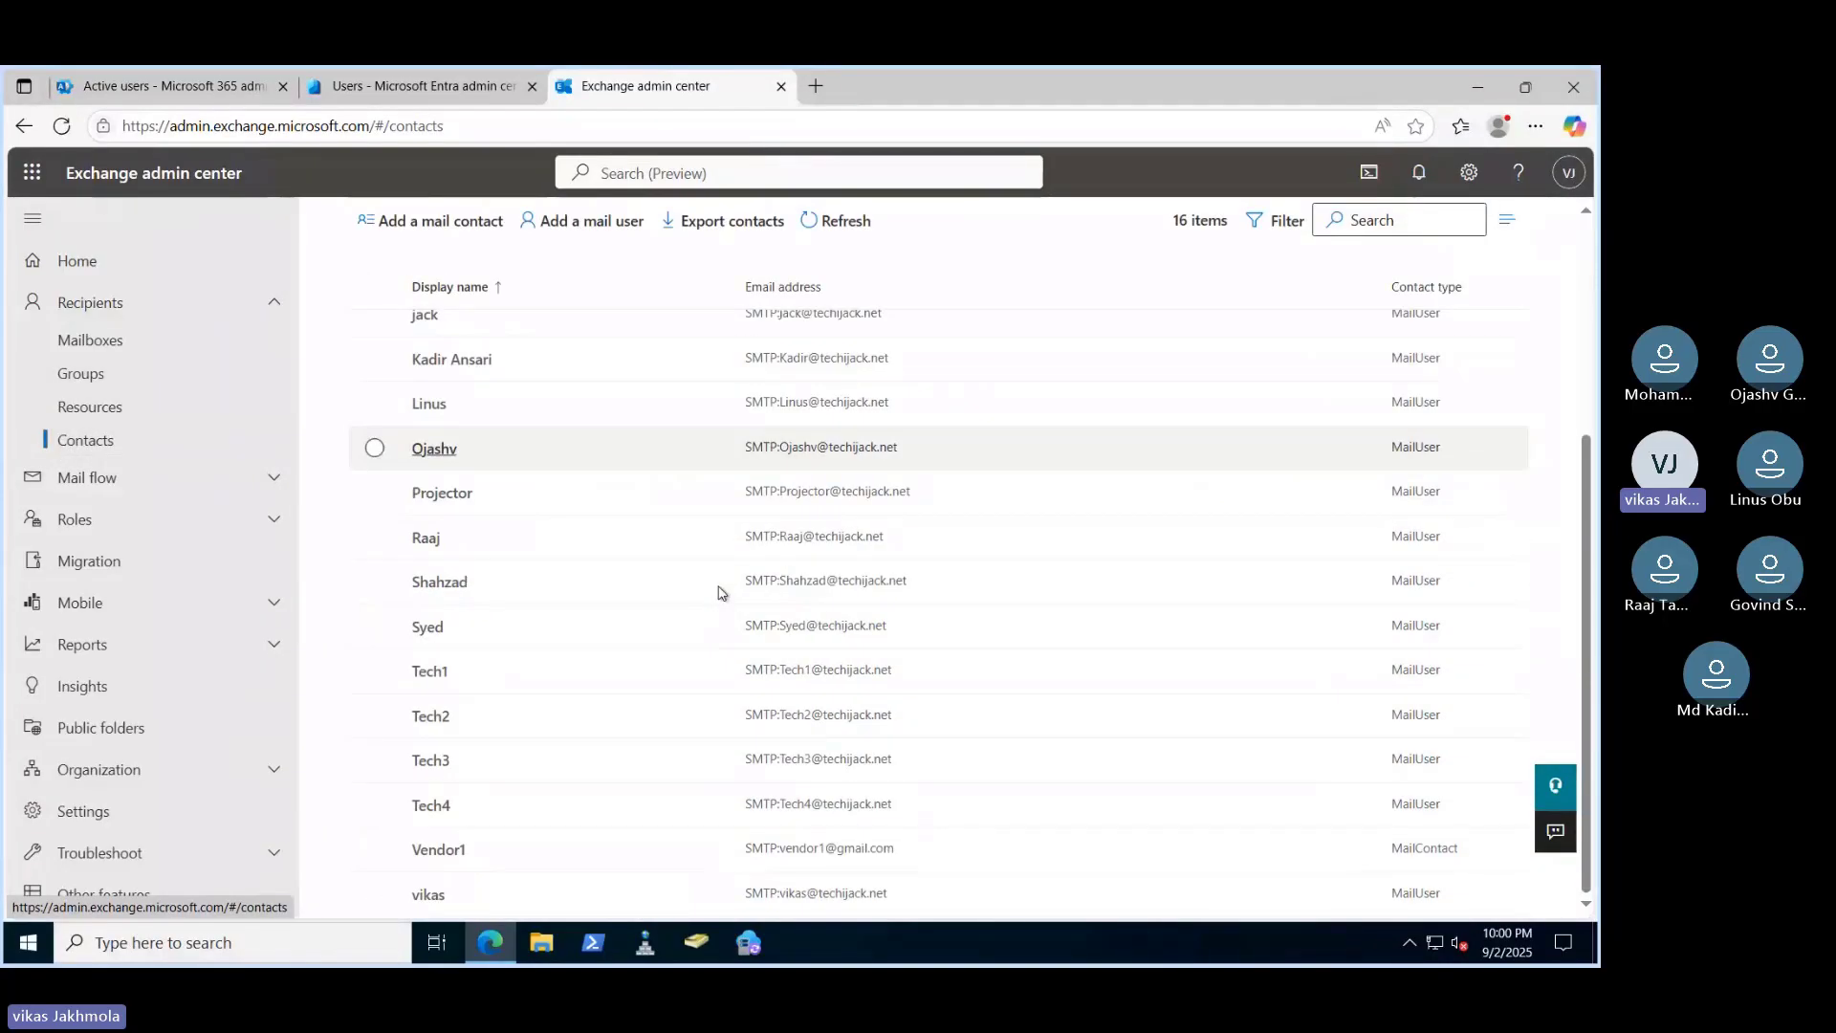